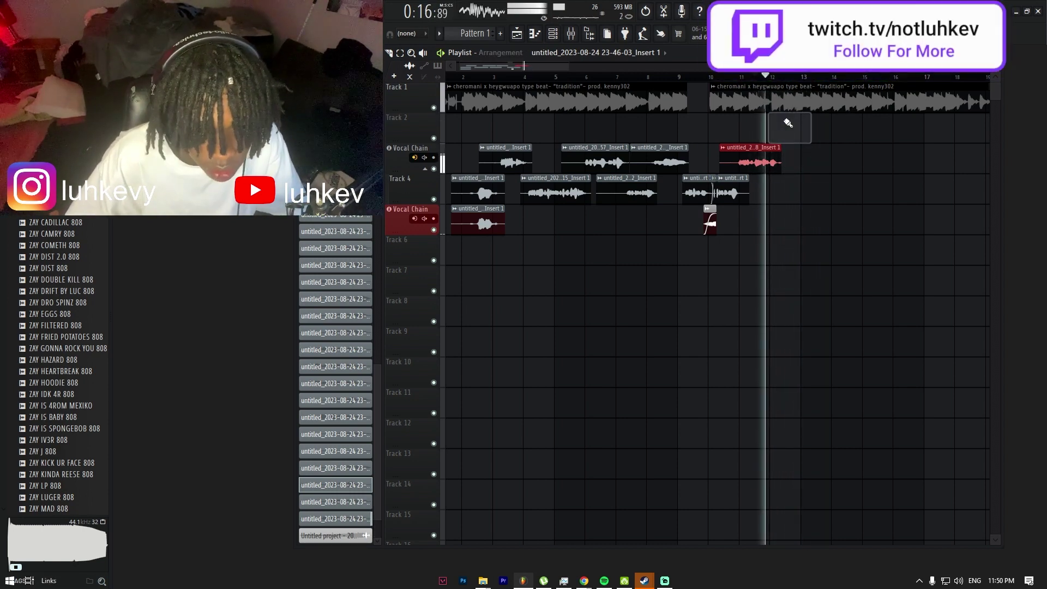
# Step: Delete the rejected vocal takes around bar 12 on Track 2 and Track 6
pyautogui.rightClick(788, 123)
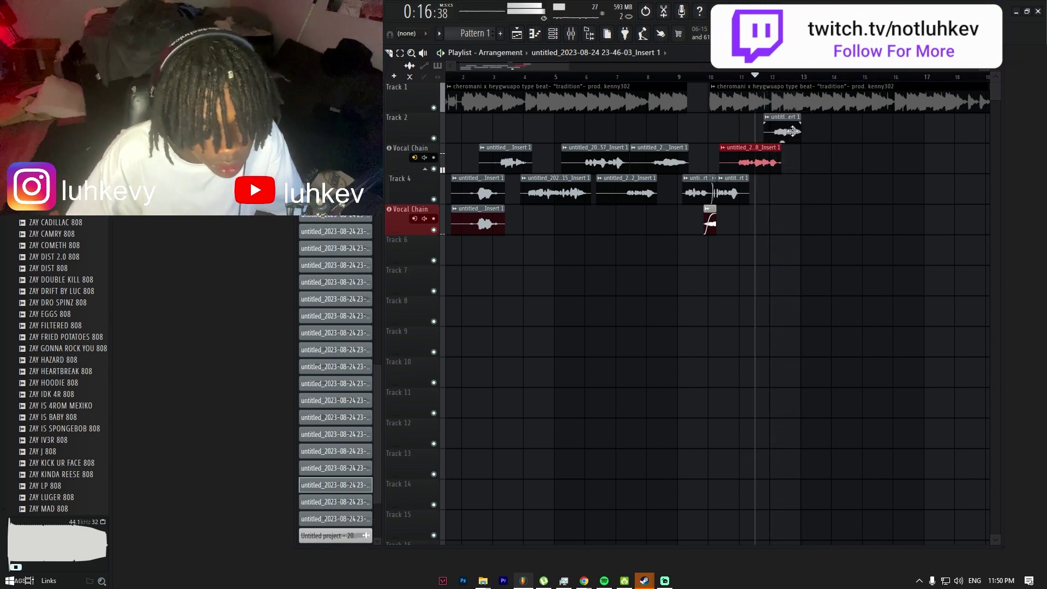
pyautogui.rightClick(792, 131)
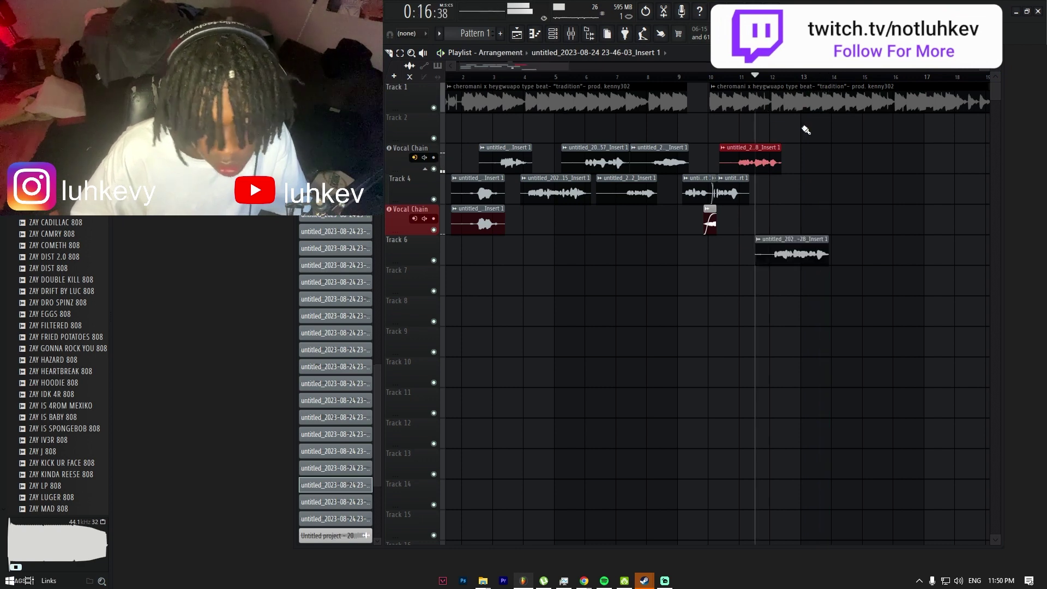
pyautogui.rightClick(807, 254)
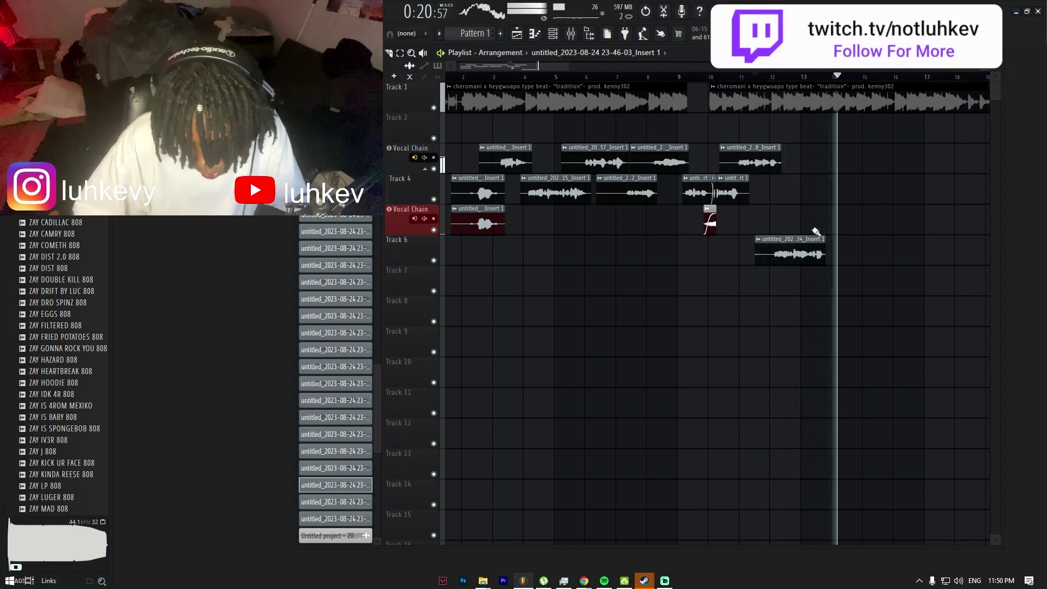
# Step: Select the new vocal take near bar 12 on Track 6 and move it up to Track 4
pyautogui.moveTo(808, 229); pyautogui.dragTo(802, 246)
pyautogui.hotkey('shift', 'Up')
pyautogui.hotkey('shift', 'Up')
pyautogui.hotkey('shift', 'Up')
# Step: Record a vocal take from about bar 13 and move it from Track 2 to the upper Vocal Chain track
pyautogui.press('space')
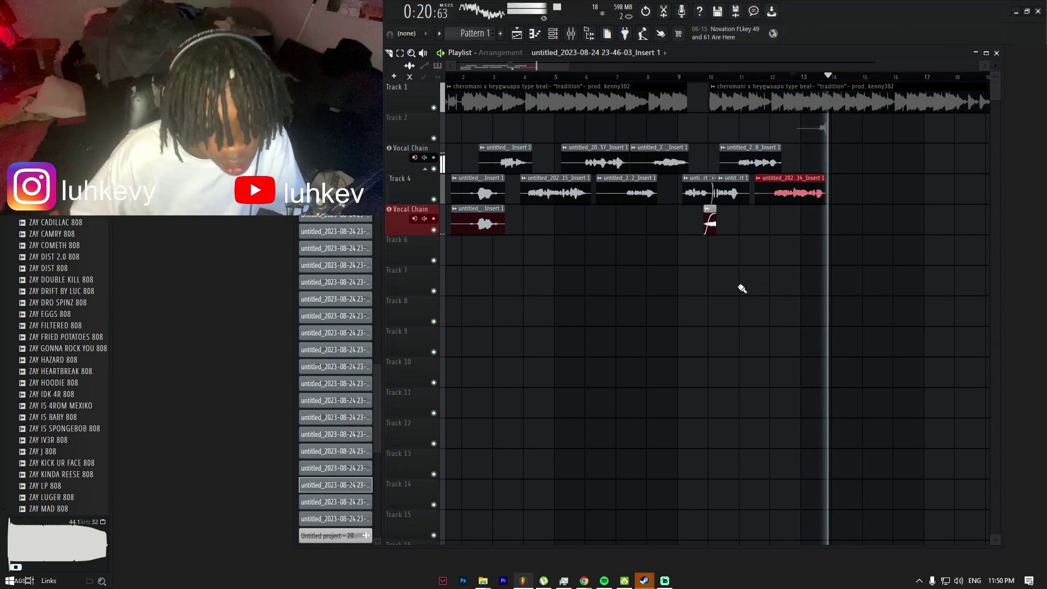
pyautogui.press('space')
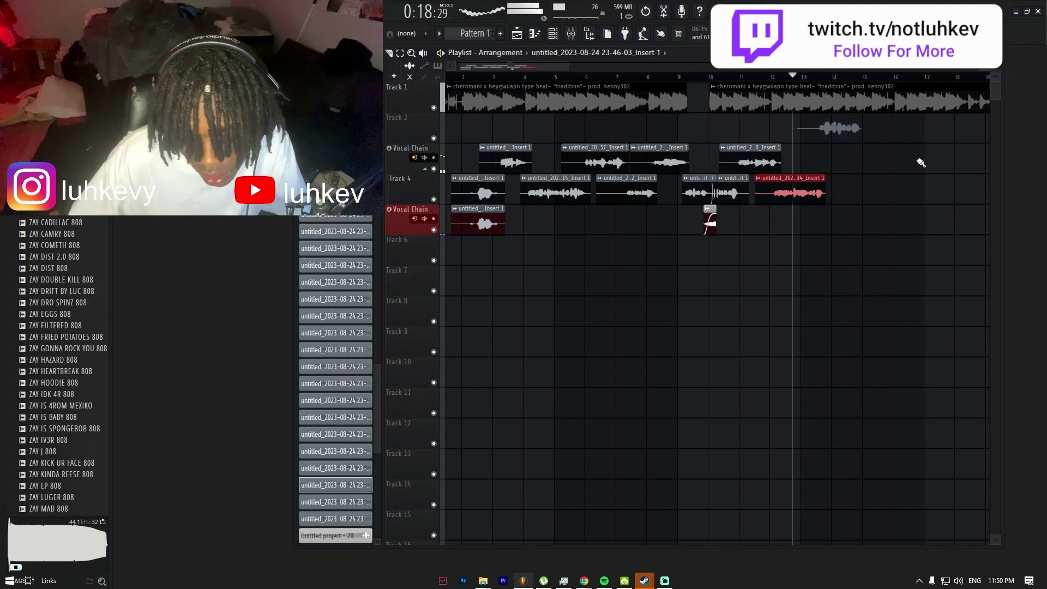
pyautogui.press('space')
pyautogui.moveTo(832, 121); pyautogui.dragTo(831, 137)
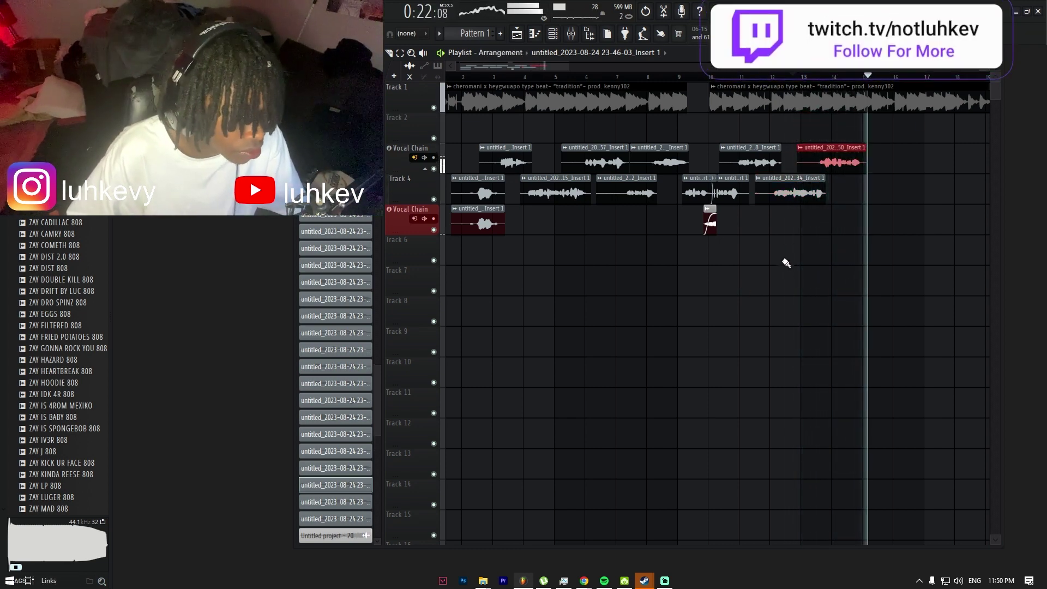
# Step: Cue playback at about bar 14 and discard the short vocal take on Track 2 near bar 15
pyautogui.click(838, 78)
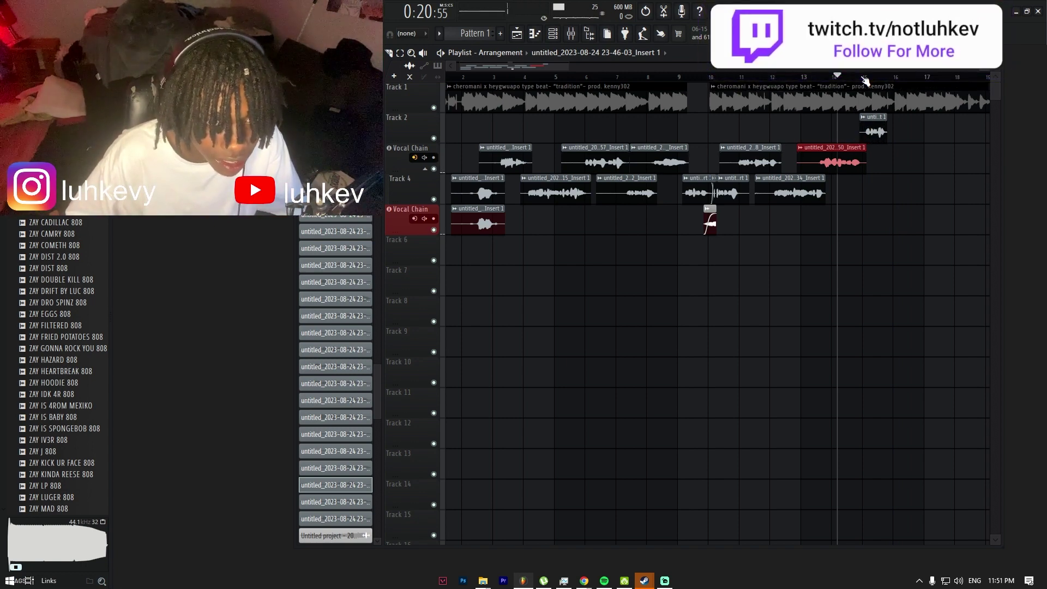
pyautogui.moveTo(872, 117); pyautogui.dragTo(859, 142)
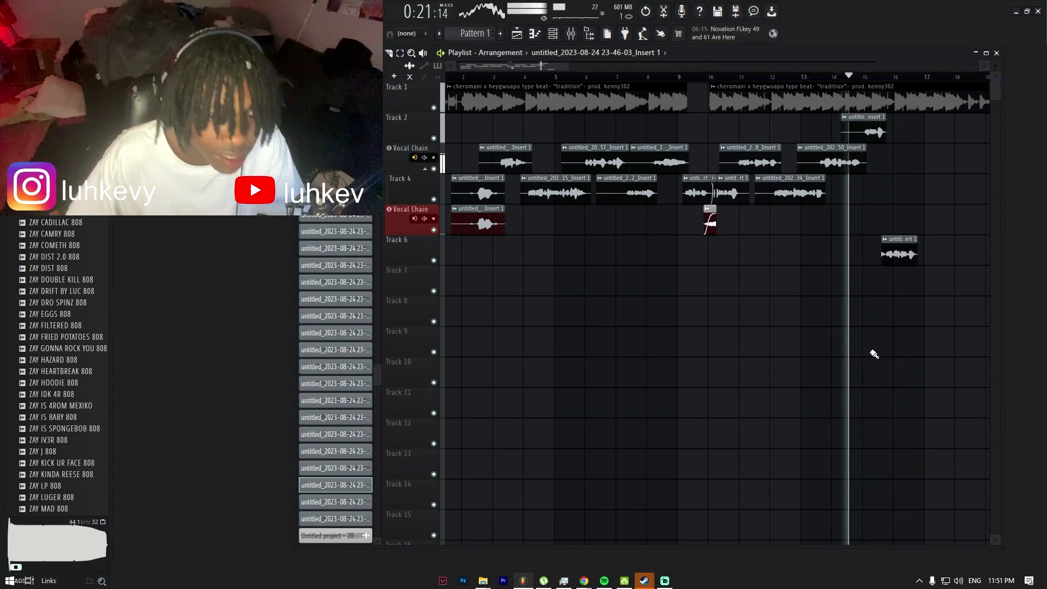
# Step: Undo the last edit and trim the start of the vocal take on Track 6 near bar 15.5
pyautogui.scroll(4, 908, 265)
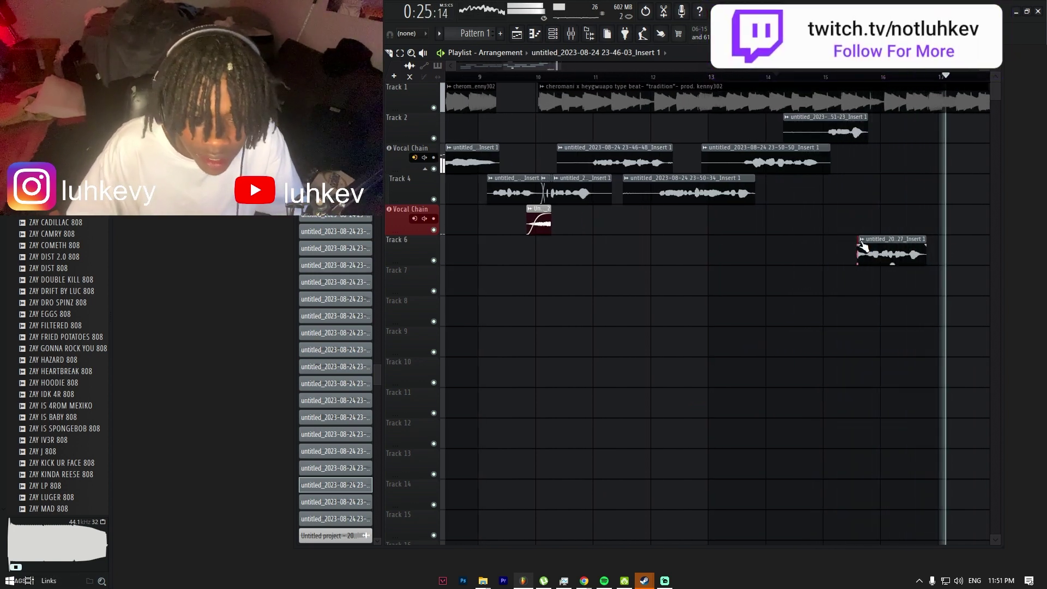
pyautogui.scroll(3, 873, 251)
pyautogui.hotkey('ctrl', 'z')
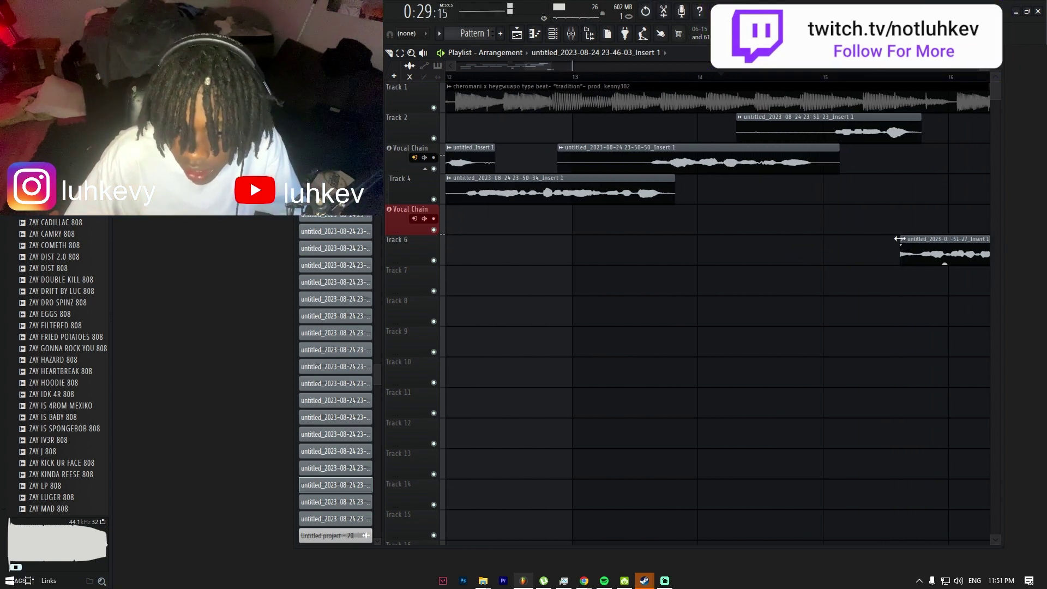
pyautogui.scroll(-4, 932, 196)
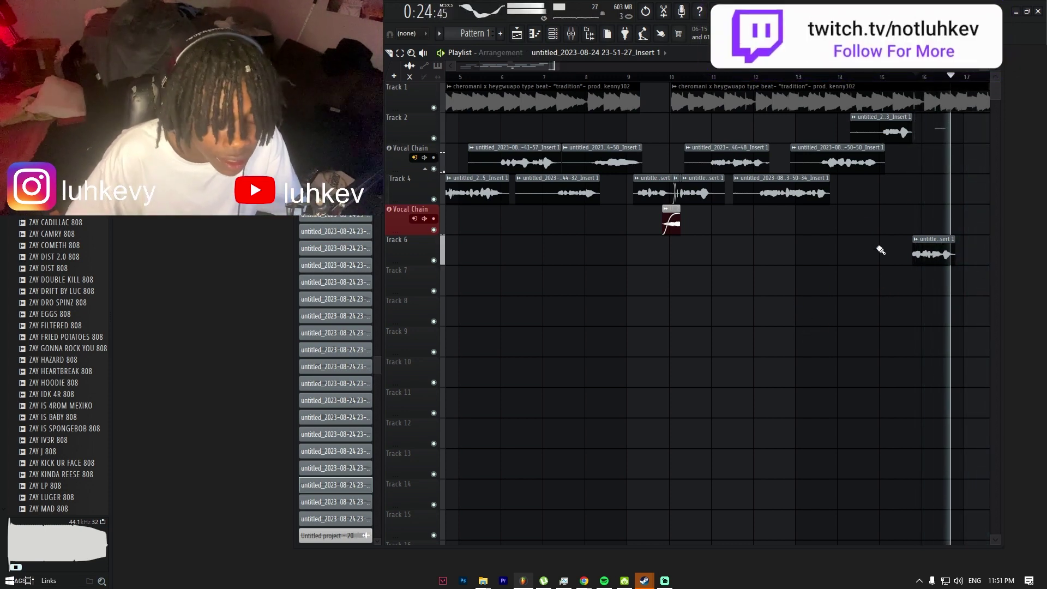
# Step: Record the next vocal take on Track 2 around bar 17 and play it back
pyautogui.press('space')
pyautogui.press('space')
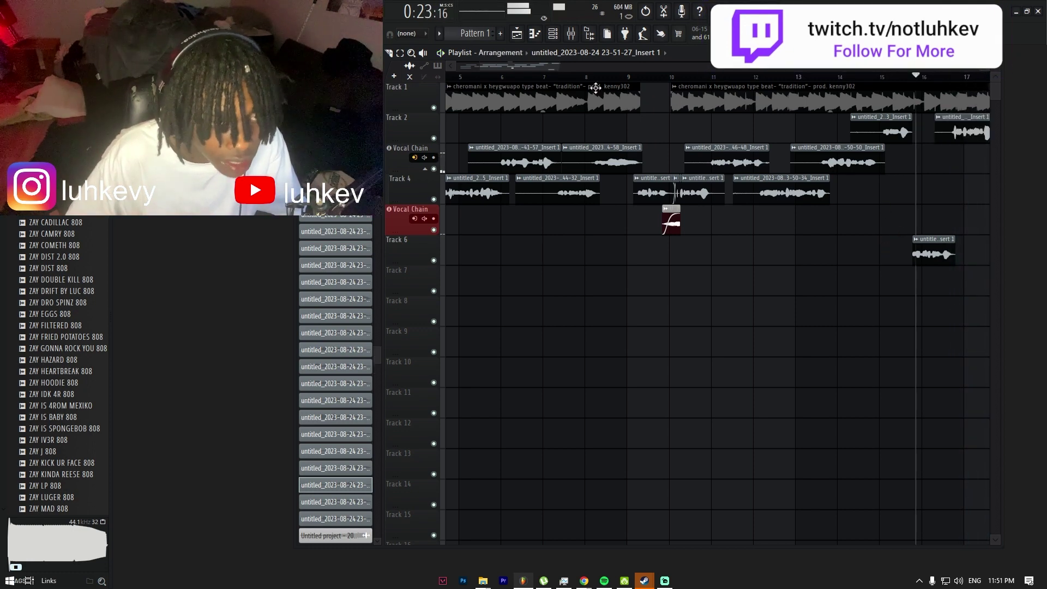
pyautogui.moveTo(529, 66); pyautogui.dragTo(582, 74)
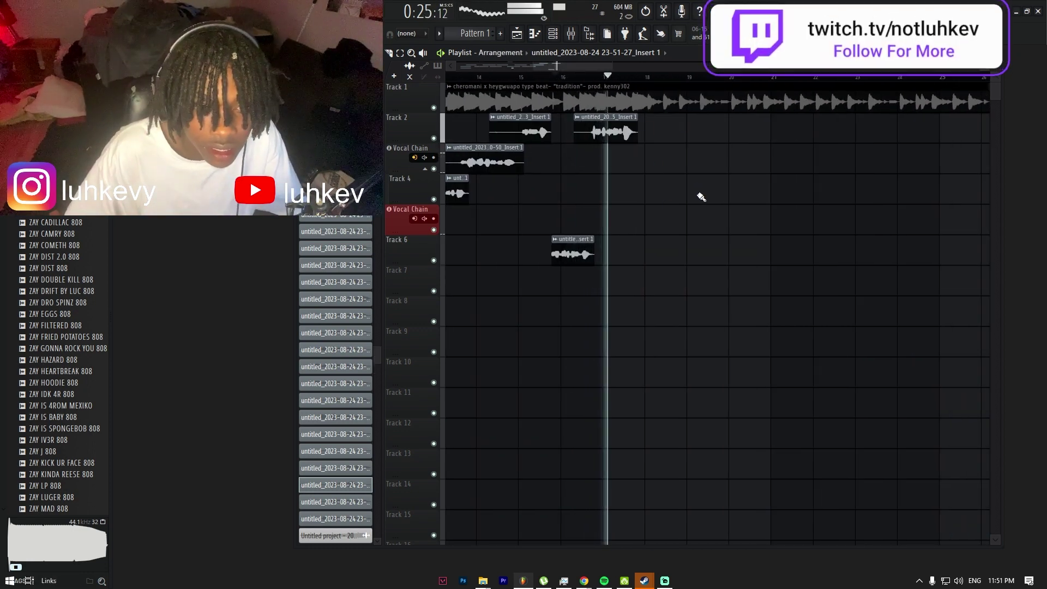
pyautogui.press('space')
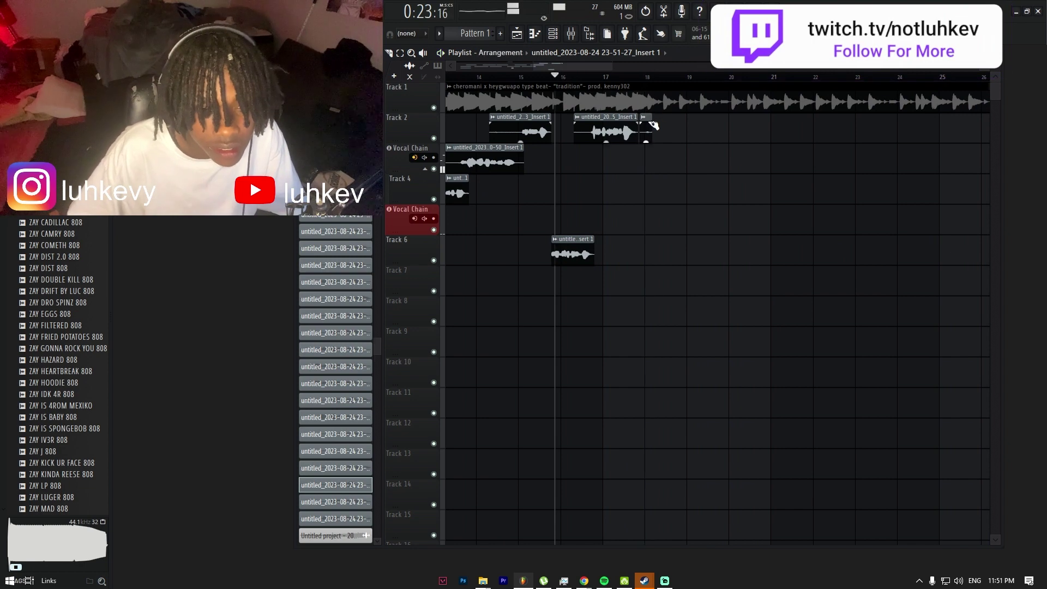
# Step: Play back the arrangement from about bar 8
pyautogui.scroll(-7, 599, 167)
pyautogui.scroll(5, 582, 118)
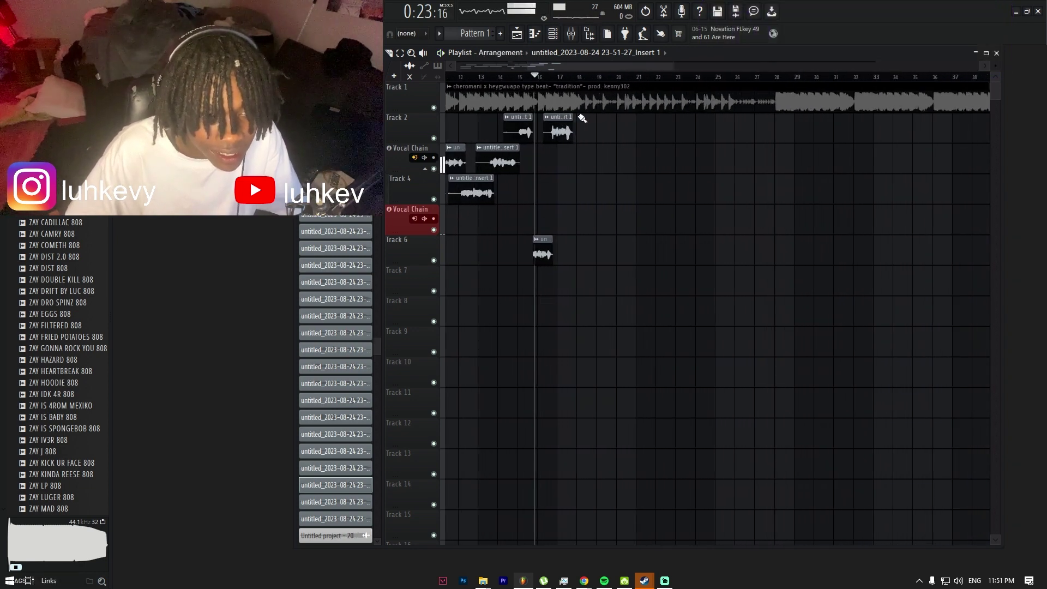
pyautogui.scroll(-5, 514, 103)
pyautogui.click(491, 86)
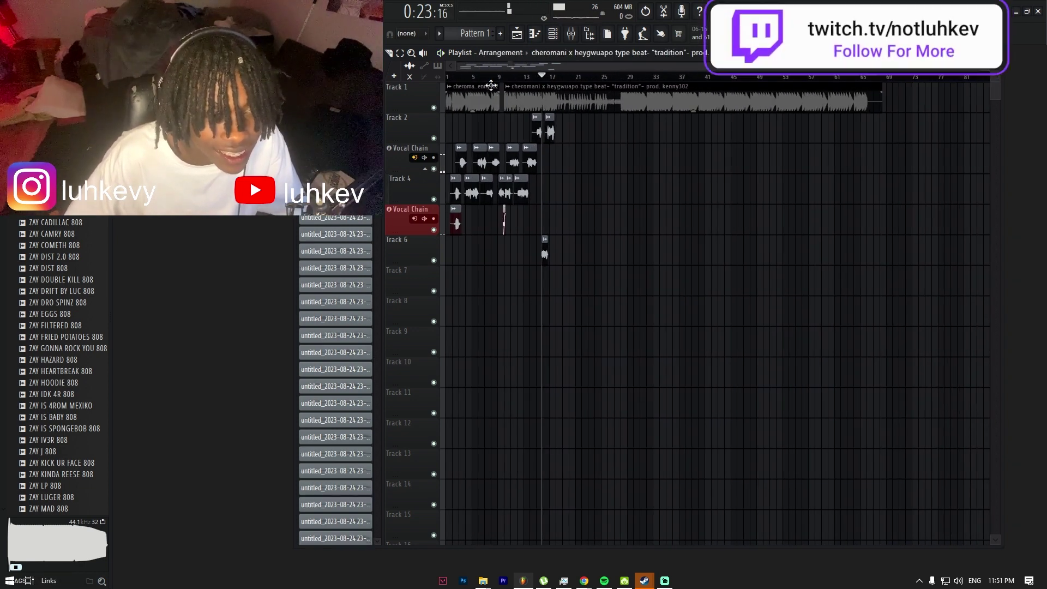
pyautogui.click(492, 81)
# Step: Cue playback at about bar 17 and record the following vocal take on Track 2
pyautogui.scroll(4, 564, 136)
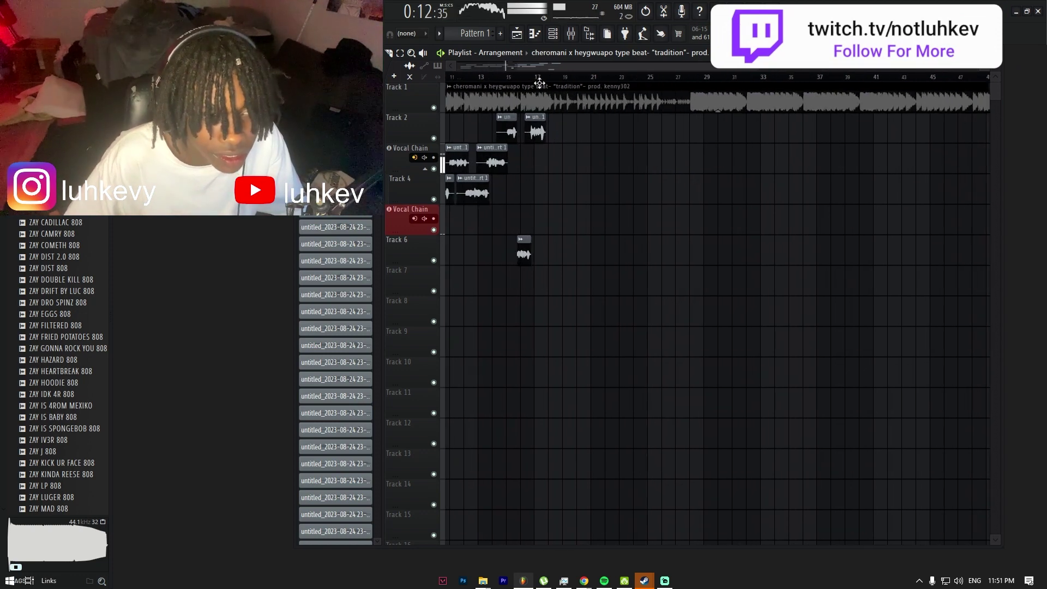
pyautogui.click(530, 78)
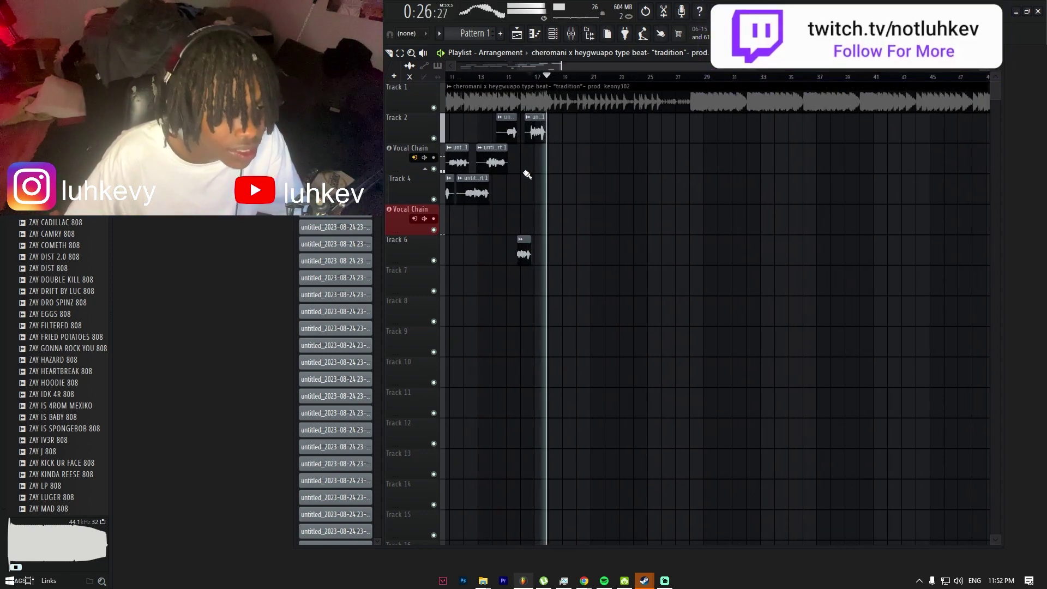
pyautogui.click(537, 76)
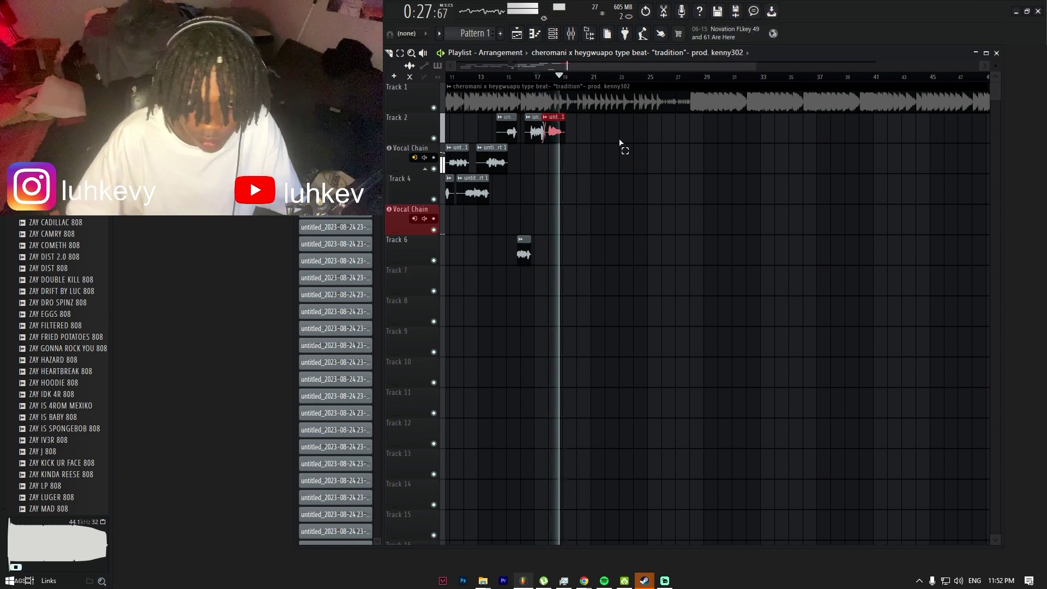
# Step: Move the takes on Tracks 2 and 6 to the upper Vocal Chain track and place the one near bar 17 on Track 4
pyautogui.moveTo(623, 144); pyautogui.dragTo(509, 132)
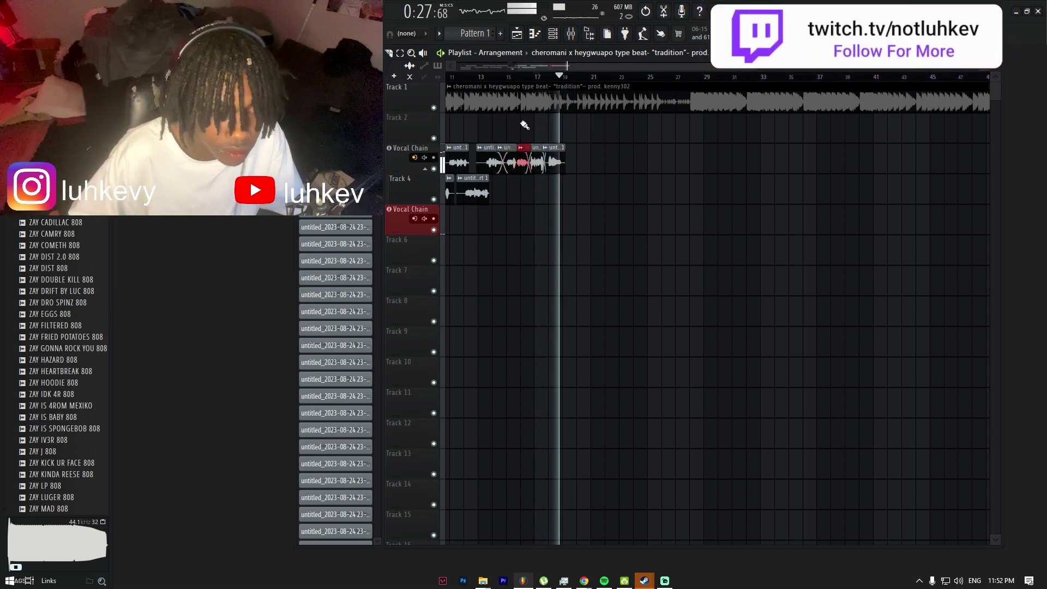
pyautogui.click(496, 74)
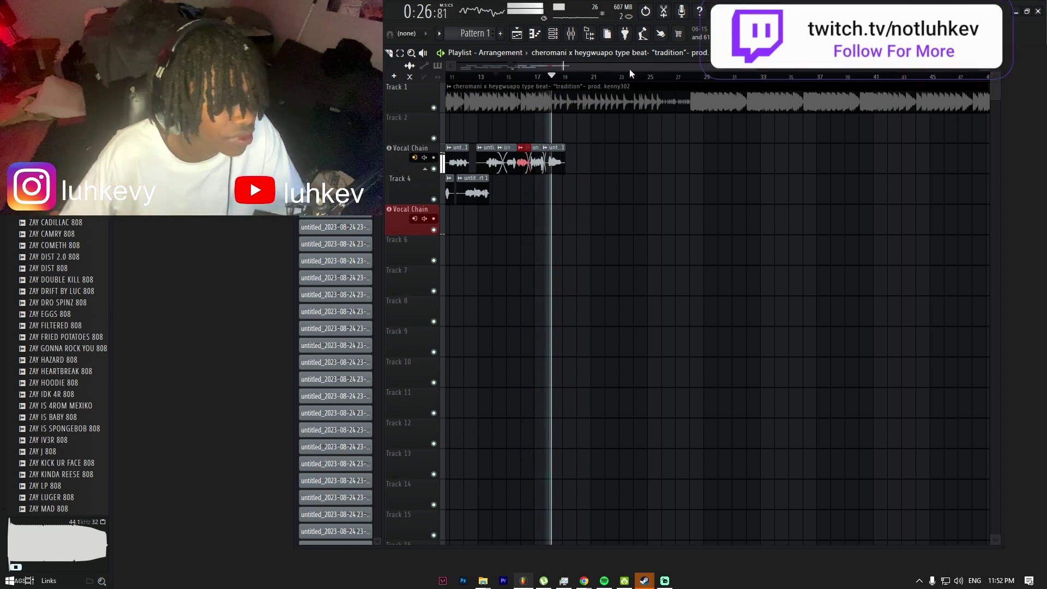
pyautogui.scroll(4, 591, 161)
pyautogui.press('space')
pyautogui.scroll(5, 549, 66)
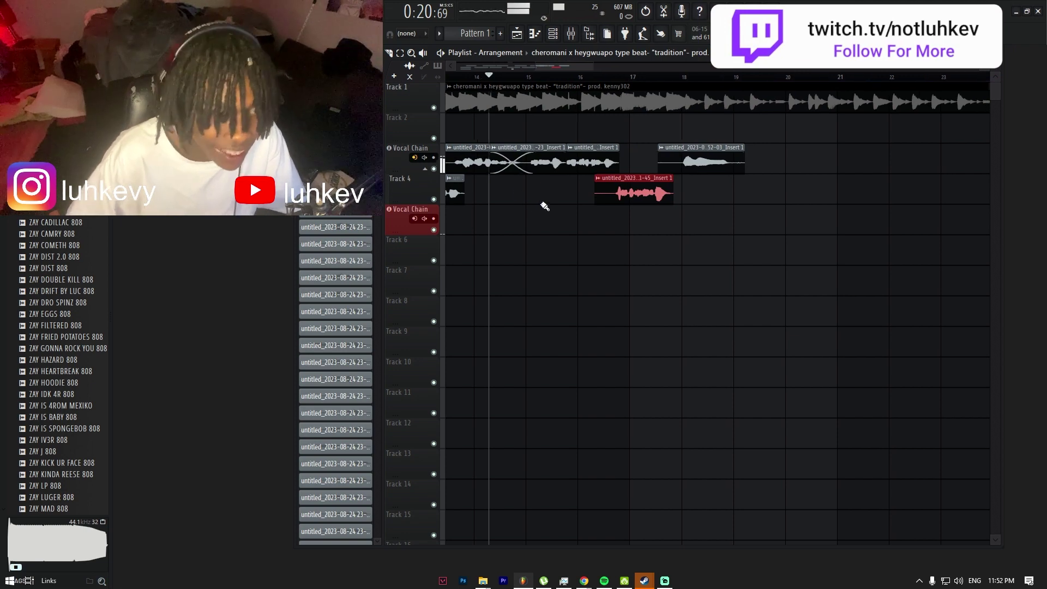
pyautogui.scroll(3, 544, 205)
# Step: Slice off and delete the silent start of the Track 4 take near bar 17, and duplicate its short opening slice directly before it
pyautogui.press('space')
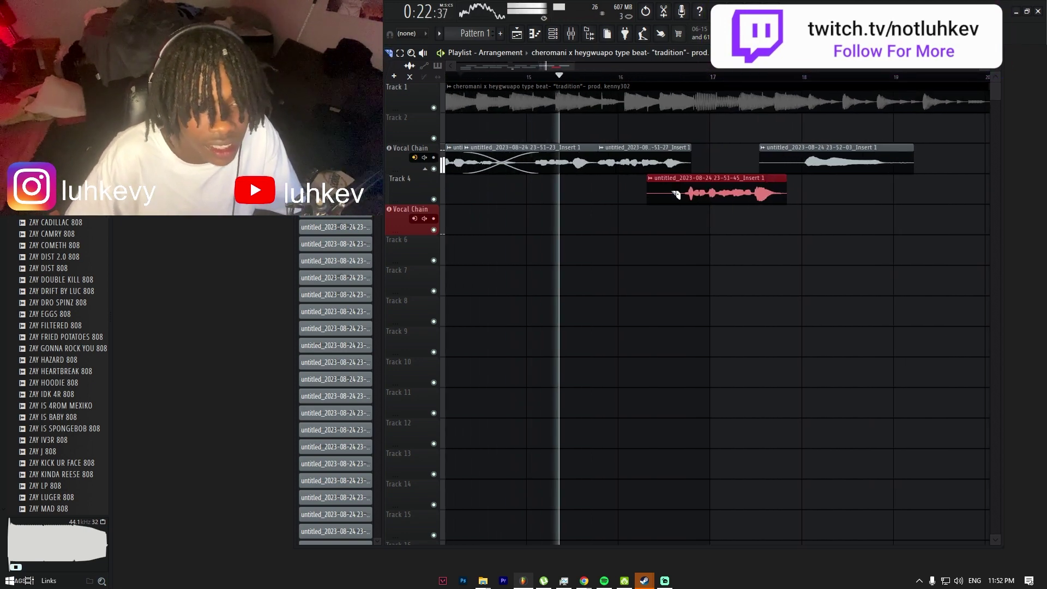
pyautogui.scroll(2, 709, 197)
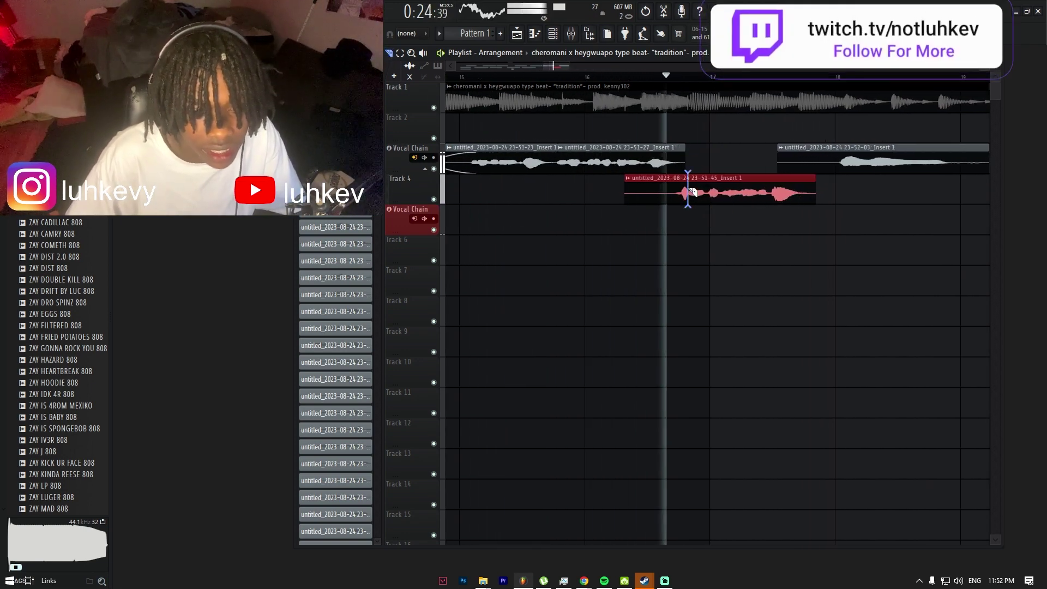
pyautogui.moveTo(680, 180); pyautogui.dragTo(682, 189)
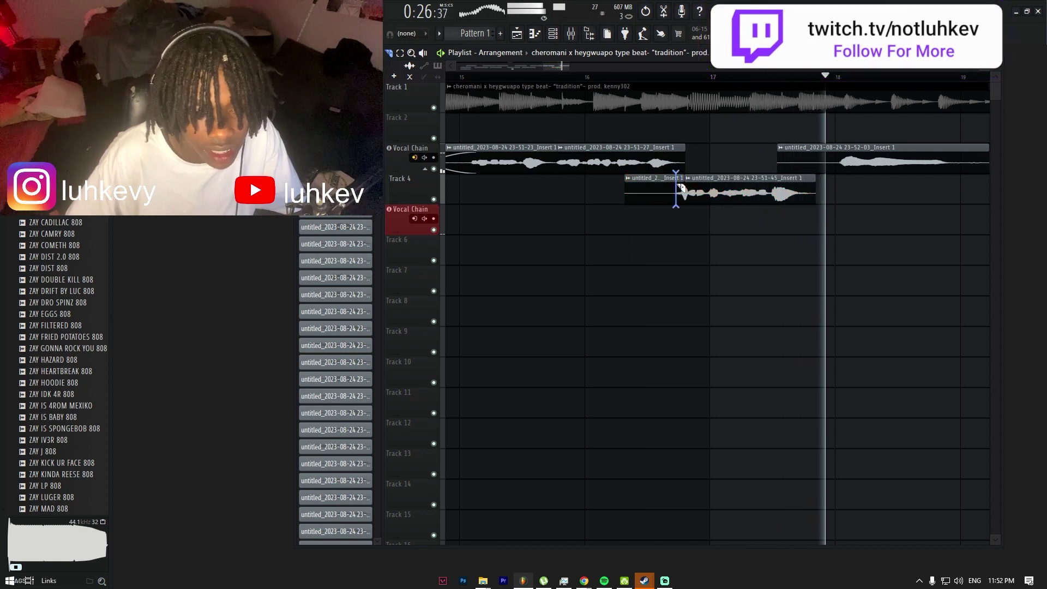
pyautogui.press('space')
pyautogui.rightClick(649, 191)
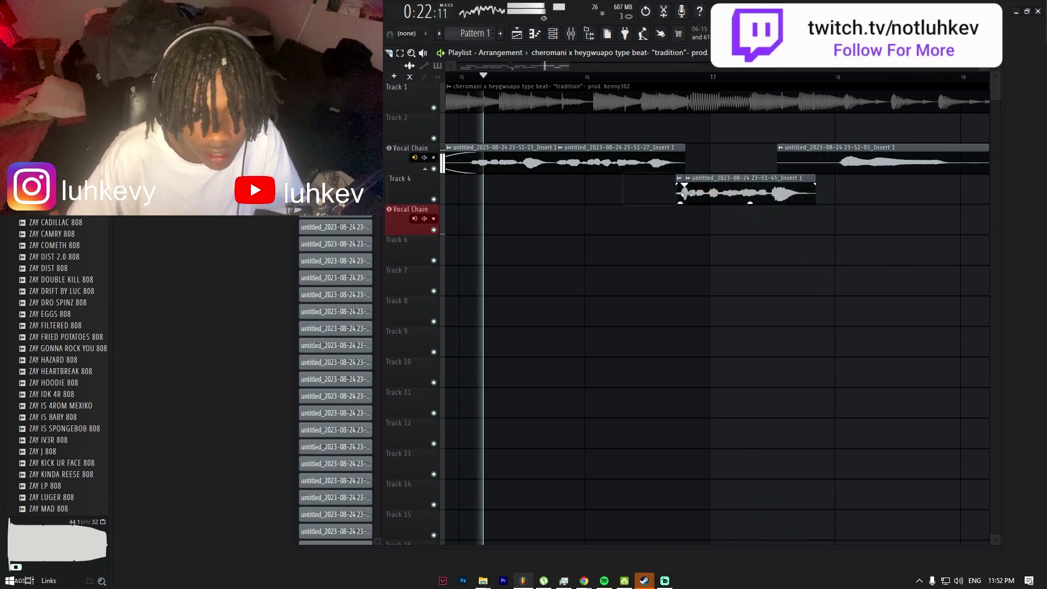
pyautogui.moveTo(681, 193); pyautogui.dragTo(669, 195)
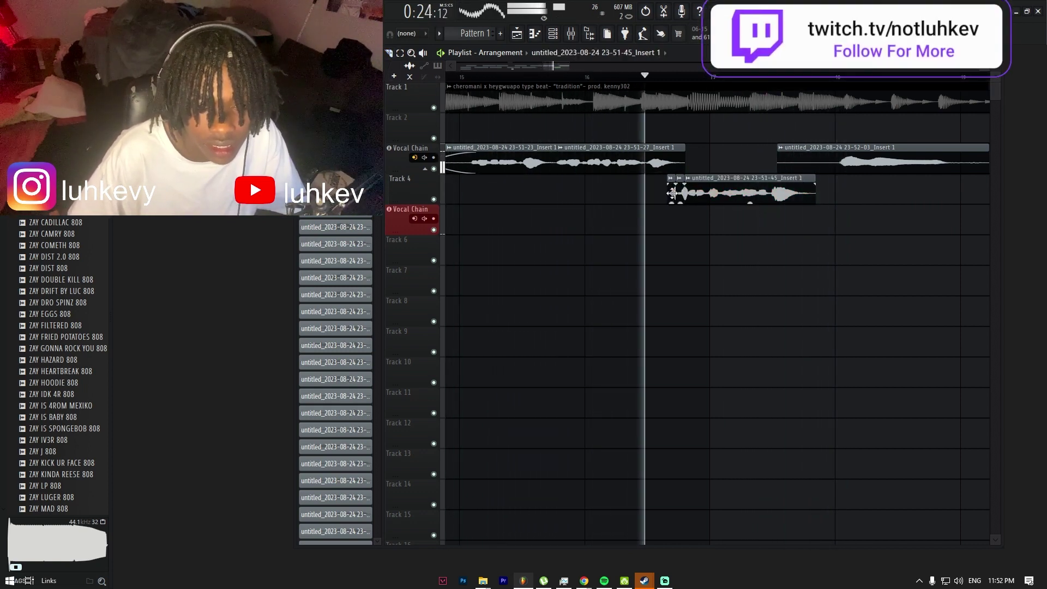
pyautogui.press('space')
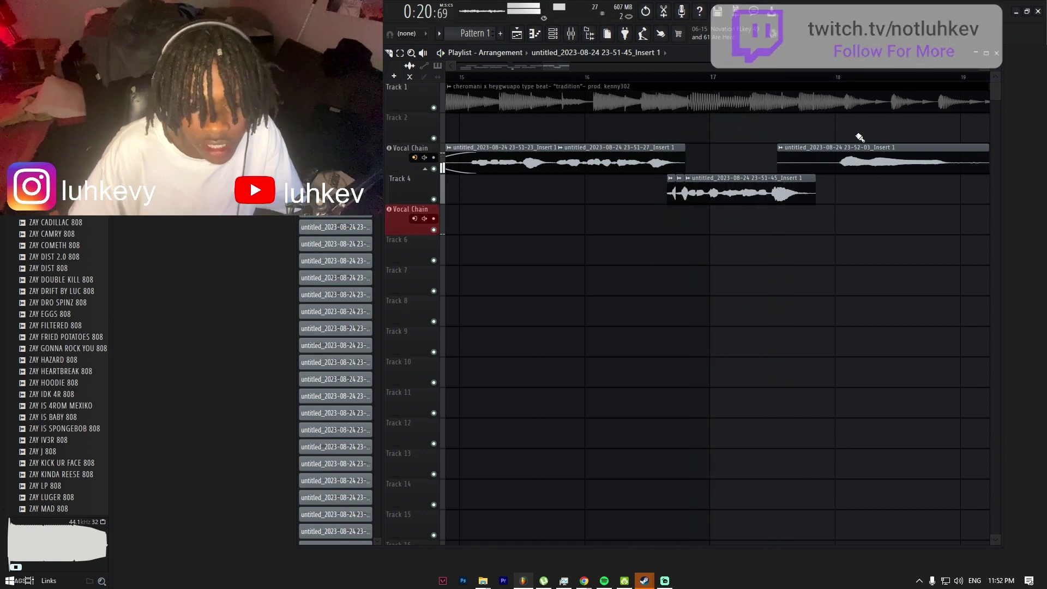
# Step: Delete the take after bar 17 on the upper Vocal Chain track and record a replacement from bar 17
pyautogui.rightClick(859, 146)
pyautogui.click(710, 76)
pyautogui.press('space')
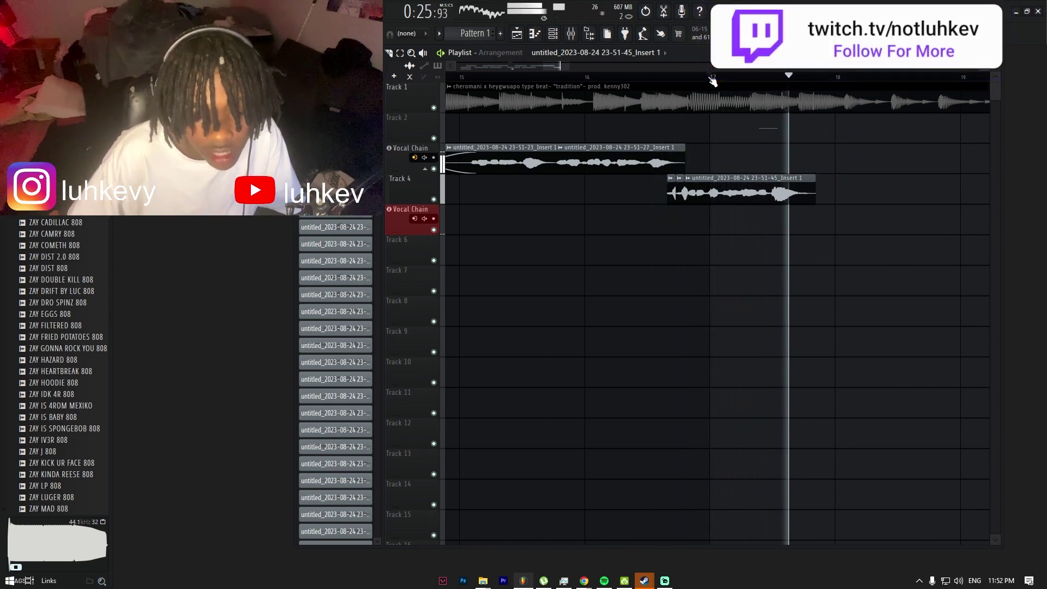
pyautogui.press('space')
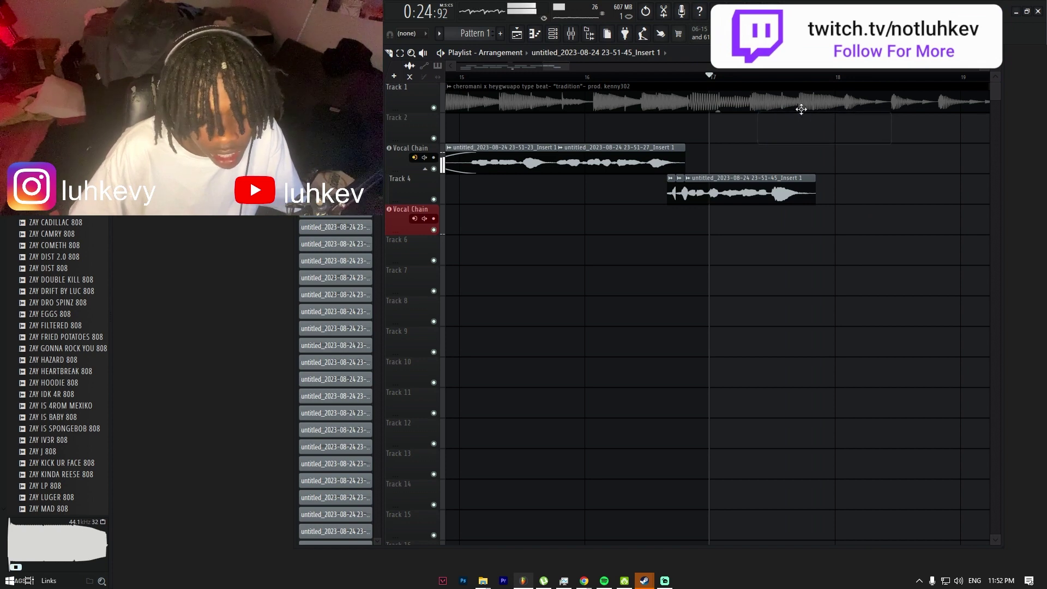
pyautogui.press('space')
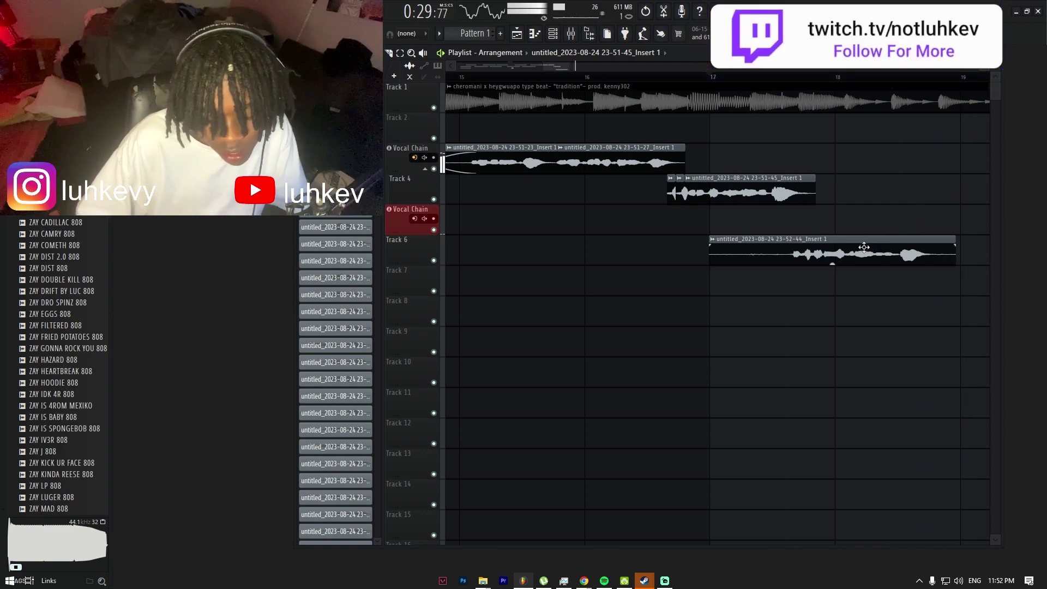
# Step: Play back the new take on Track 6 from about bar 17.5 and move it up to the upper Vocal Chain track
pyautogui.scroll(-4, 864, 246)
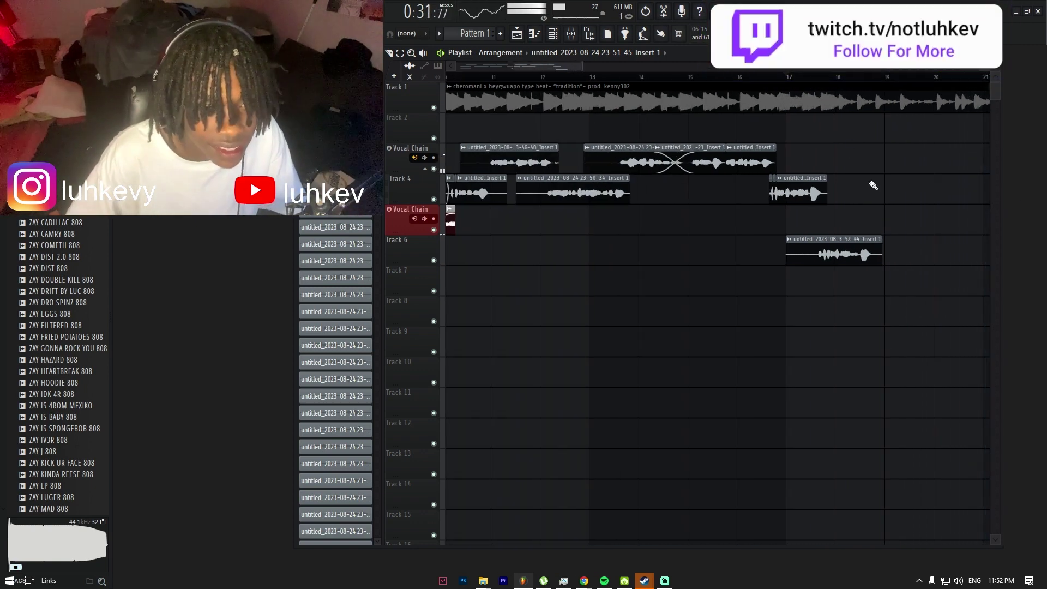
pyautogui.click(821, 77)
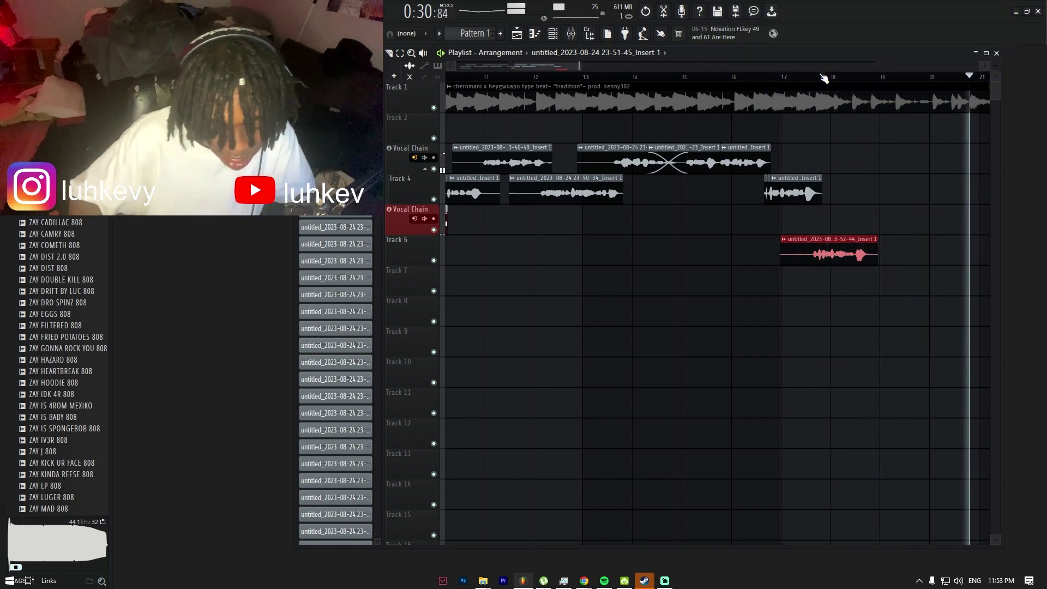
pyautogui.press('space')
pyautogui.press('space')
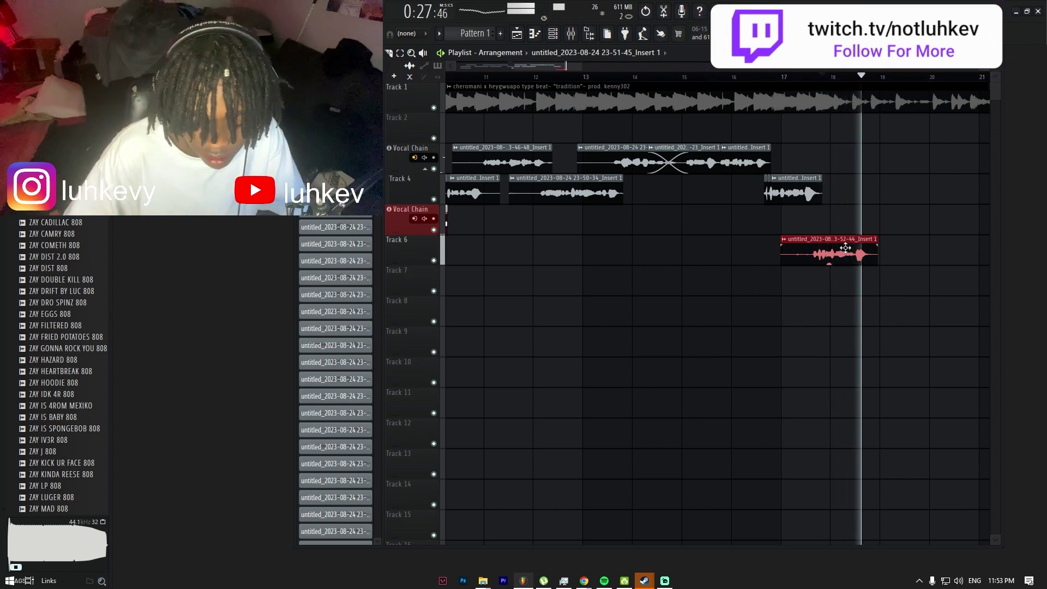
pyautogui.press('space')
pyautogui.hotkey('shift', 'Up')
pyautogui.hotkey('shift', 'Up')
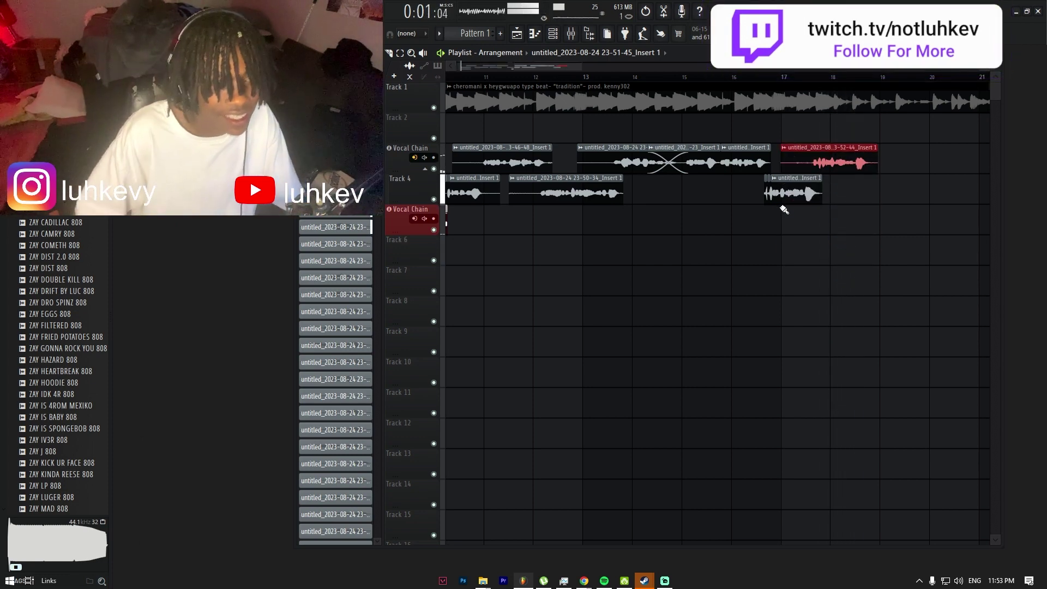
# Step: Play back the whole arrangement from the start to review the recorded vocal takes over the beat
pyautogui.scroll(-5, 781, 207)
pyautogui.scroll(-5, 777, 288)
pyautogui.scroll(4, 778, 288)
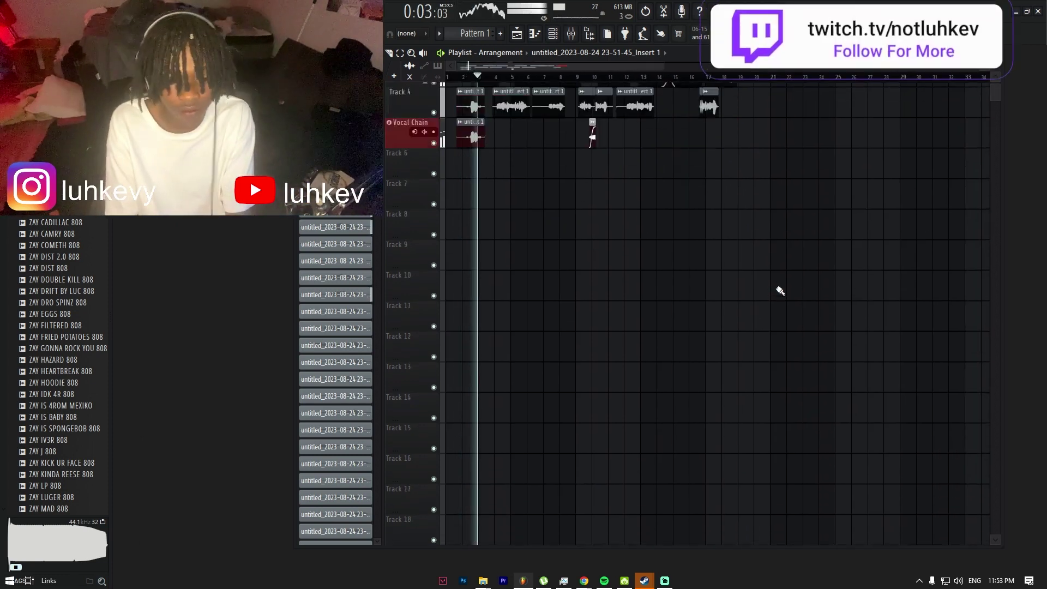
pyautogui.scroll(3, 780, 291)
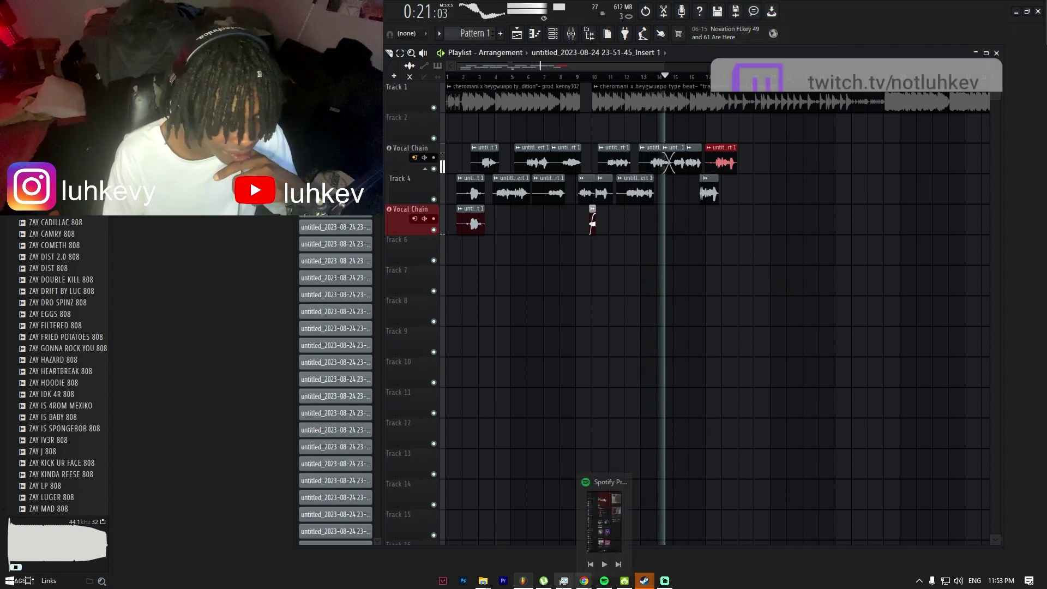
pyautogui.moveTo(584, 580)
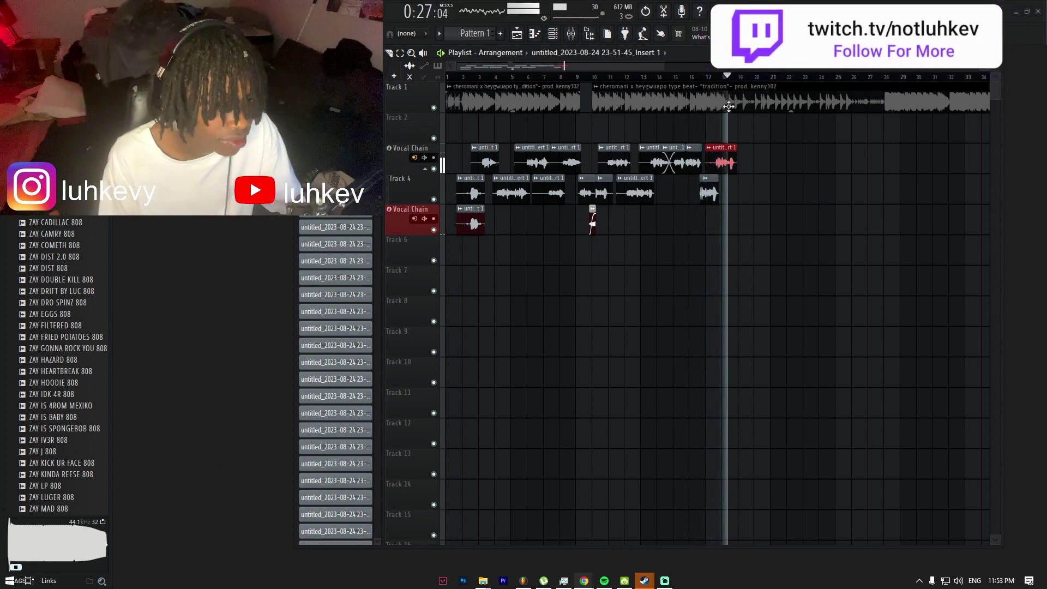
# Step: Record the next vocal line from about bar 18, deleting rejected takes and re-recording until one is kept on Track 2
pyautogui.keyDown('ctrl'); pyautogui.scroll(3, 727, 105); pyautogui.keyUp('ctrl')
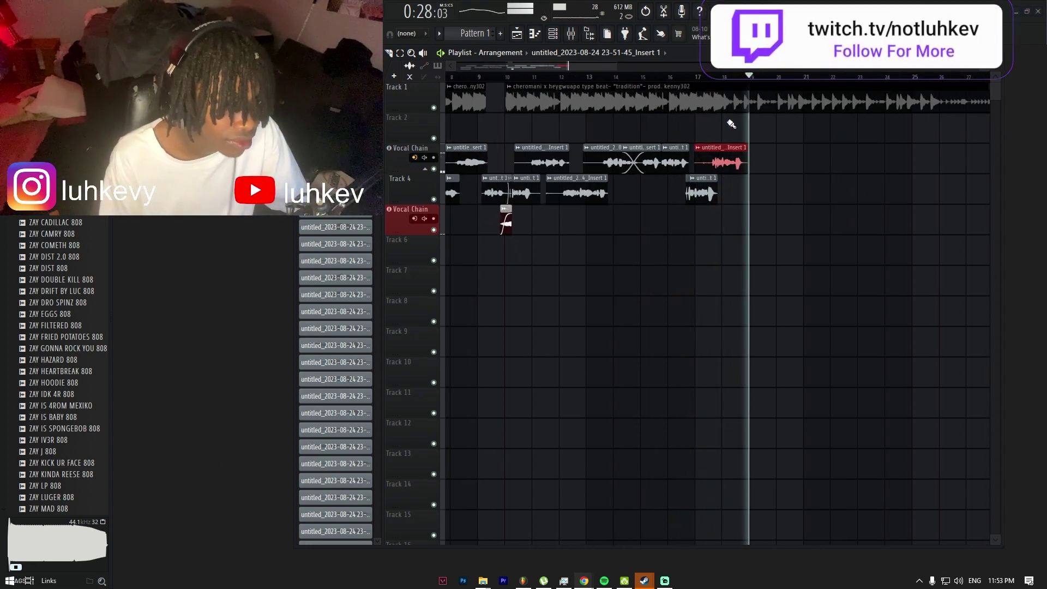
pyautogui.click(723, 80)
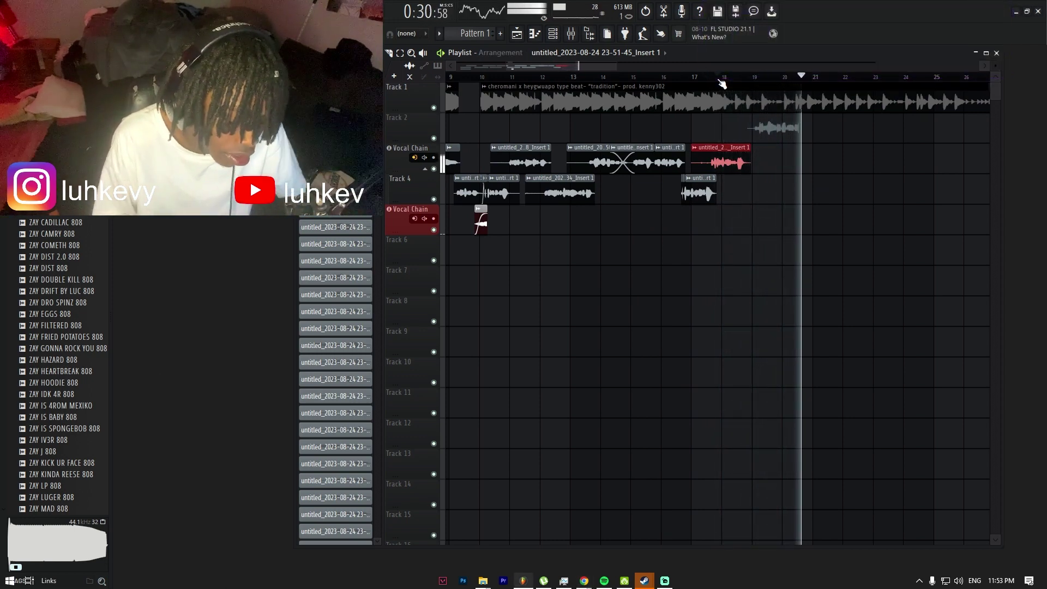
pyautogui.press('space')
pyautogui.rightClick(774, 121)
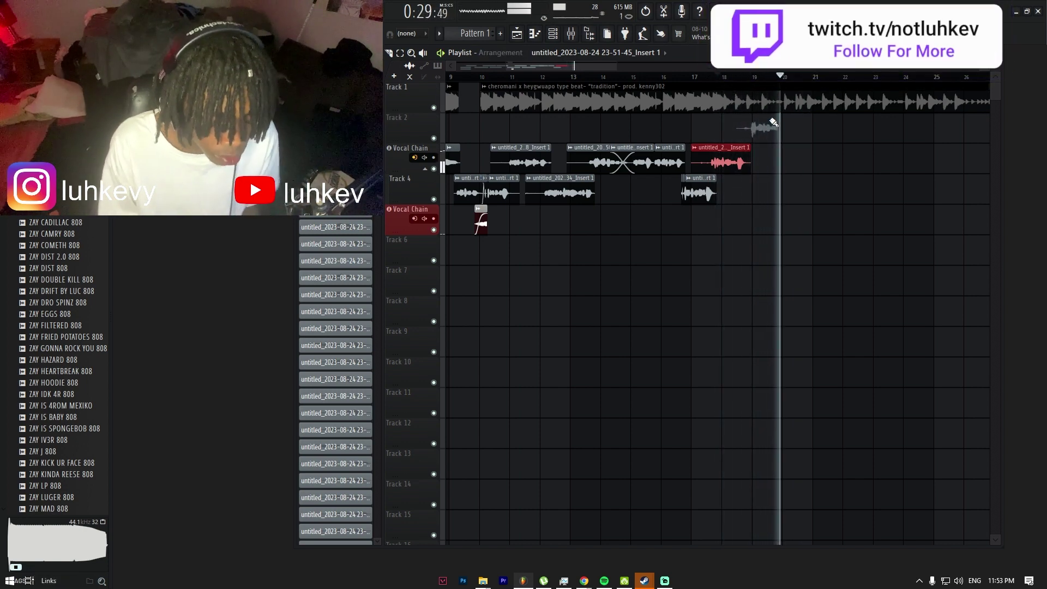
pyautogui.press('space')
pyautogui.press('space')
pyautogui.rightClick(769, 116)
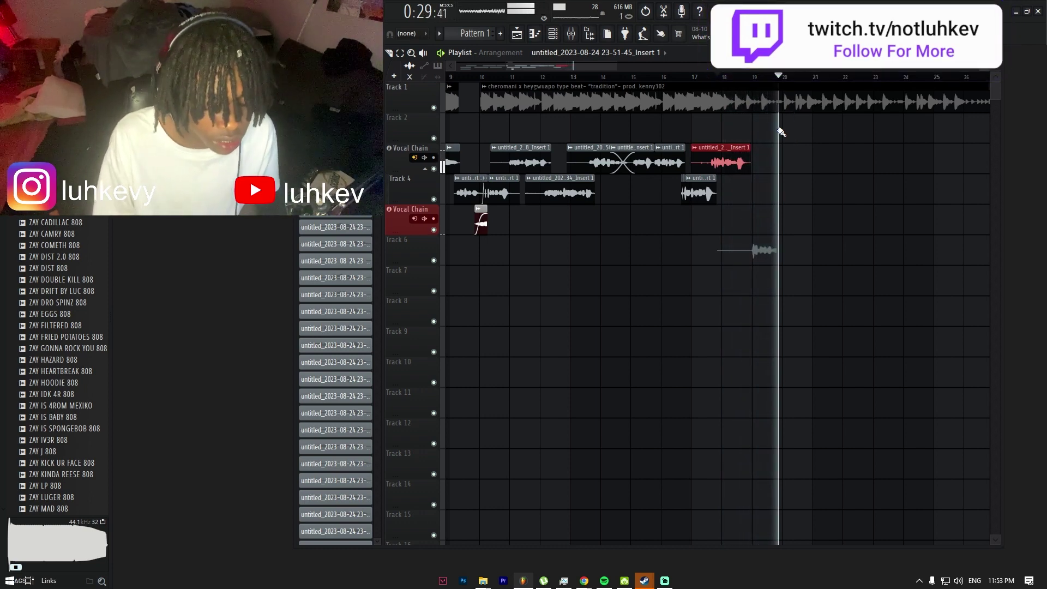
pyautogui.press('space')
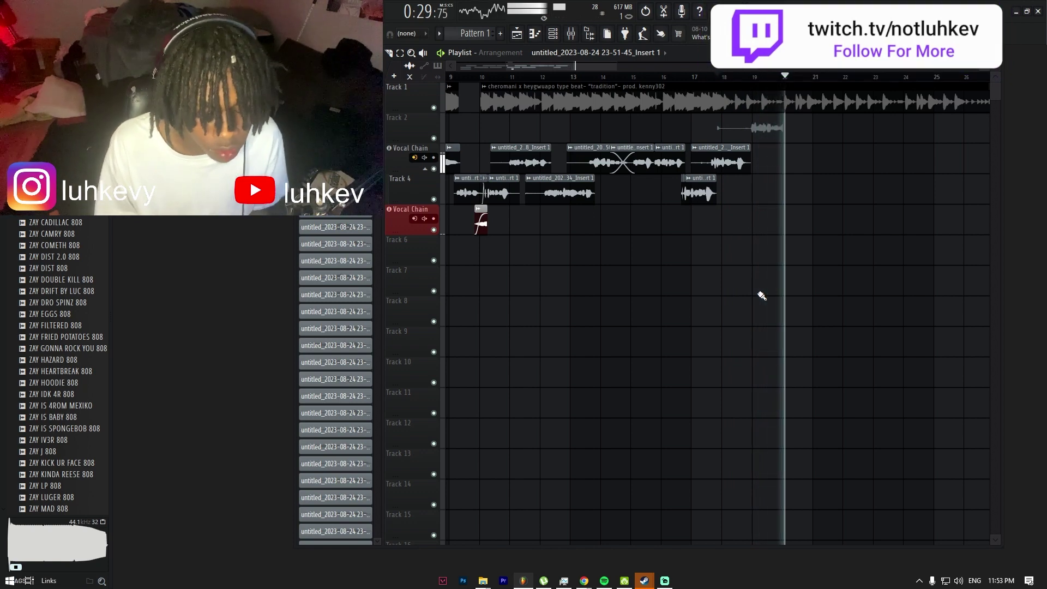
pyautogui.press('space')
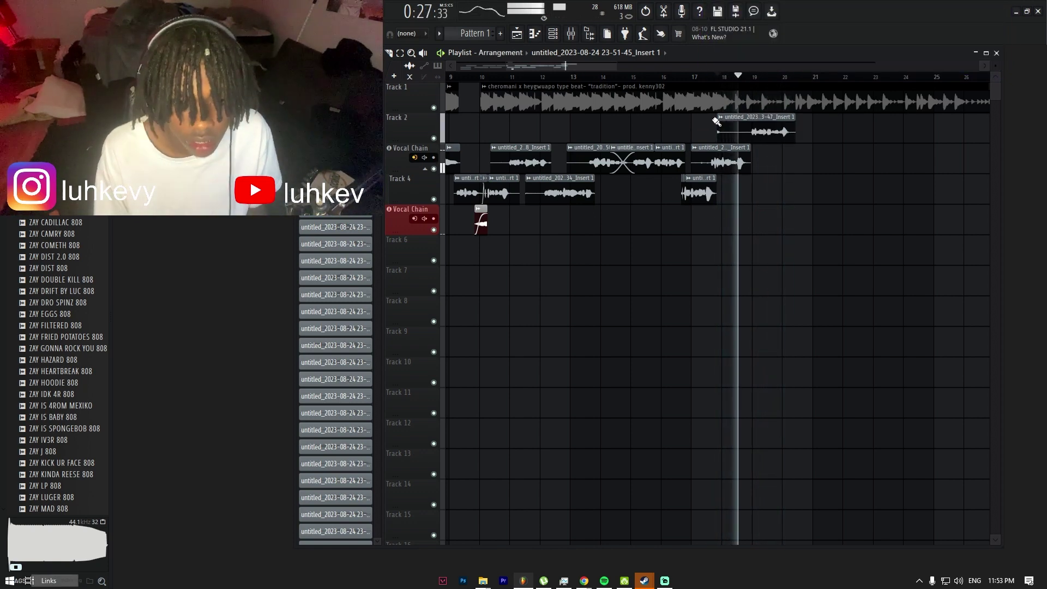
# Step: Trim the silent start of the new Track 2 take near bar 18 and move the take down to Track 4
pyautogui.moveTo(719, 125); pyautogui.dragTo(770, 162)
pyautogui.keyDown('ctrl'); pyautogui.click(770, 133); pyautogui.keyUp('ctrl')
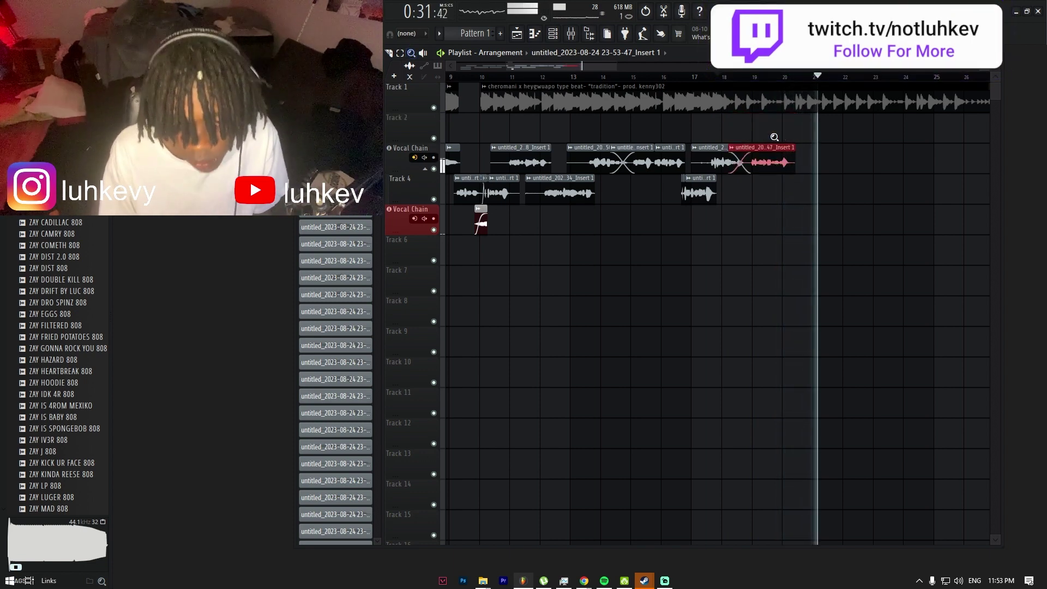
pyautogui.press('space')
pyautogui.hotkey('shift', 'Down')
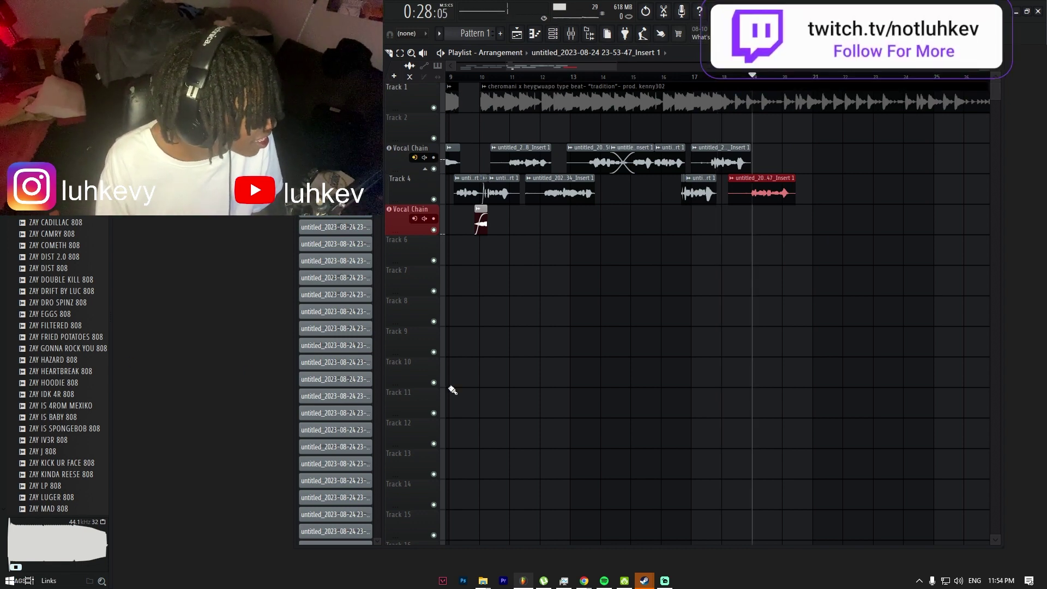
# Step: Try to record the following vocal line from about bar 19, deleting each rejected take on Tracks 2 and 6
pyautogui.scroll(-5, 593, 323)
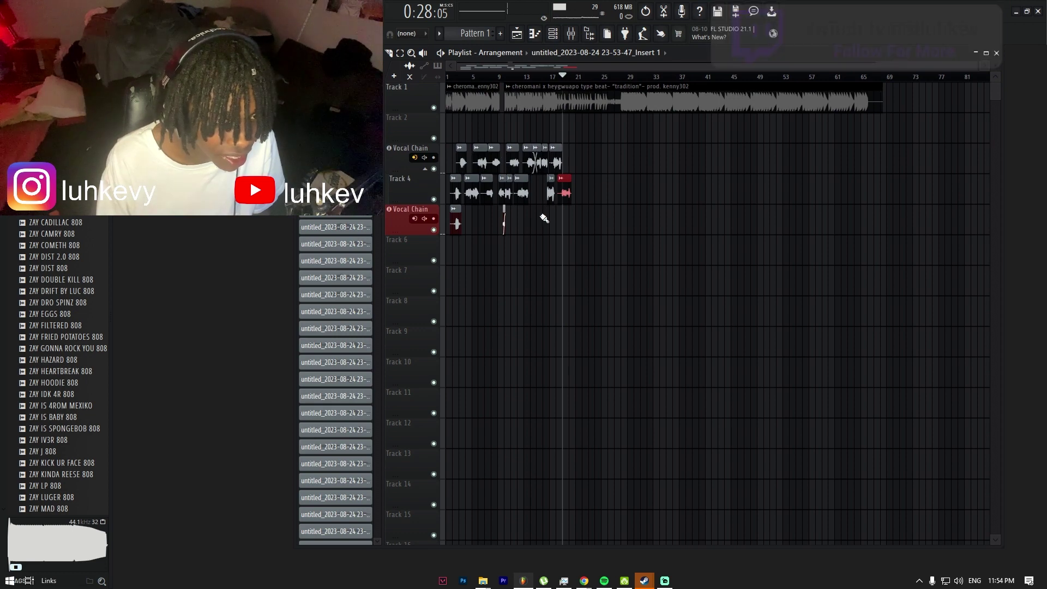
pyautogui.scroll(3, 582, 271)
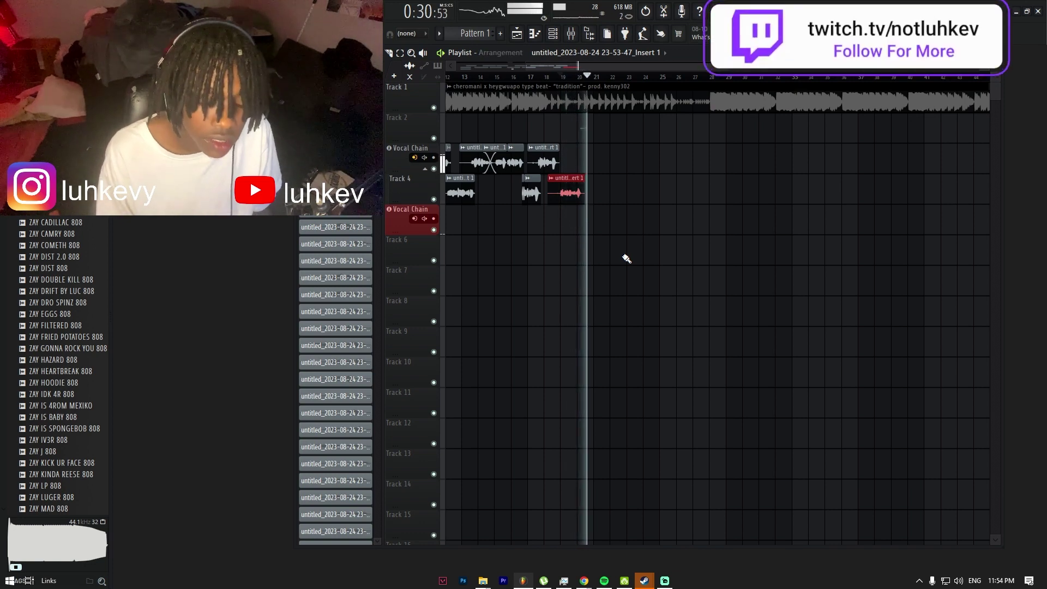
pyautogui.press('space')
pyautogui.scroll(2, 617, 160)
pyautogui.rightClick(559, 131)
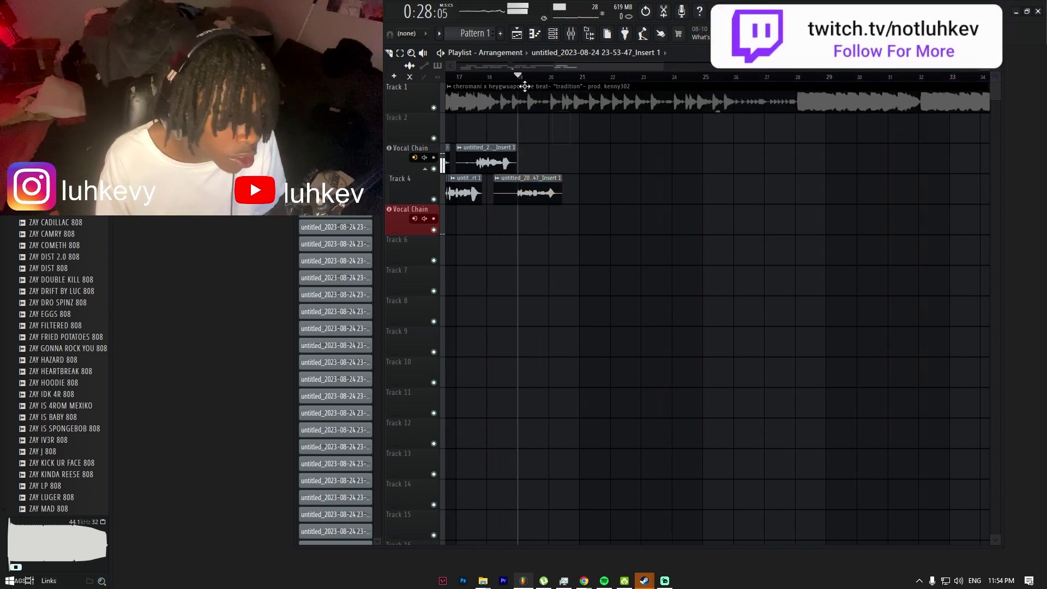
pyautogui.press('space')
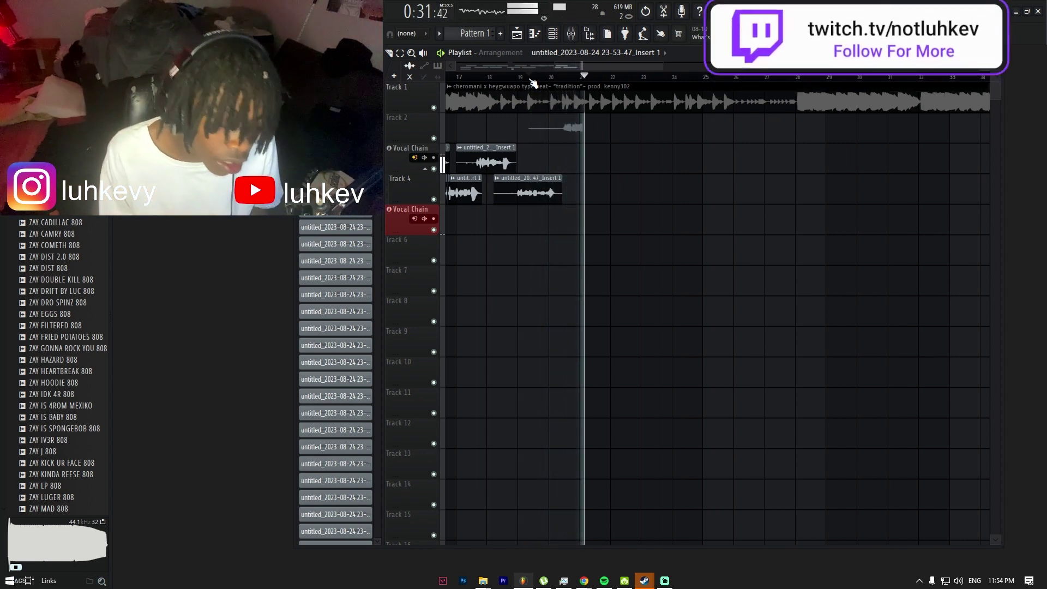
pyautogui.press('space')
pyautogui.press('space')
pyautogui.rightClick(562, 131)
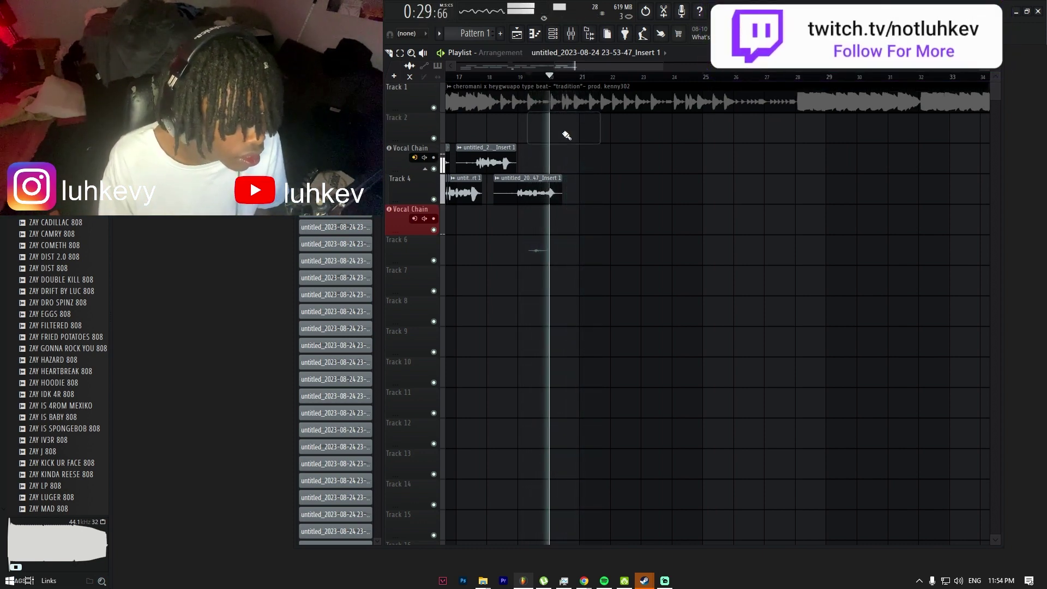
pyautogui.press('space')
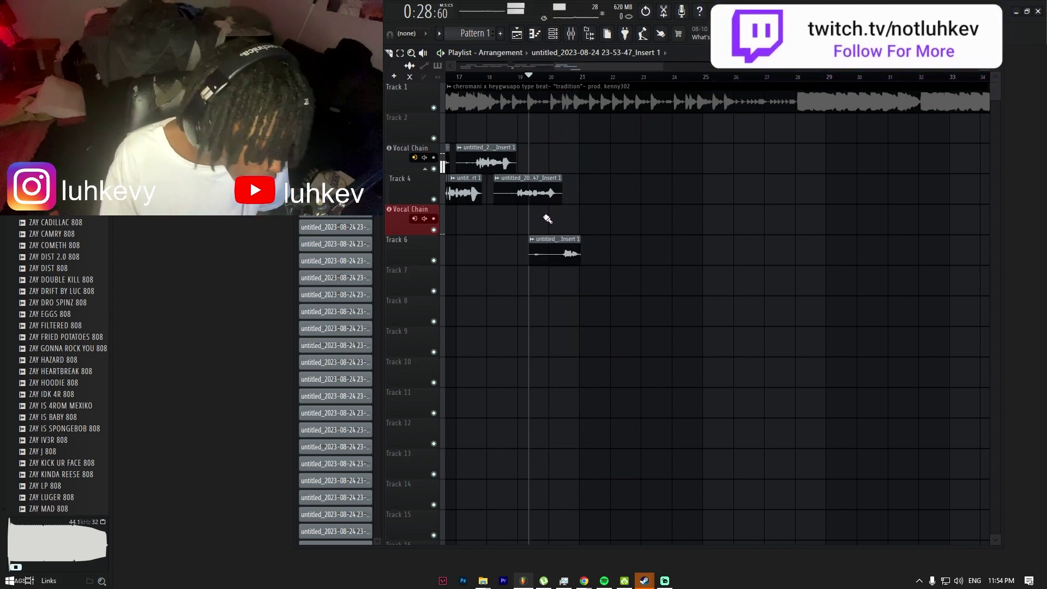
pyautogui.rightClick(558, 247)
pyautogui.press('space')
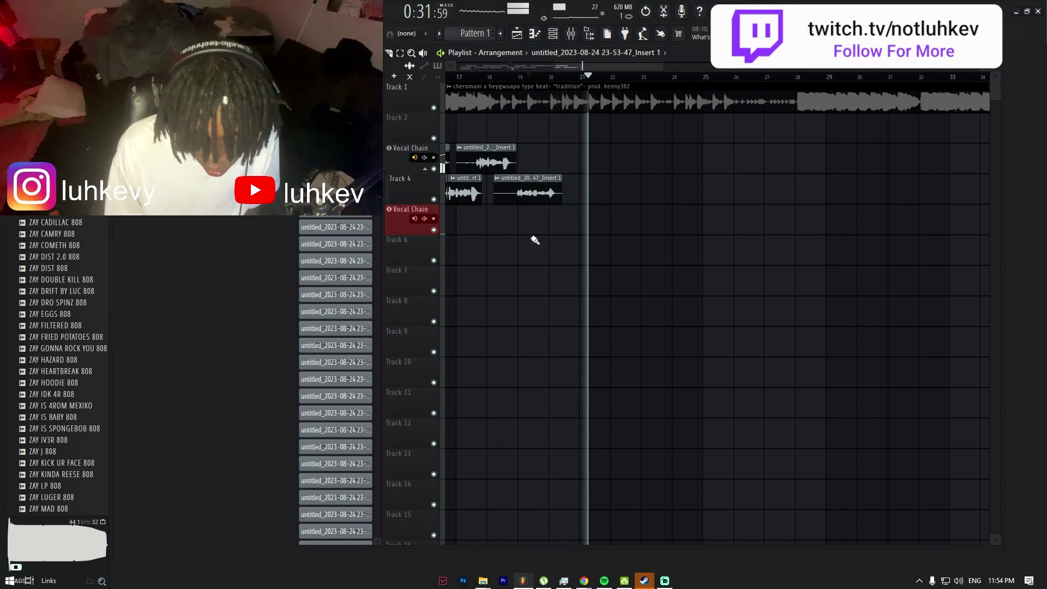
# Step: Play back the recorded verse from the beginning and inspect the clips around bar 9
pyautogui.scroll(-5, 600, 289)
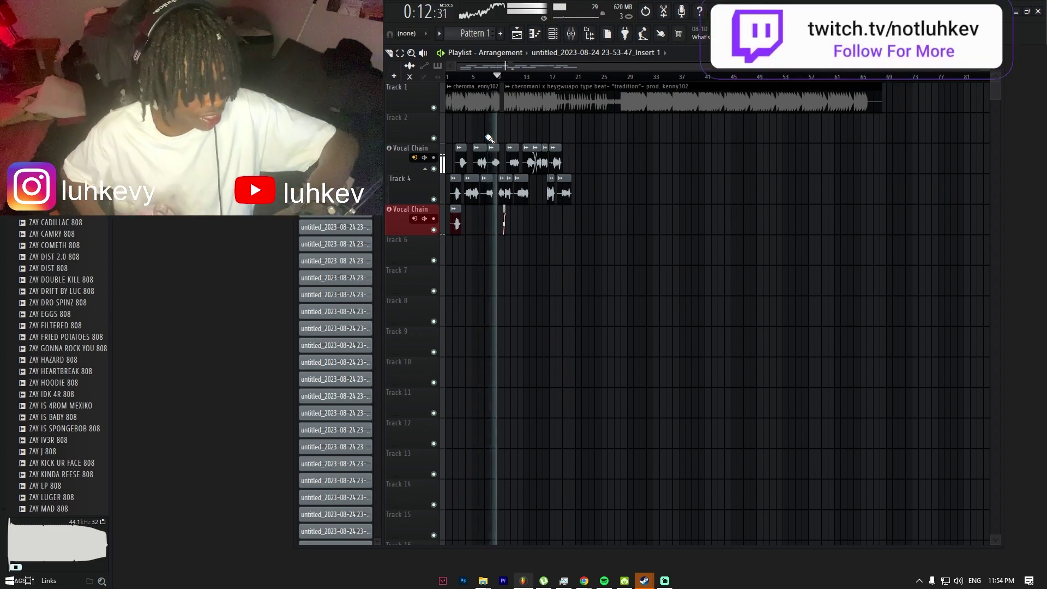
pyautogui.press('space')
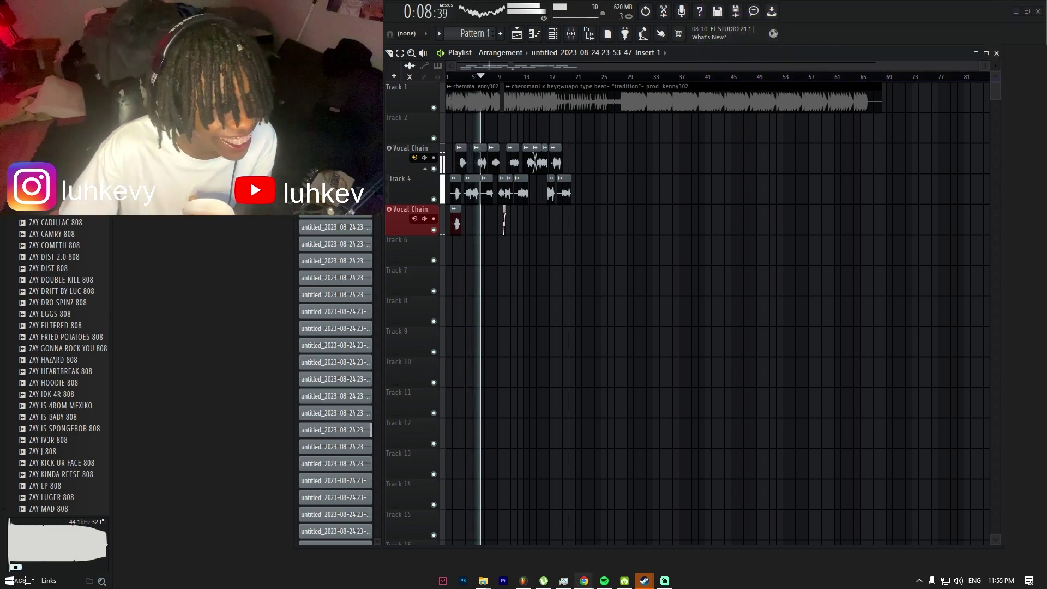
pyautogui.press('space')
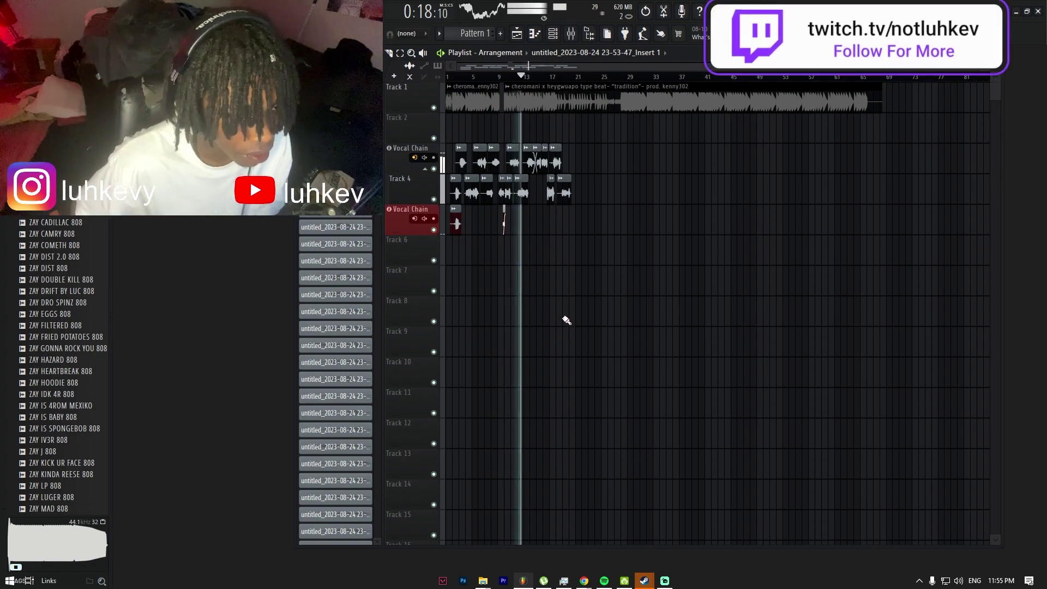
pyautogui.scroll(5, 563, 316)
pyautogui.moveTo(590, 66); pyautogui.dragTo(527, 70)
pyautogui.scroll(8, 600, 115)
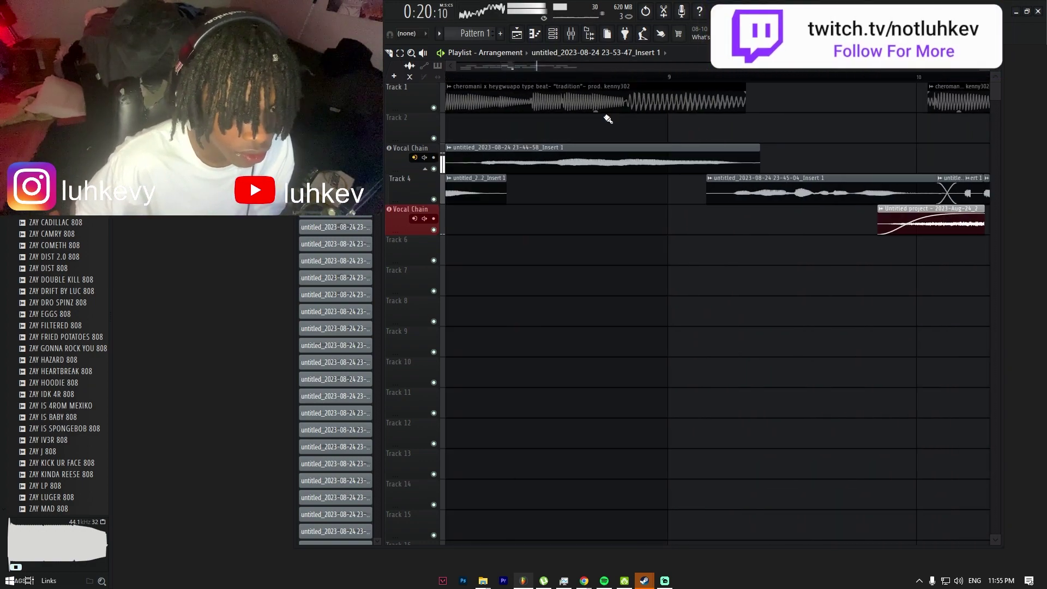
pyautogui.scroll(-10, 751, 234)
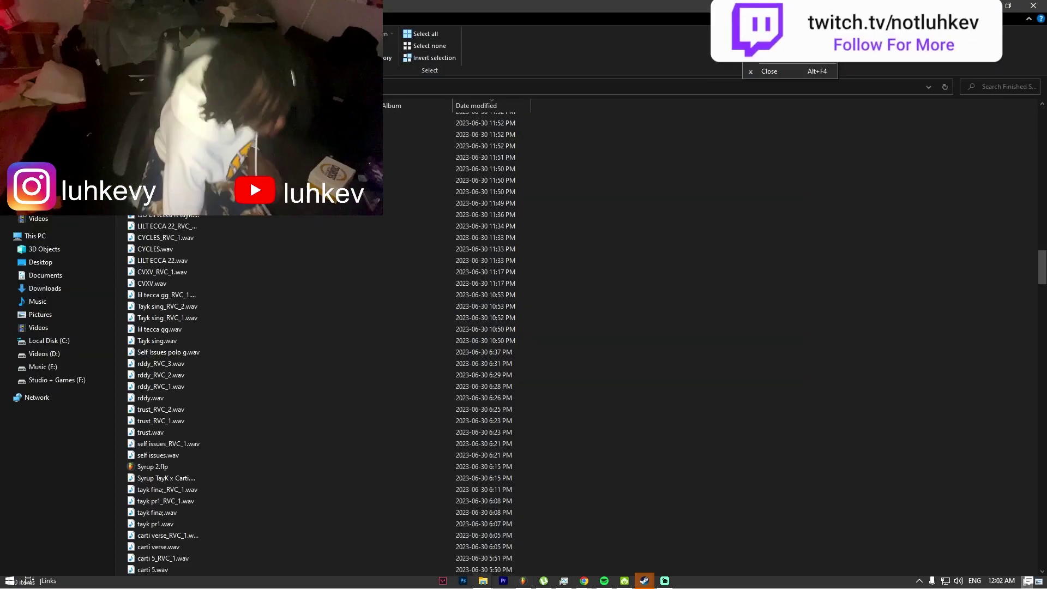
# Step: Switch to FL Studio and examine the mixer effect slots on Insert 1, the purple main vocal track, Insert 4 and Insert 8
pyautogui.rightClick(742, 2)
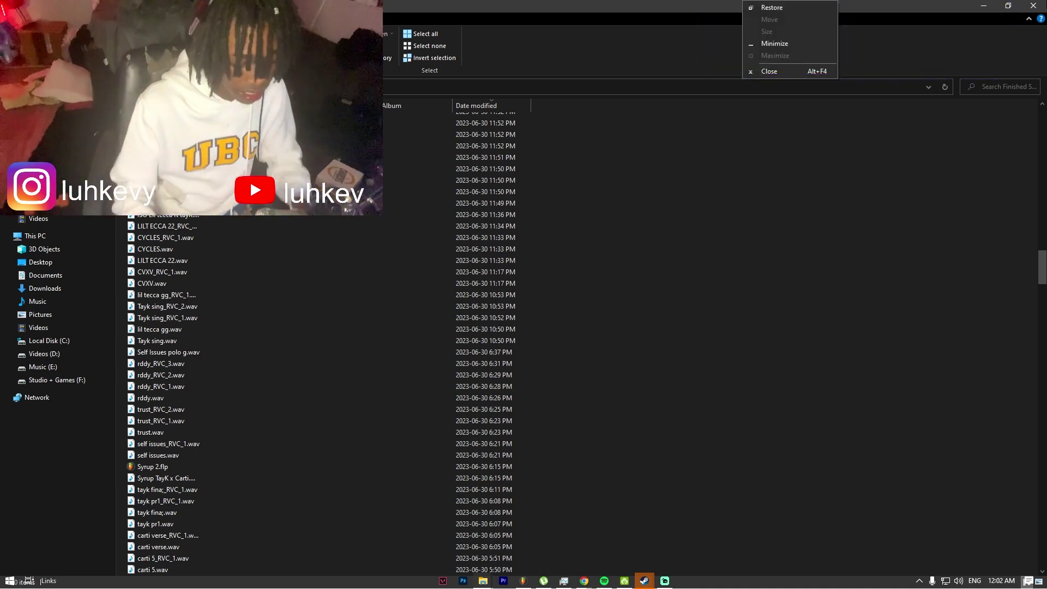
pyautogui.hotkey('alt', 'Tab')
pyautogui.hotkey('alt', 'Tab')
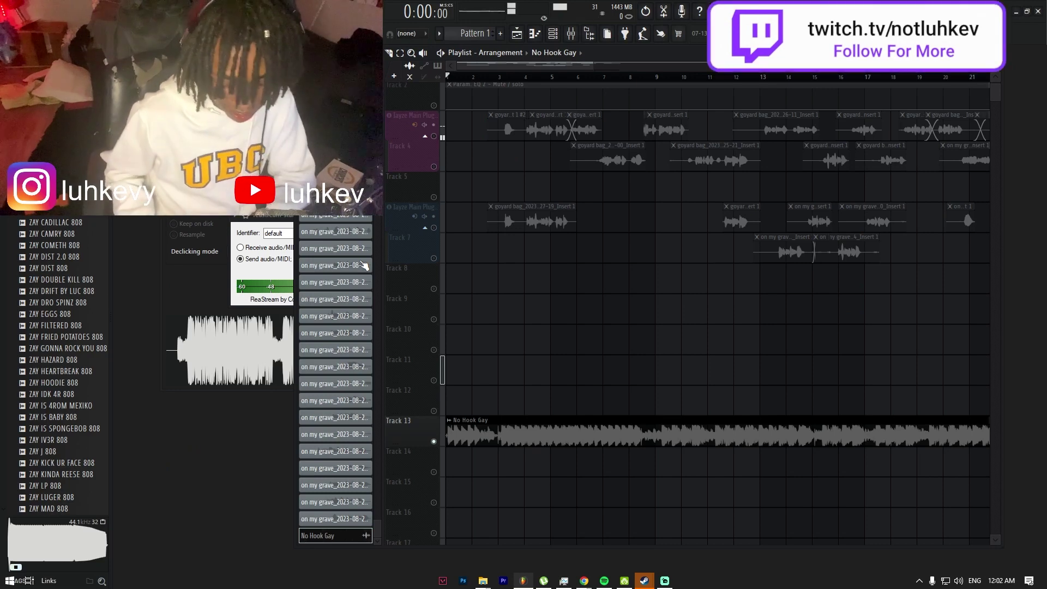
pyautogui.press('F9')
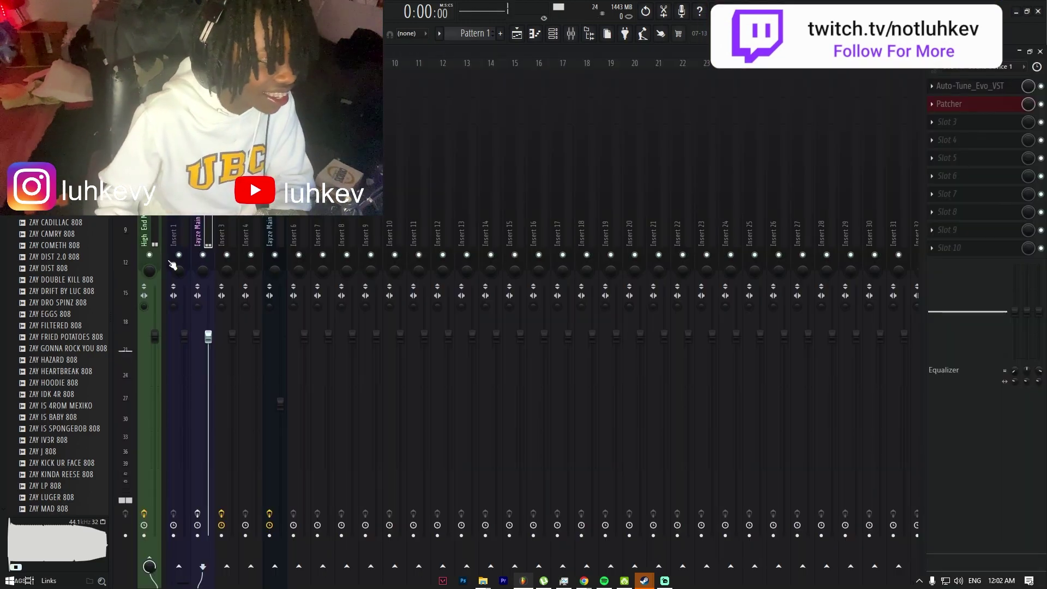
pyautogui.click(190, 224)
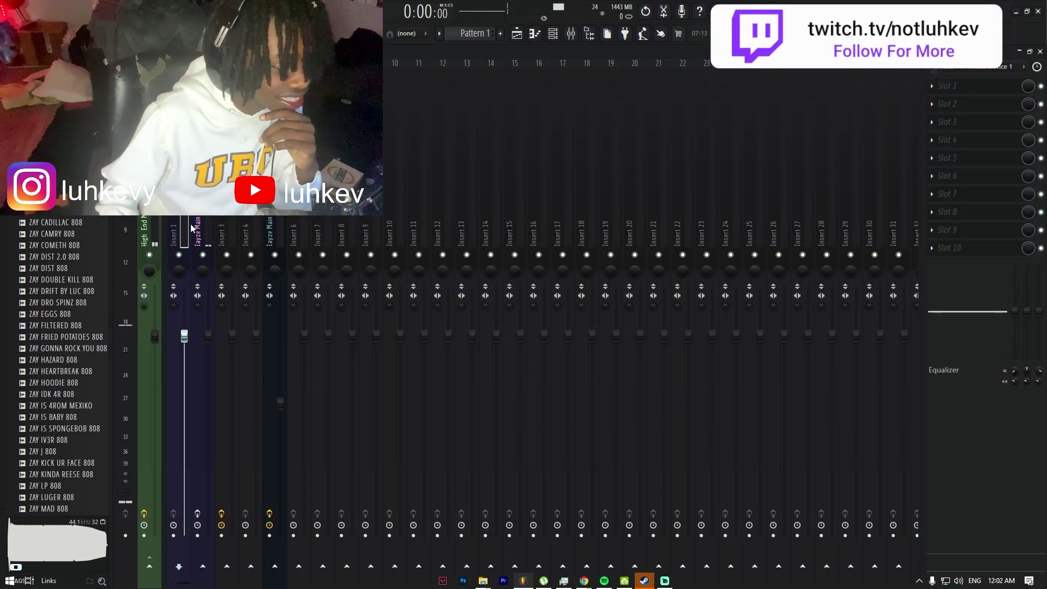
pyautogui.click(192, 226)
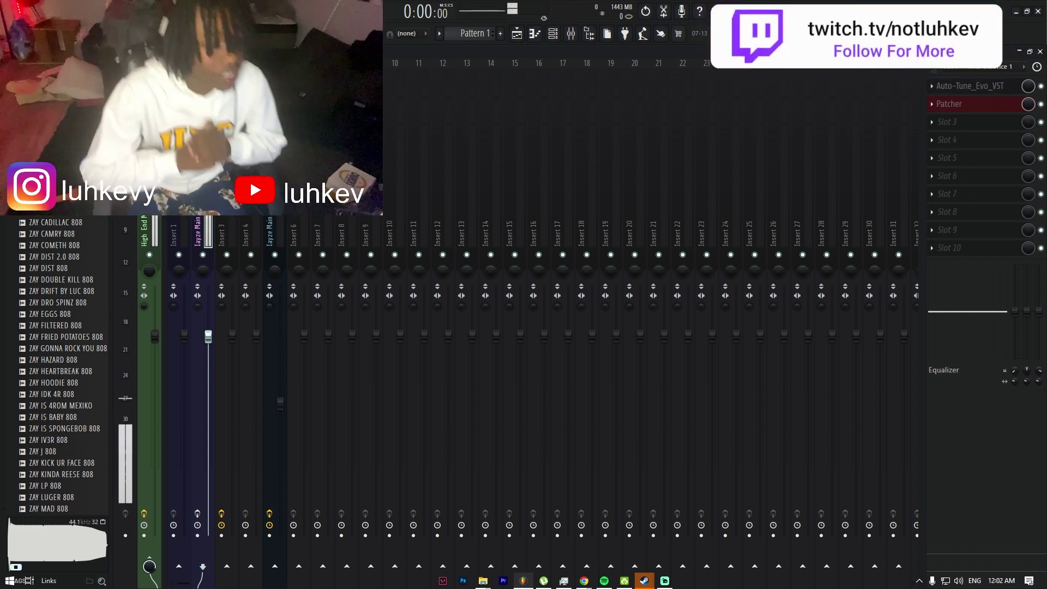
pyautogui.click(250, 234)
pyautogui.click(347, 213)
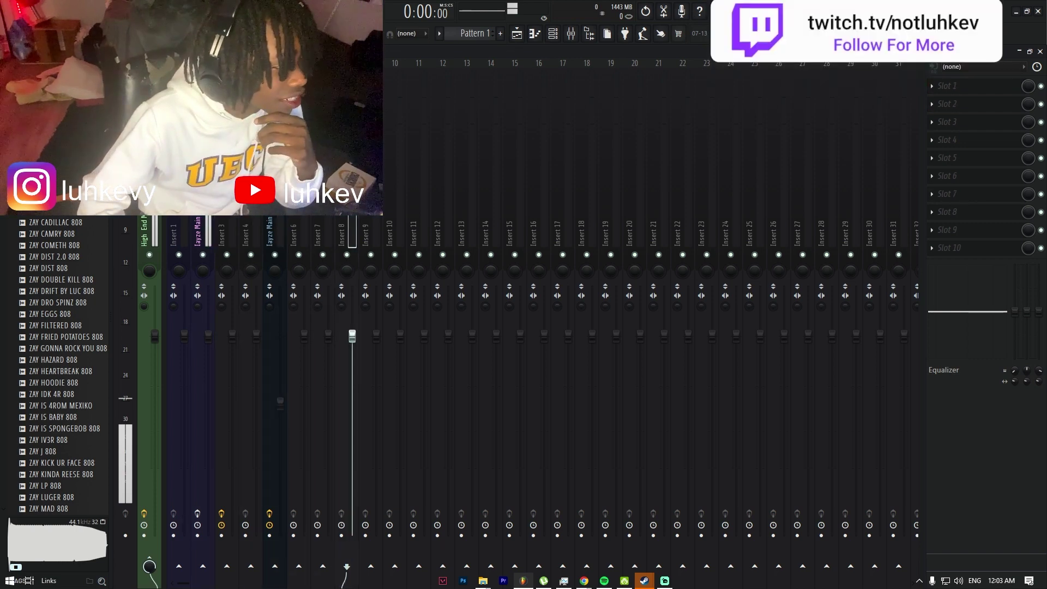
pyautogui.click(249, 213)
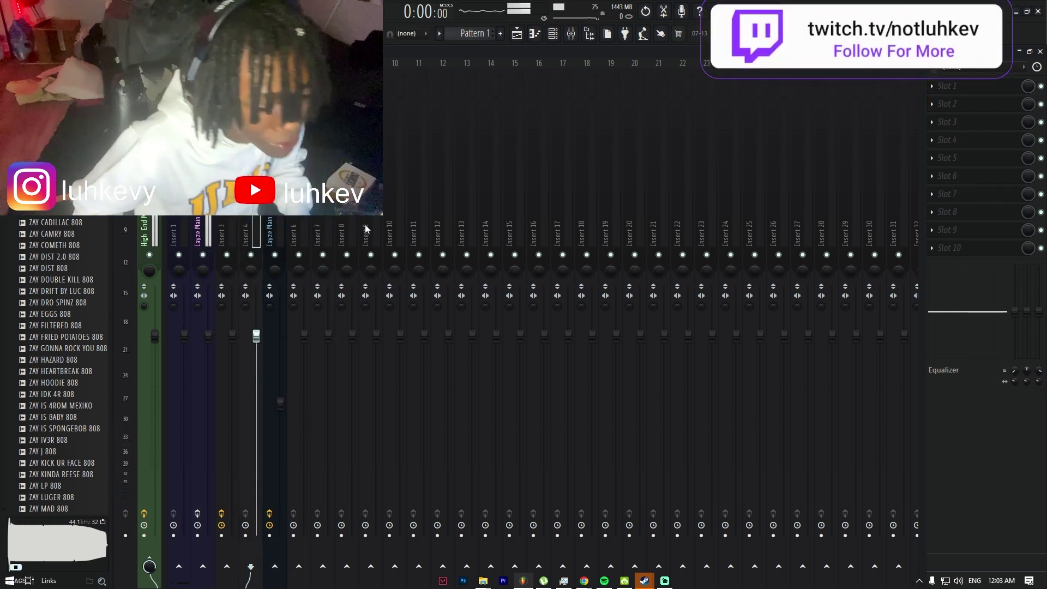
pyautogui.press('F9')
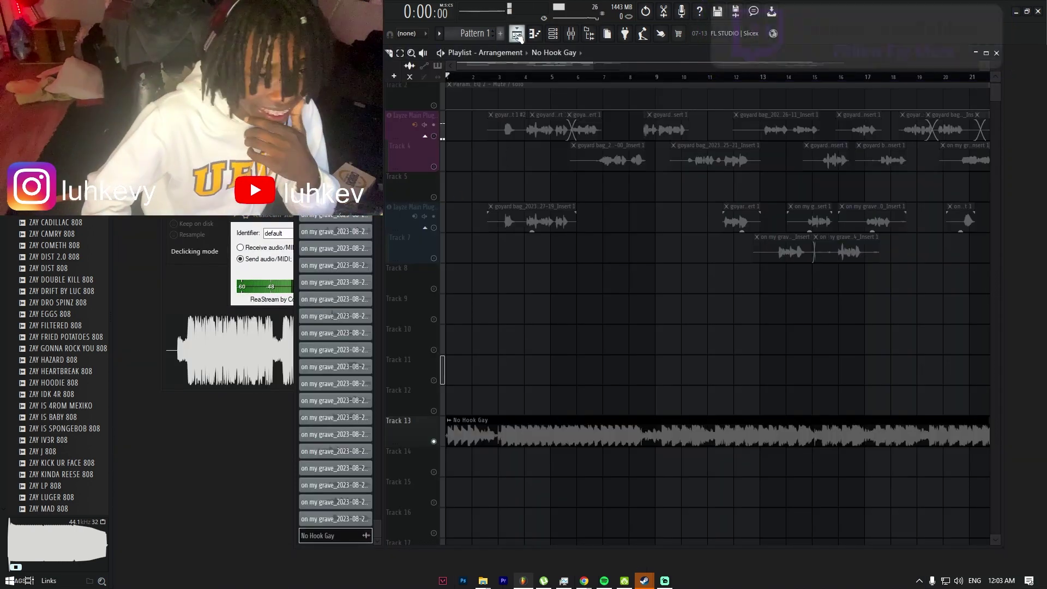
pyautogui.rightClick(498, 424)
# Step: Switch to File Explorer, look through the older project and audio files, and search the finished songs folder for "gay"
pyautogui.hotkey('alt', 'Tab')
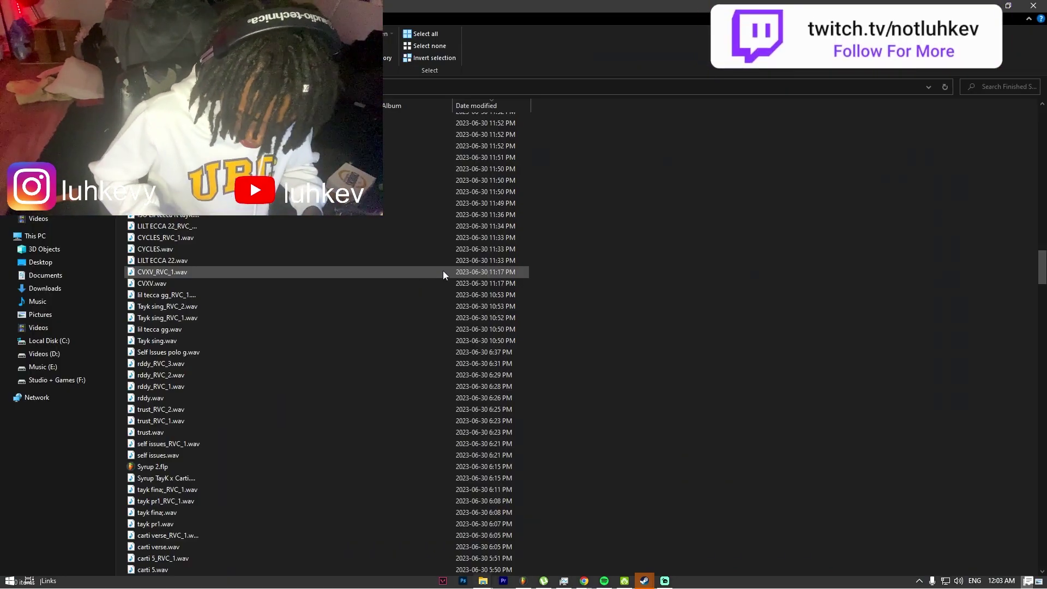
pyautogui.scroll(-20, 254, 269)
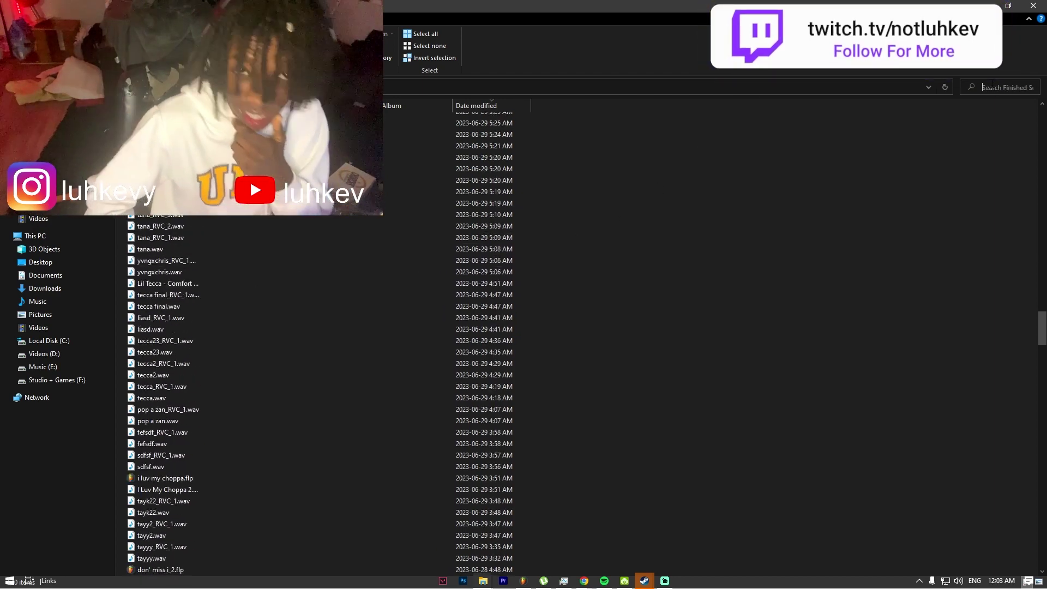
pyautogui.scroll(-15, 311, 381)
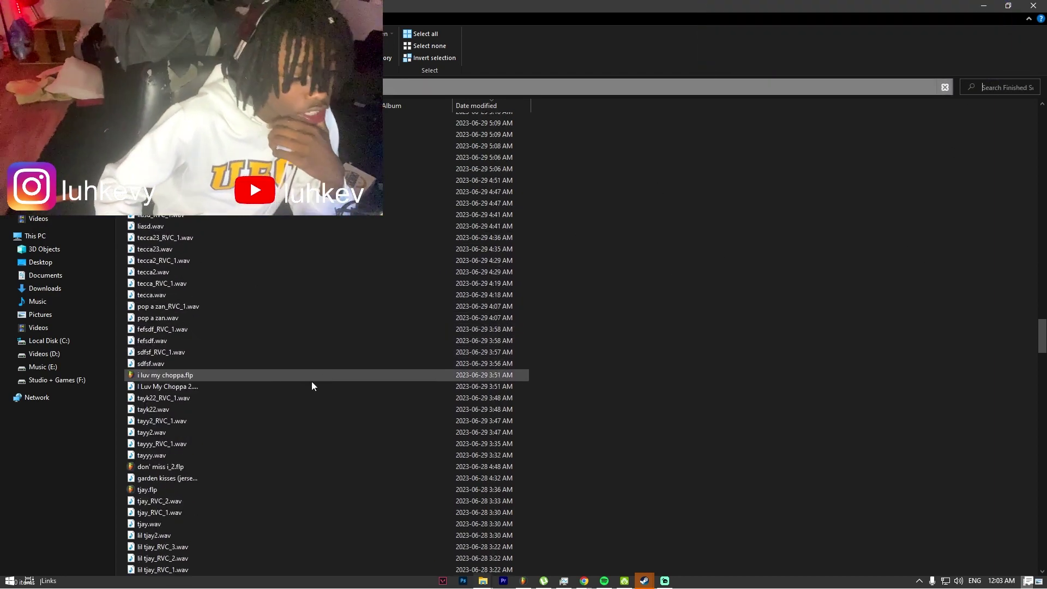
pyautogui.scroll(-5, 344, 364)
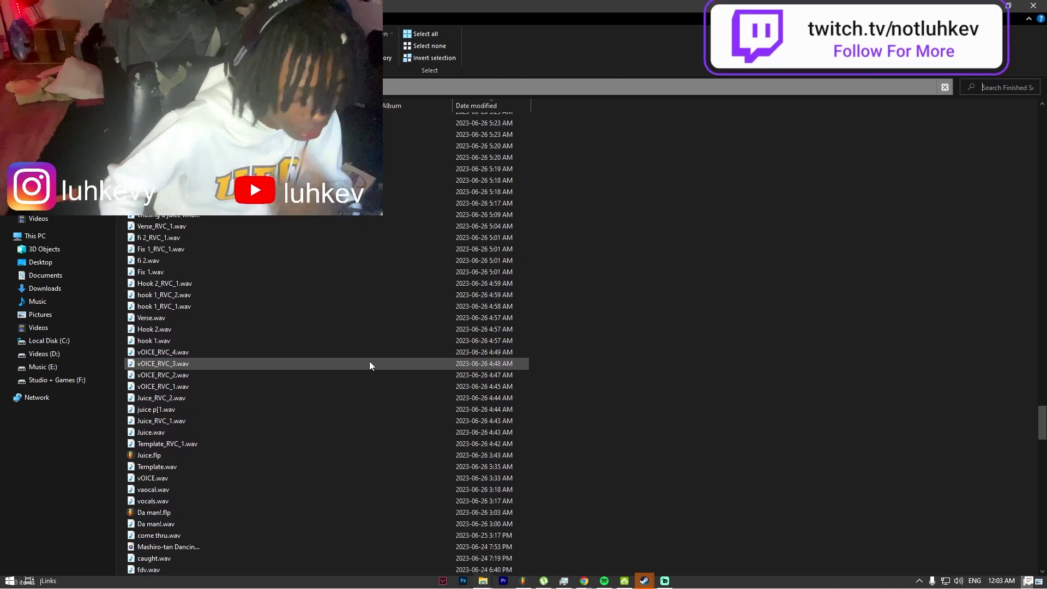
pyautogui.hotkey('ctrl', 'f')
pyautogui.write('g')
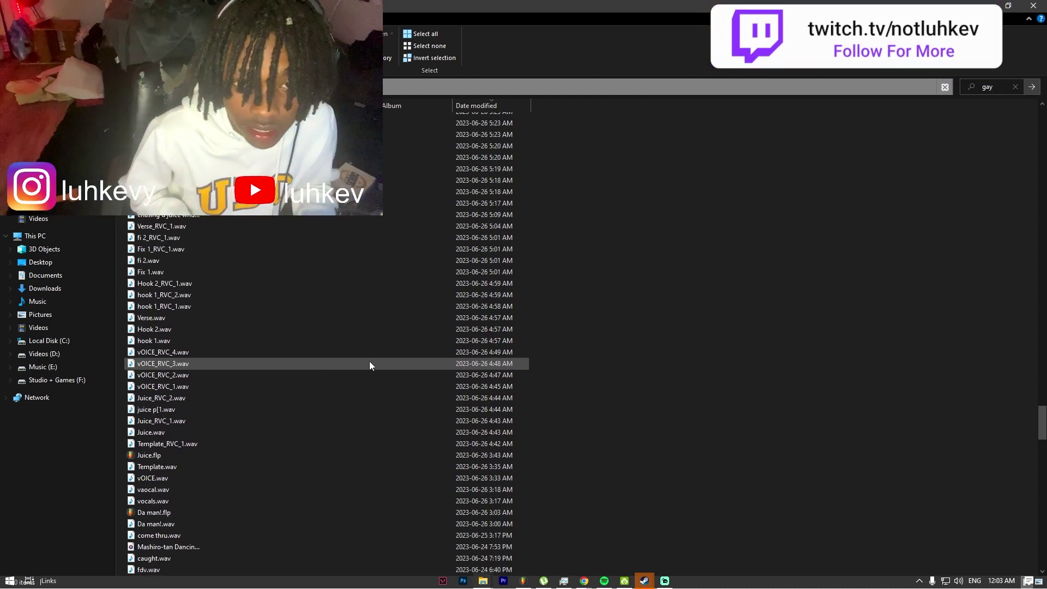
pyautogui.write('ay')
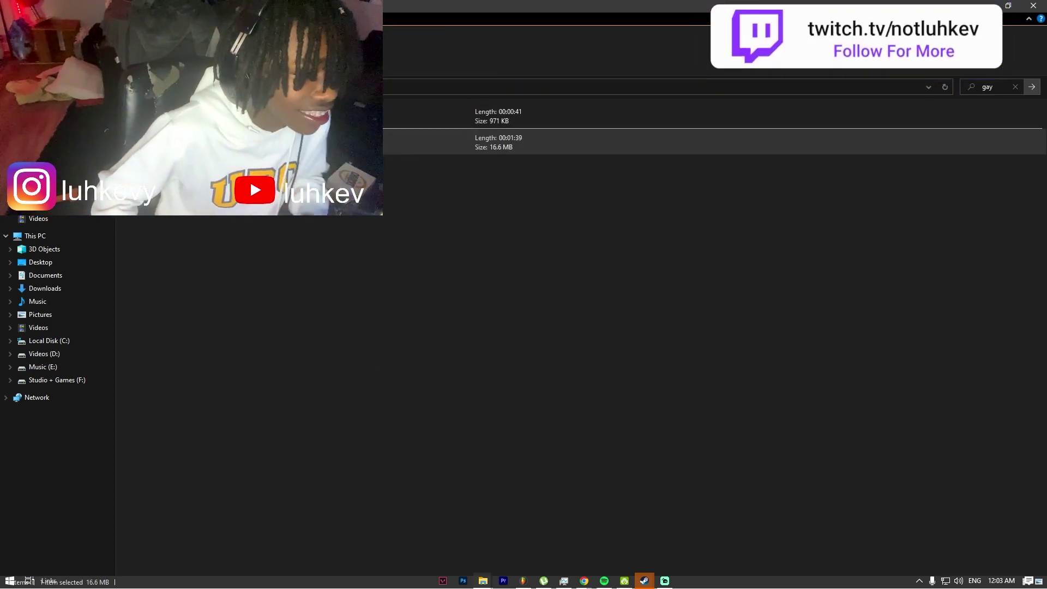
# Step: Switch to FL Studio, place the "Hell Yeah Gay" audio file on Track 13, listen to it and delete its clip
pyautogui.hotkey('alt', 'Tab')
pyautogui.moveTo(479, 378); pyautogui.dragTo(440, 426)
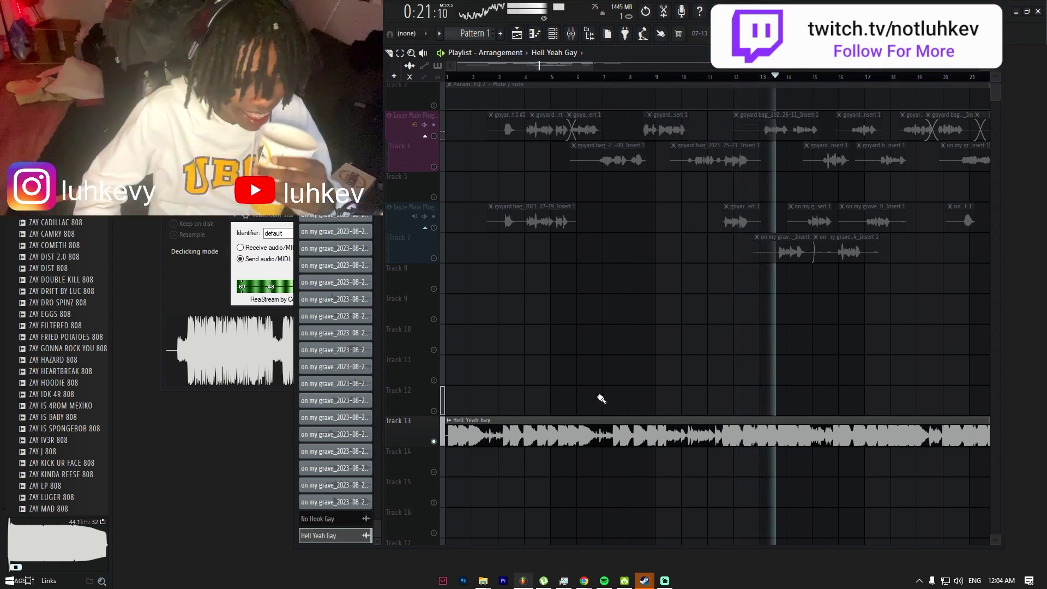
pyautogui.rightClick(589, 433)
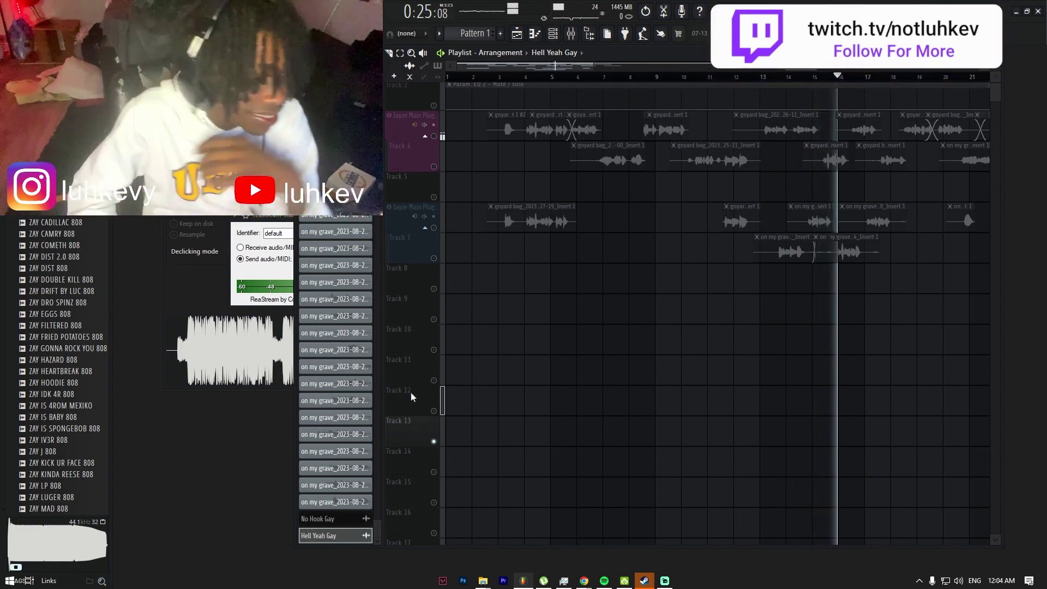
pyautogui.rightClick(434, 411)
pyautogui.rightClick(434, 411)
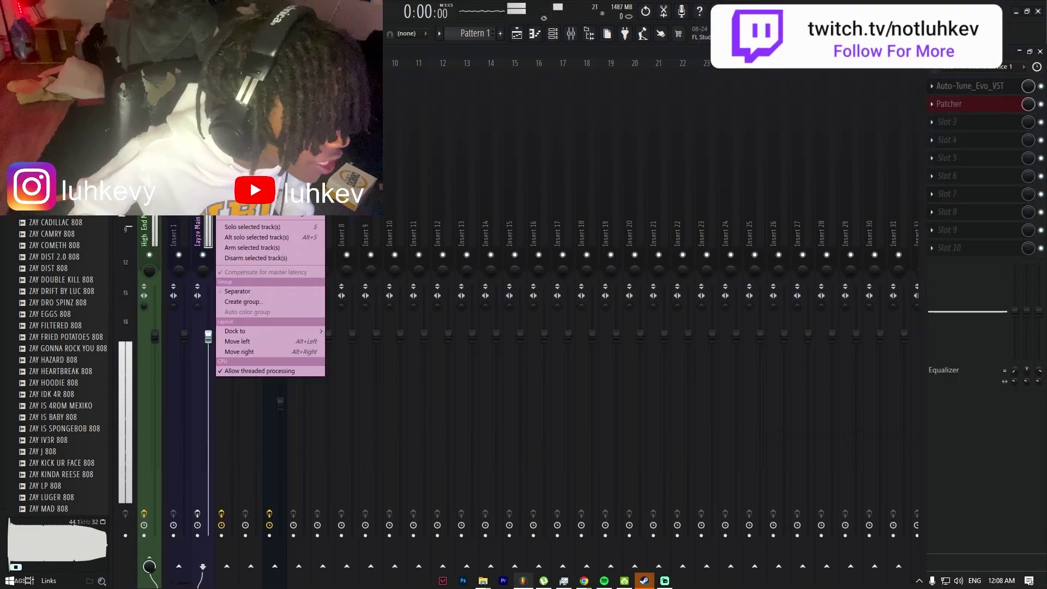
# Step: Load the Babysantana preset onto the purple main vocal mixer track, play the beat briefly and select the High End Master track
pyautogui.moveTo(261, 128)
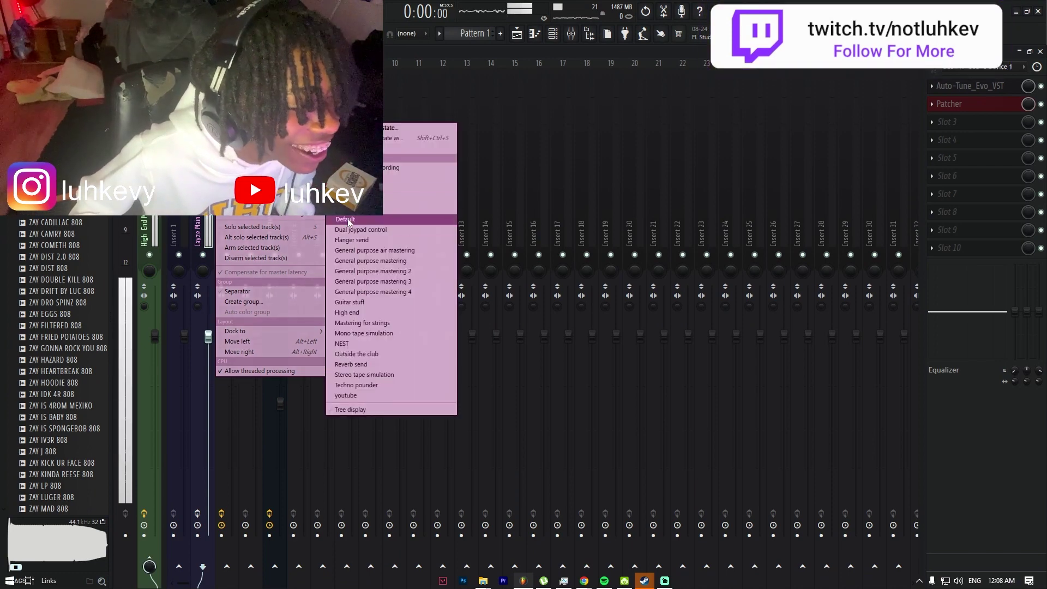
pyautogui.click(357, 198)
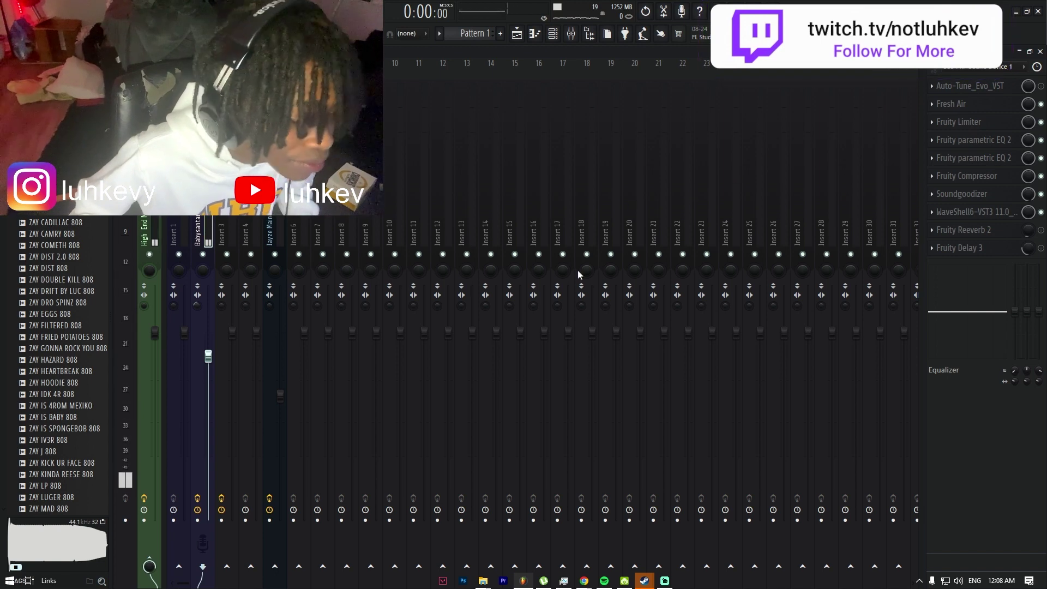
pyautogui.press('F9')
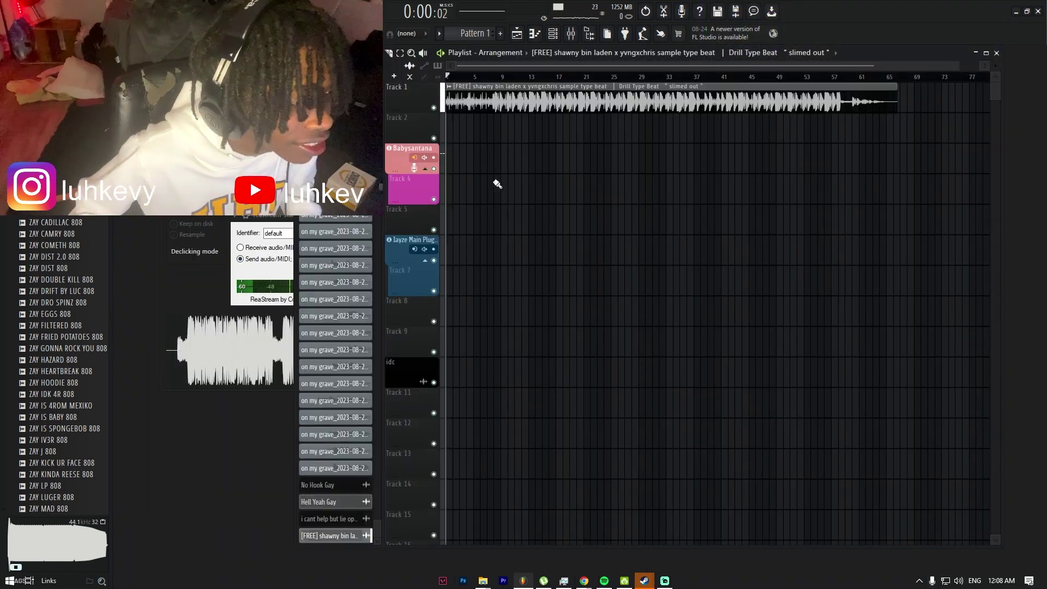
pyautogui.press('F9')
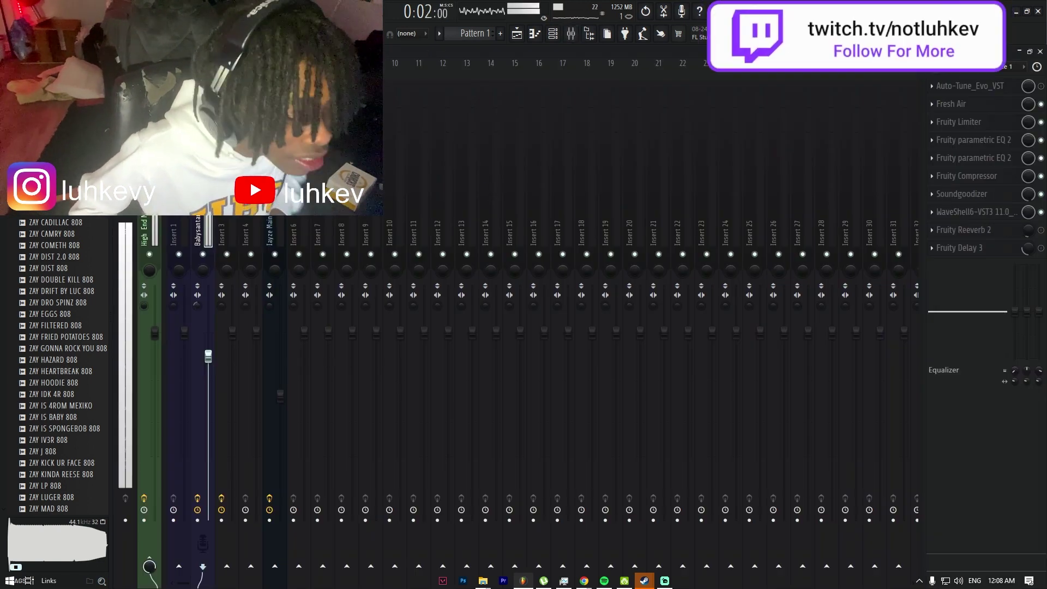
pyautogui.click(155, 218)
pyautogui.press('space')
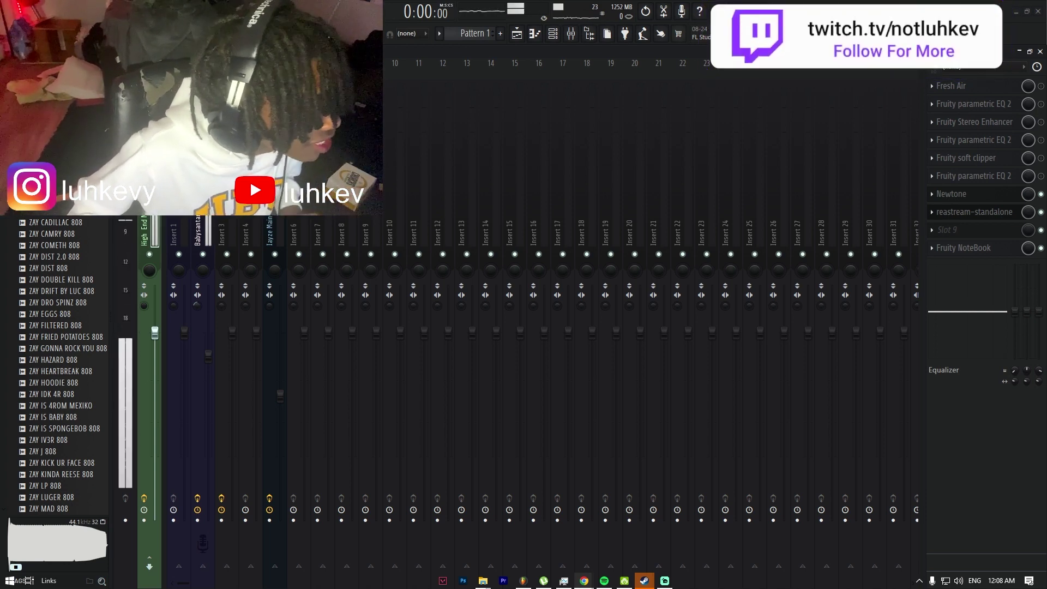
# Step: Switch to Chrome, open YouTube and search for "cartium"
pyautogui.hotkey('alt', 'Tab')
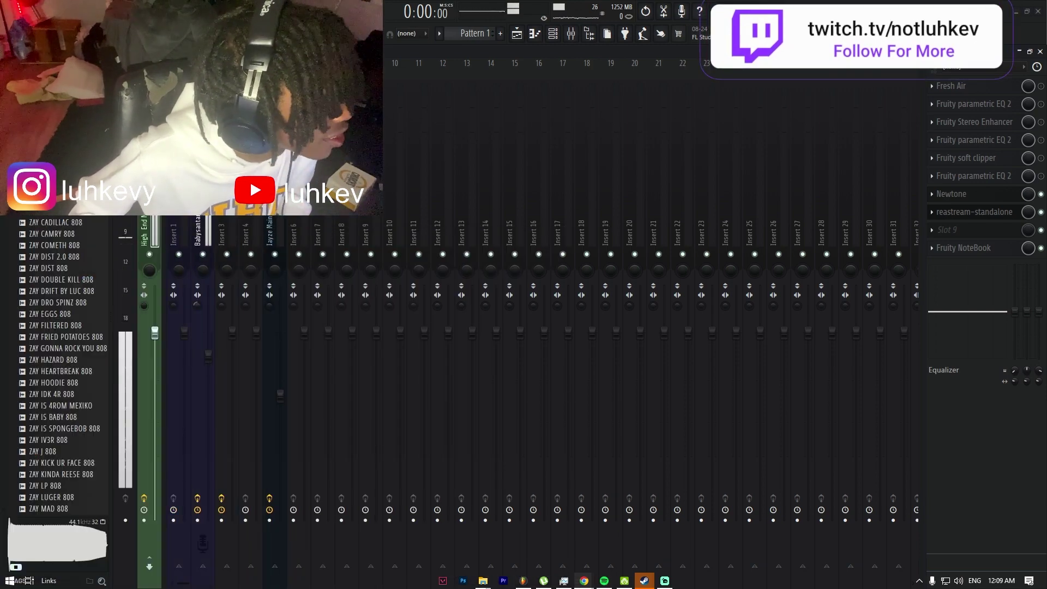
pyautogui.click(584, 581)
pyautogui.write('y')
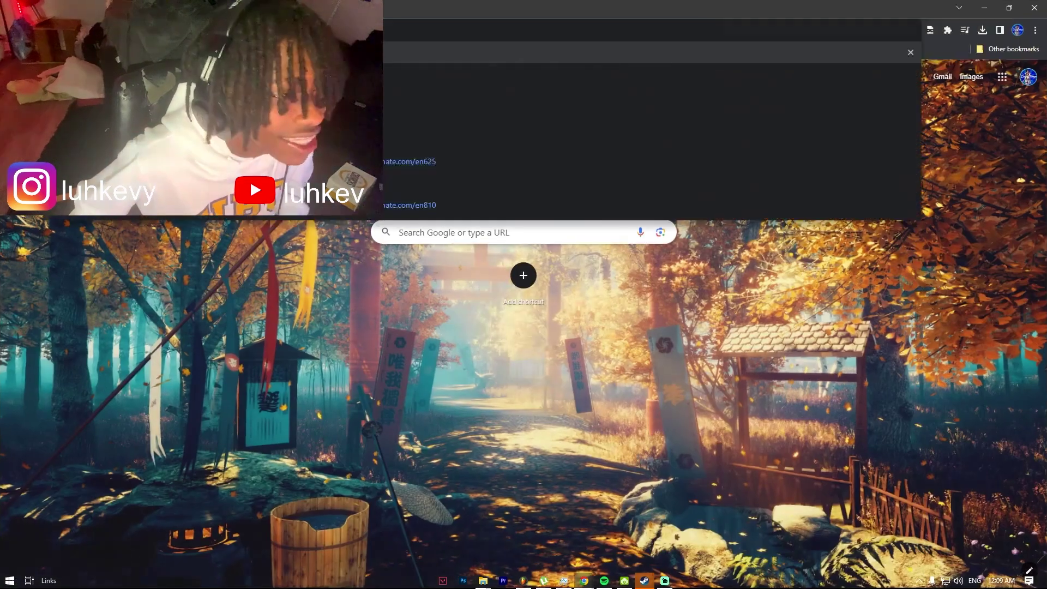
pyautogui.press('Return')
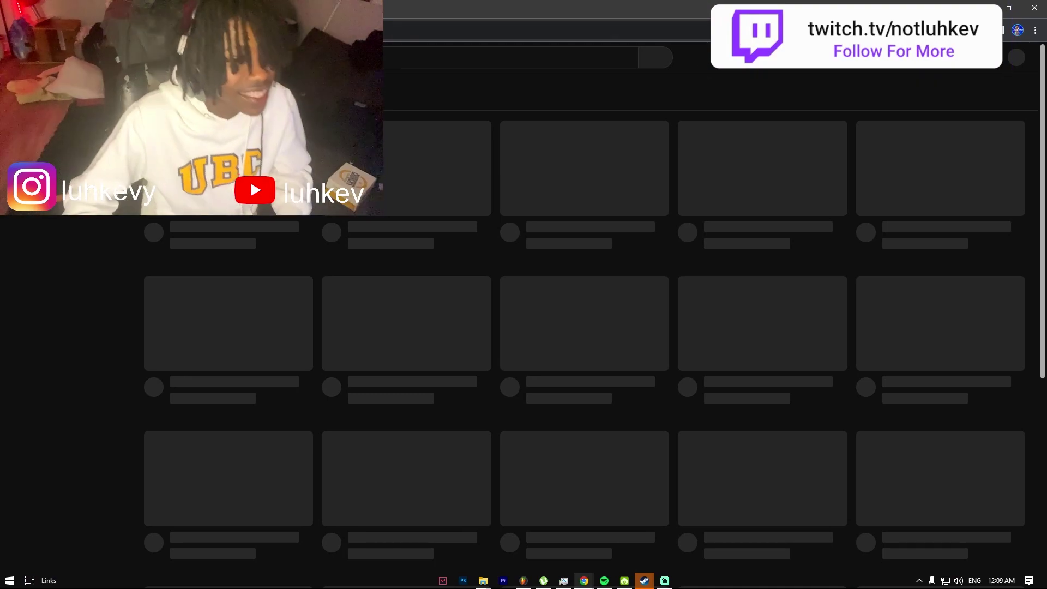
pyautogui.write('cartium')
pyautogui.press('Return')
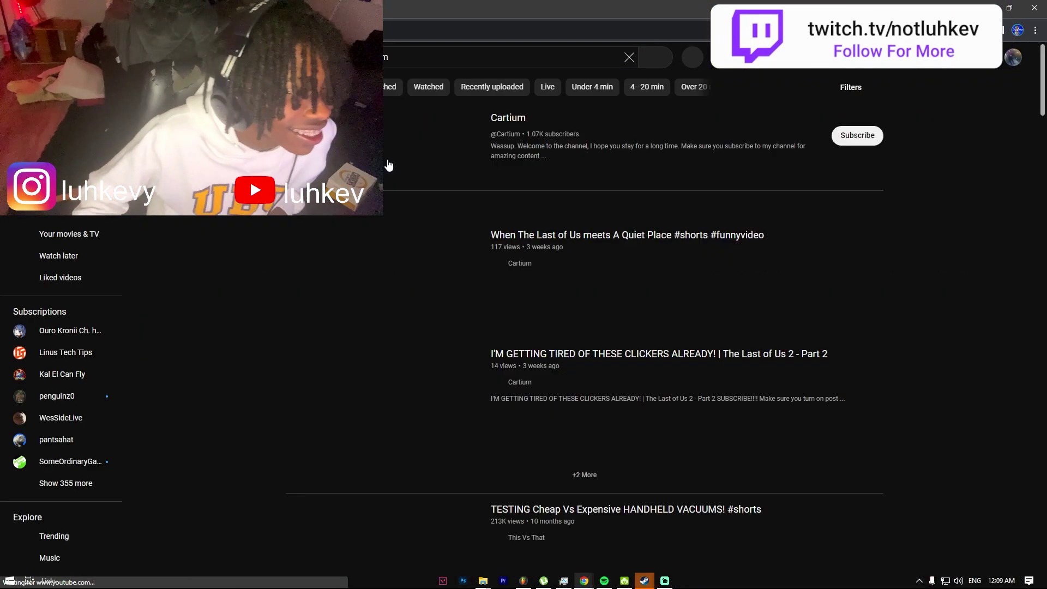
# Step: Open the Cartium channel, subscribe with all notifications turned on, and shrink the browser window
pyautogui.click(436, 158)
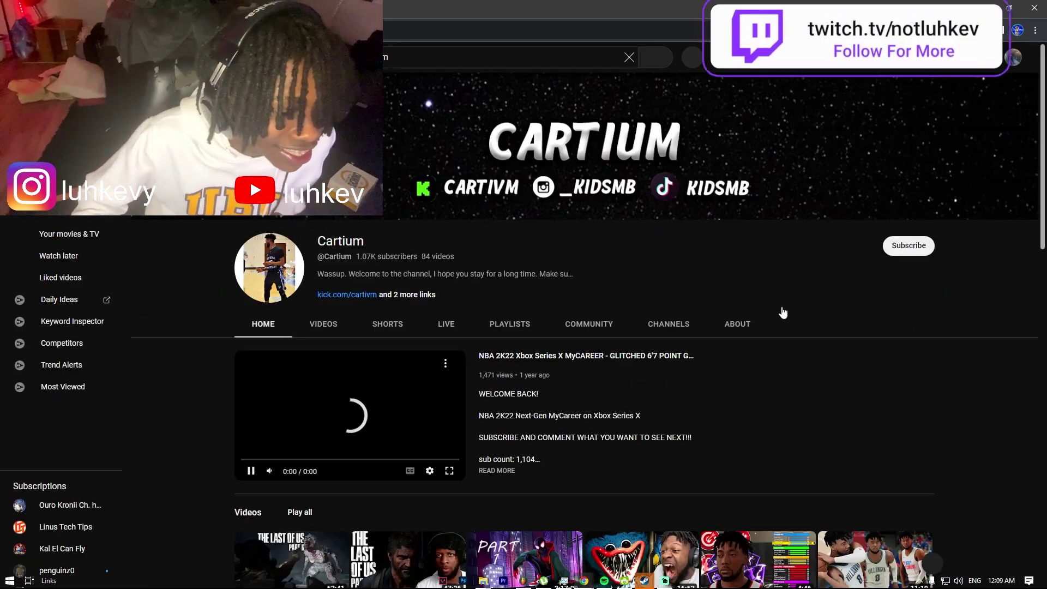
pyautogui.click(904, 241)
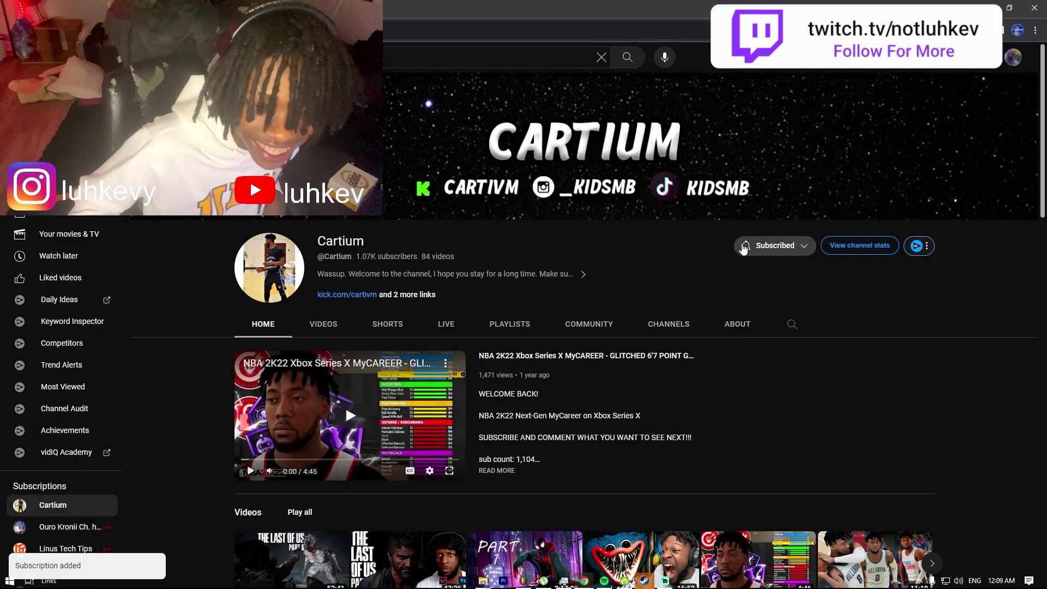
pyautogui.click(782, 269)
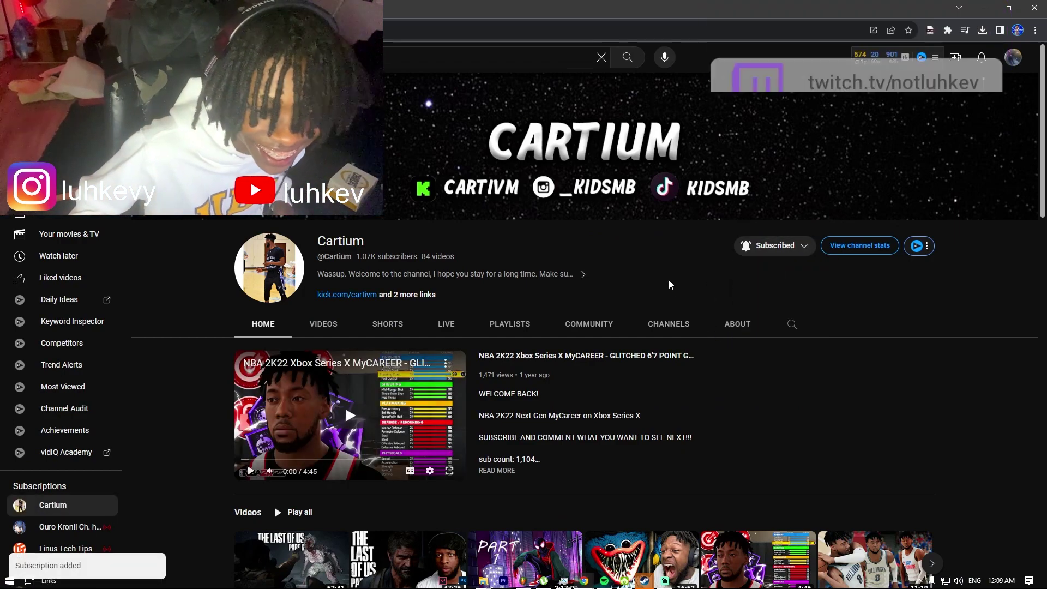
pyautogui.scroll(-5, 671, 284)
pyautogui.scroll(4, 501, 245)
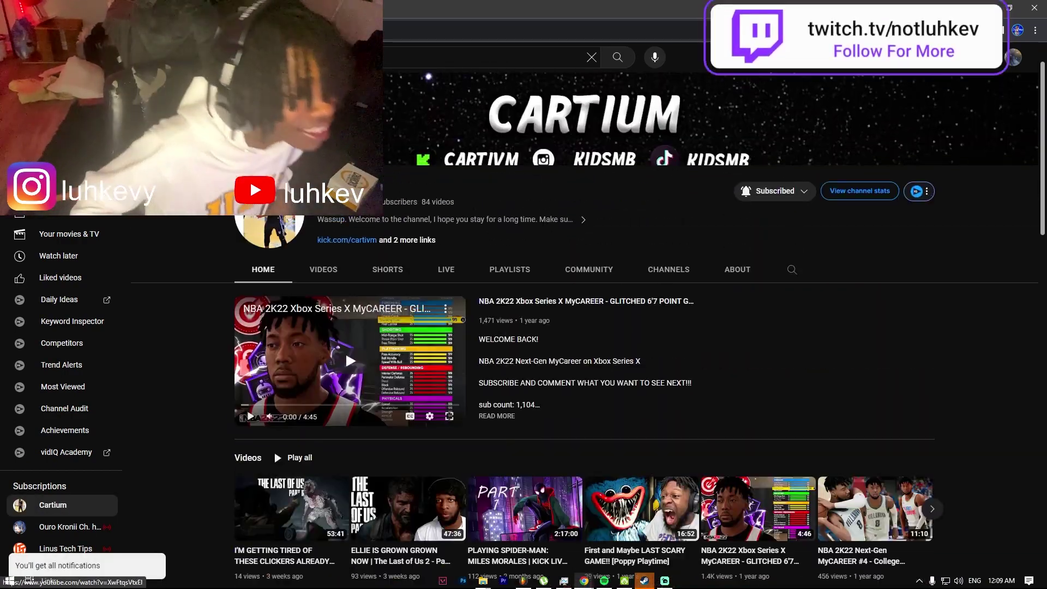
pyautogui.moveTo(537, 8); pyautogui.dragTo(493, 75)
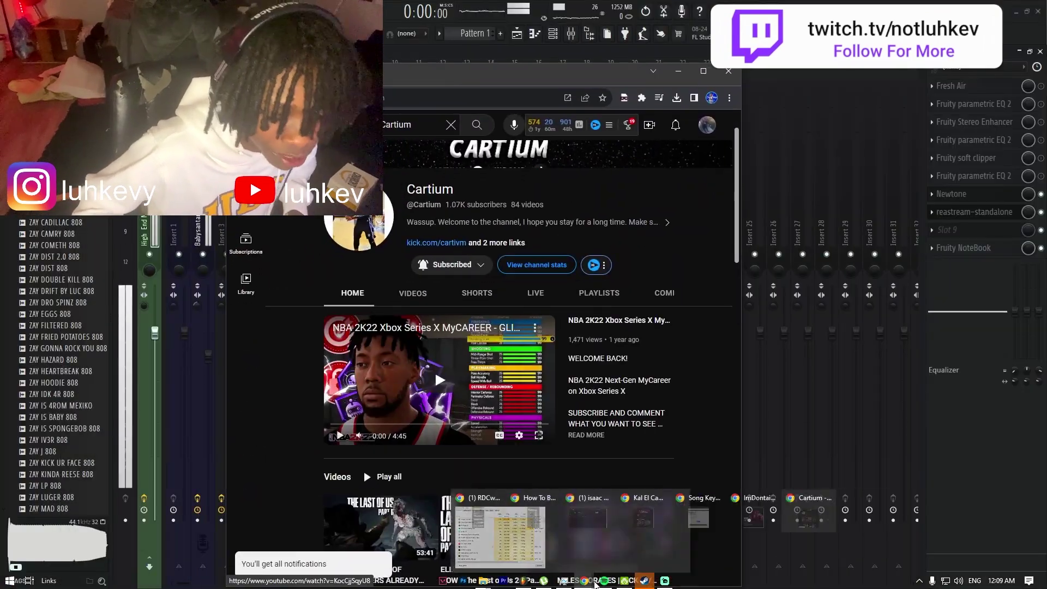
# Step: Switch to Spotify, maximize the window, narrow the library sidebar and view the Thrilly artist page
pyautogui.click(603, 581)
pyautogui.doubleClick(517, 104)
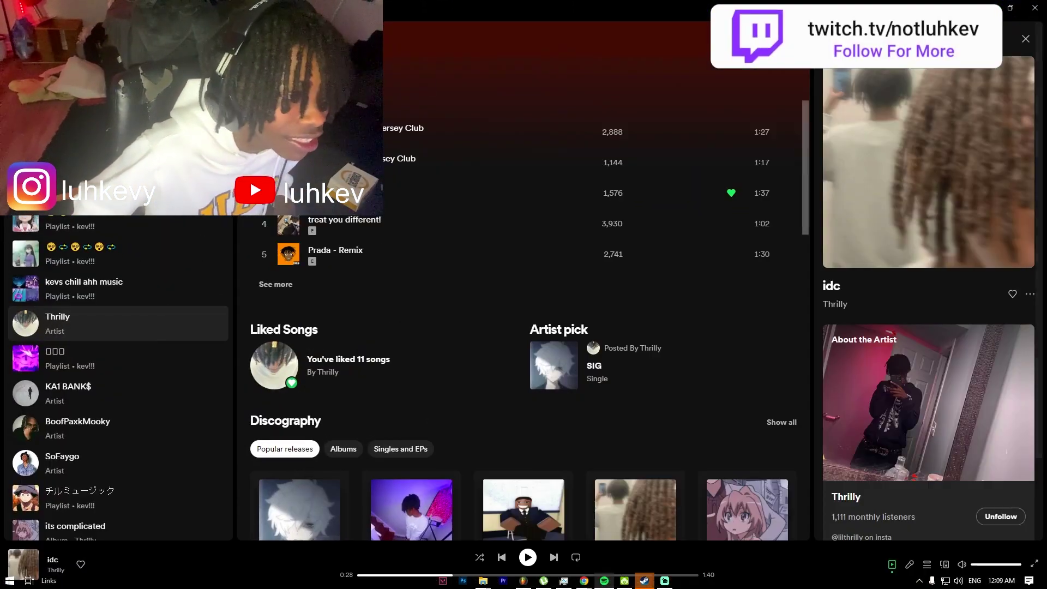
pyautogui.moveTo(234, 222); pyautogui.dragTo(25, 219)
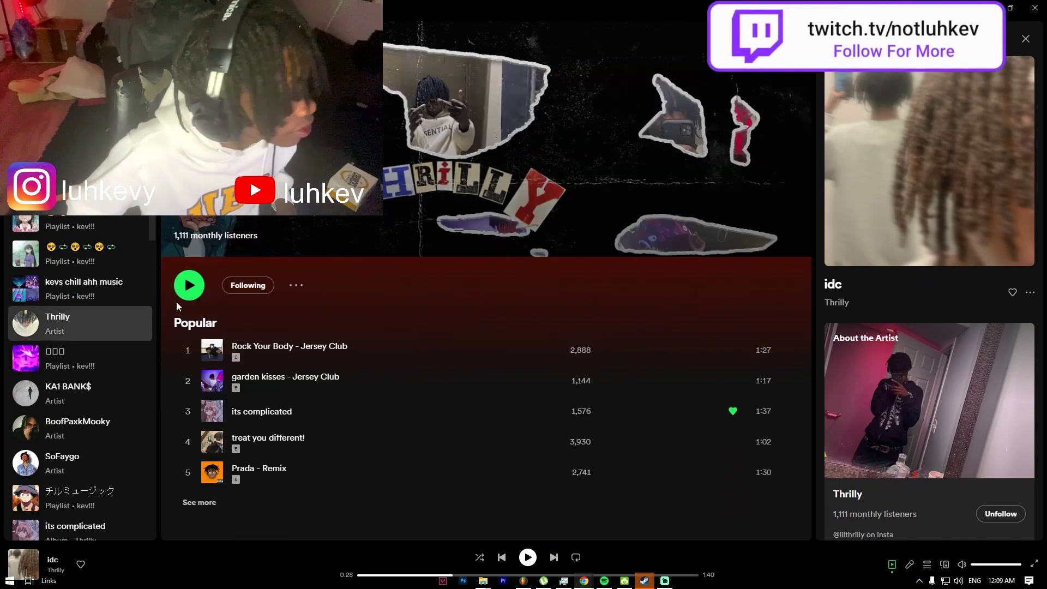
pyautogui.moveTo(416, 6); pyautogui.dragTo(420, 131)
# Step: Switch to FL Studio and enable the bypassed Fresh Air, parametric EQ, Stereo Enhancer and soft clipper effects on the High End Master track
pyautogui.hotkey('alt', 'Tab')
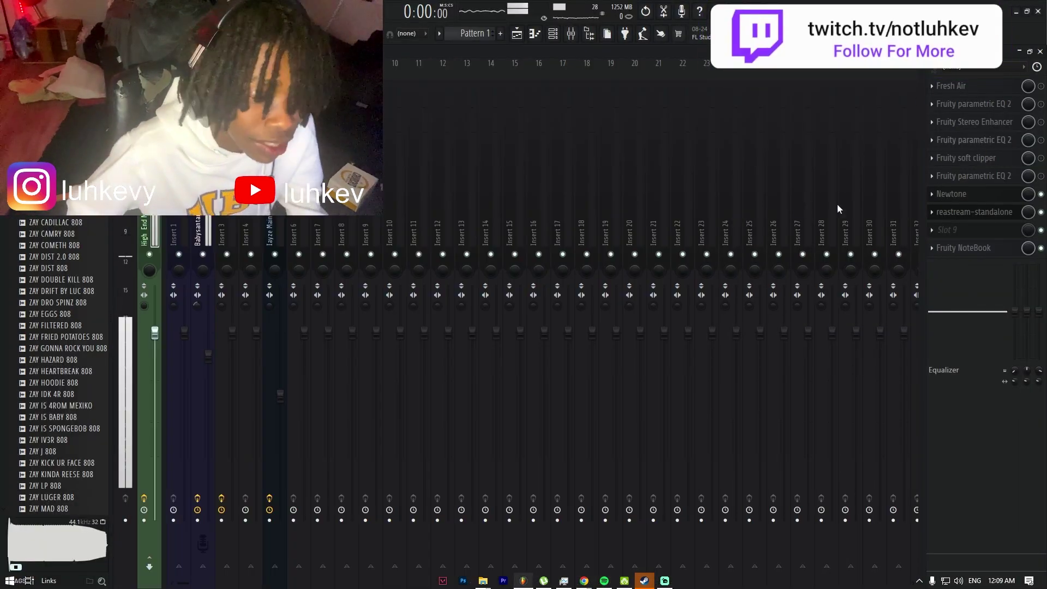
pyautogui.click(1041, 86)
pyautogui.click(1041, 104)
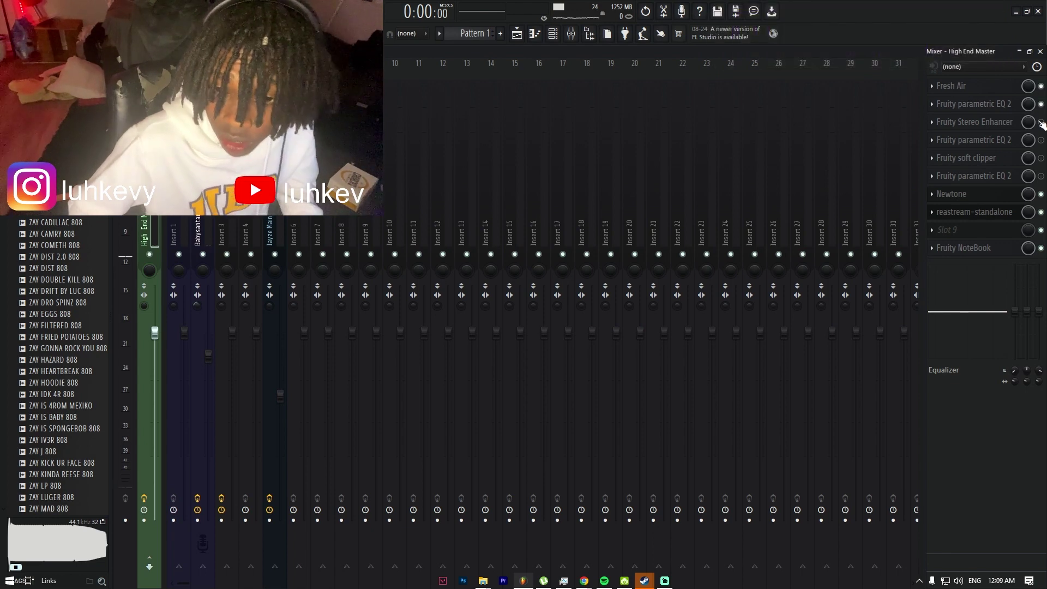
pyautogui.click(1041, 122)
pyautogui.click(1041, 140)
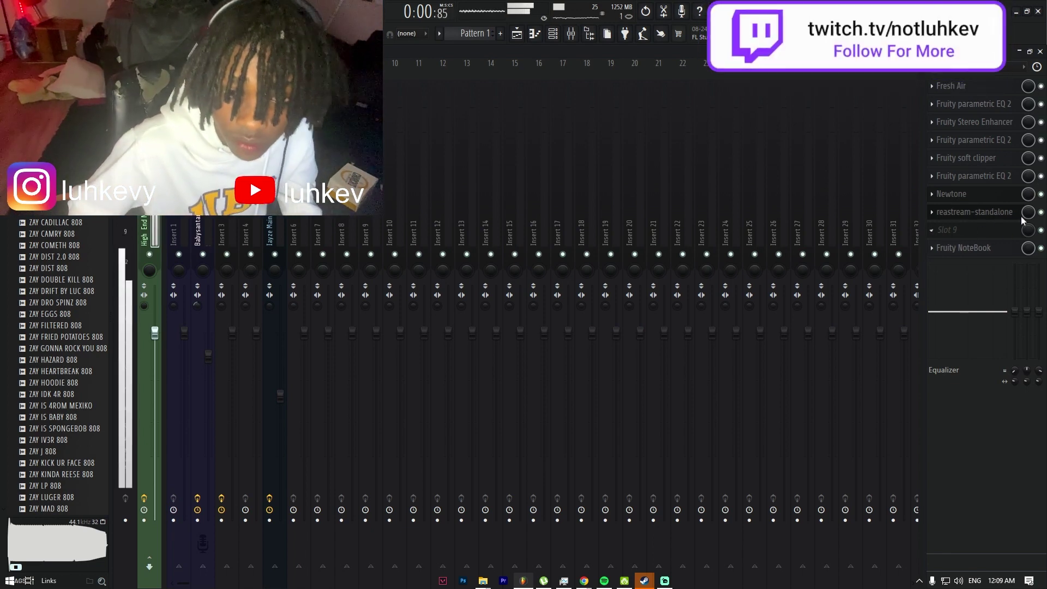
# Step: Show the playlist and play the opening of the "slimed out" drill beat on Track 1
pyautogui.press('F9')
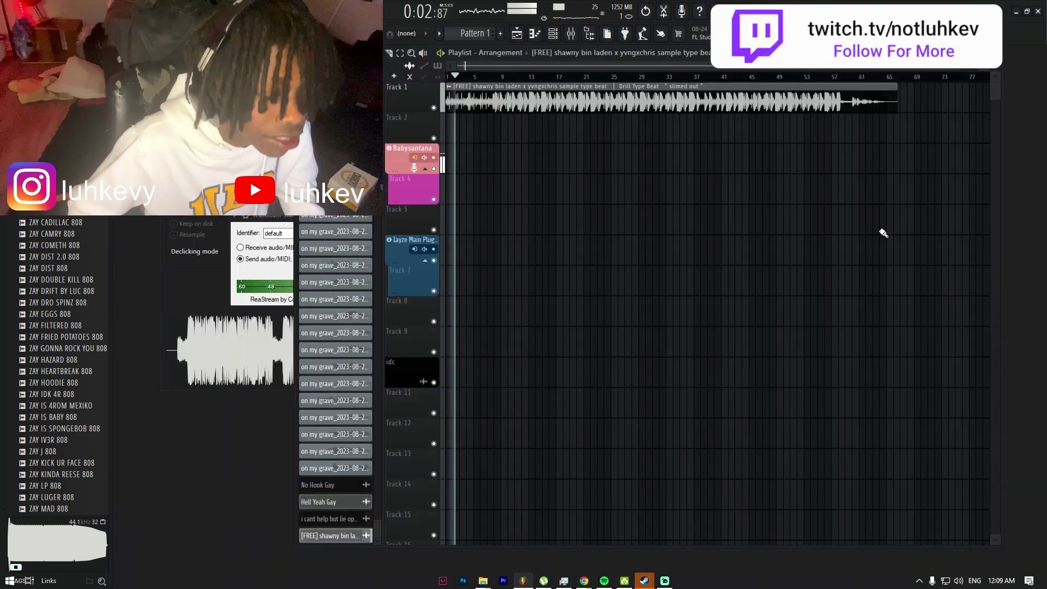
pyautogui.press('space')
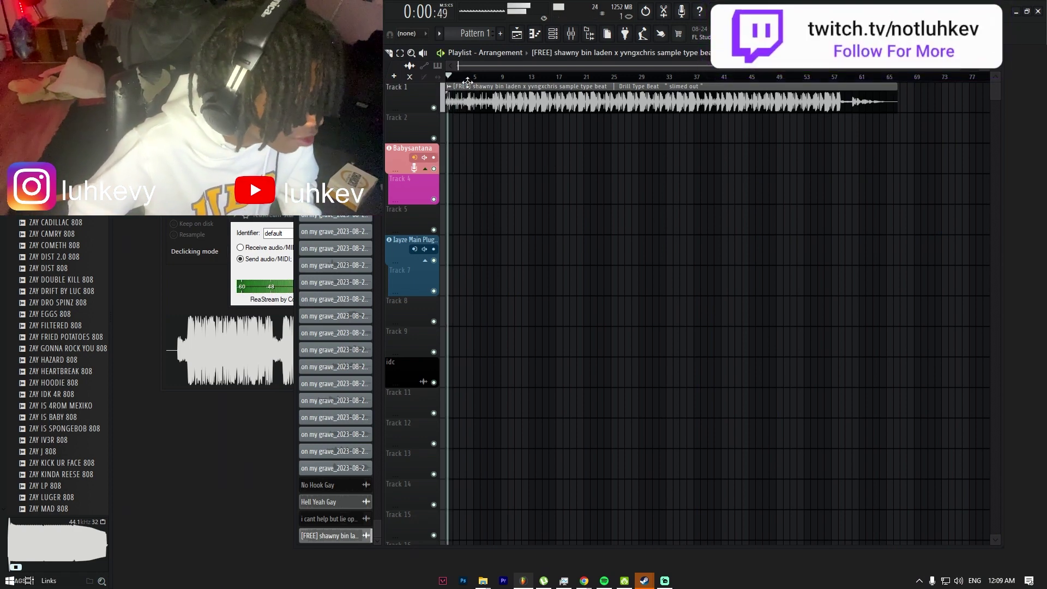
pyautogui.press('space')
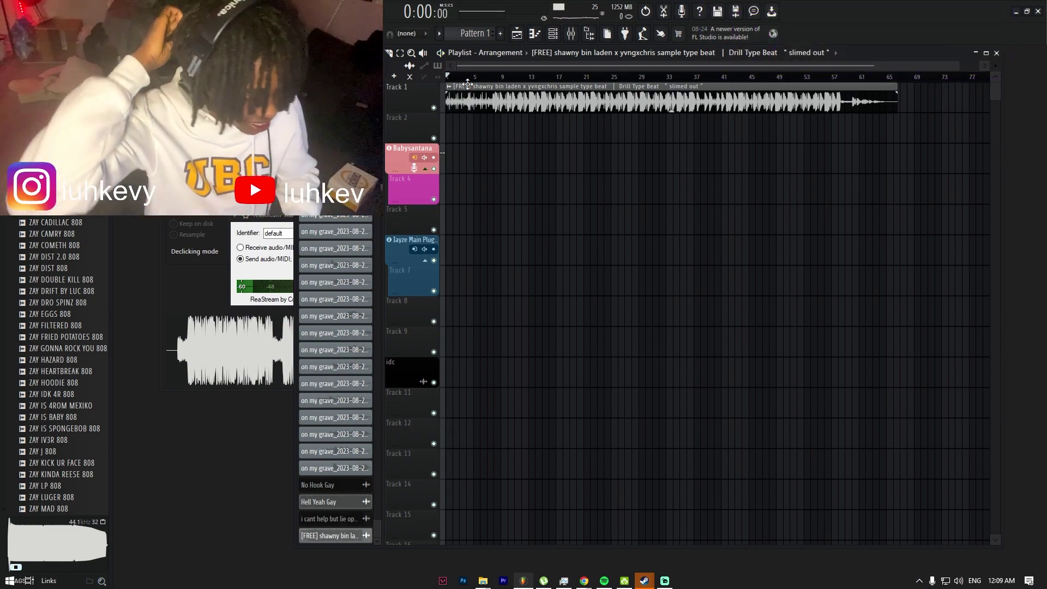
# Step: Try to record vocal takes from the start of the "slimed out" beat, checking the mixer between attempts
pyautogui.press('space')
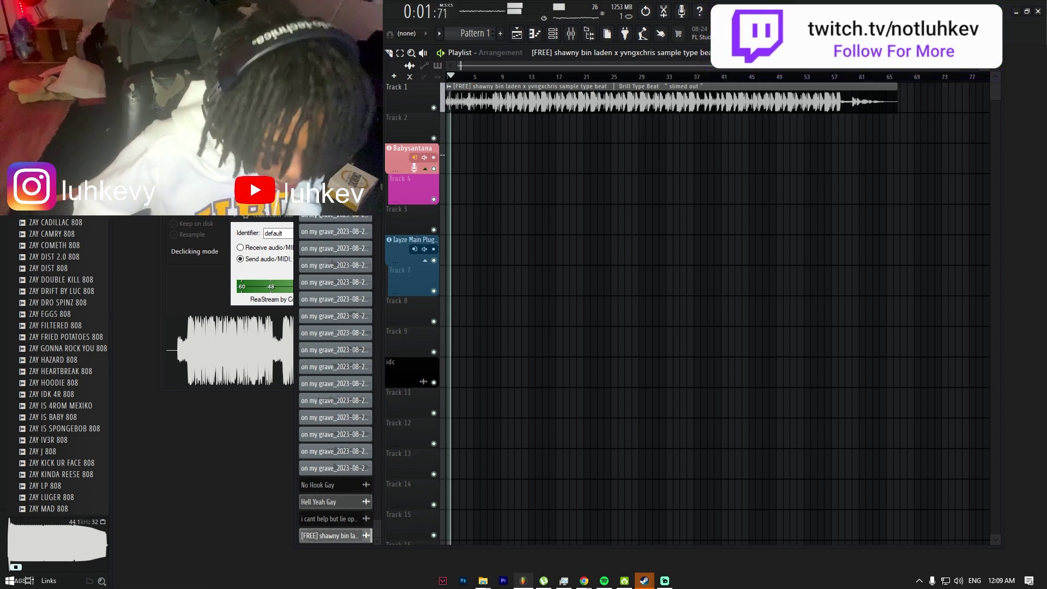
pyautogui.press('space')
pyautogui.press('space')
pyautogui.press('space')
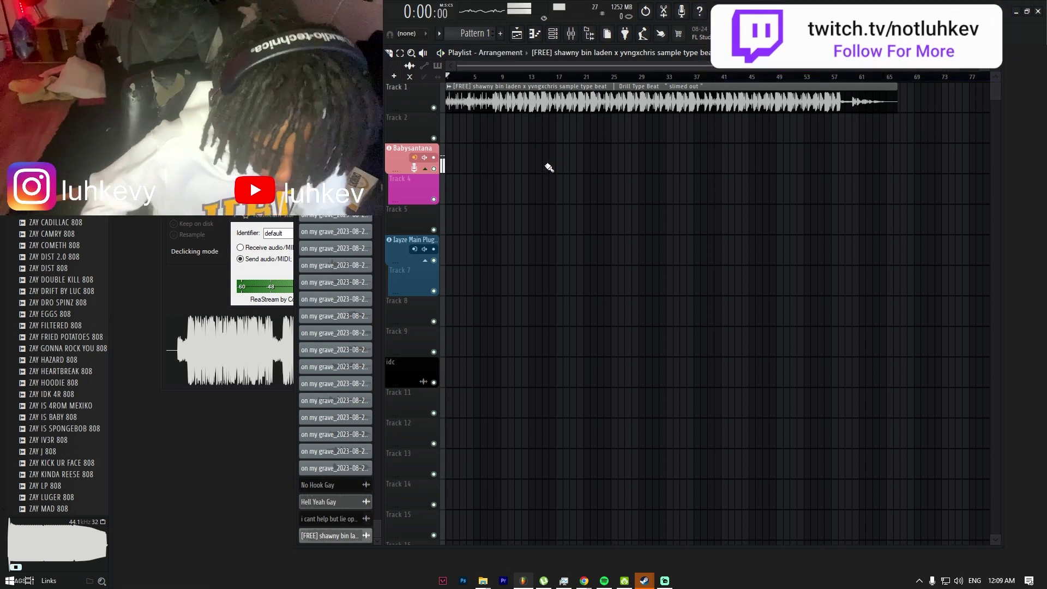
pyautogui.press('F9')
pyautogui.press('F9')
pyautogui.press('space')
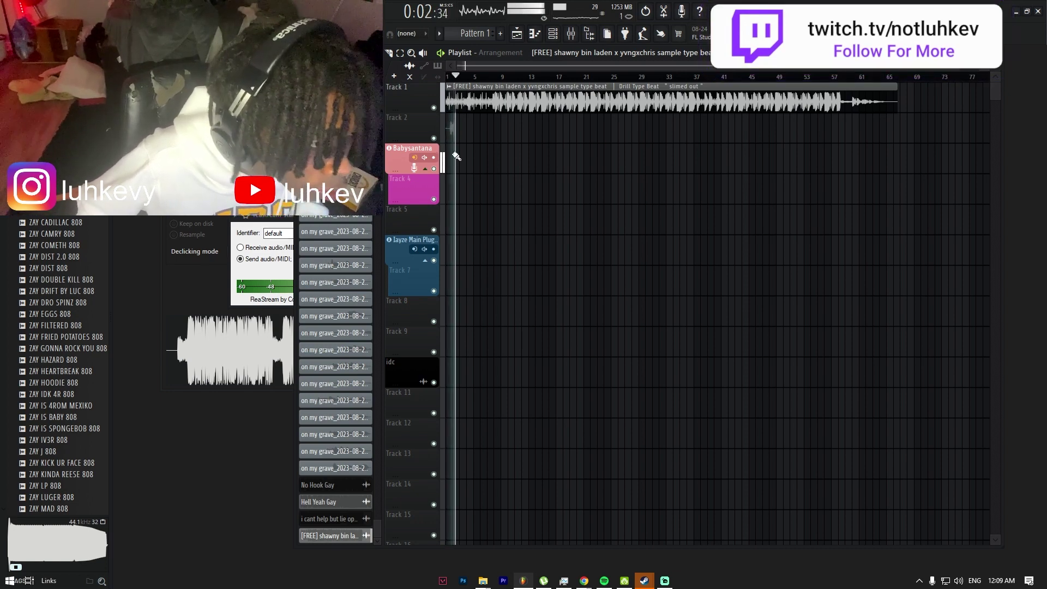
pyautogui.press('space')
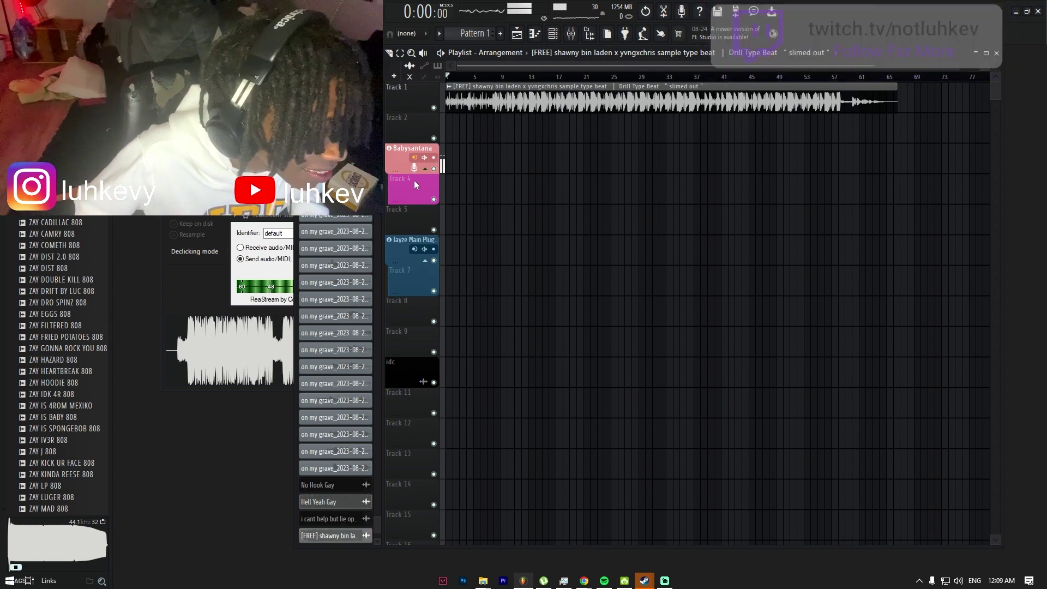
# Step: Record vocal takes from the start of the "slimed out" beat, retrying until a short opening take is kept on Track 2
pyautogui.press('space')
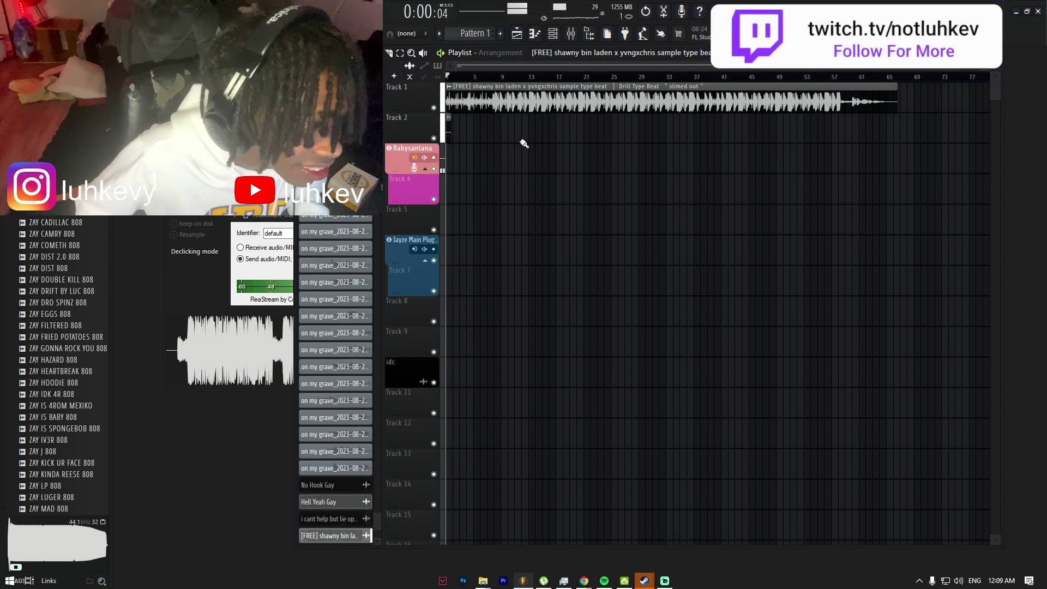
pyautogui.press('space')
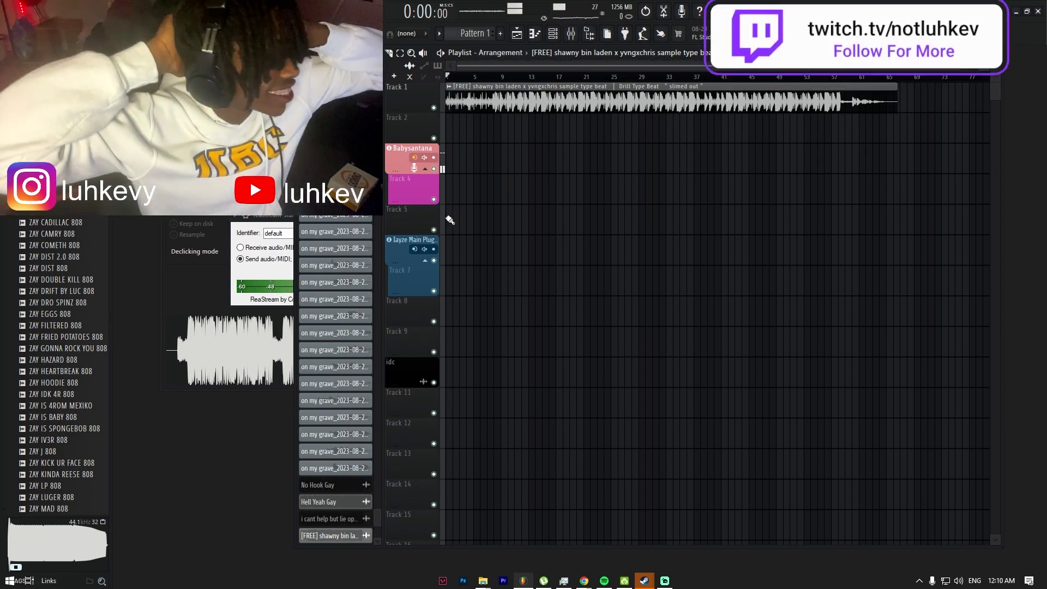
pyautogui.press('space')
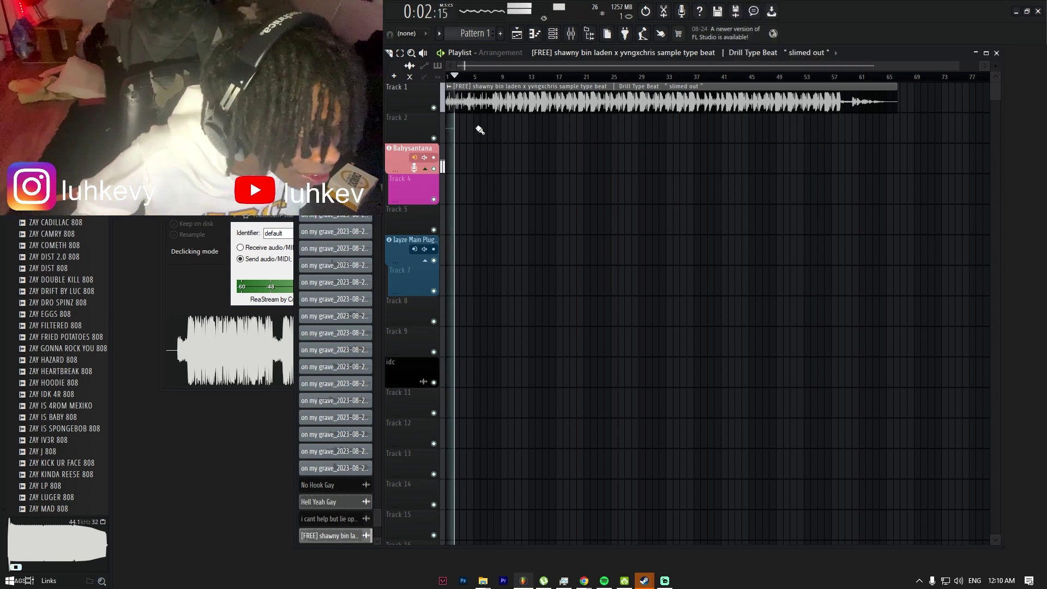
pyautogui.press('space')
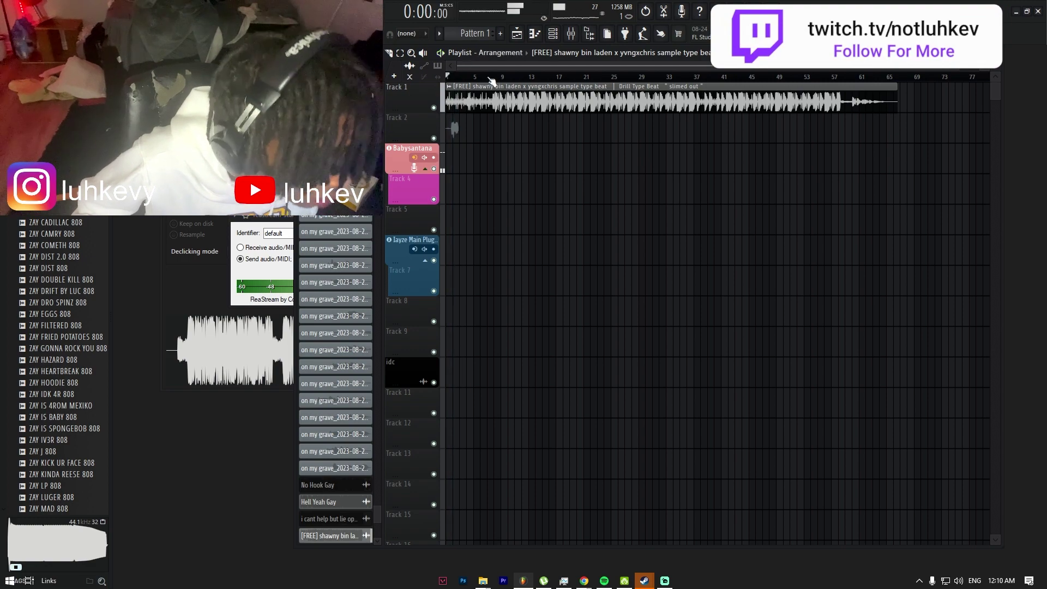
pyautogui.press('space')
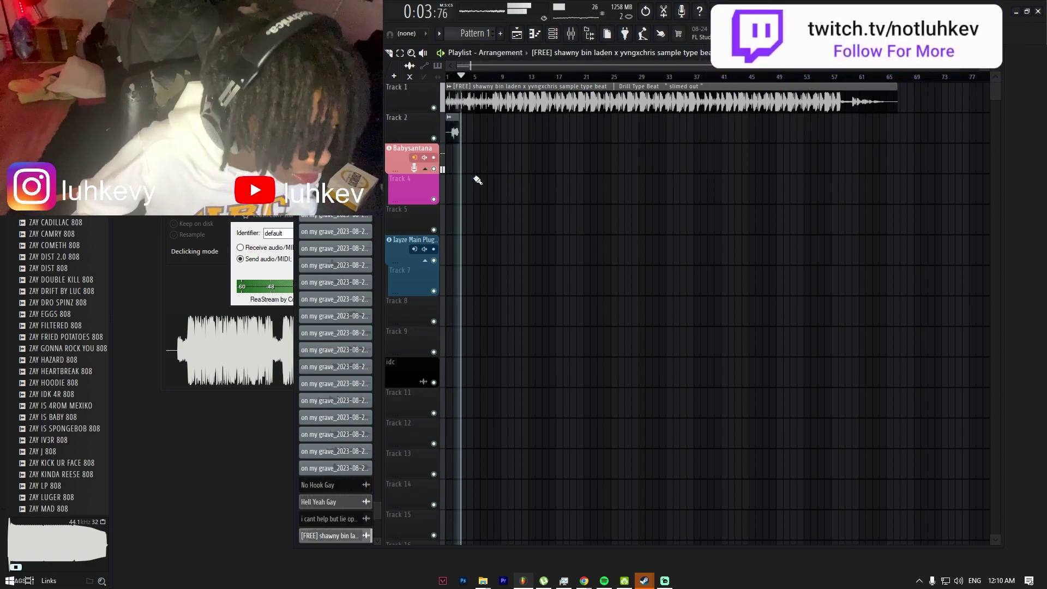
pyautogui.scroll(3, 478, 181)
pyautogui.press('space')
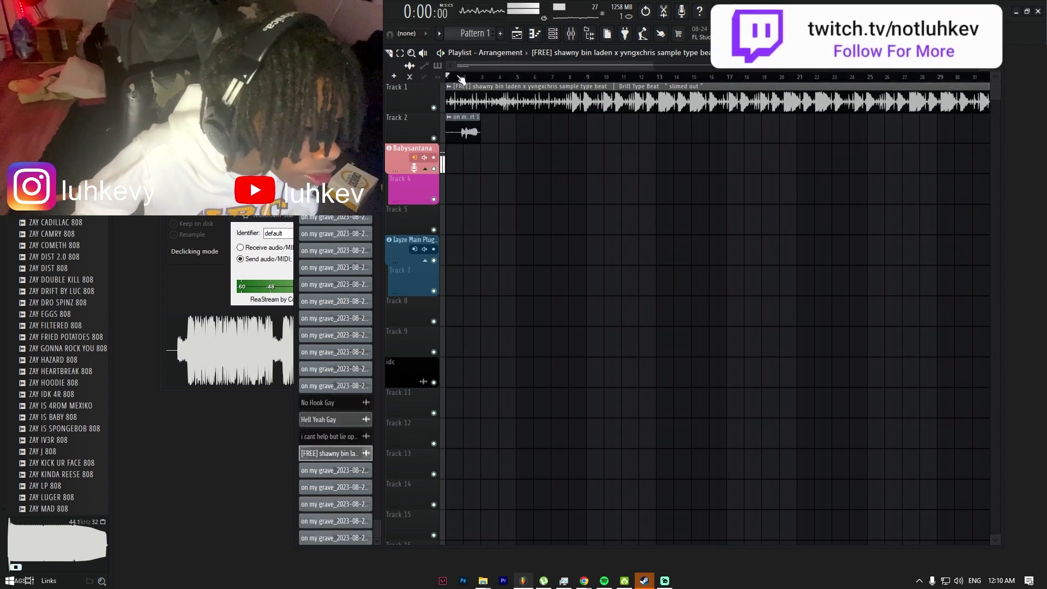
# Step: Record a follow-up vocal phrase on Track 5 and move both takes onto the Babysantana track
pyautogui.press('space')
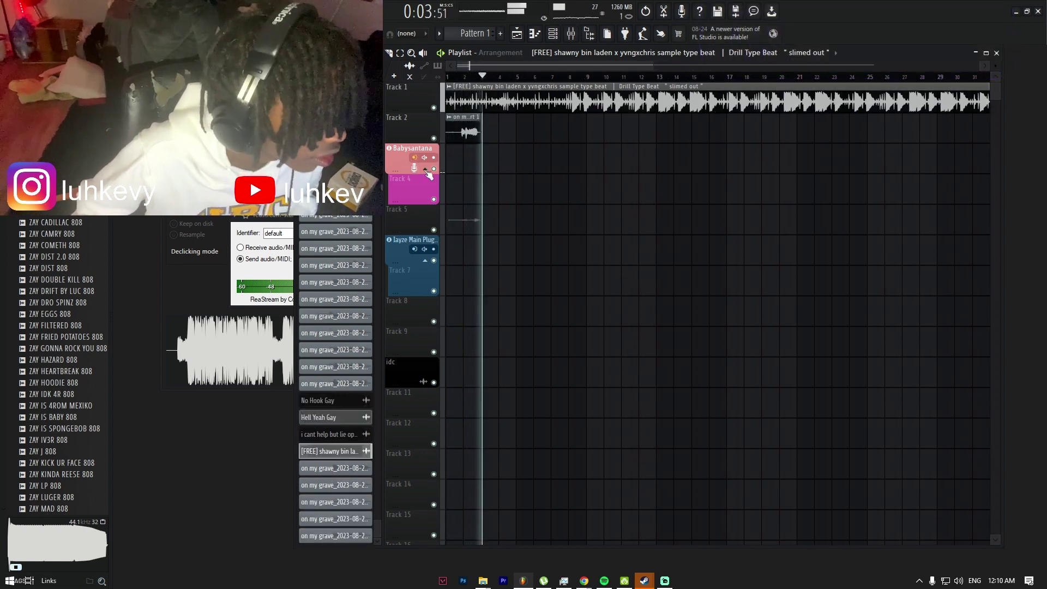
pyautogui.press('space')
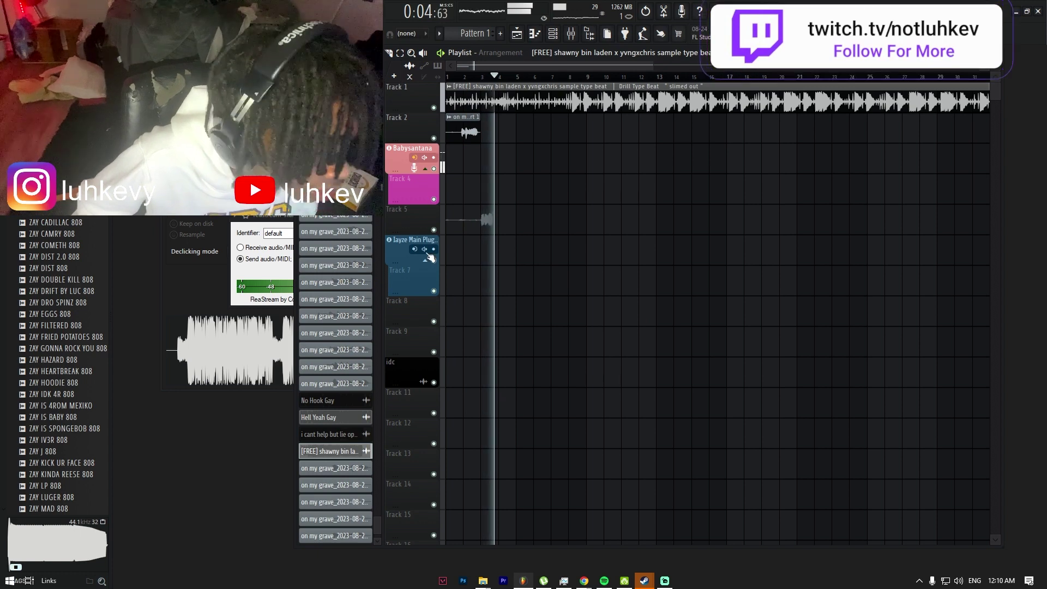
pyautogui.press('space')
pyautogui.press('space')
pyautogui.moveTo(473, 133); pyautogui.dragTo(474, 163)
pyautogui.moveTo(482, 221); pyautogui.dragTo(482, 191)
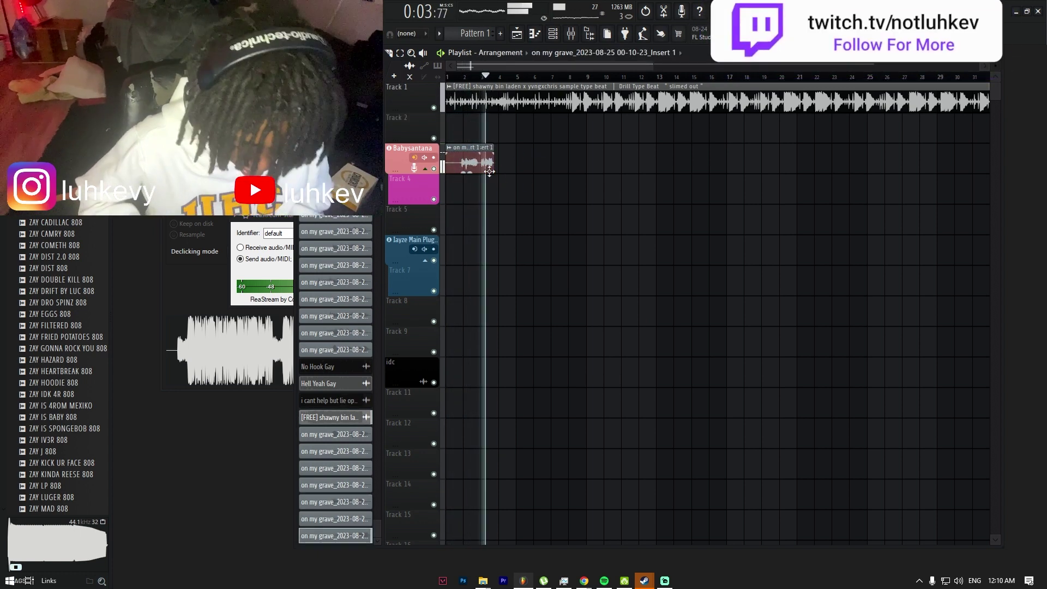
# Step: Lower the Babysantana fader in the mixer and play back the opening takes with the beat in the playlist
pyautogui.press('F9')
pyautogui.moveTo(208, 355); pyautogui.dragTo(208, 384)
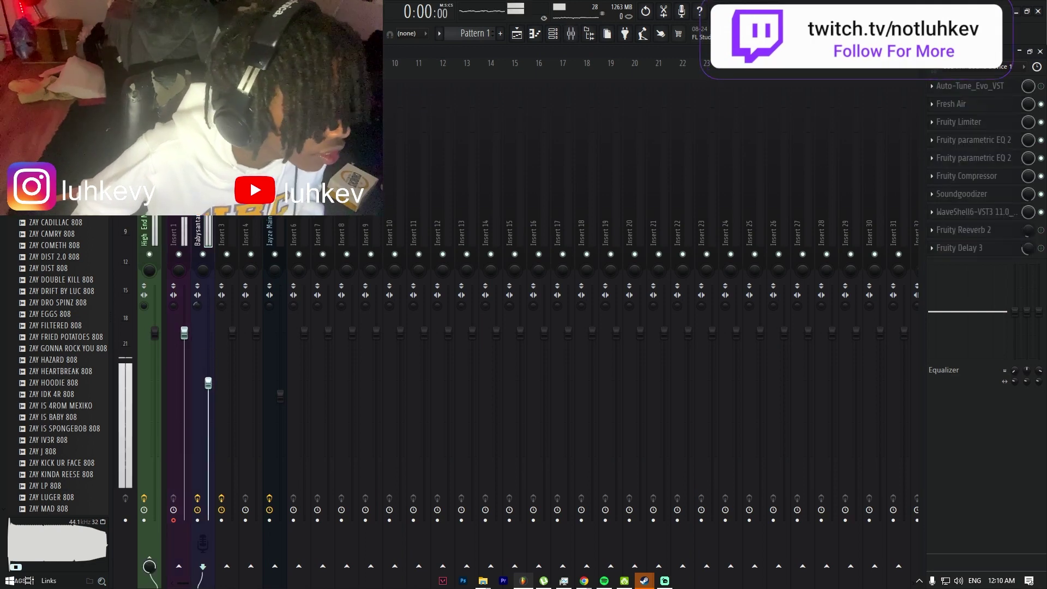
pyautogui.press('F9')
pyautogui.press('space')
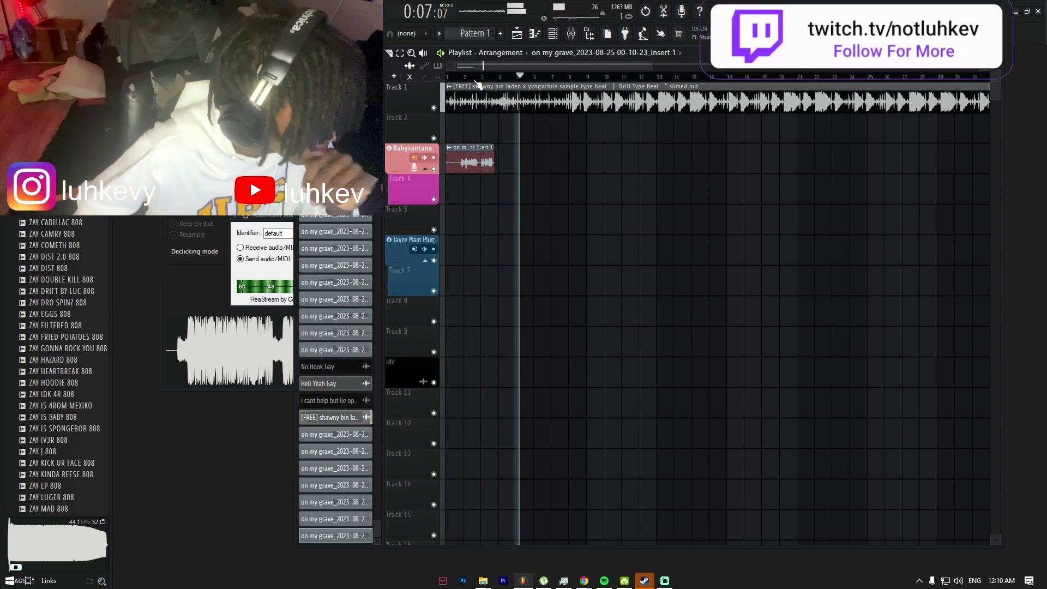
pyautogui.press('space')
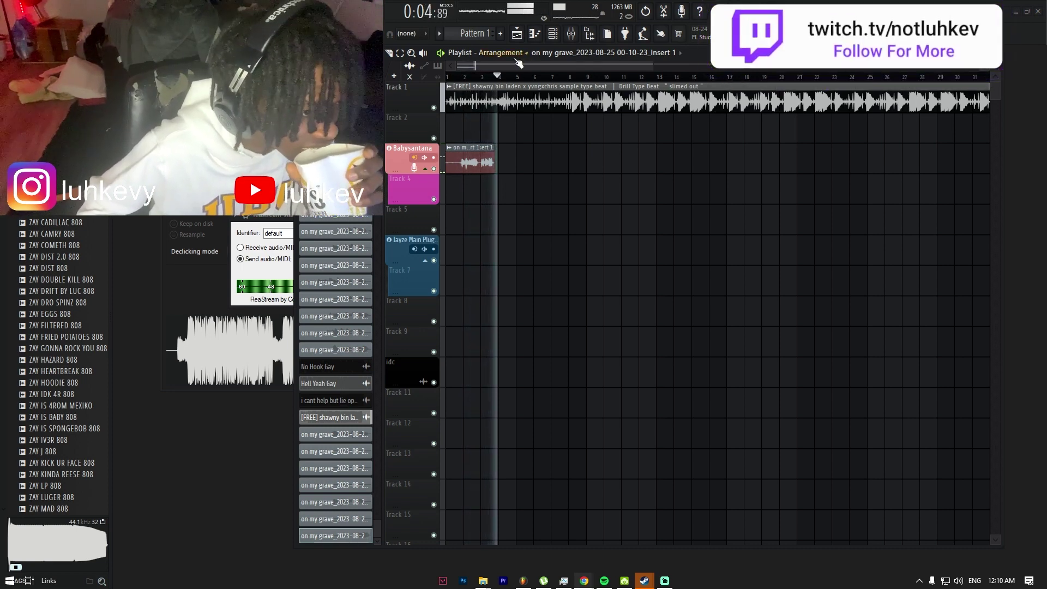
pyautogui.click(451, 79)
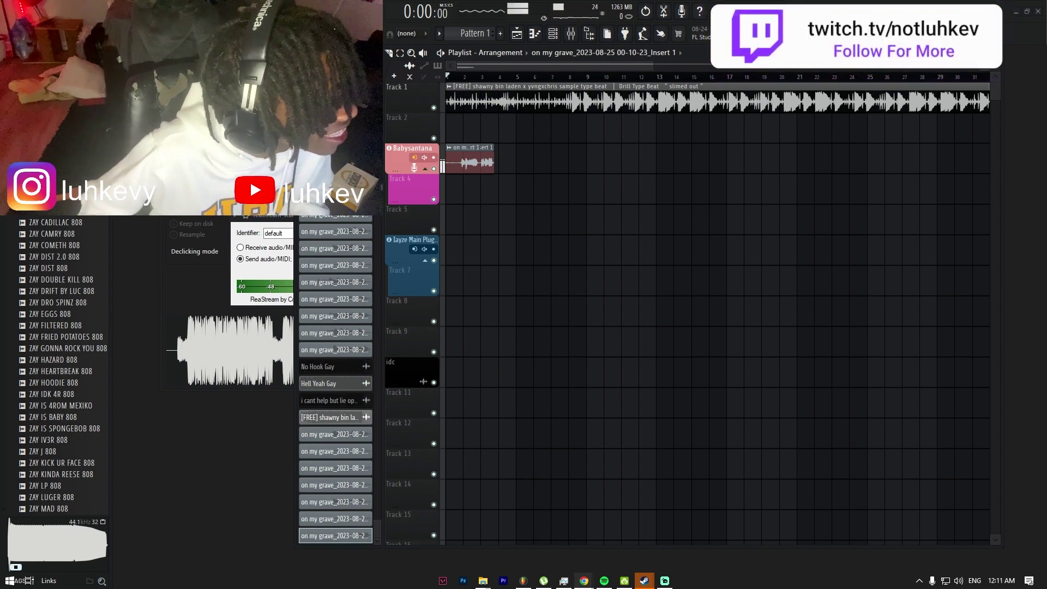
# Step: Switch to Chrome, search Google for "words that rhyme with go there" and open the RhymeZone result
pyautogui.moveTo(0, 230); pyautogui.dragTo(572, 1)
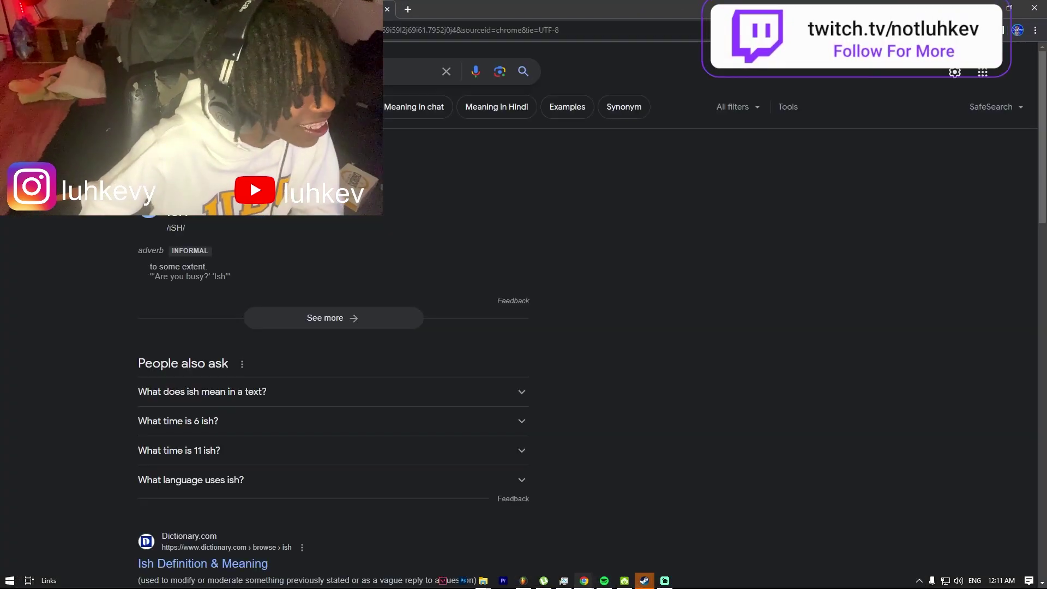
pyautogui.click(245, 72)
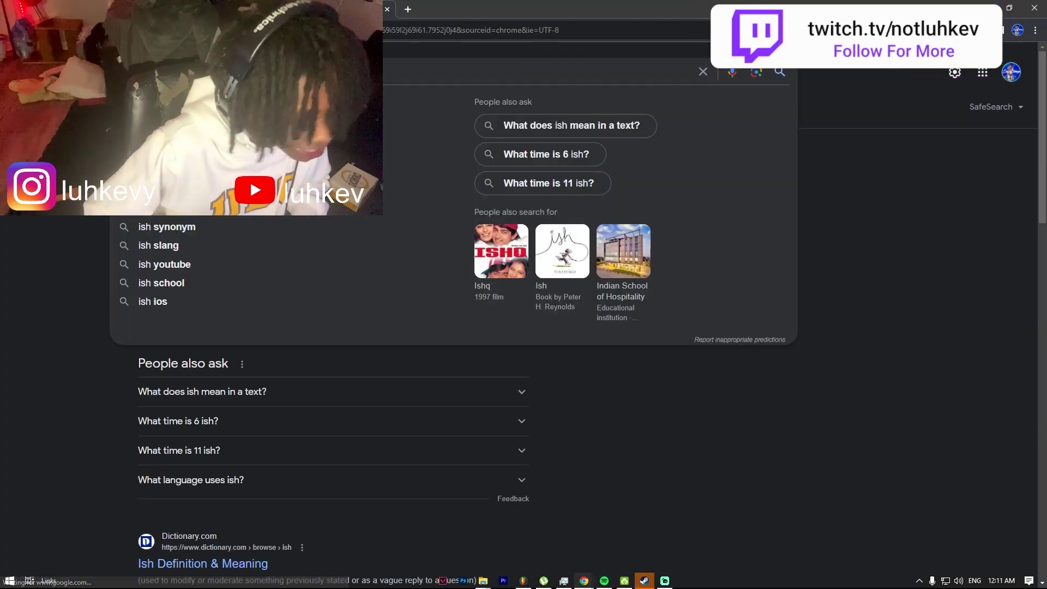
pyautogui.write('ow')
pyautogui.click(245, 30)
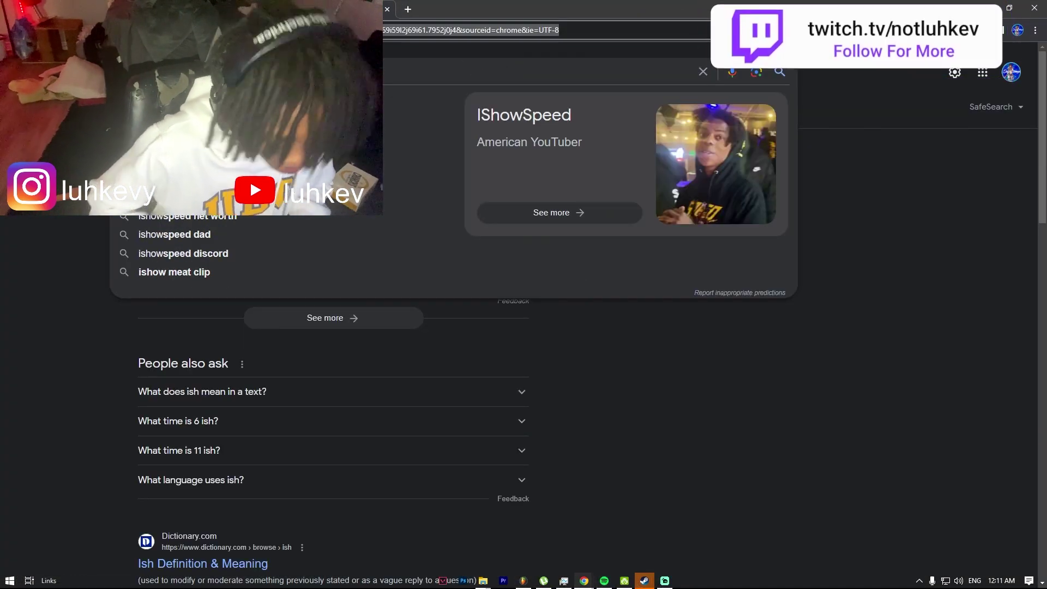
pyautogui.write('you')
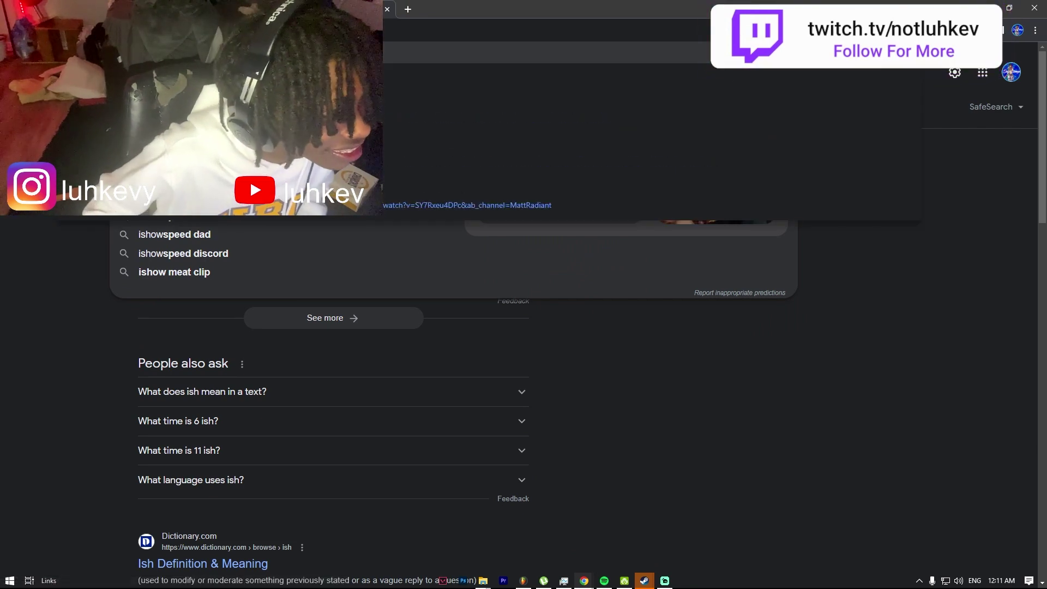
pyautogui.press('Return')
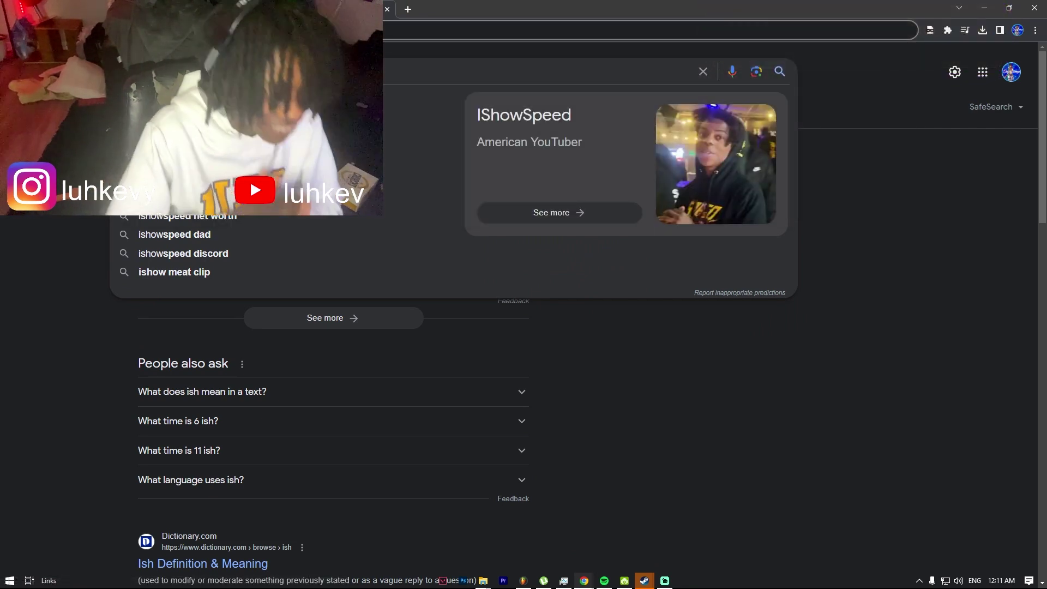
pyautogui.write('word')
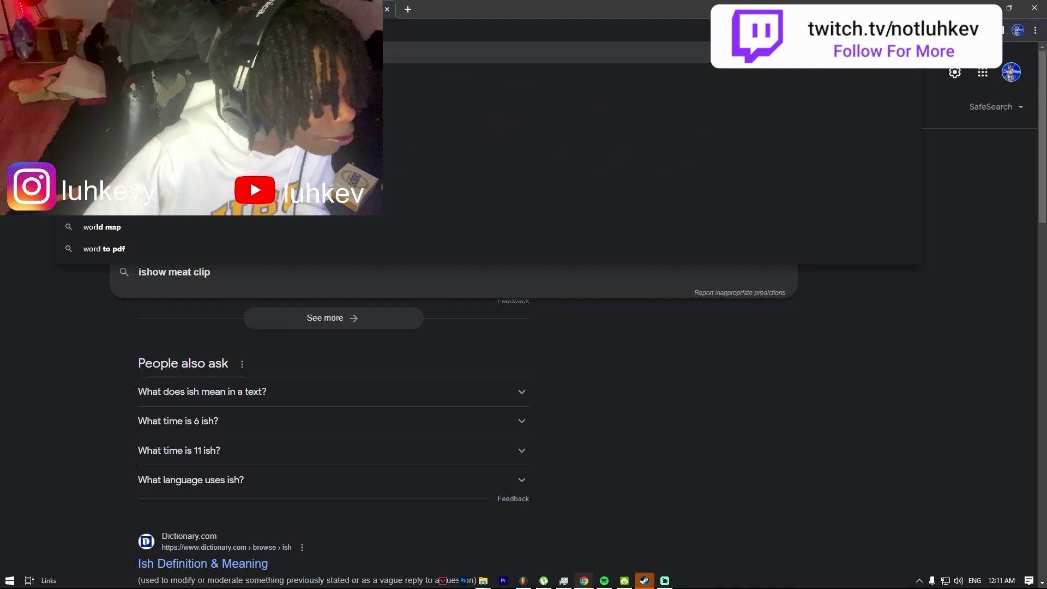
pyautogui.write('ss that rhyme with go there')
pyautogui.press('Return')
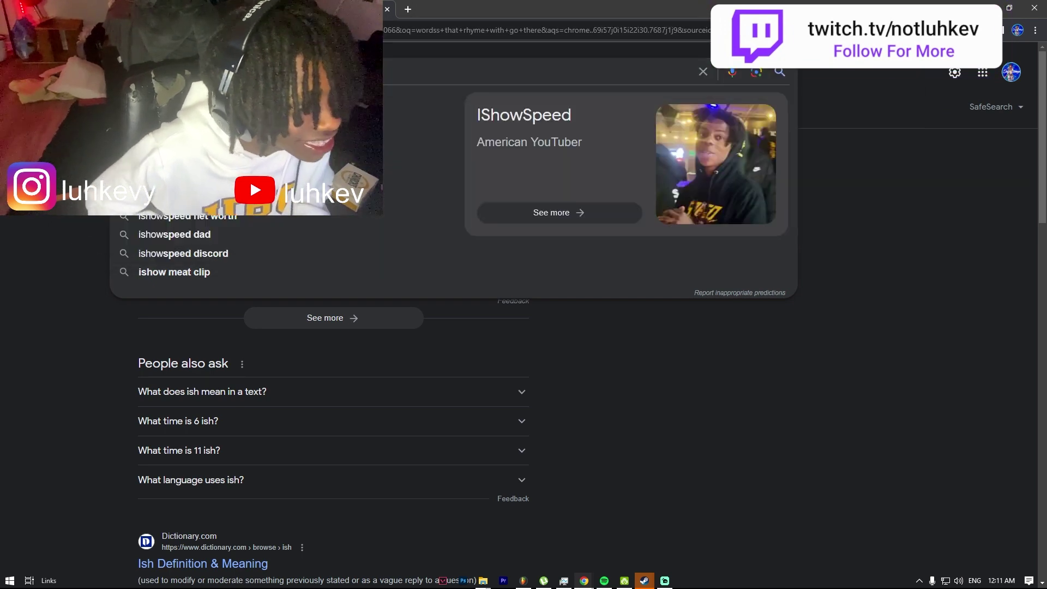
pyautogui.click(284, 398)
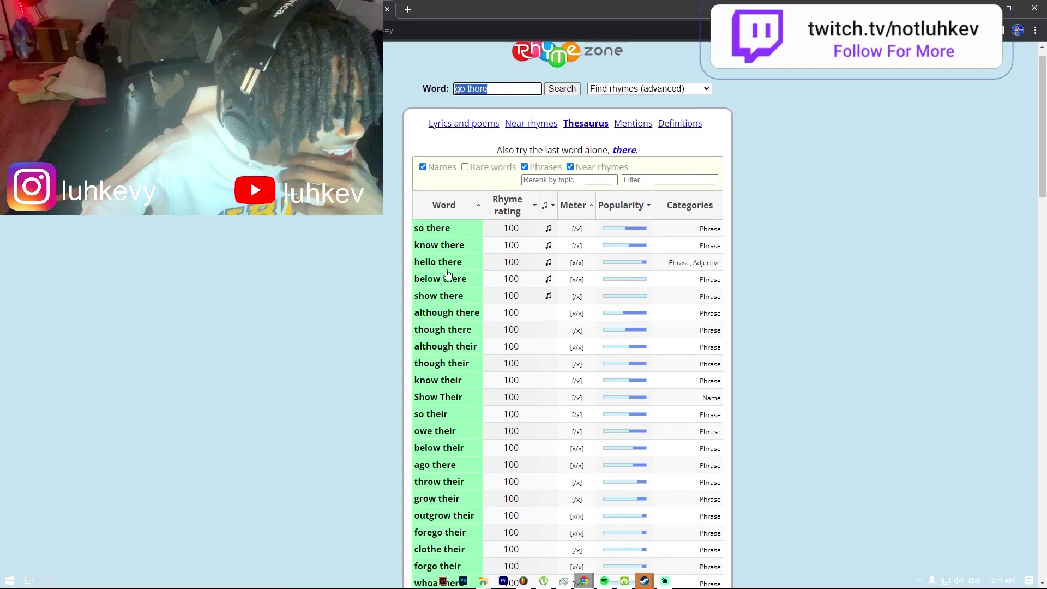
# Step: Look through the RhymeZone list of rhymes for "go there"
pyautogui.scroll(-20, 462, 221)
pyautogui.scroll(15, 462, 220)
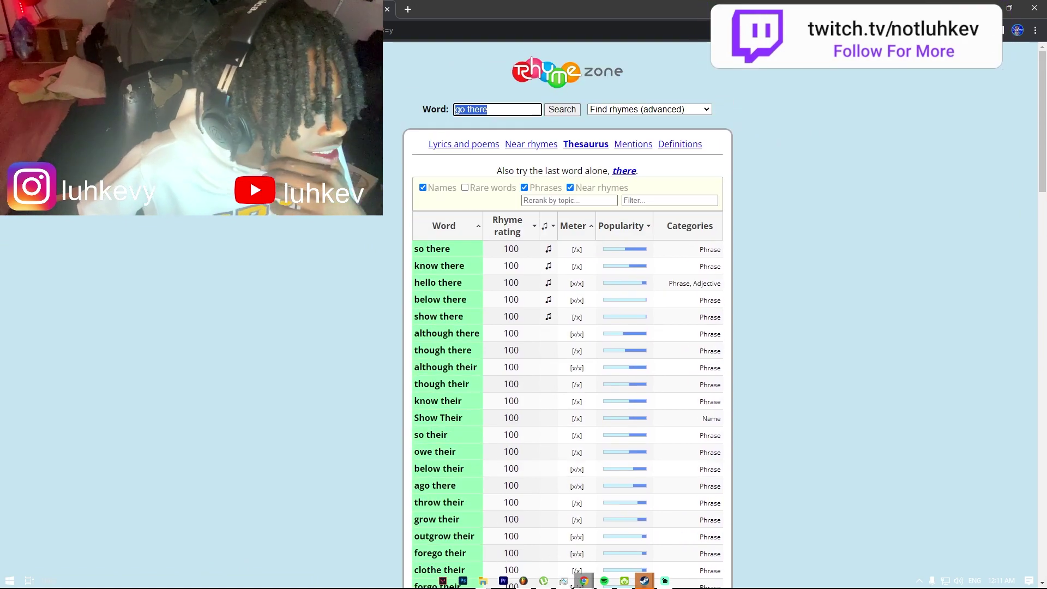
pyautogui.click(196, 9)
pyautogui.click(328, 10)
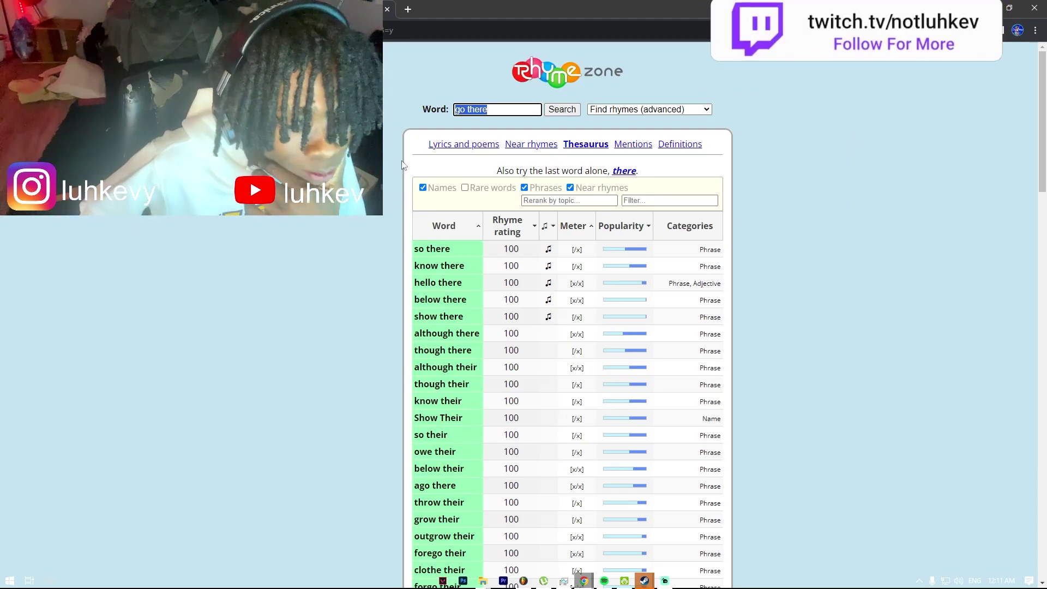
pyautogui.scroll(-3, 482, 243)
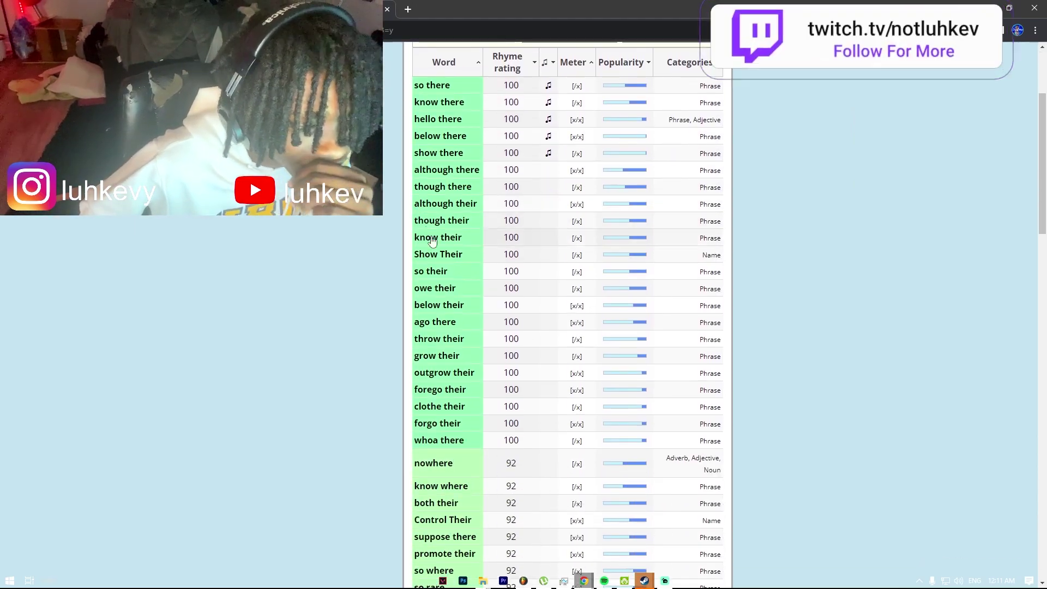
pyautogui.scroll(-3, 441, 227)
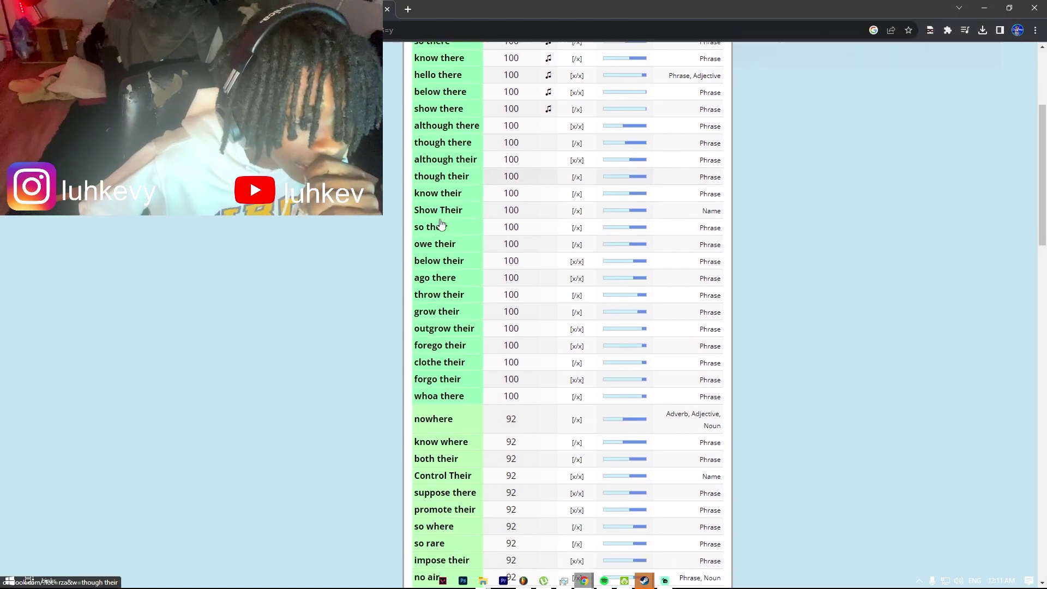
# Step: Switch back to FL Studio and play the two Babysantana vocal takes from the start of the beat
pyautogui.moveTo(550, 5); pyautogui.dragTo(0, 125)
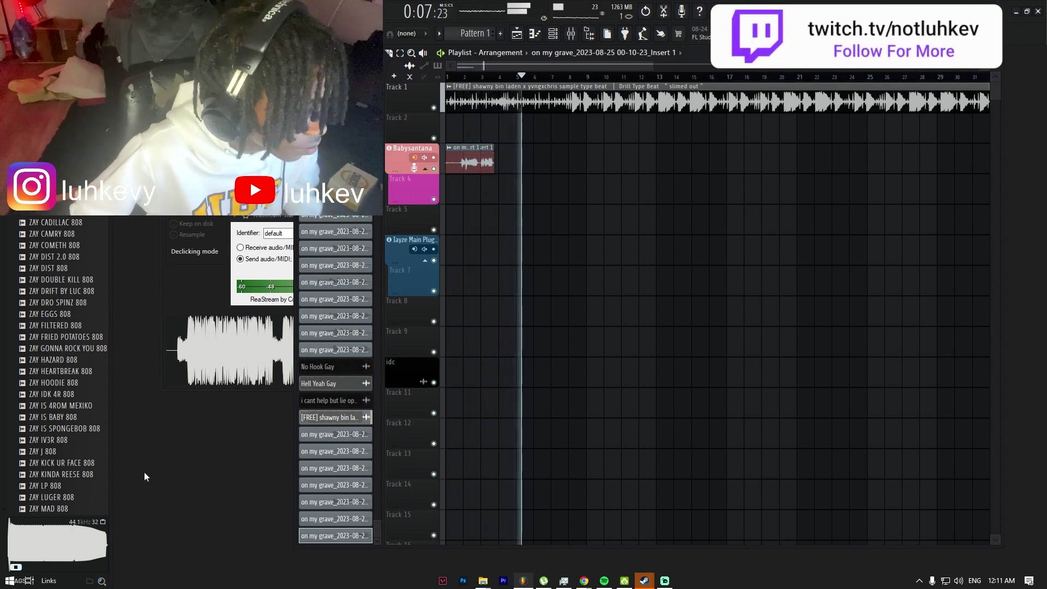
pyautogui.press('space')
pyautogui.scroll(5, 430, 78)
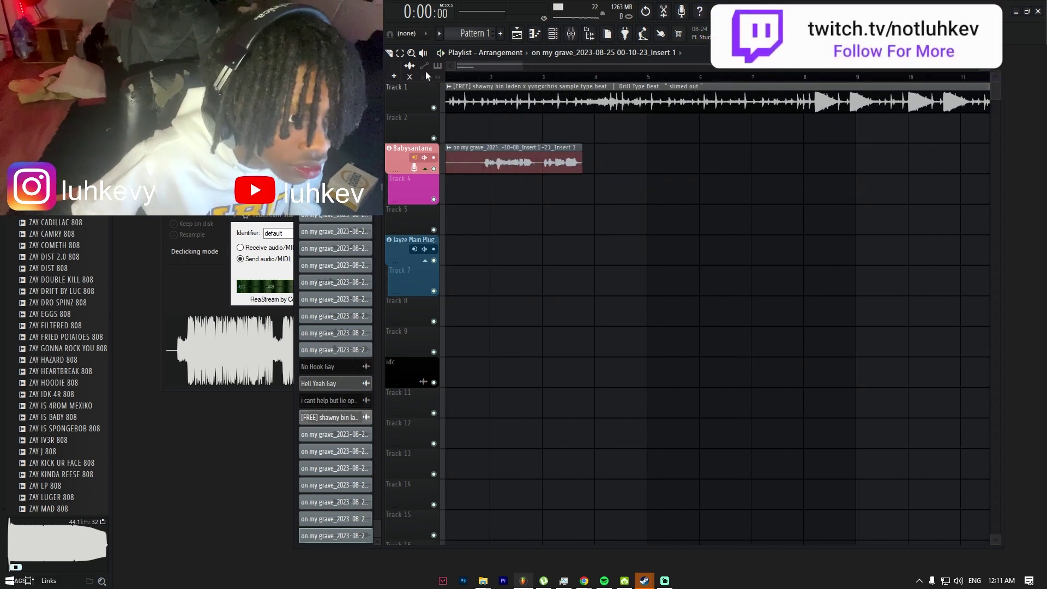
pyautogui.press('space')
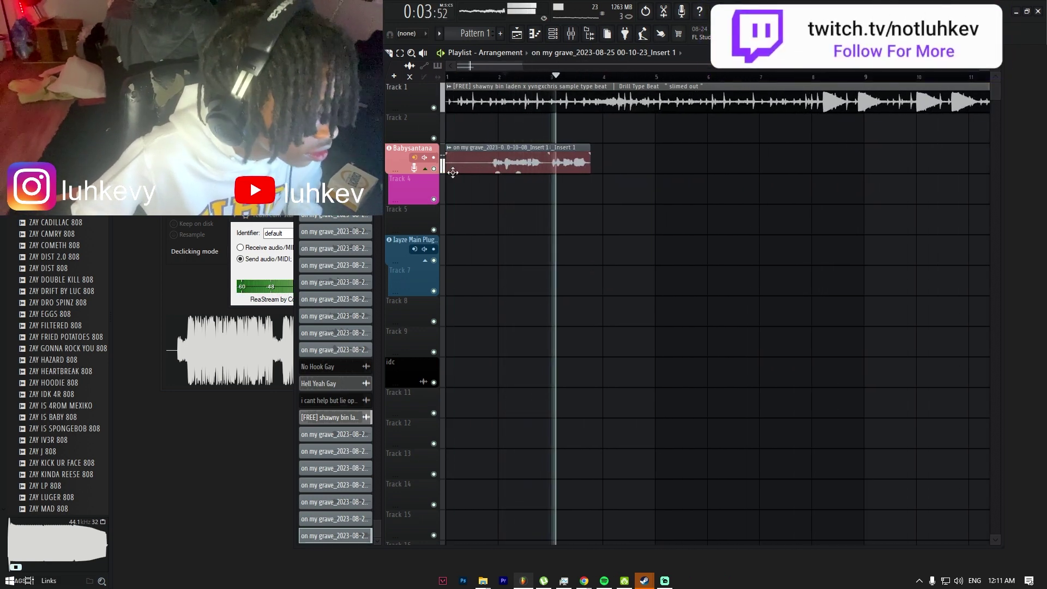
# Step: Record a vocal take from just before bar 3, delete the first attempt from Track 2 and record a retake on Track 5
pyautogui.click(506, 143)
pyautogui.click(539, 77)
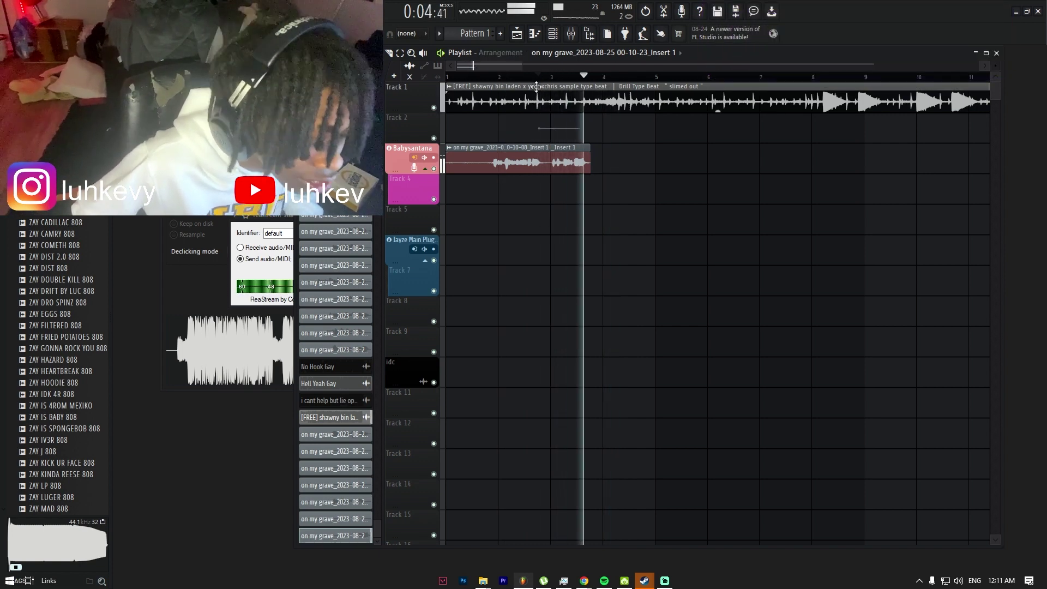
pyautogui.press('space')
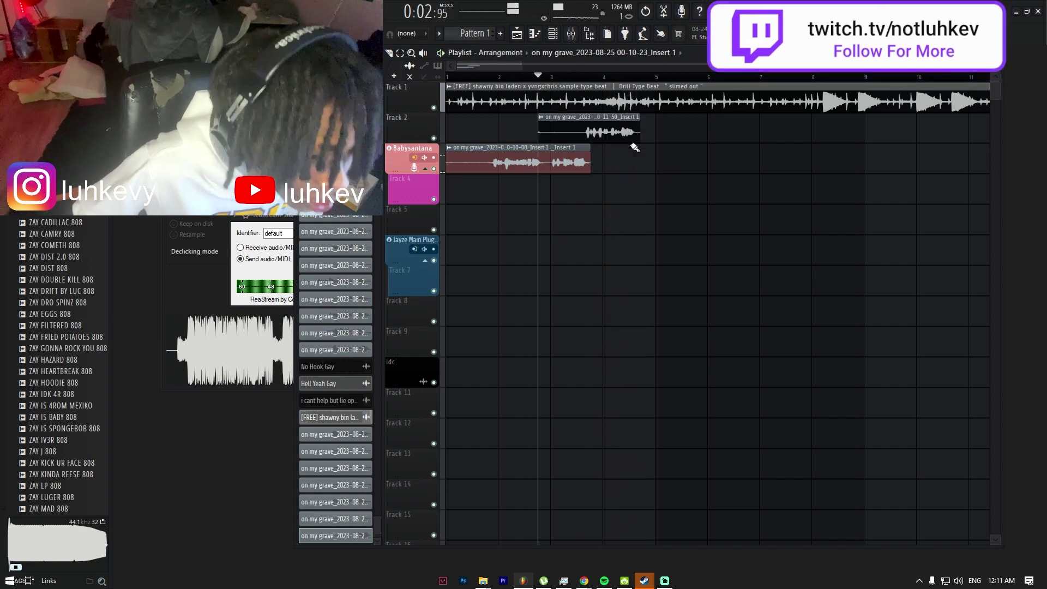
pyautogui.press('space')
pyautogui.rightClick(627, 138)
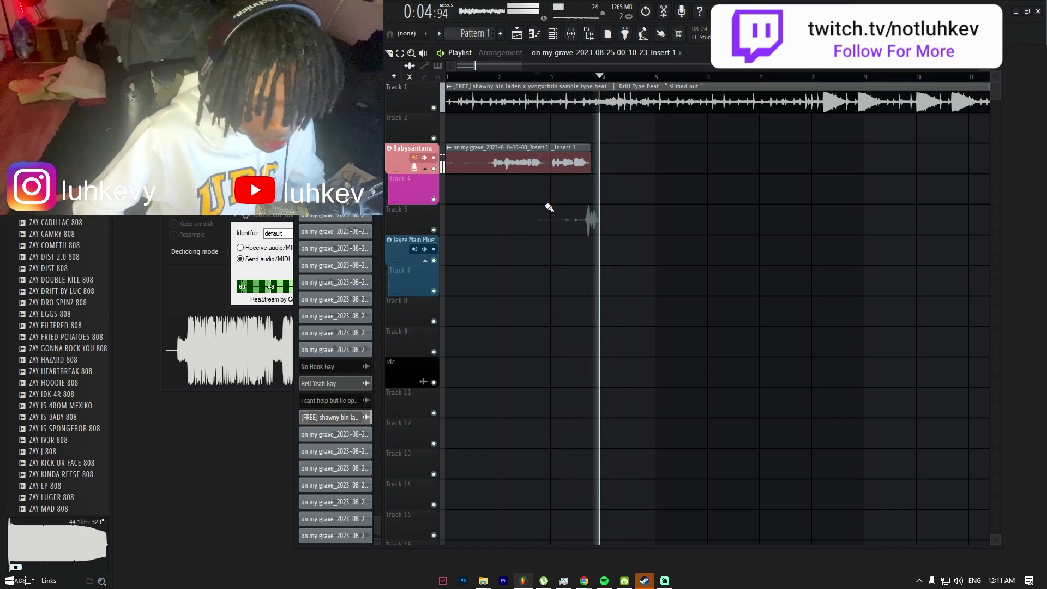
pyautogui.press('space')
# Step: Raise the Babysantana mixer track's volume to the same fader level as Insert 1 and return to the Playlist
pyautogui.press('F9')
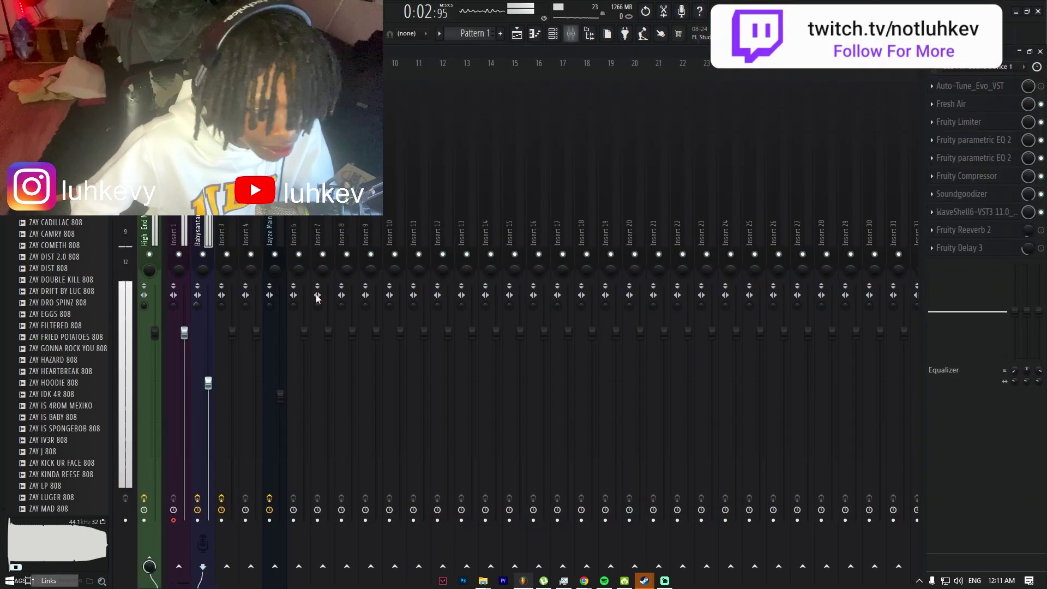
pyautogui.press('space')
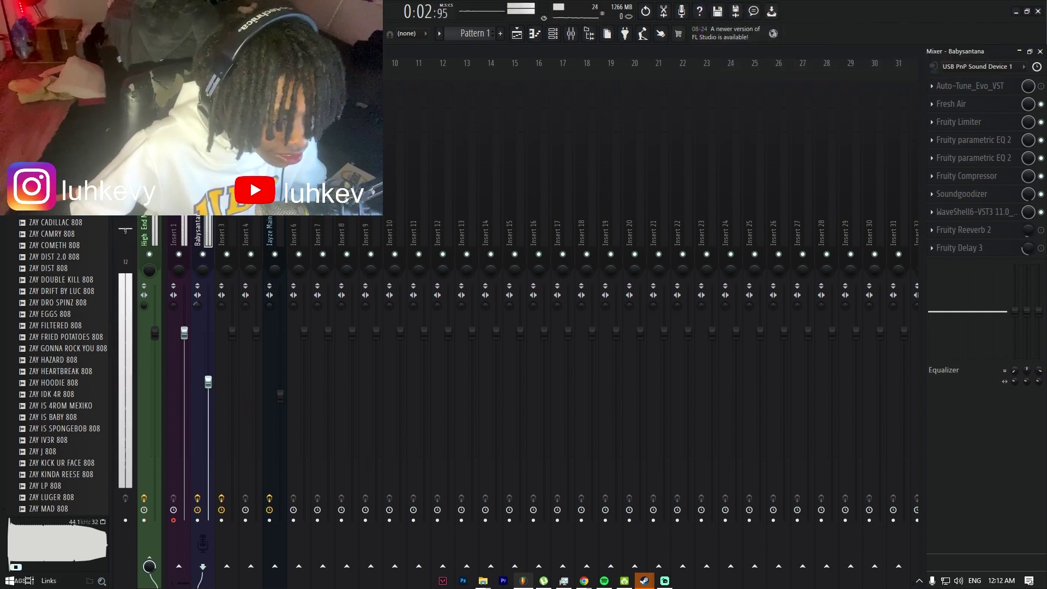
pyautogui.moveTo(208, 382); pyautogui.dragTo(208, 333)
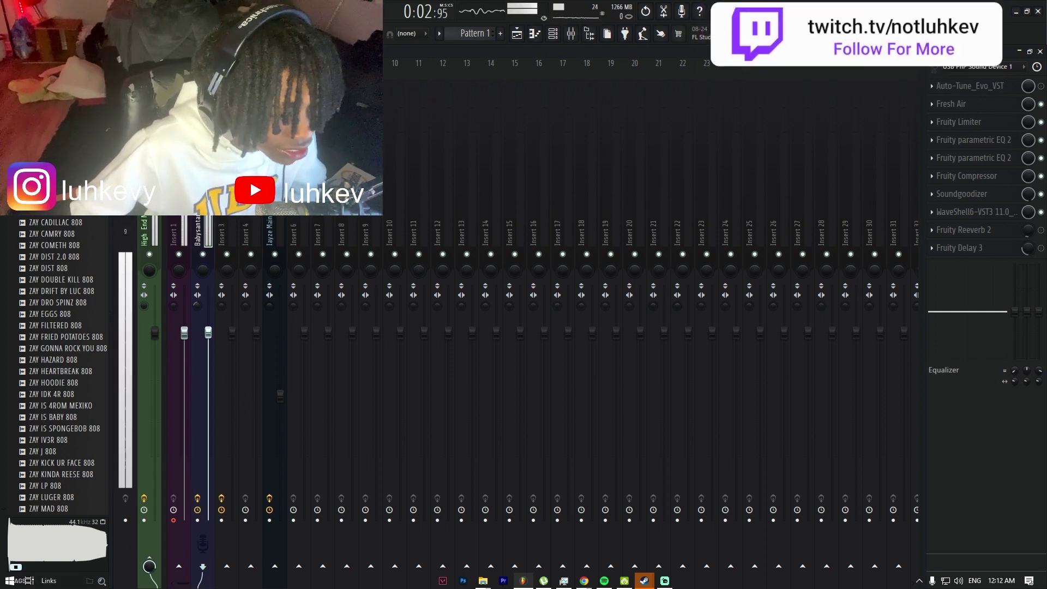
pyautogui.press('F5')
# Step: Delete the Track 5 take and the false start on Track 8, and record a retake from just before bar 3 on Track 5
pyautogui.press('space')
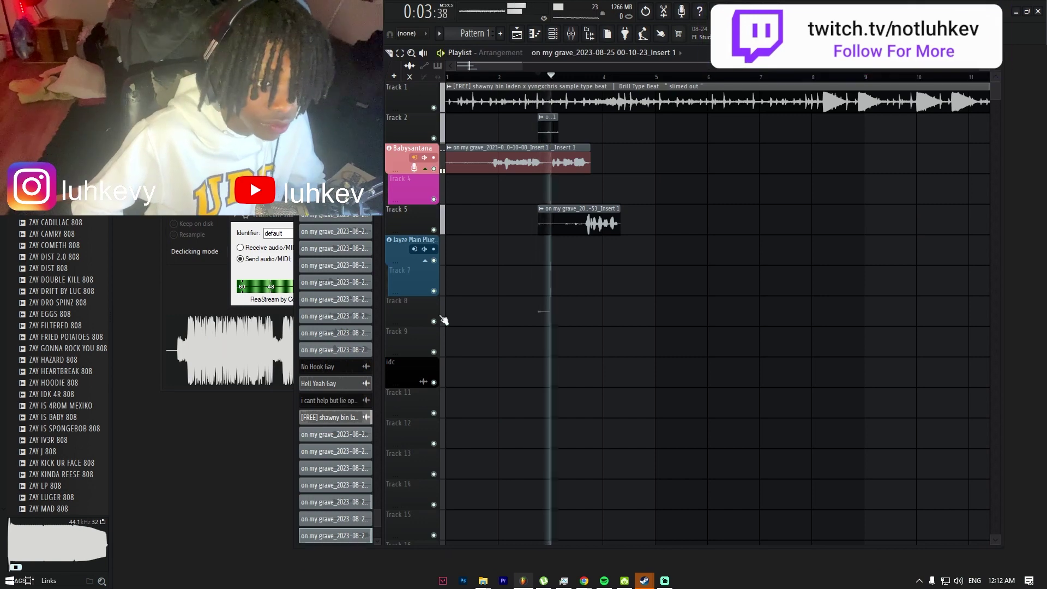
pyautogui.press('space')
pyautogui.rightClick(599, 215)
pyautogui.press('space')
pyautogui.rightClick(555, 313)
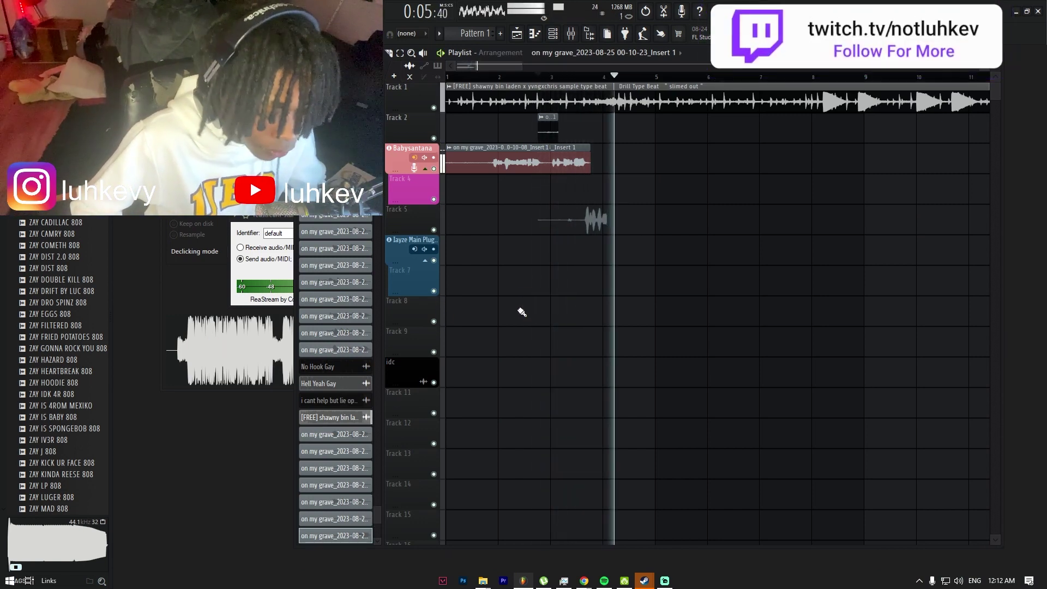
pyautogui.press('space')
# Step: Play the arrangement back from around bar 4 to check the new take and the beat that follows
pyautogui.press('space')
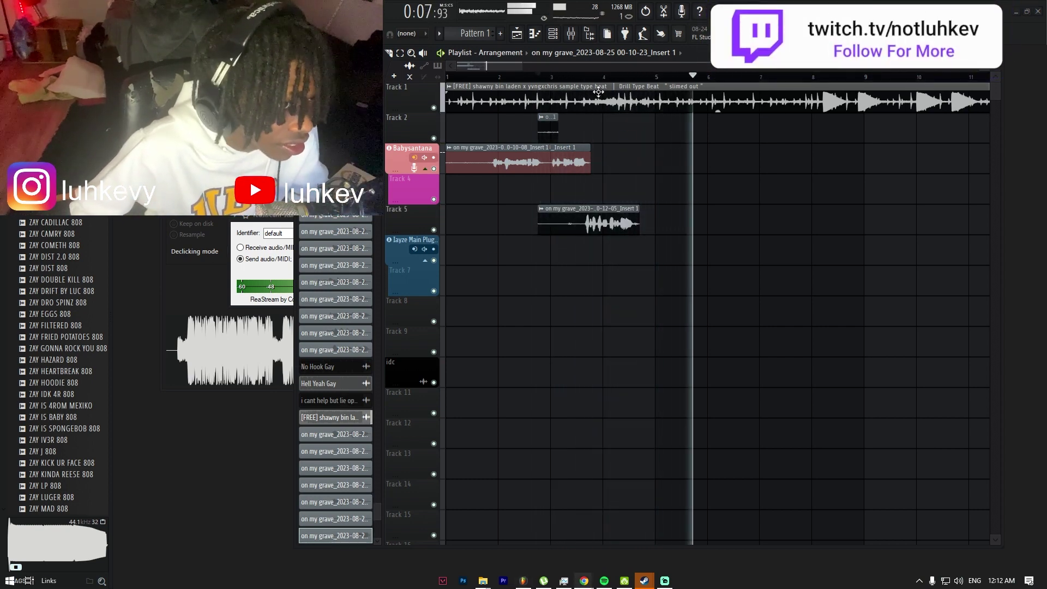
pyautogui.click(605, 76)
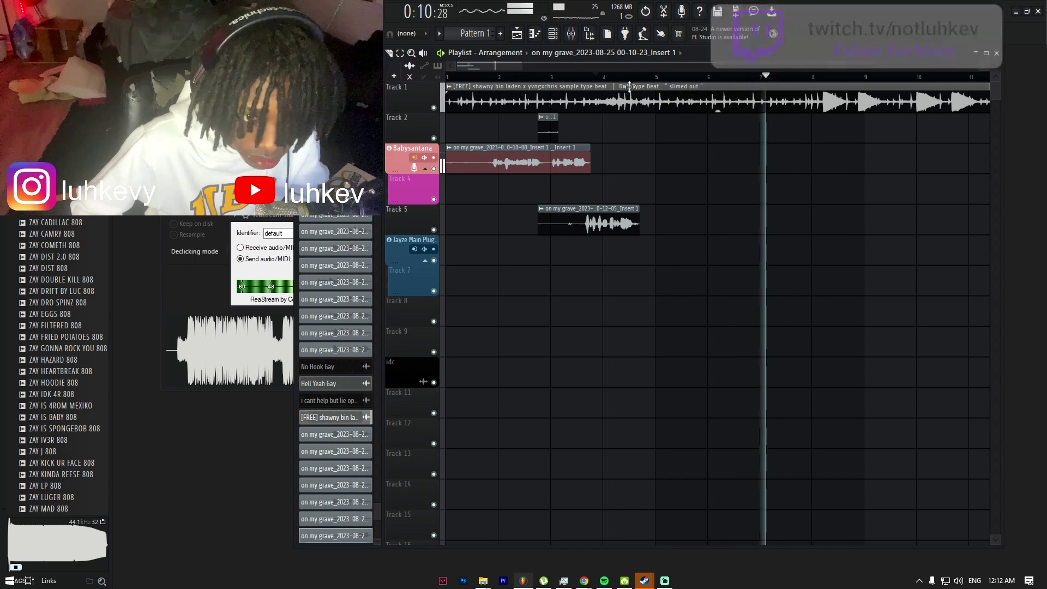
pyautogui.scroll(-2, 794, 253)
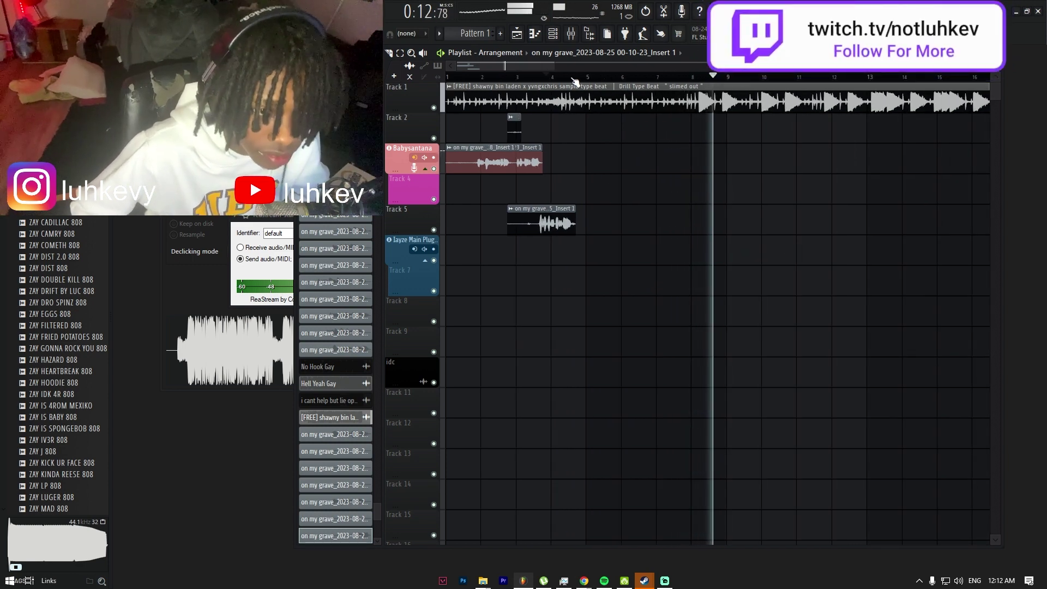
pyautogui.click(558, 79)
pyautogui.click(552, 79)
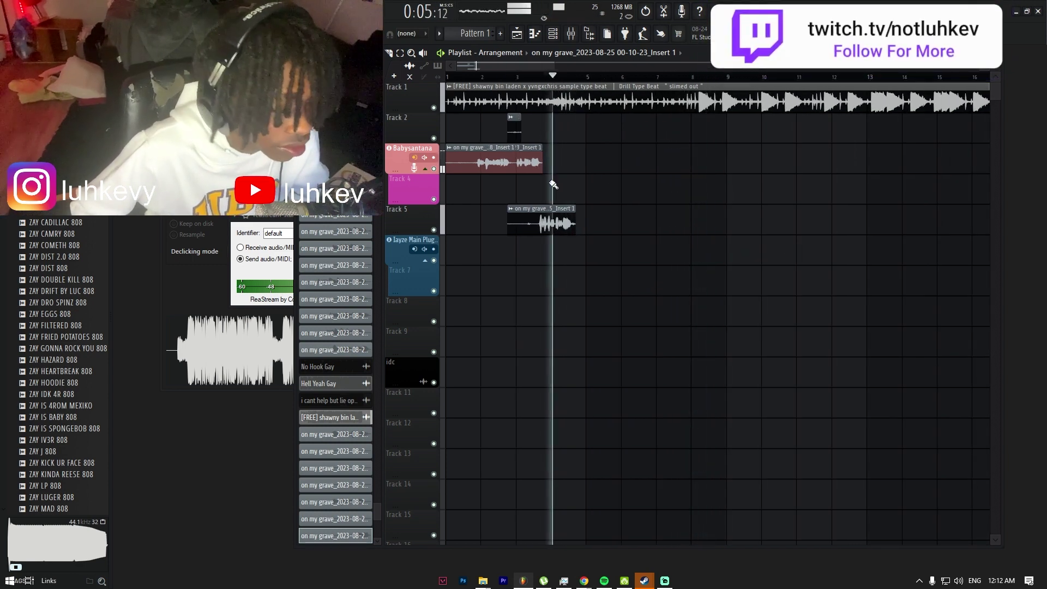
# Step: Move the vocal retake from Track 5 to Track 4, directly under the Babysantana takes
pyautogui.click(547, 225)
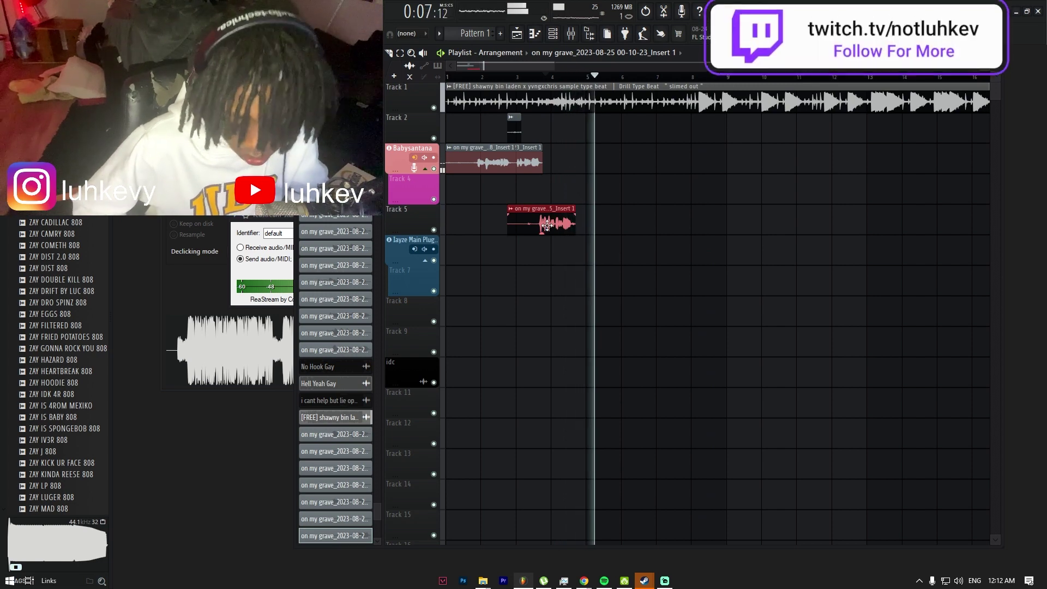
pyautogui.hotkey('shift', 'Up')
pyautogui.hotkey('shift', 'Up')
pyautogui.hotkey('shift', 'Up')
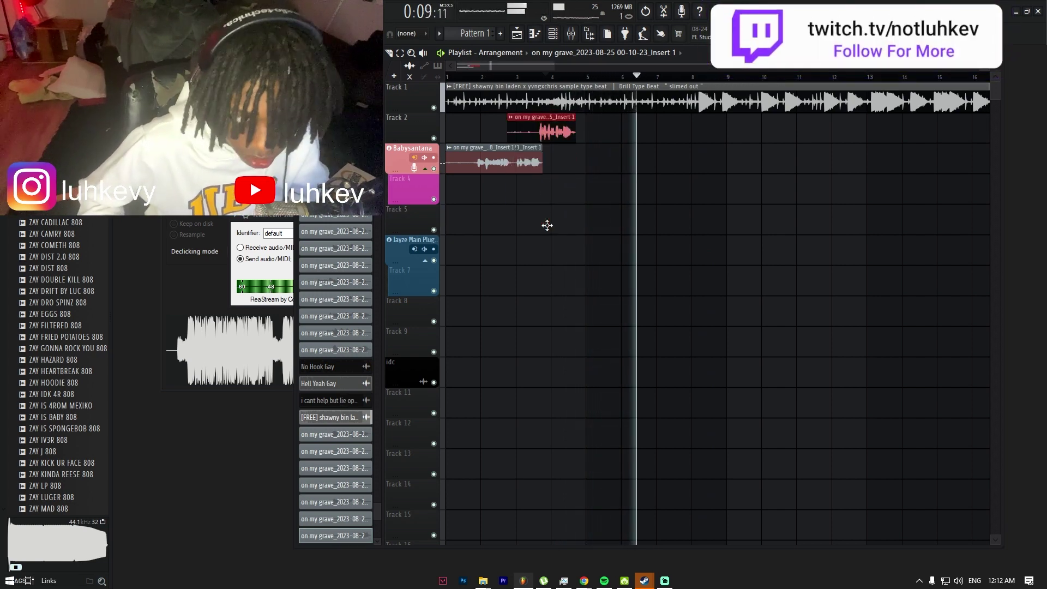
pyautogui.hotkey('shift', 'Down')
pyautogui.hotkey('shift', 'Down')
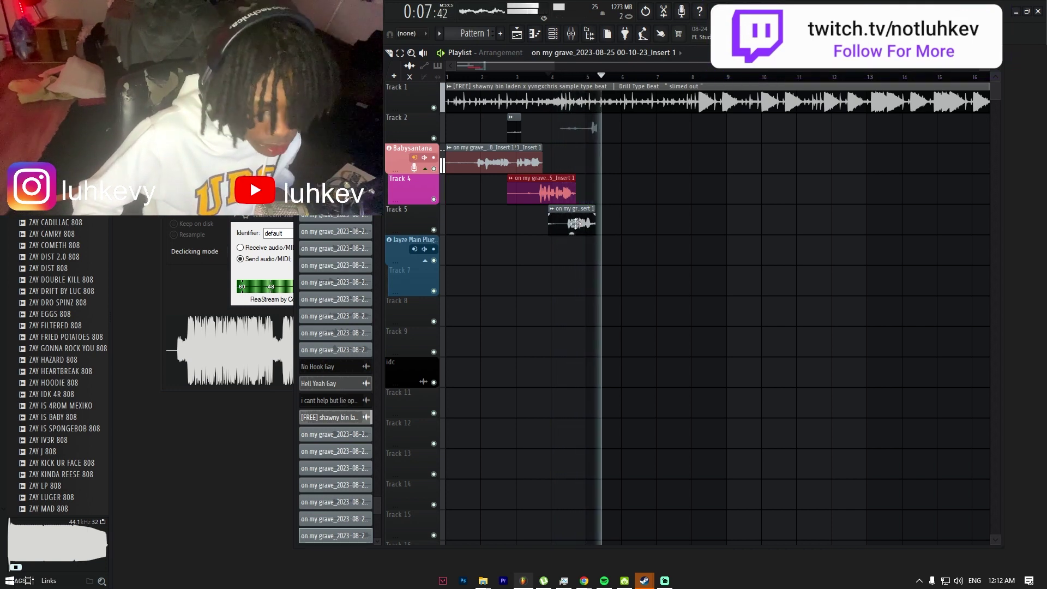
# Step: Finish recording the vocal take on Track 2 and move the Track 5 take near bar 4 onto the Babysantana track
pyautogui.press('space')
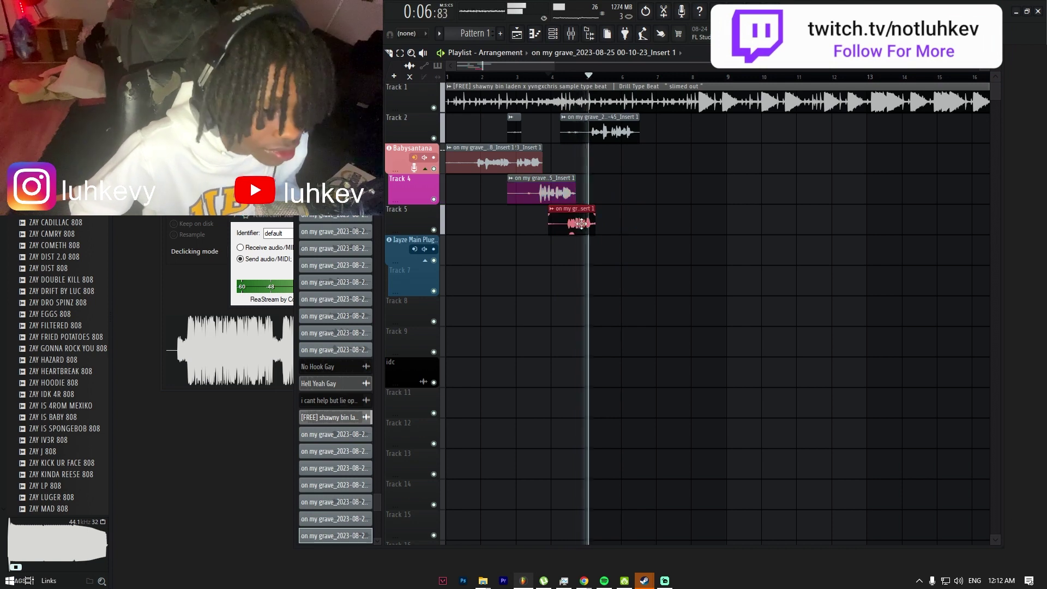
pyautogui.moveTo(578, 221); pyautogui.dragTo(578, 161)
pyautogui.press('space')
pyautogui.press('space')
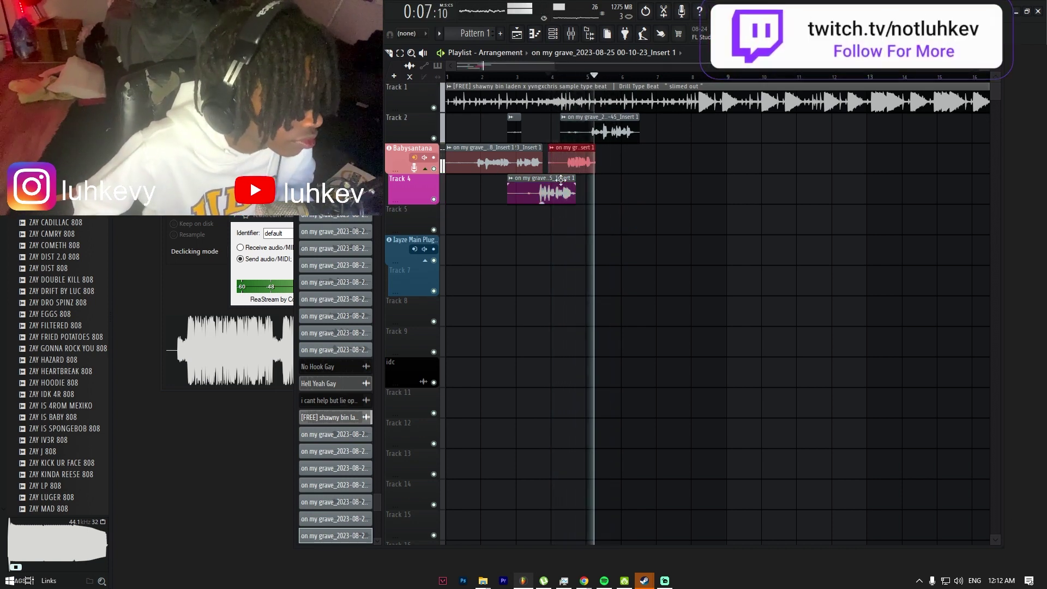
# Step: Delete the take near bar 4 from the Babysantana track and rerecord that line on Track 5
pyautogui.press('space')
pyautogui.press('space')
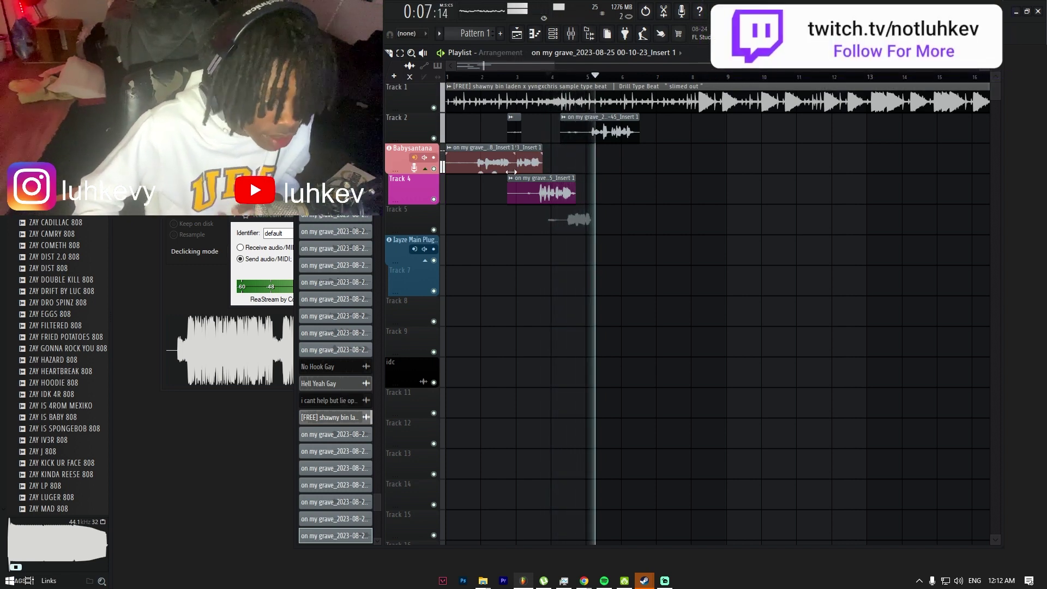
pyautogui.press('space')
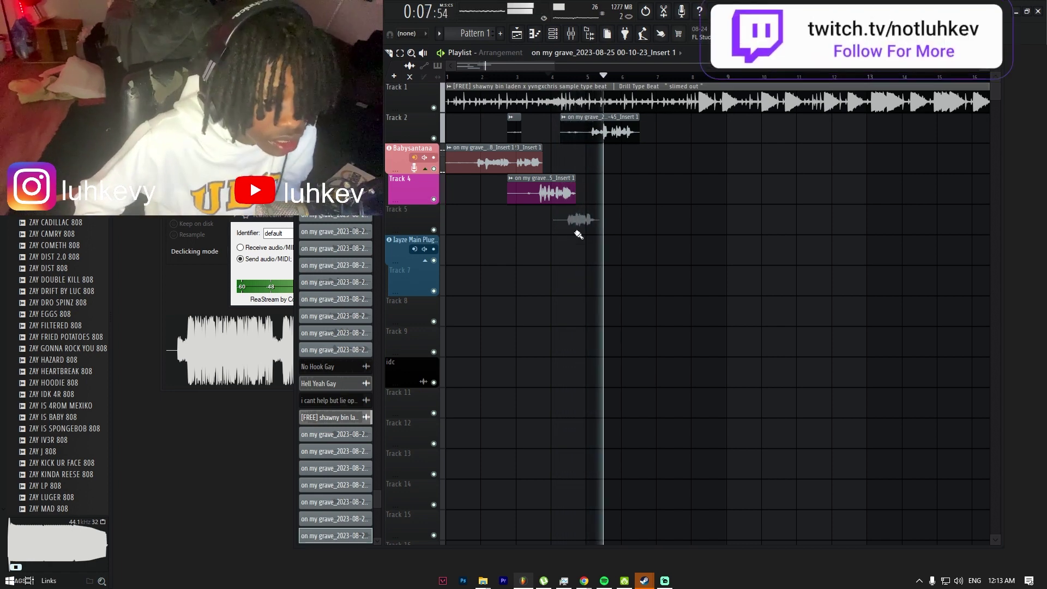
pyautogui.press('space')
pyautogui.press('space')
# Step: Trim the Track 2 take's start to about bar 5, move it to Track 4, and move the Track 5 retake onto the Babysantana track
pyautogui.click(603, 131)
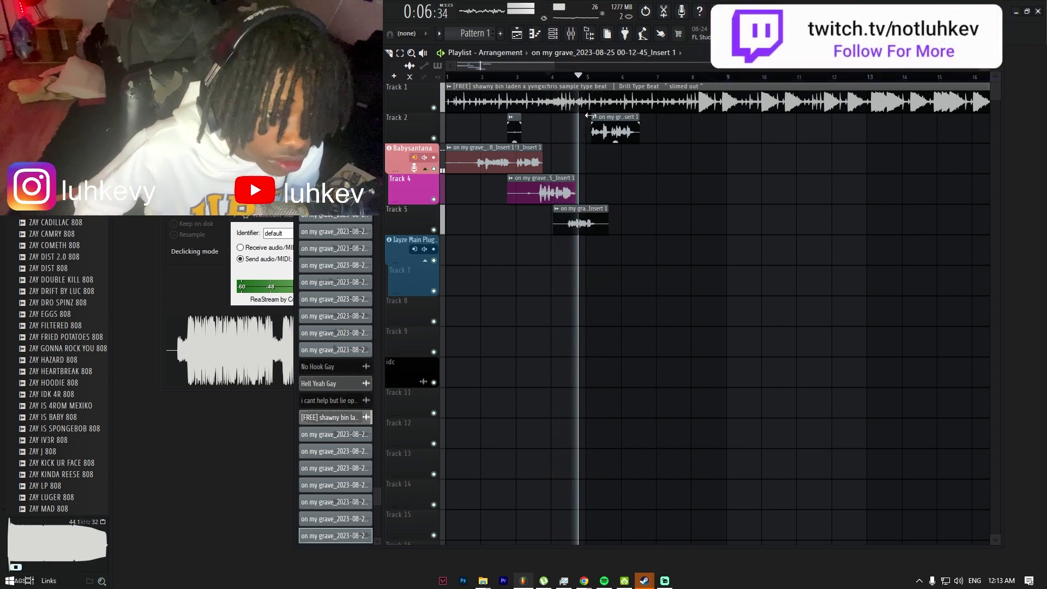
pyautogui.hotkey('shift', 'Down')
pyautogui.hotkey('shift', 'Down')
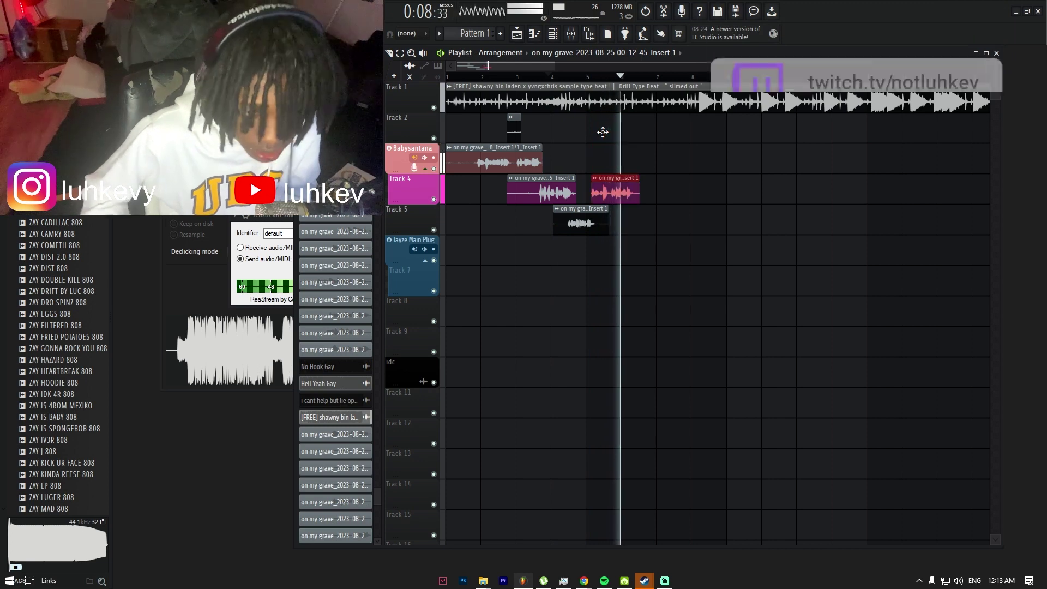
pyautogui.press('space')
pyautogui.hotkey('shift', 'Up')
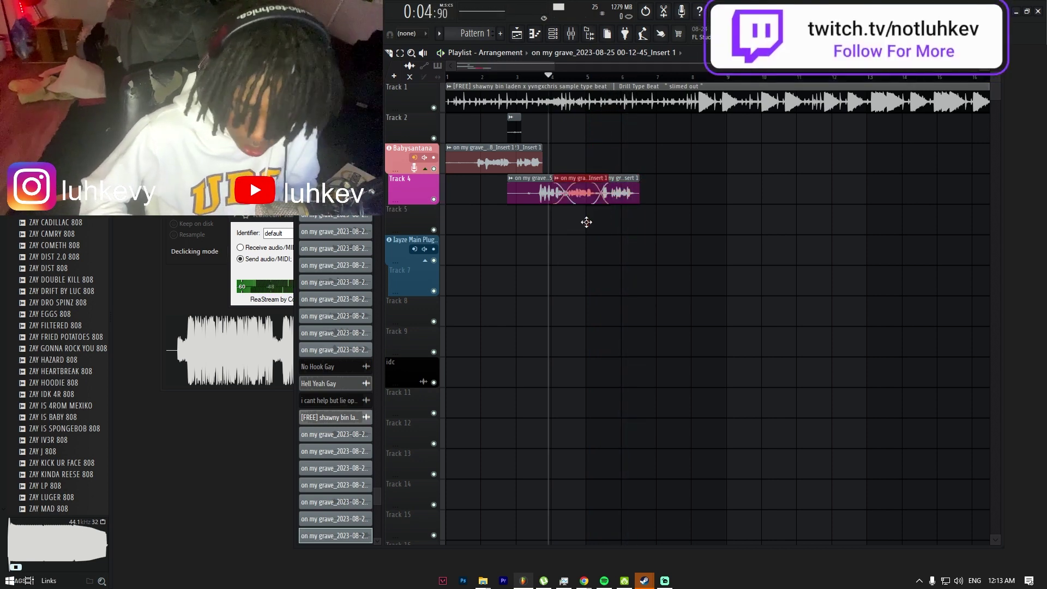
pyautogui.press('space')
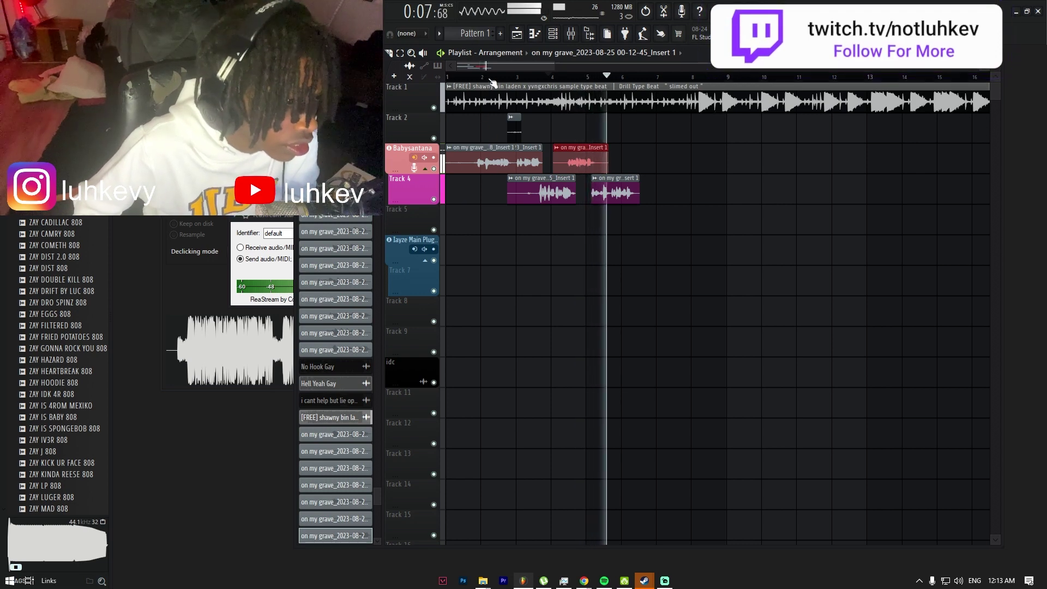
# Step: Lower the Babysantana mixer track's volume slightly and play the arrangement from the start
pyautogui.press('F10')
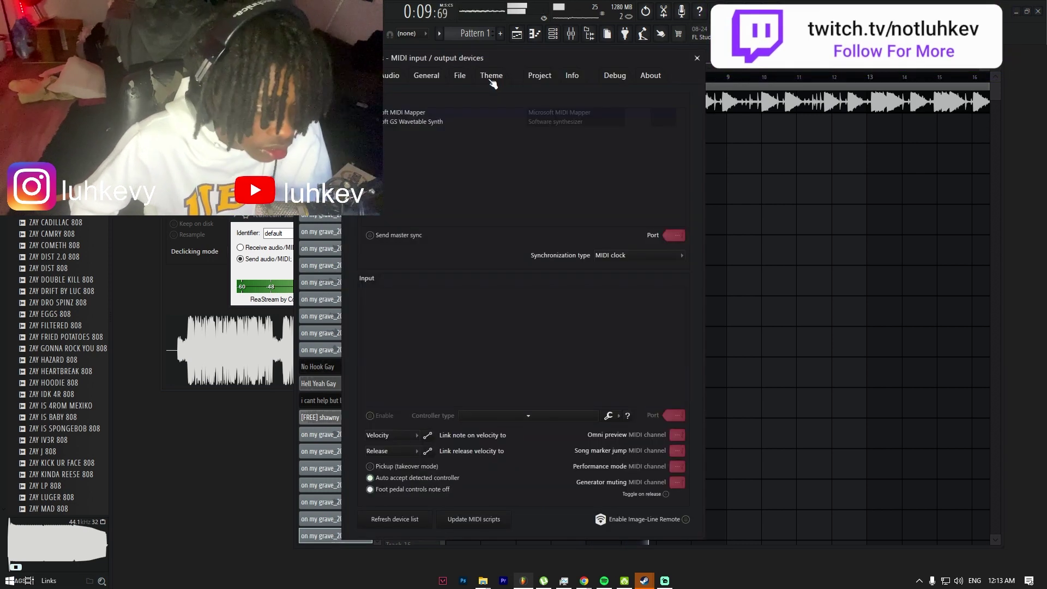
pyautogui.press('F10')
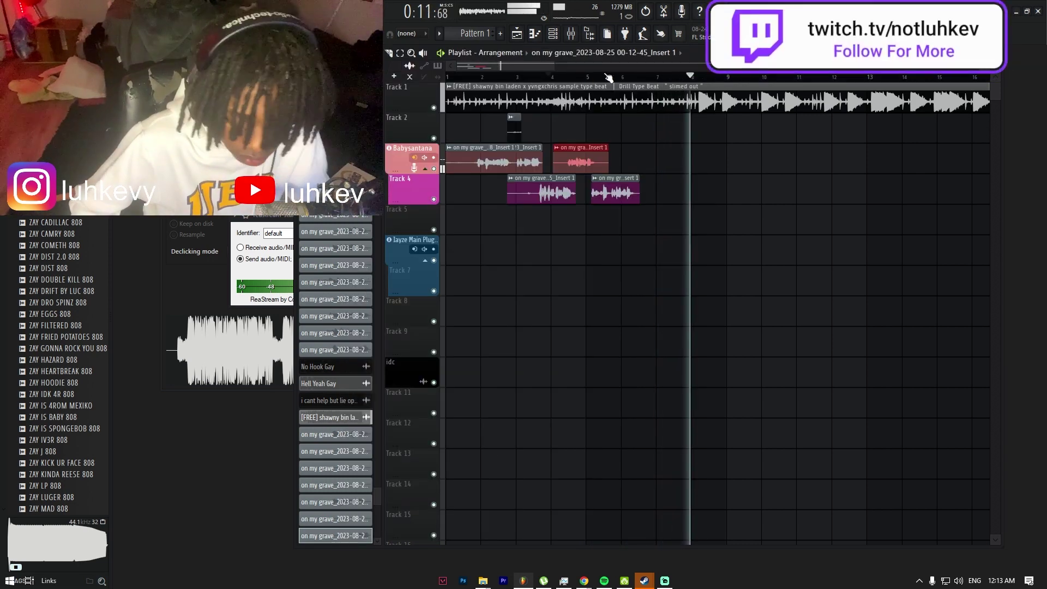
pyautogui.press('F9')
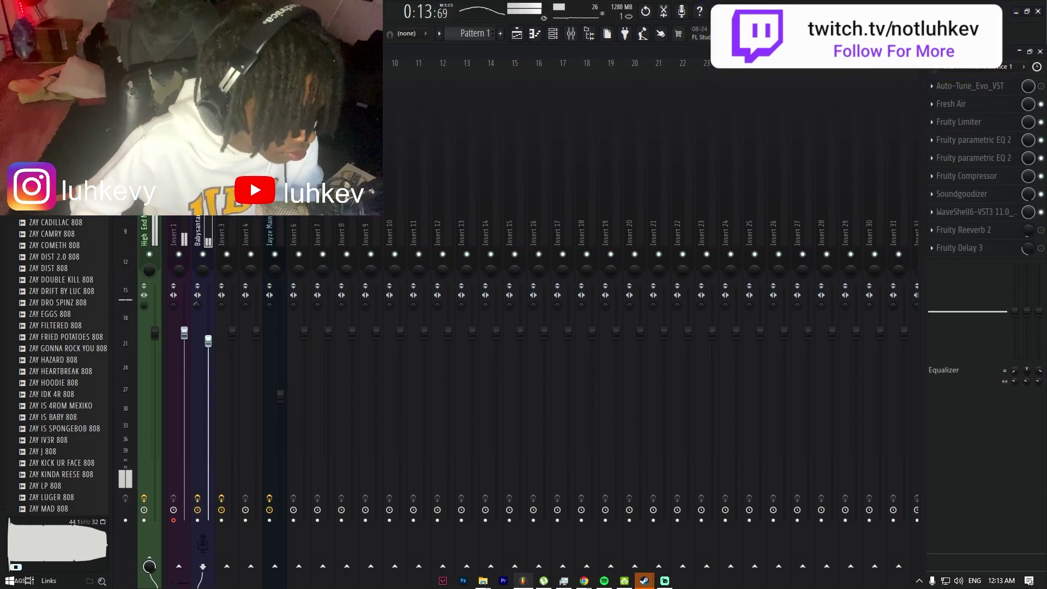
pyautogui.press('F9')
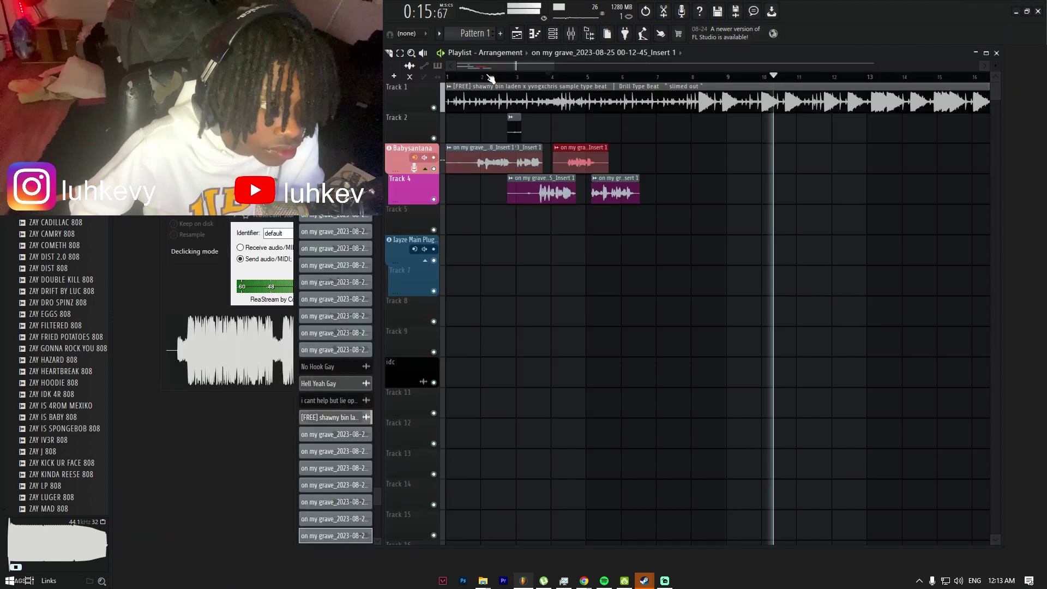
pyautogui.press('space')
pyautogui.press('space')
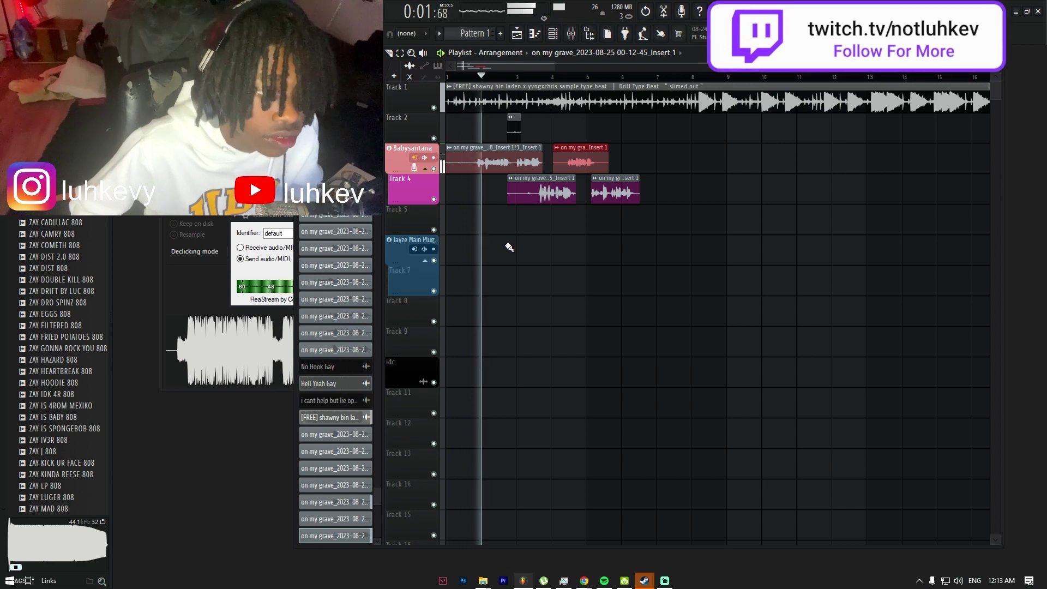
# Step: Slice the silent lead-in off the first Babysantana take just before bar 2, delete it and play the result
pyautogui.scroll(3, 498, 243)
pyautogui.moveTo(476, 66); pyautogui.dragTo(463, 66)
pyautogui.scroll(2, 535, 159)
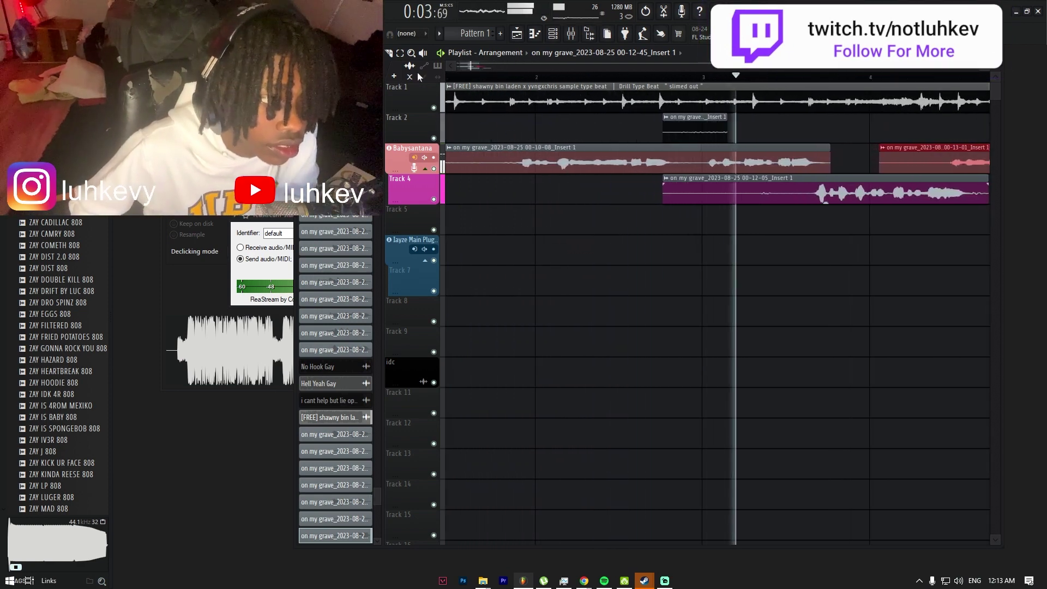
pyautogui.click(390, 53)
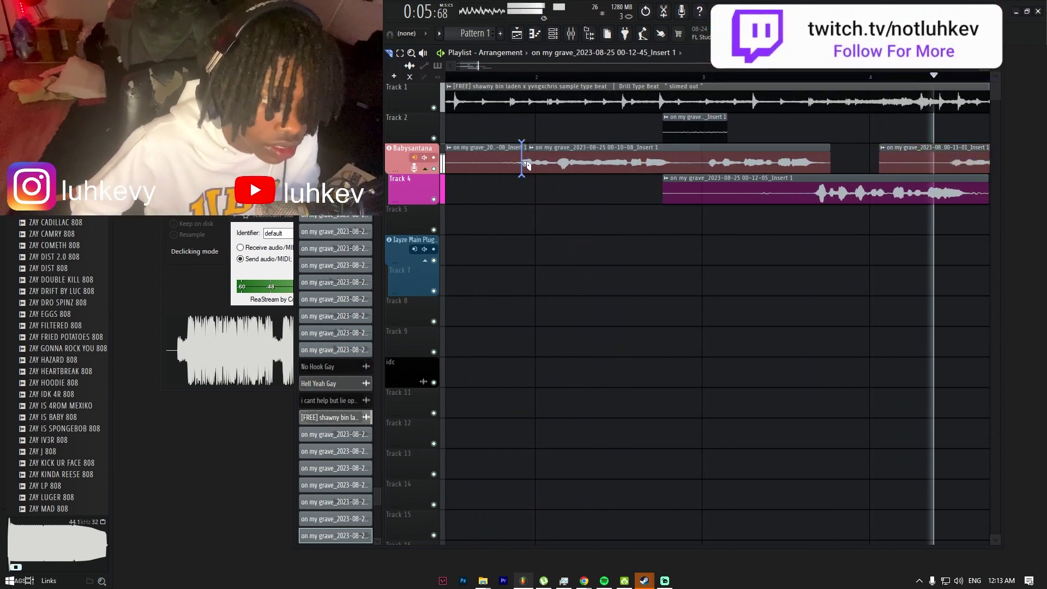
pyautogui.hotkey('ctrl', 'z')
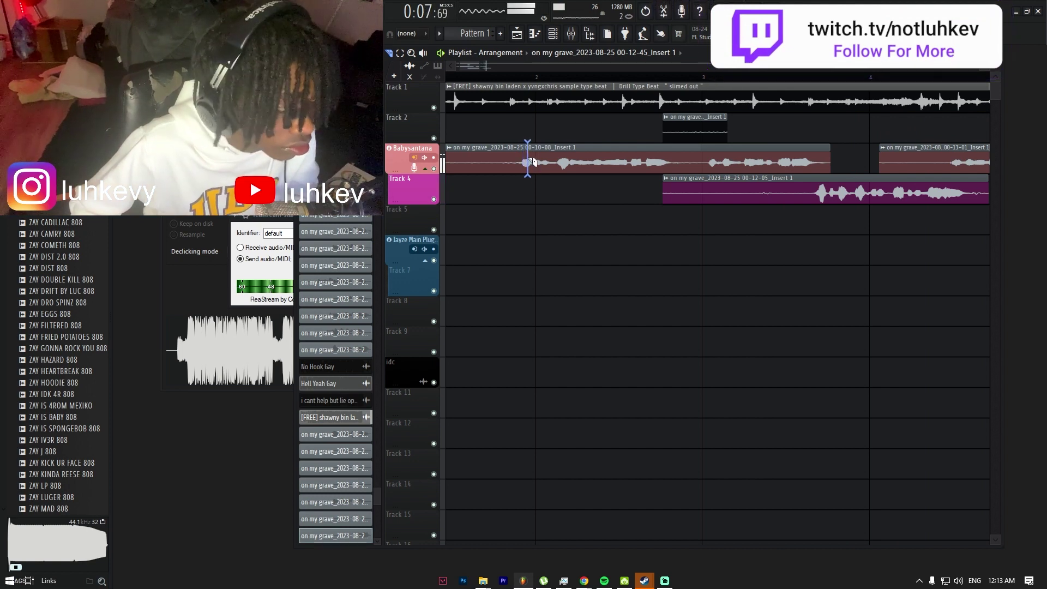
pyautogui.moveTo(528, 160); pyautogui.dragTo(521, 162)
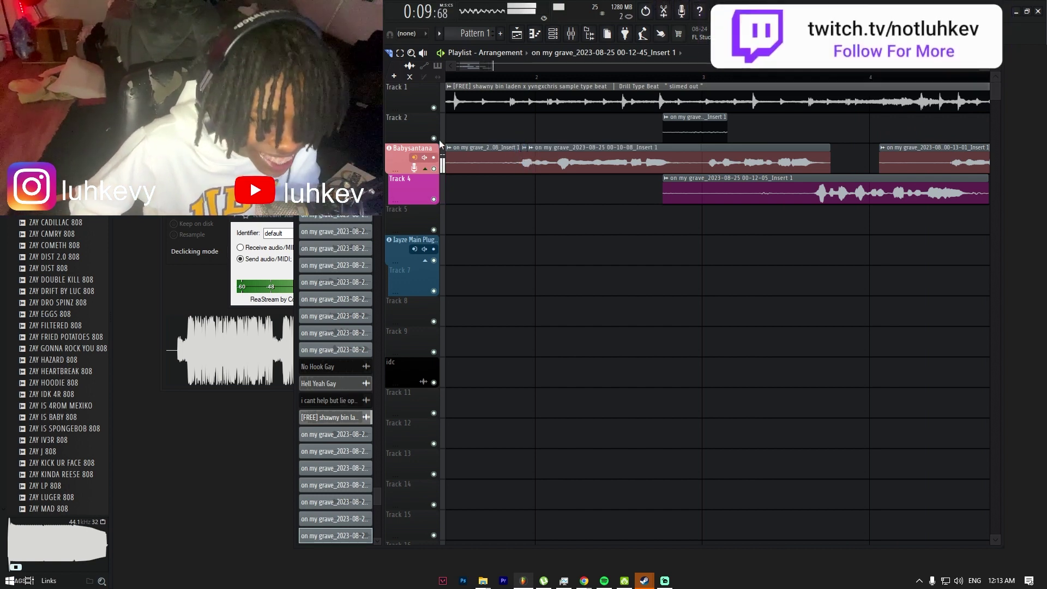
pyautogui.rightClick(483, 158)
pyautogui.hotkey('ctrl', 'z')
pyautogui.rightClick(518, 154)
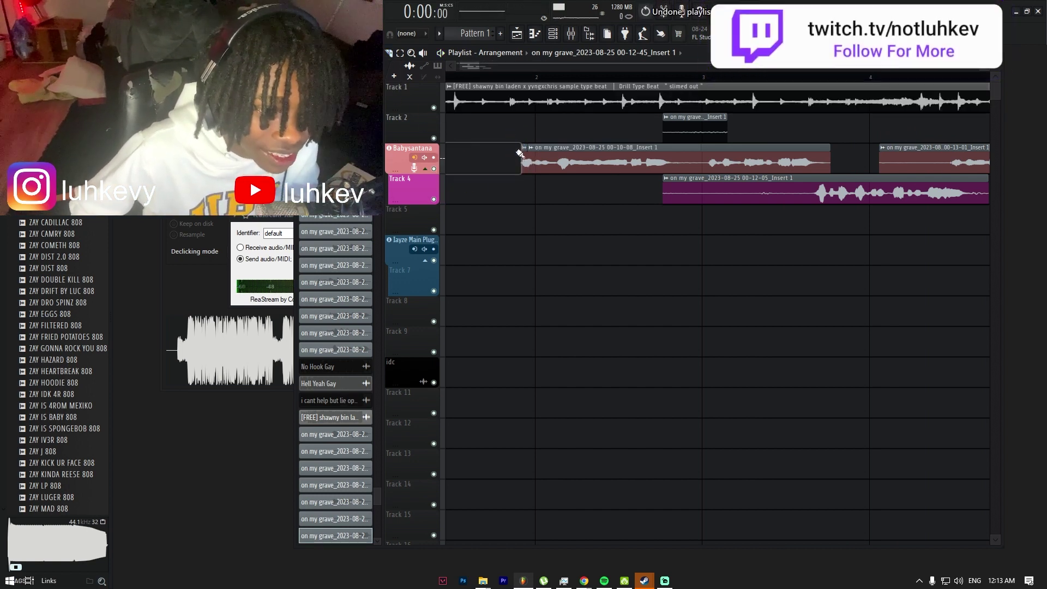
pyautogui.press('space')
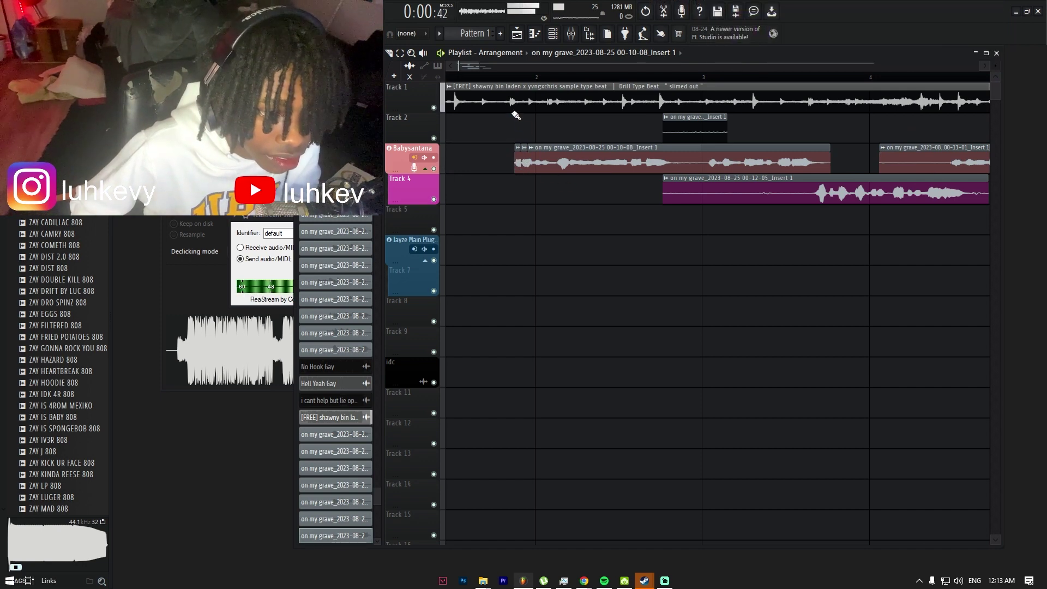
pyautogui.press('space')
pyautogui.keyDown('ctrl'); pyautogui.scroll(3, 516, 167); pyautogui.keyUp('ctrl')
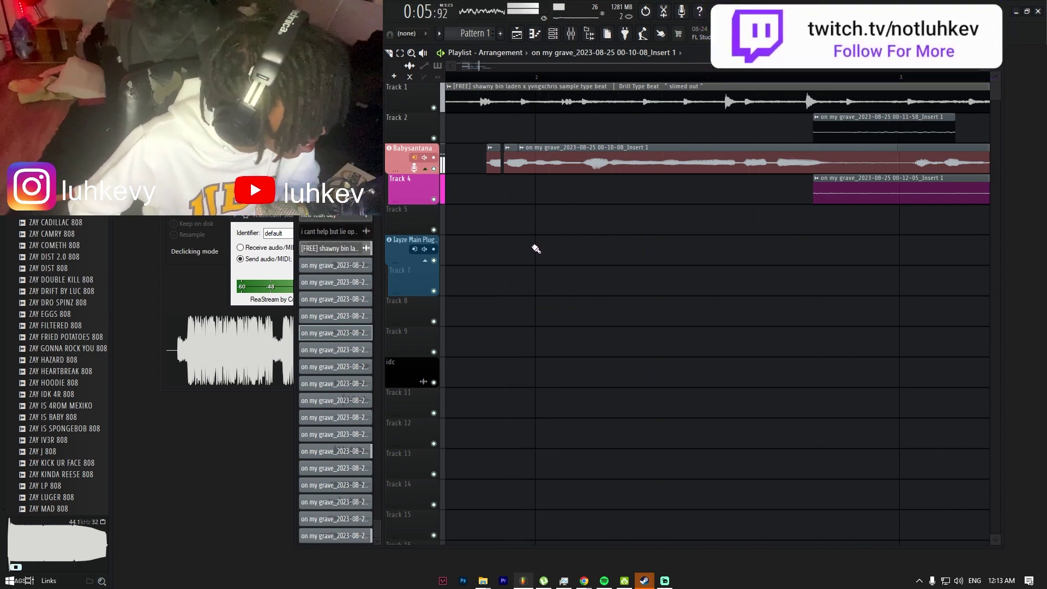
# Step: Record the next line near bar 6, discard the Track 2 take and rerecord the line on Track 5
pyautogui.scroll(-10, 583, 267)
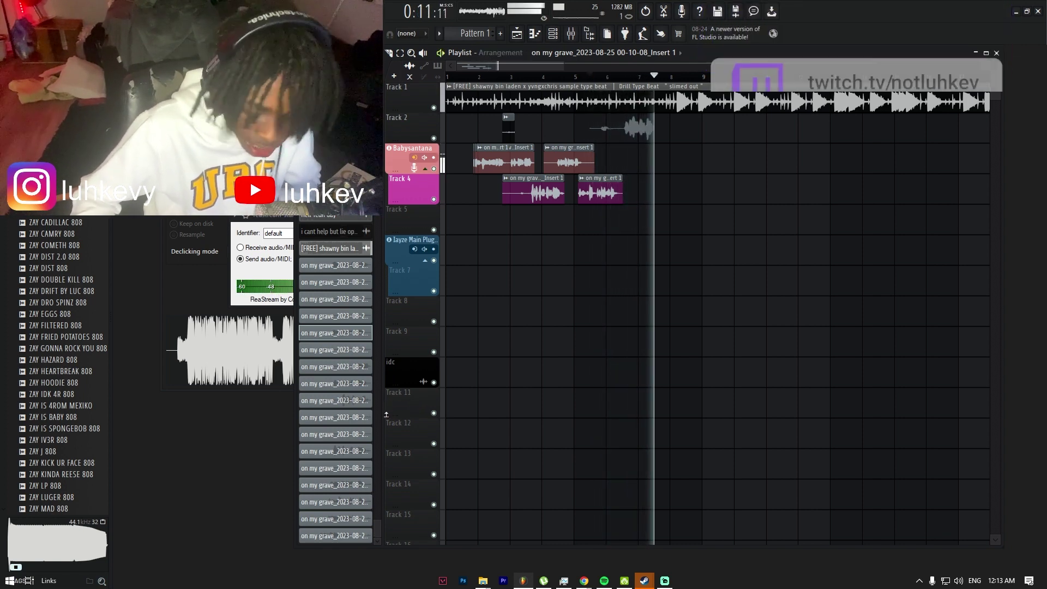
pyautogui.press('space')
pyautogui.rightClick(633, 136)
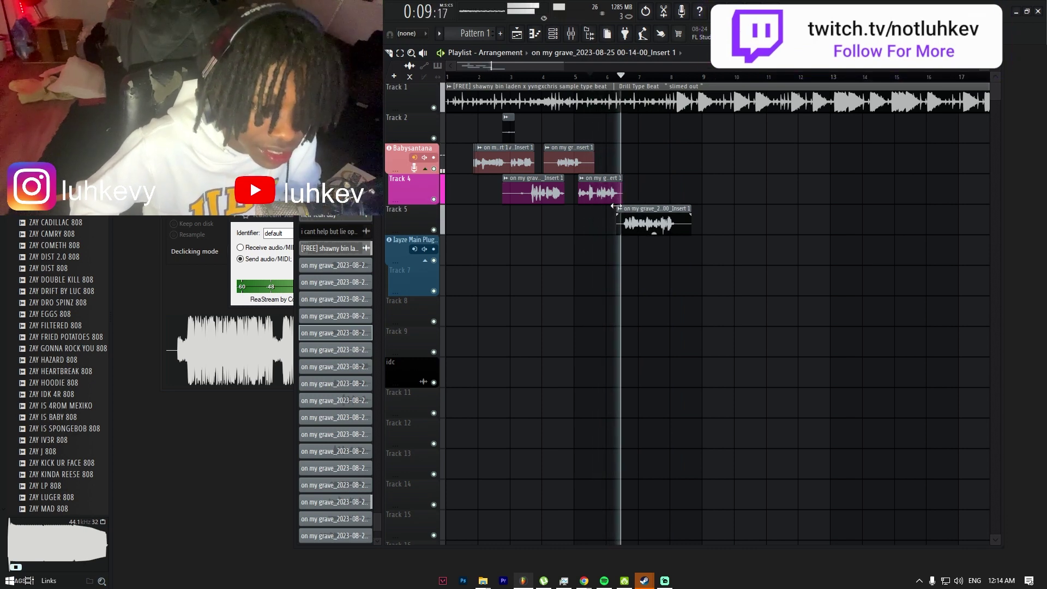
# Step: Move the Track 5 take near bar 6 onto the Babysantana track and play the arrangement from just before bar 2
pyautogui.keyDown('ctrl'); pyautogui.click(631, 216); pyautogui.keyUp('ctrl')
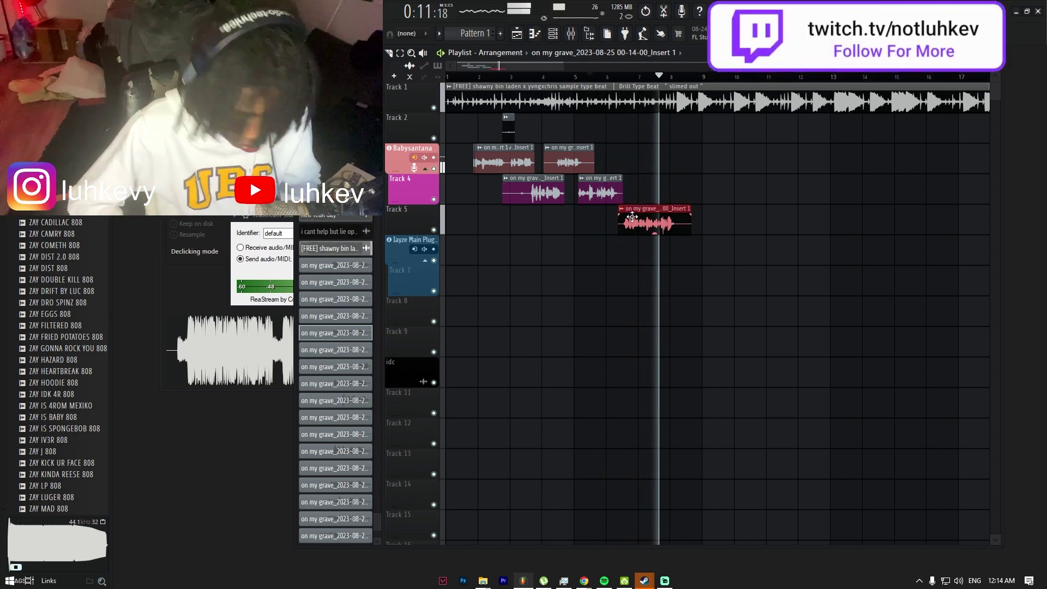
pyautogui.moveTo(631, 216); pyautogui.dragTo(631, 155)
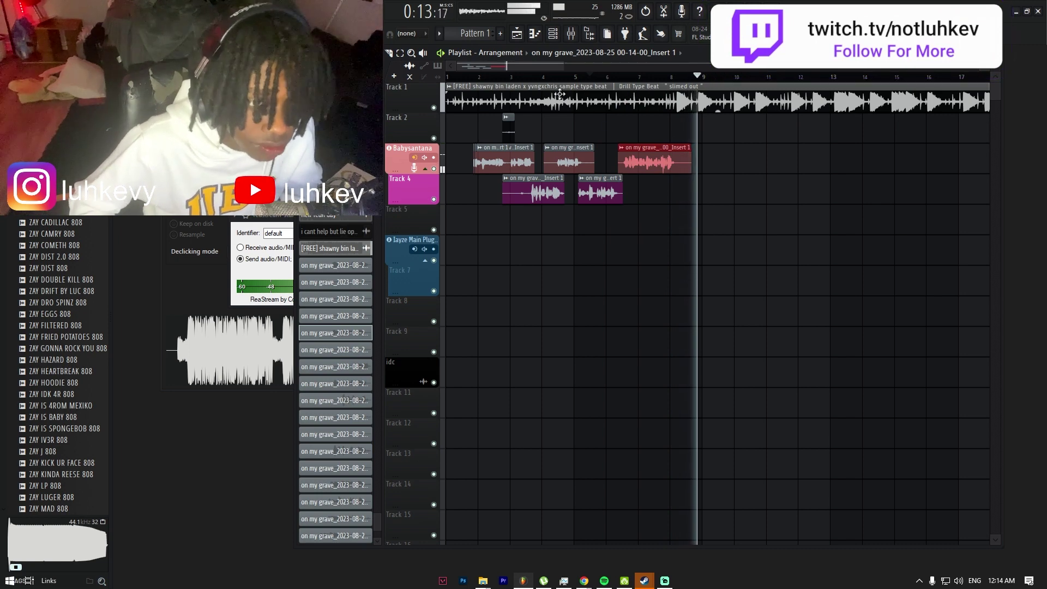
pyautogui.click(471, 80)
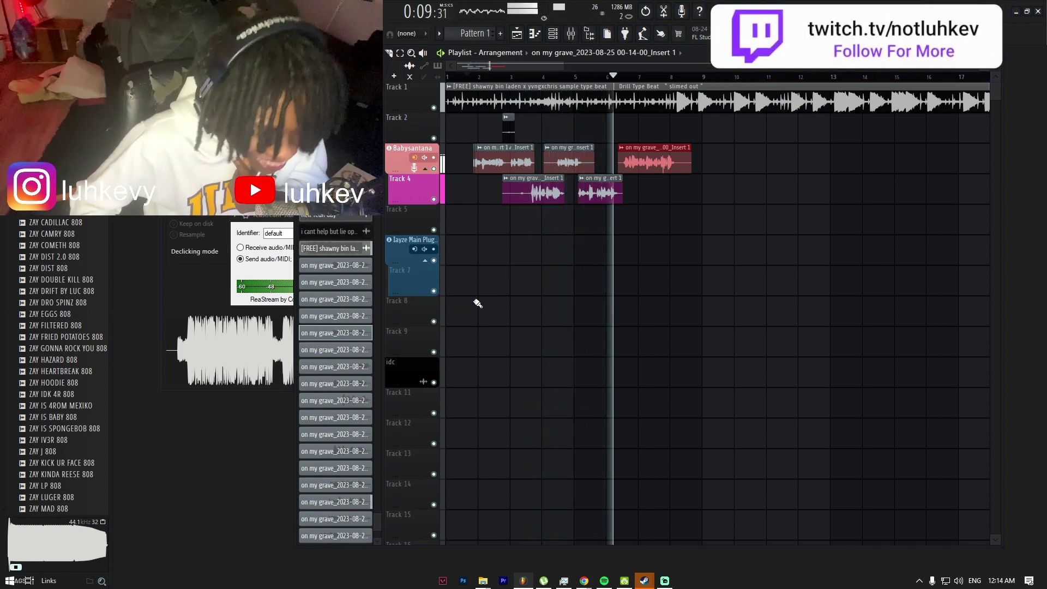
# Step: Record the following line from about bar 7, delete the Track 2 take and rerecord the line on Track 5
pyautogui.scroll(3, 705, 309)
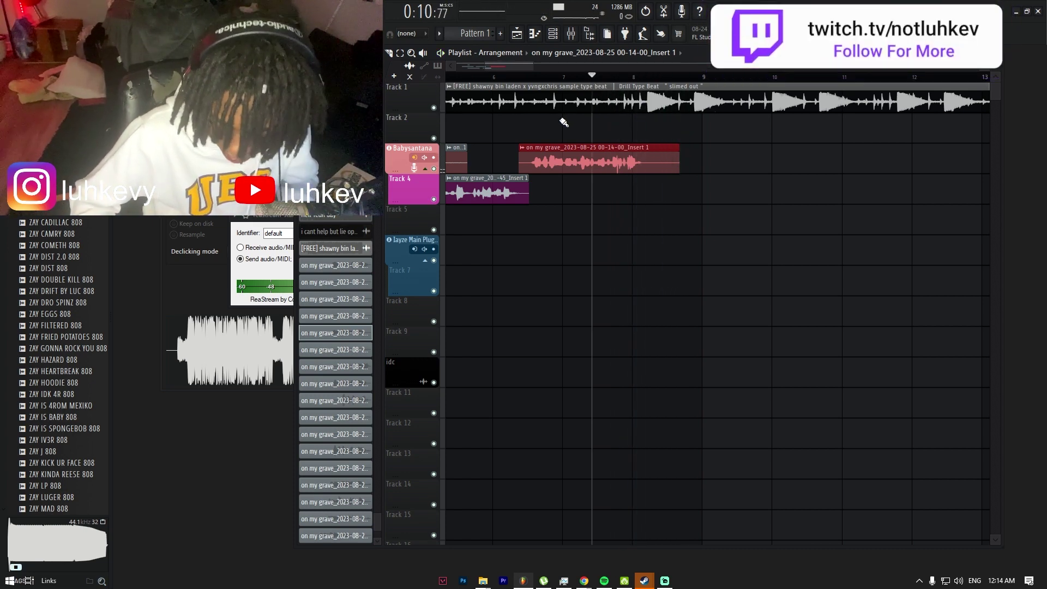
pyautogui.press('space')
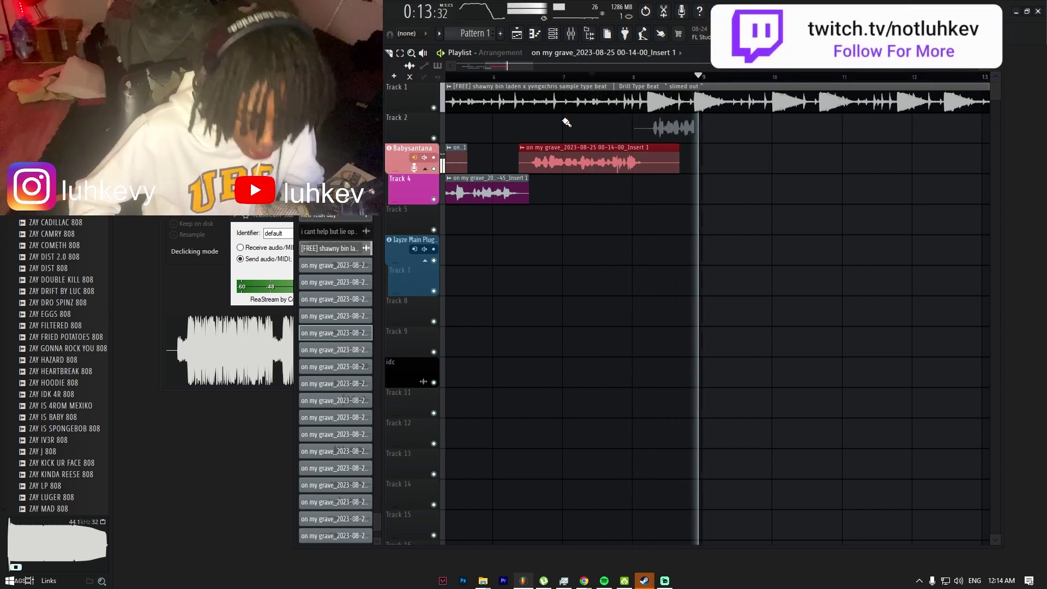
pyautogui.press('space')
pyautogui.press('space')
pyautogui.rightClick(732, 125)
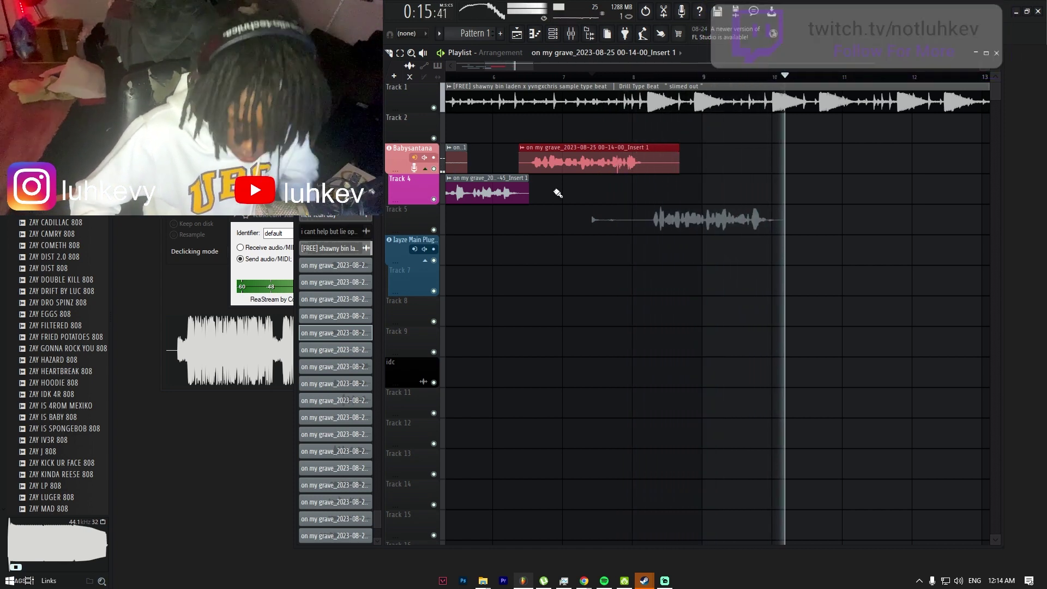
pyautogui.press('space')
pyautogui.press('space')
# Step: Trim the new Track 5 take to span about bars 8 to 10, move it to Track 4 and play it back
pyautogui.moveTo(591, 212); pyautogui.dragTo(642, 212)
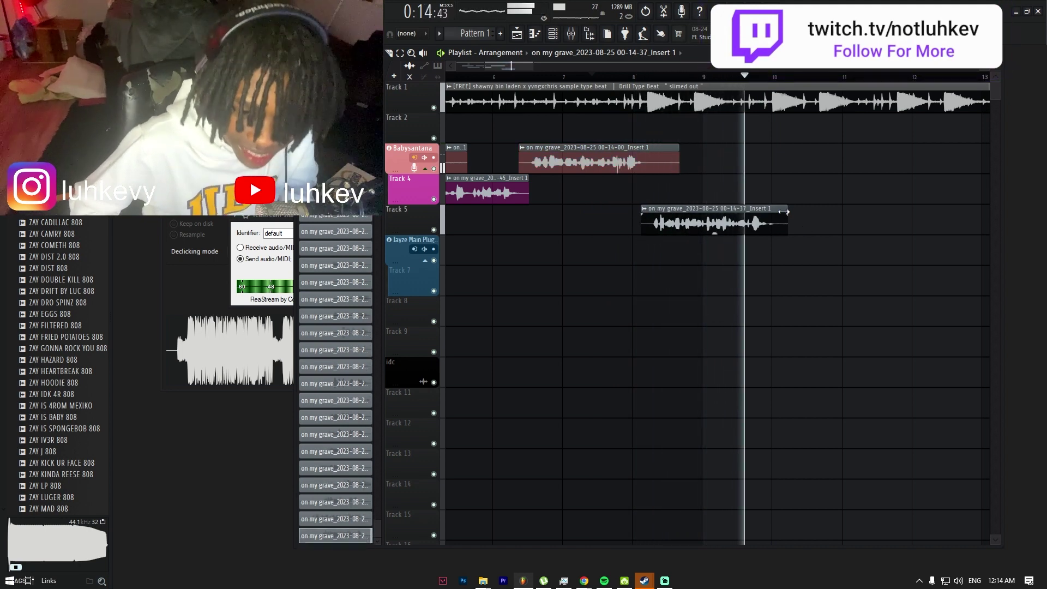
pyautogui.moveTo(778, 211); pyautogui.dragTo(772, 212)
pyautogui.keyDown('ctrl'); pyautogui.click(748, 207); pyautogui.keyUp('ctrl')
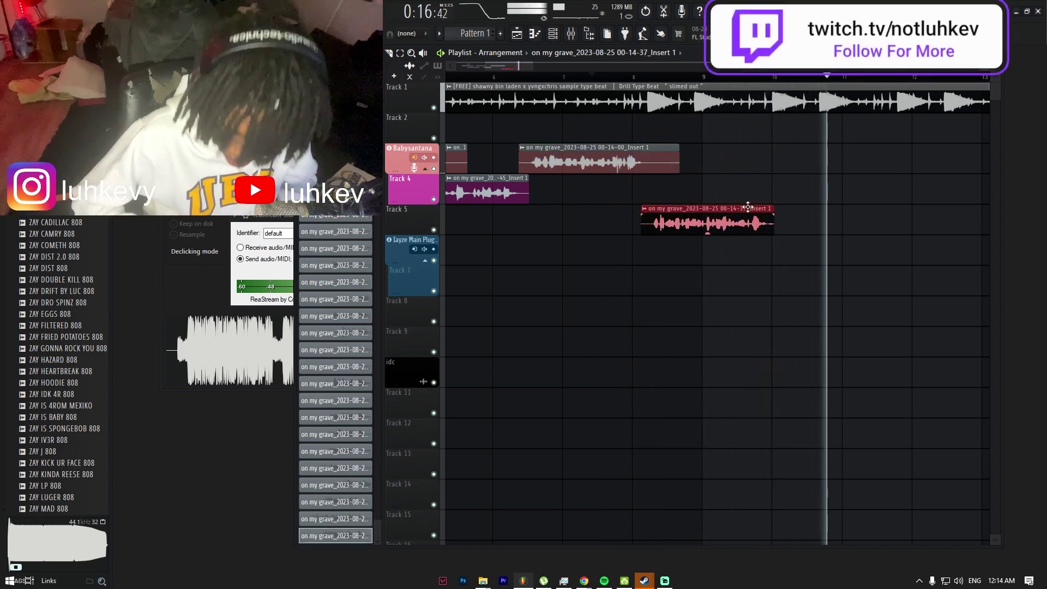
pyautogui.hotkey('shift', 'Up')
pyautogui.hotkey('shift', 'Up')
pyautogui.hotkey('shift', 'Down')
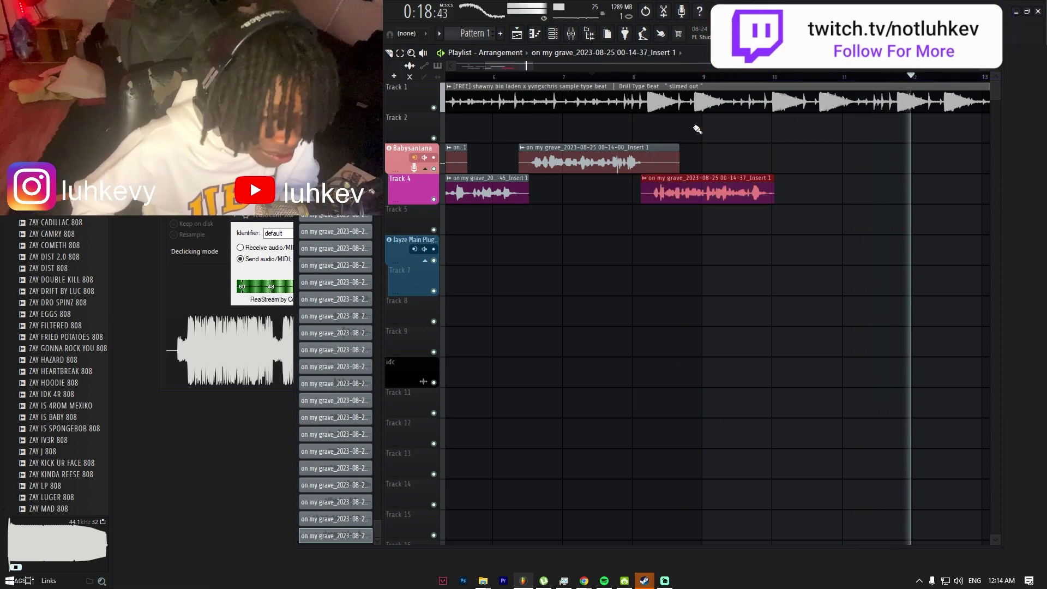
pyautogui.click(628, 79)
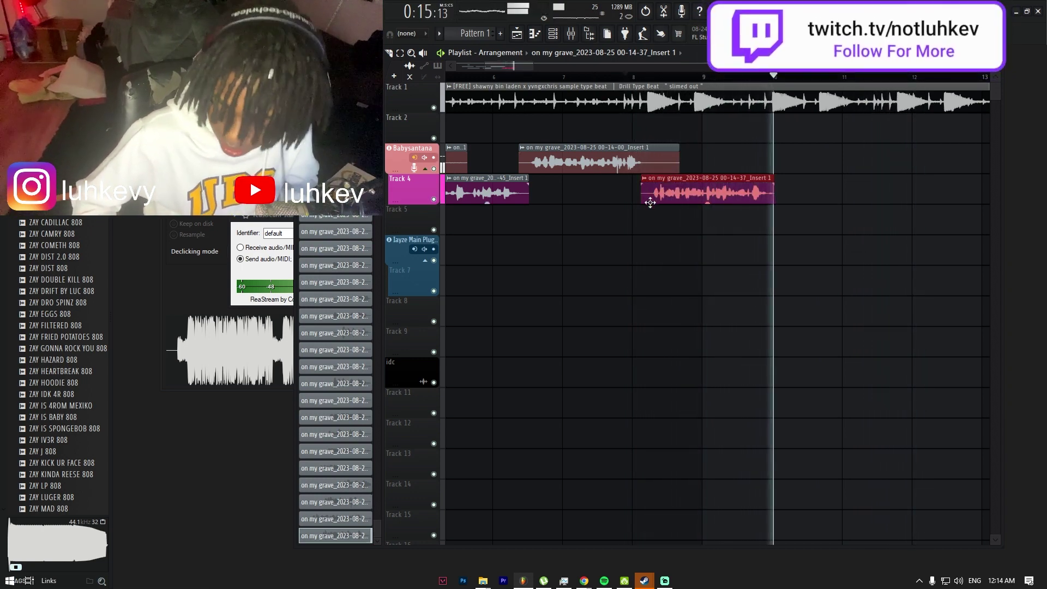
pyautogui.press('space')
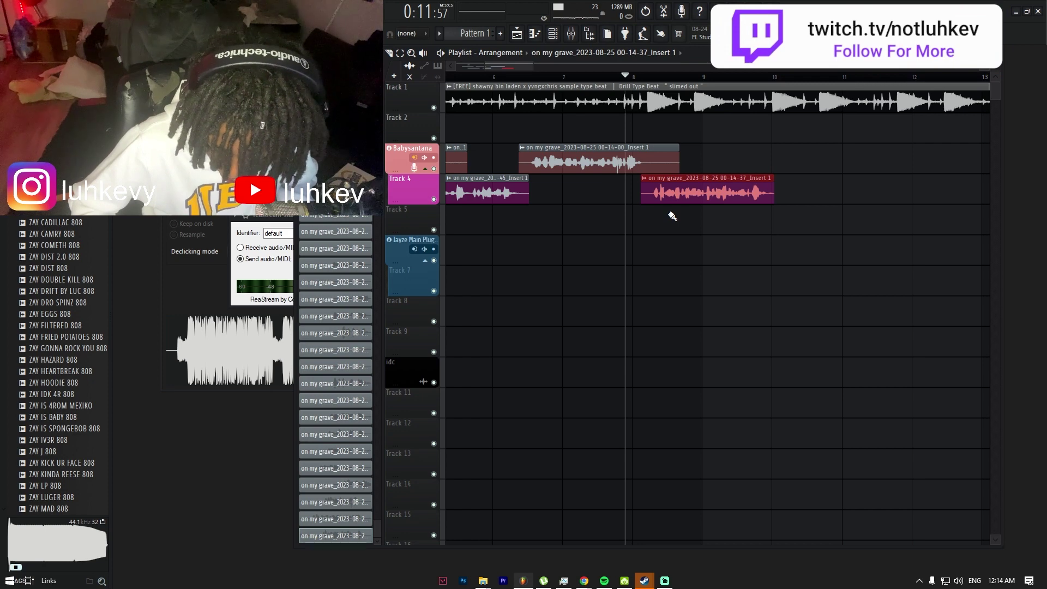
# Step: Try recording the next line on Track 2 from between bars 9 and 10
pyautogui.scroll(2, 709, 229)
pyautogui.scroll(-3, 606, 210)
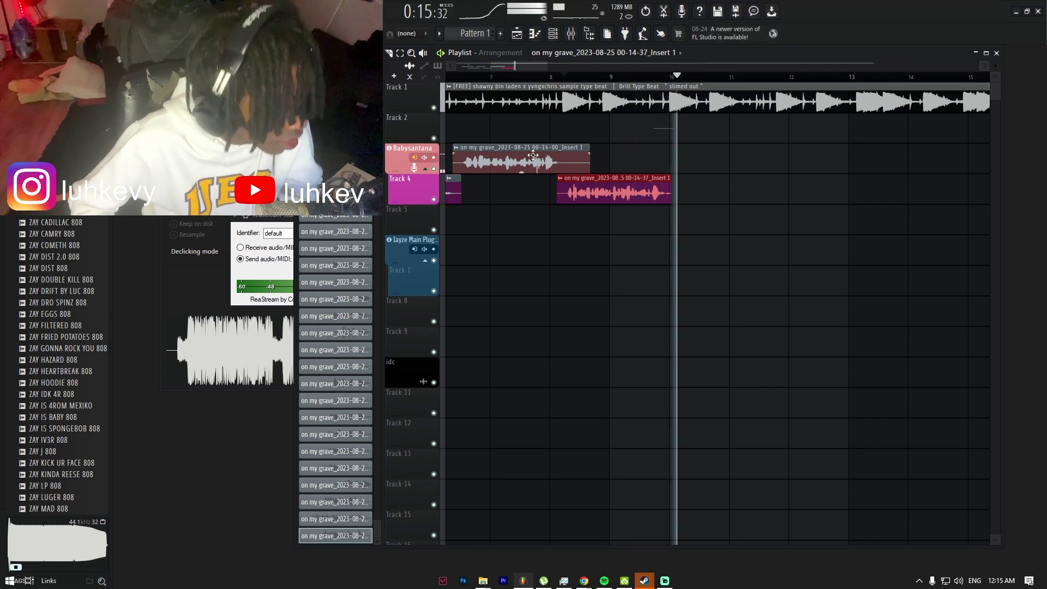
pyautogui.press('space')
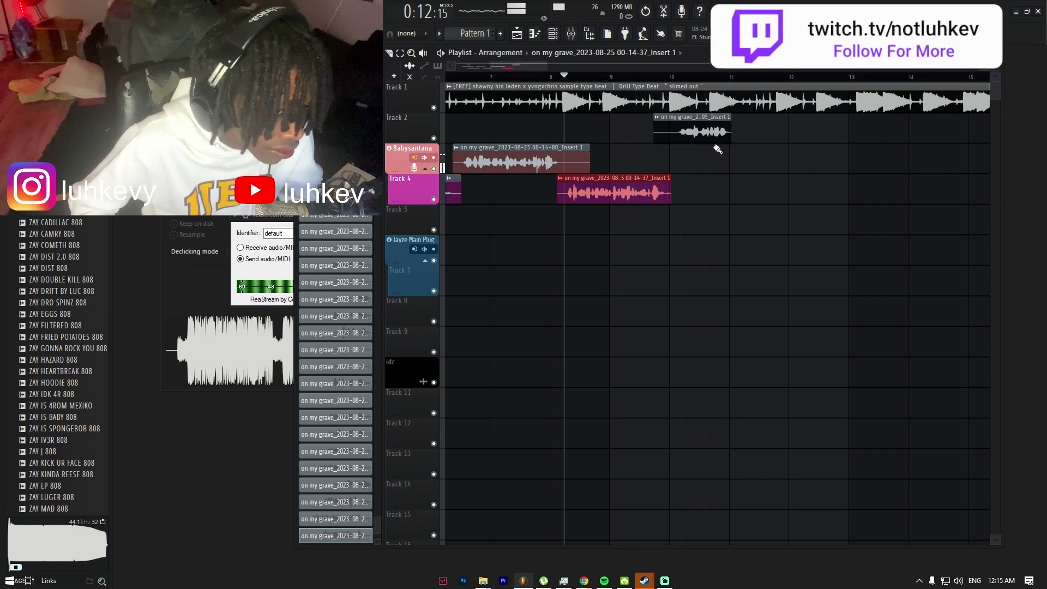
# Step: Play back the section around bars 8 to 11 repeatedly to check the vocal timing before the next line
pyautogui.scroll(4, 676, 147)
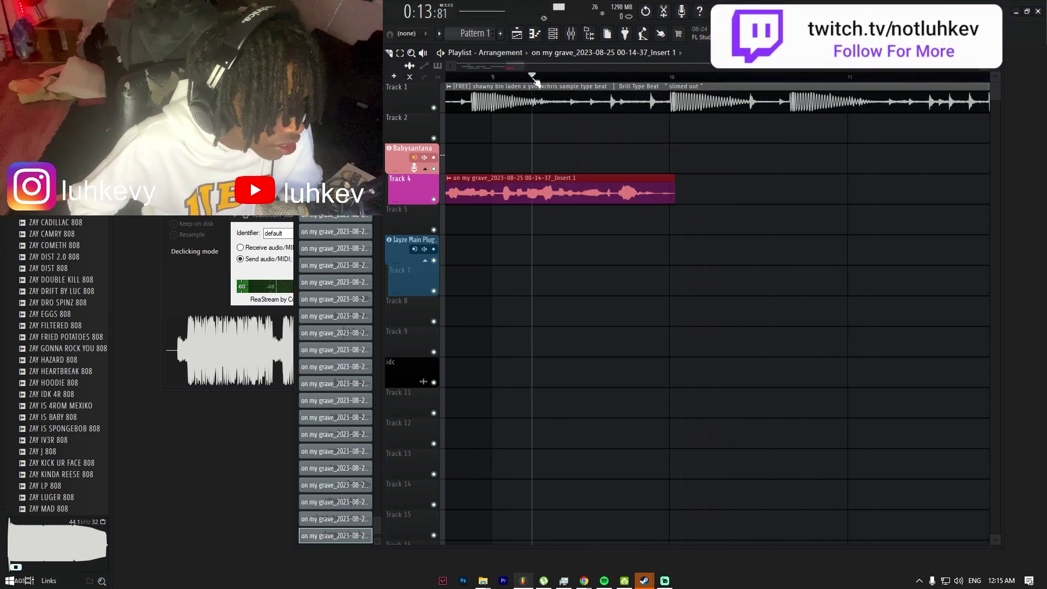
pyautogui.scroll(-5, 614, 226)
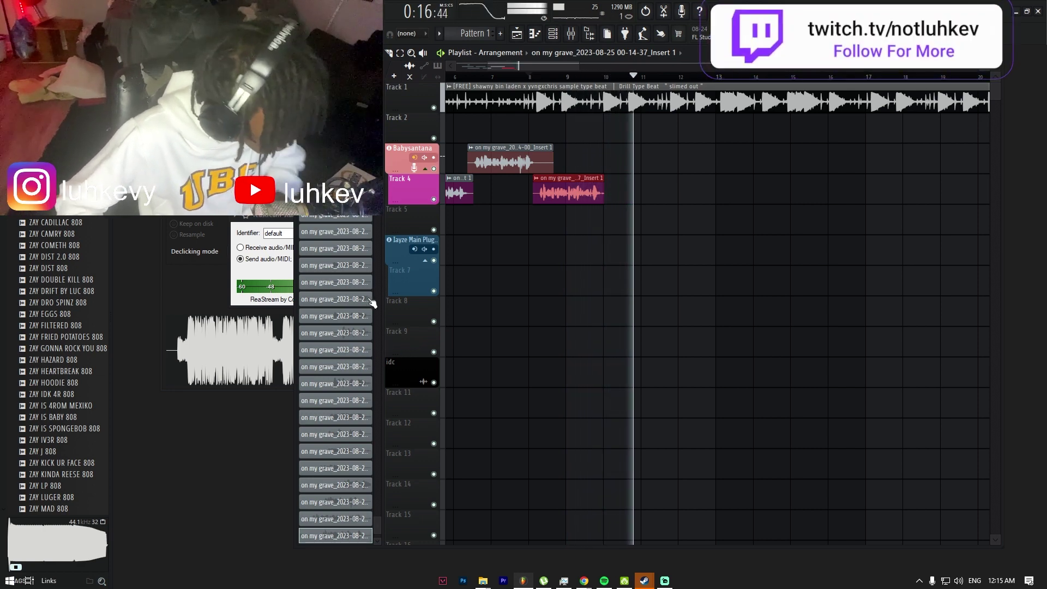
pyautogui.press('space')
pyautogui.scroll(3, 571, 216)
pyautogui.click(701, 77)
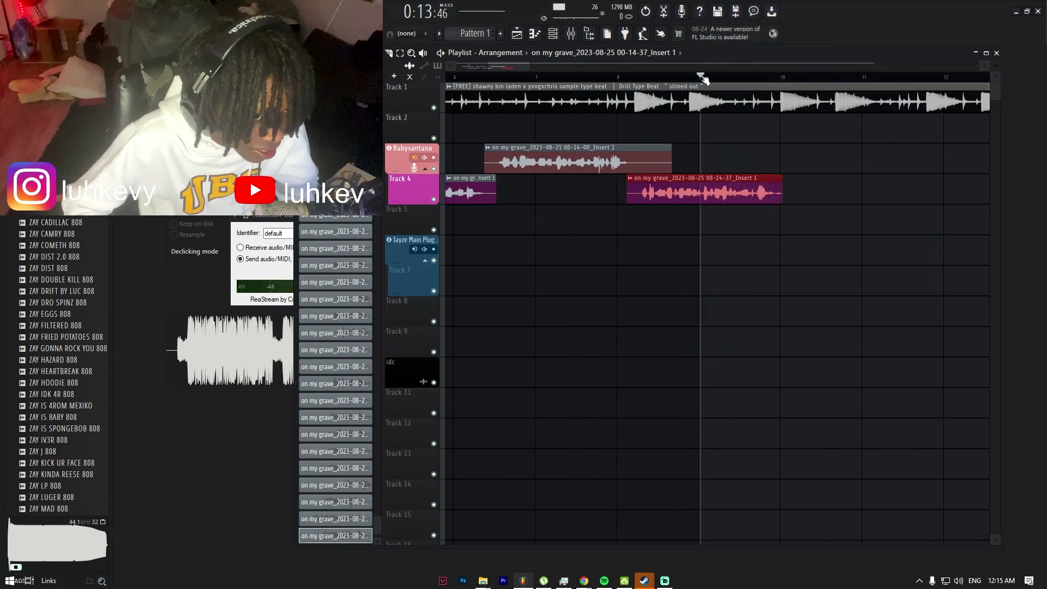
pyautogui.press('space')
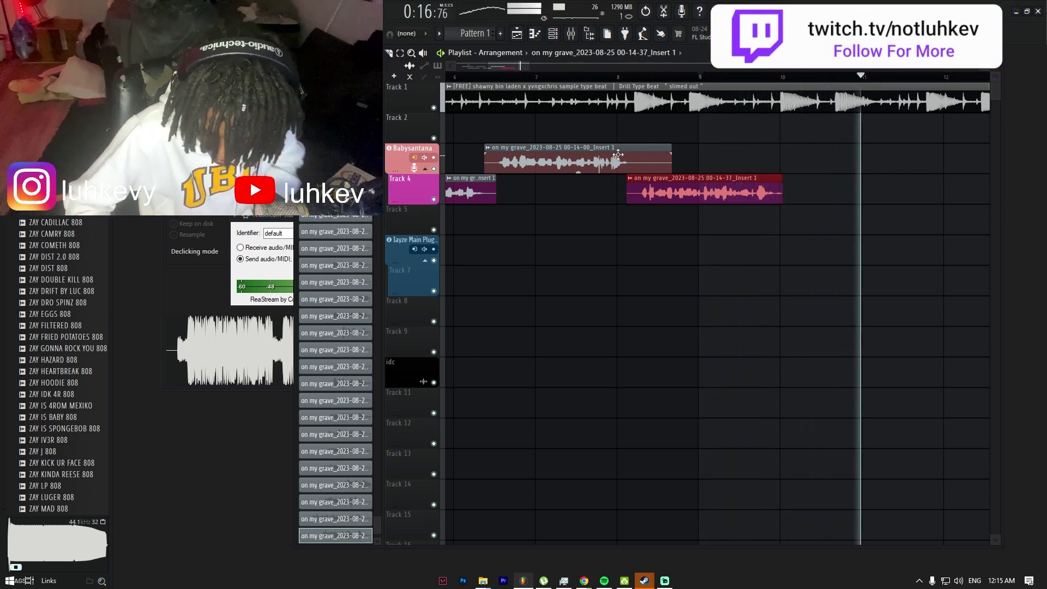
pyautogui.scroll(2, 684, 231)
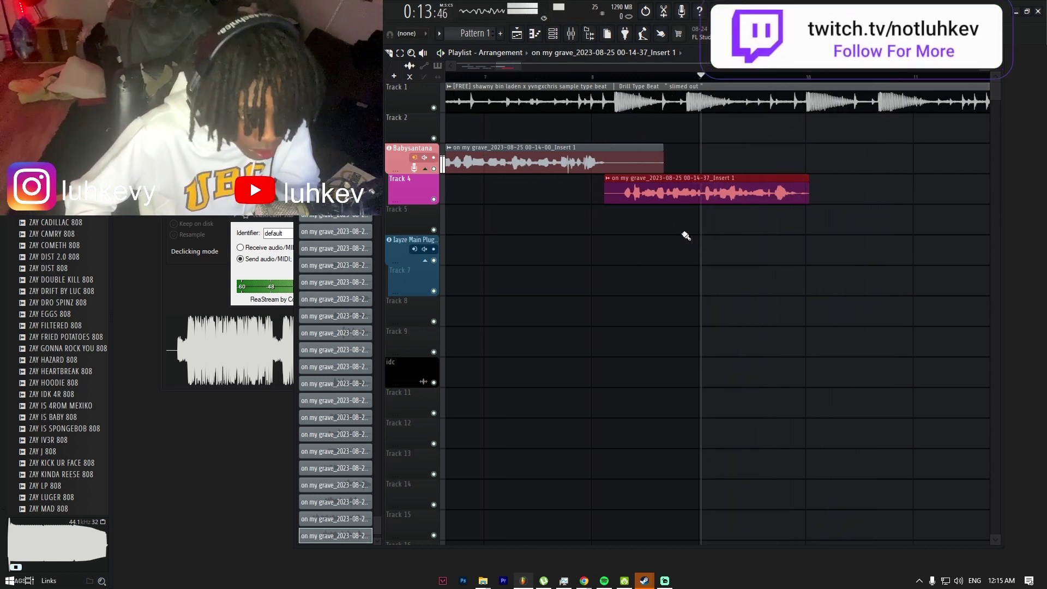
pyautogui.scroll(-1, 693, 159)
pyautogui.scroll(-1, 696, 161)
pyautogui.press('space')
pyautogui.scroll(-2, 713, 158)
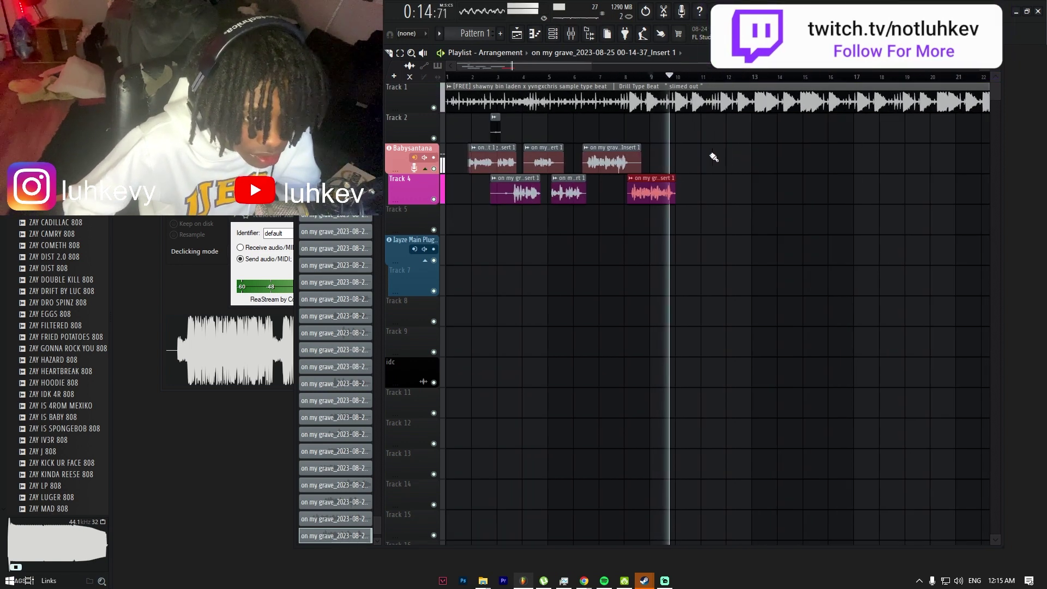
# Step: Record the next line from just before bar 9, restarting the Track 2 attempt and keeping the take on Track 5
pyautogui.scroll(4, 664, 159)
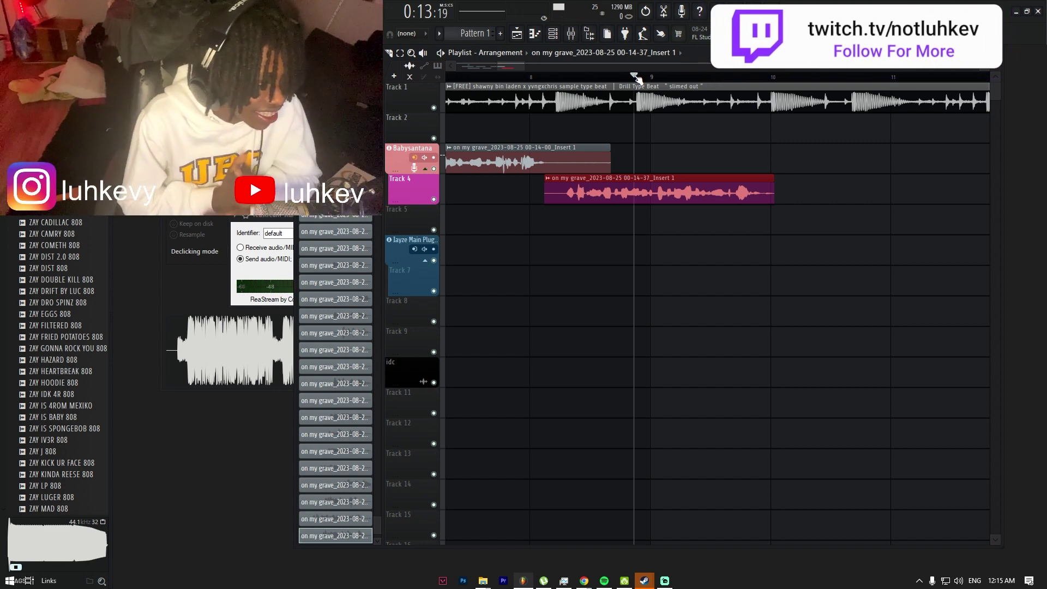
pyautogui.press('space')
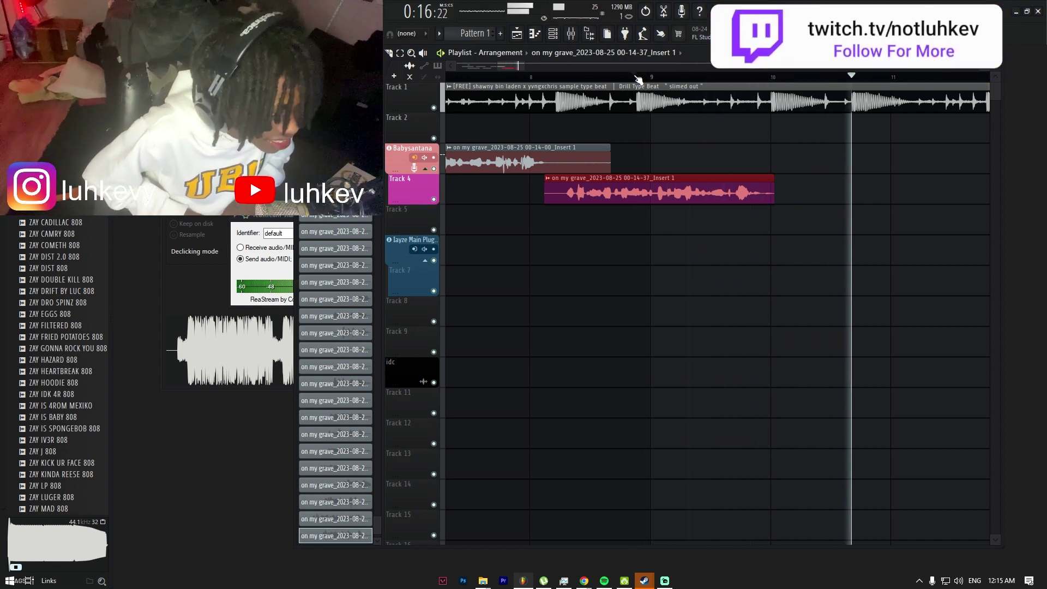
pyautogui.click(638, 79)
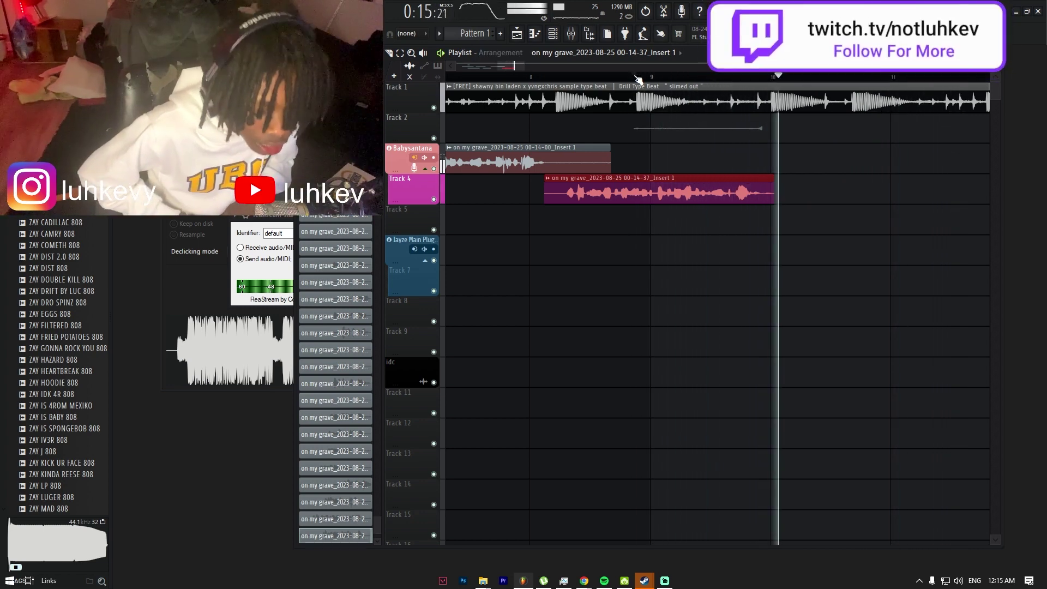
pyautogui.click(638, 79)
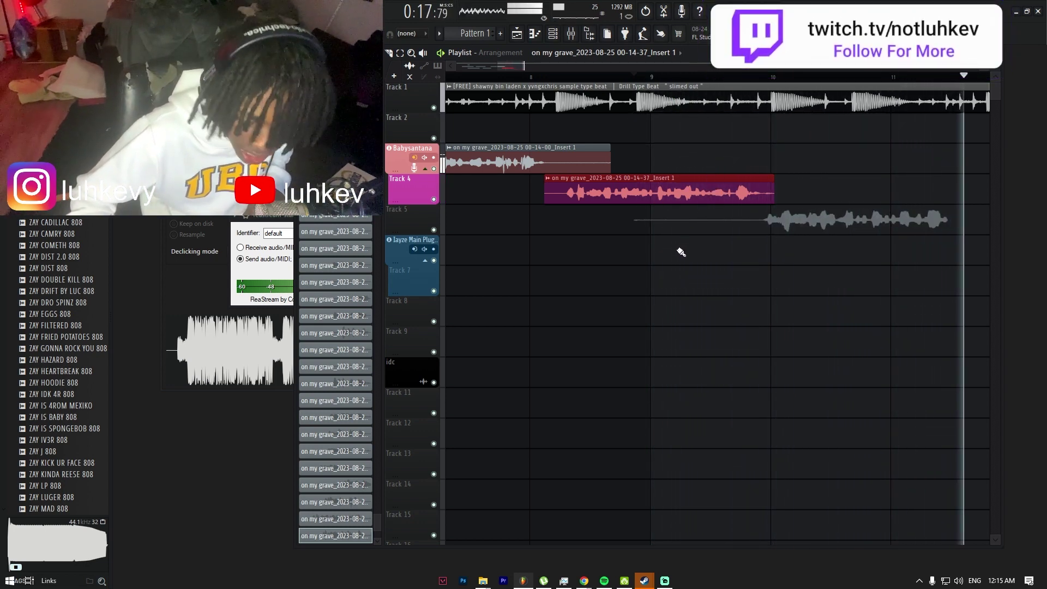
pyautogui.press('space')
pyautogui.press('space')
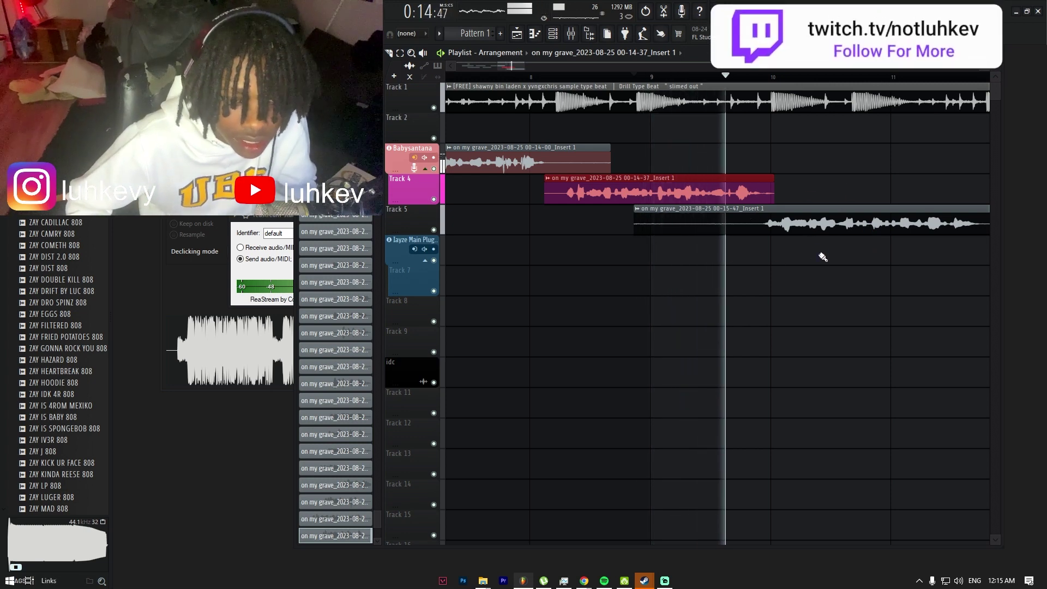
# Step: Move the Track 5 take starting near bar 9 onto the Babysantana track and play on from between bars 10 and 11
pyautogui.click(812, 232)
pyautogui.hotkey('shift', 'Up')
pyautogui.hotkey('shift', 'Up')
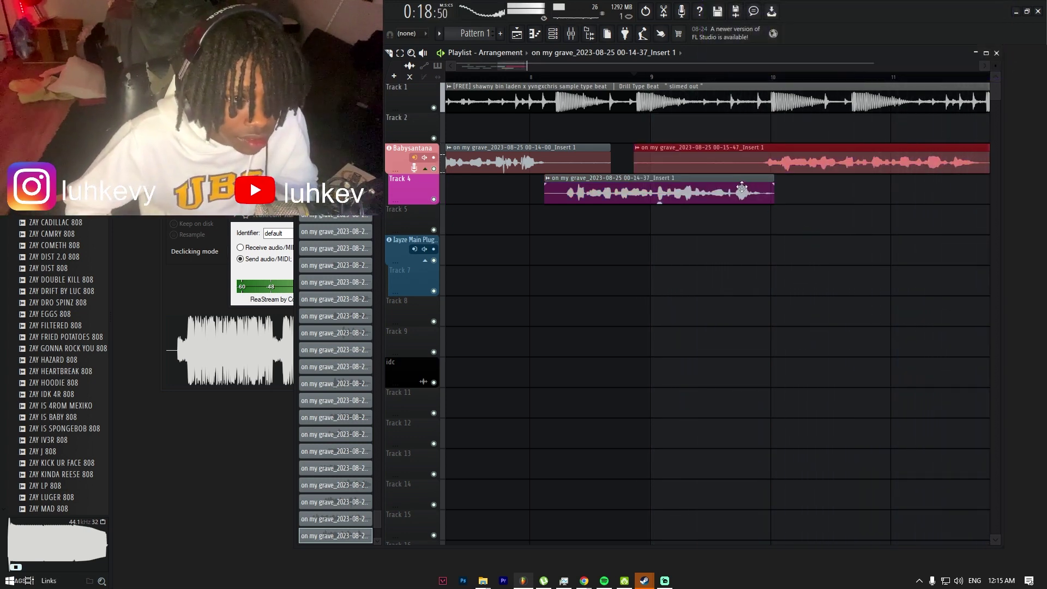
pyautogui.scroll(-3, 785, 77)
pyautogui.click(796, 76)
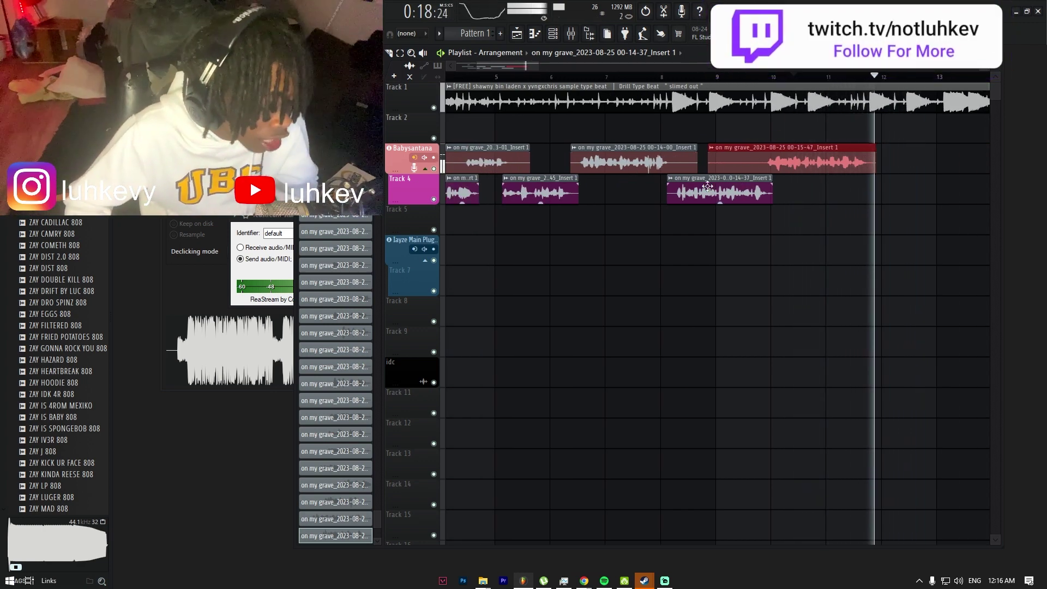
# Step: Record the following line from between bars 10 and 11, discarding the silent Track 2 take and rerecording on Track 5
pyautogui.press('space')
pyautogui.press('space')
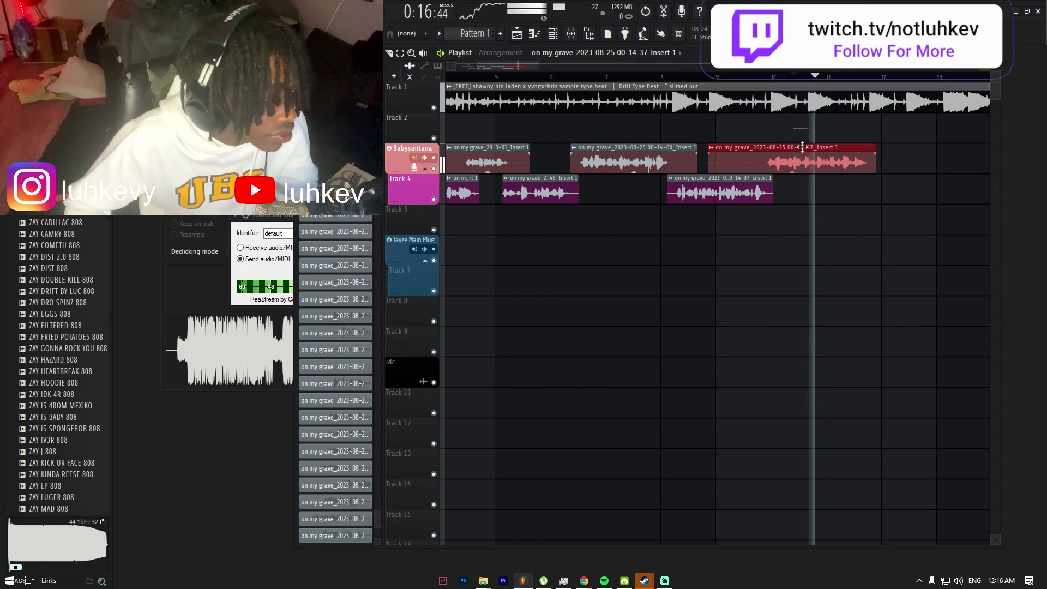
pyautogui.press('space')
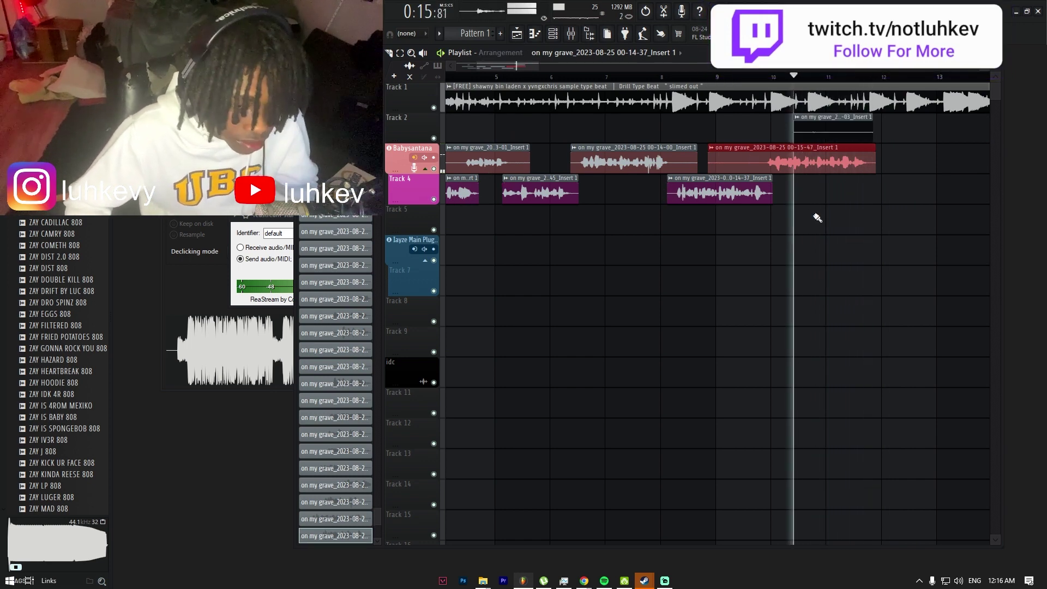
pyautogui.press('space')
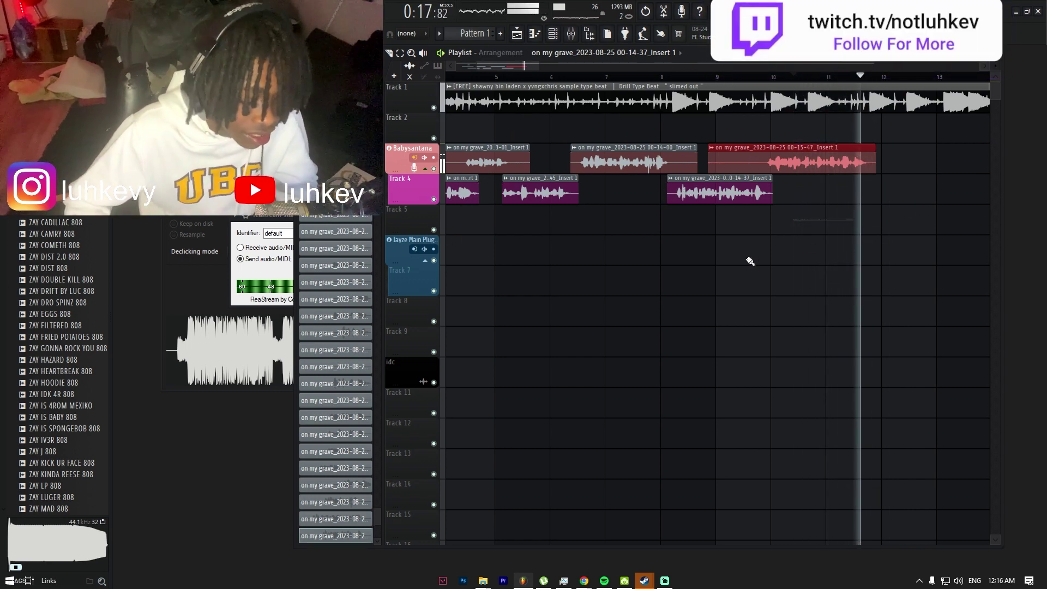
pyautogui.press('space')
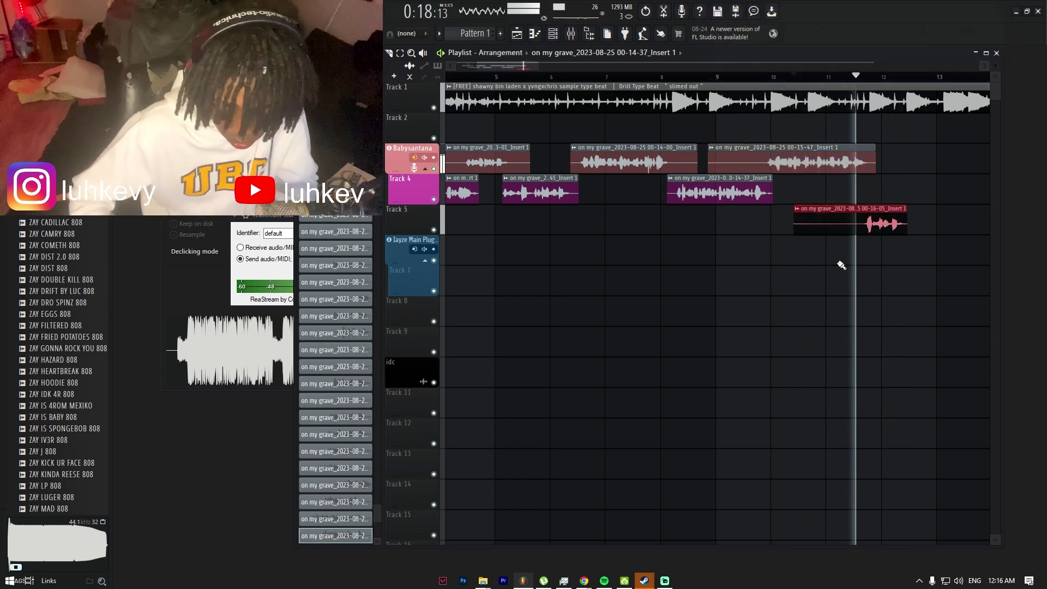
# Step: Move the Track 5 take starting between bars 10 and 11 up to Track 4
pyautogui.hotkey('shift', 'Up')
pyautogui.hotkey('shift', 'Up')
pyautogui.hotkey('shift', 'Down')
# Step: Record the next line near bar 12, move the take from Track 2 to the Babysantana track and play it back
pyautogui.press('space')
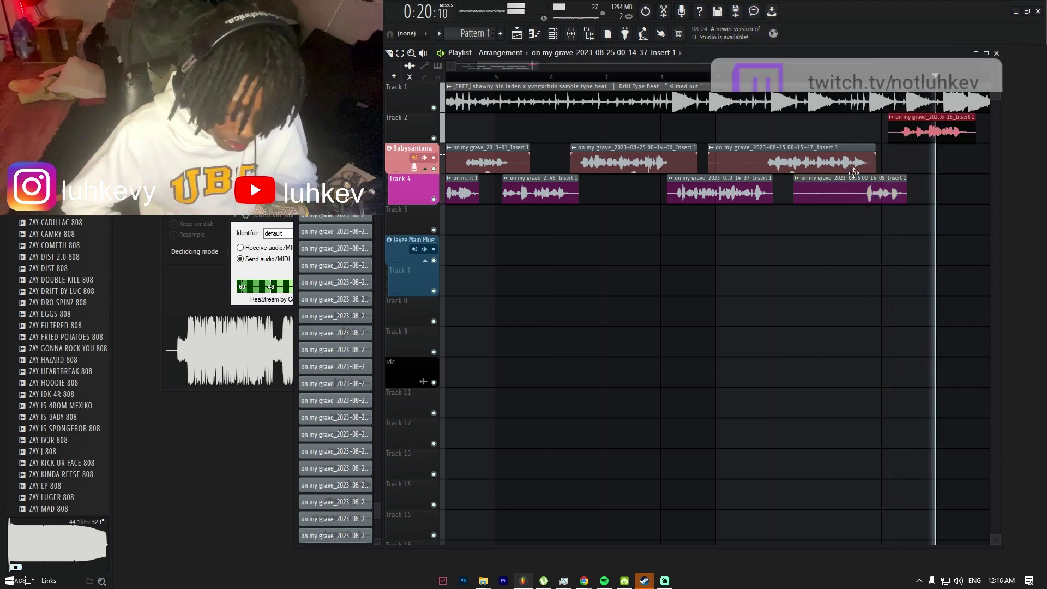
pyautogui.moveTo(909, 132); pyautogui.dragTo(872, 159)
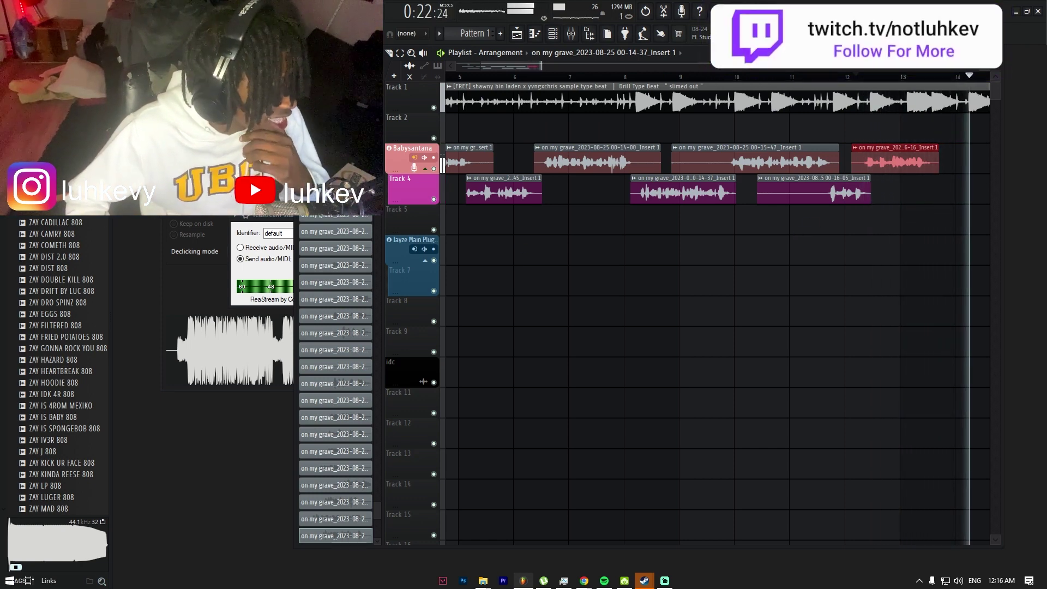
pyautogui.press('space')
pyautogui.scroll(-4, 676, 283)
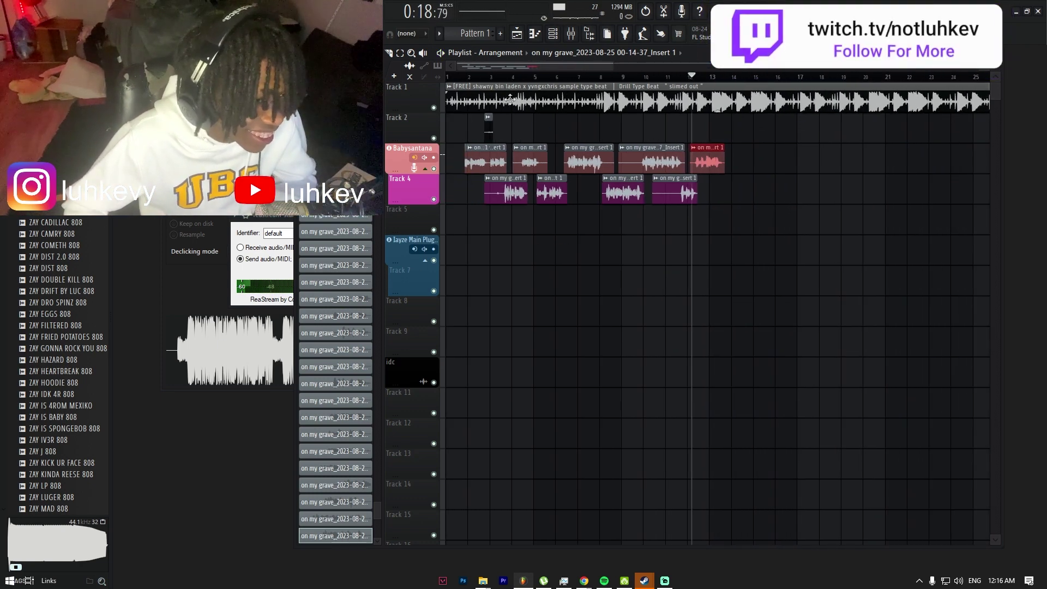
# Step: Record an opening vocal take from bar 1 onto Track 5, over the existing takes
pyautogui.scroll(4, 510, 98)
pyautogui.scroll(-4, 496, 67)
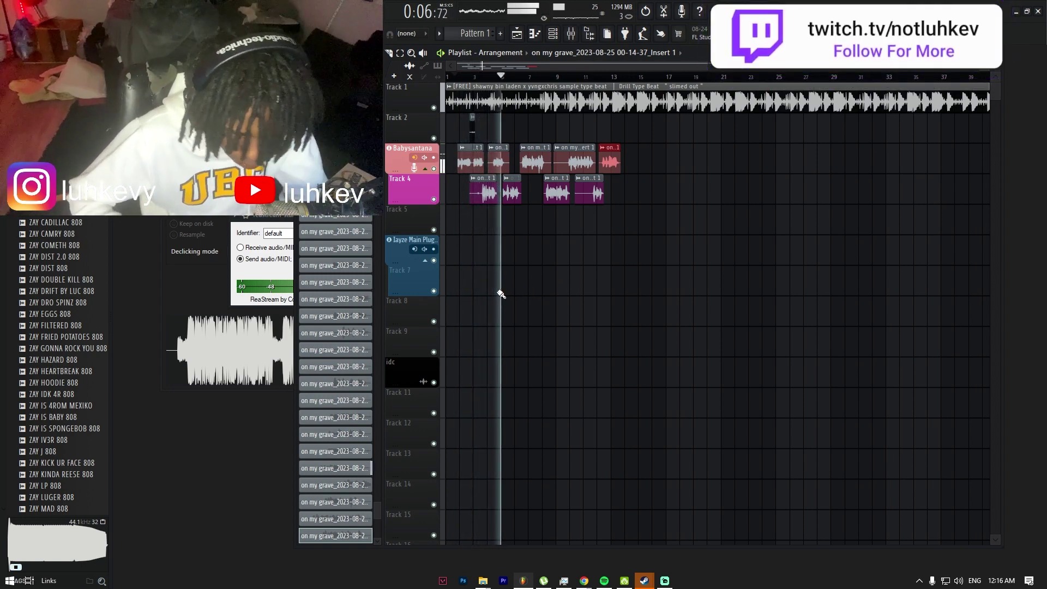
pyautogui.press('space')
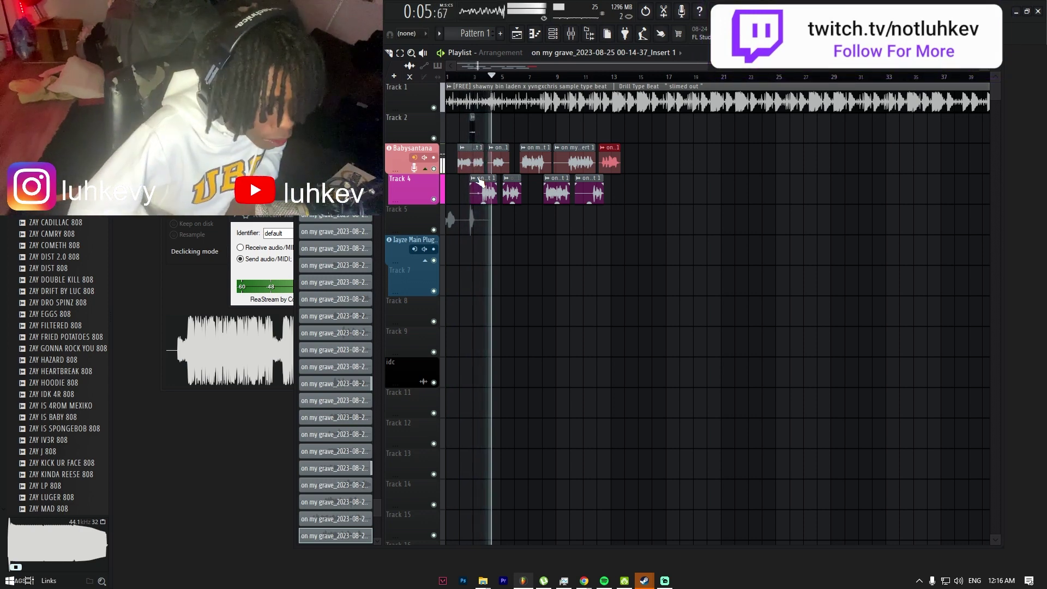
pyautogui.press('space')
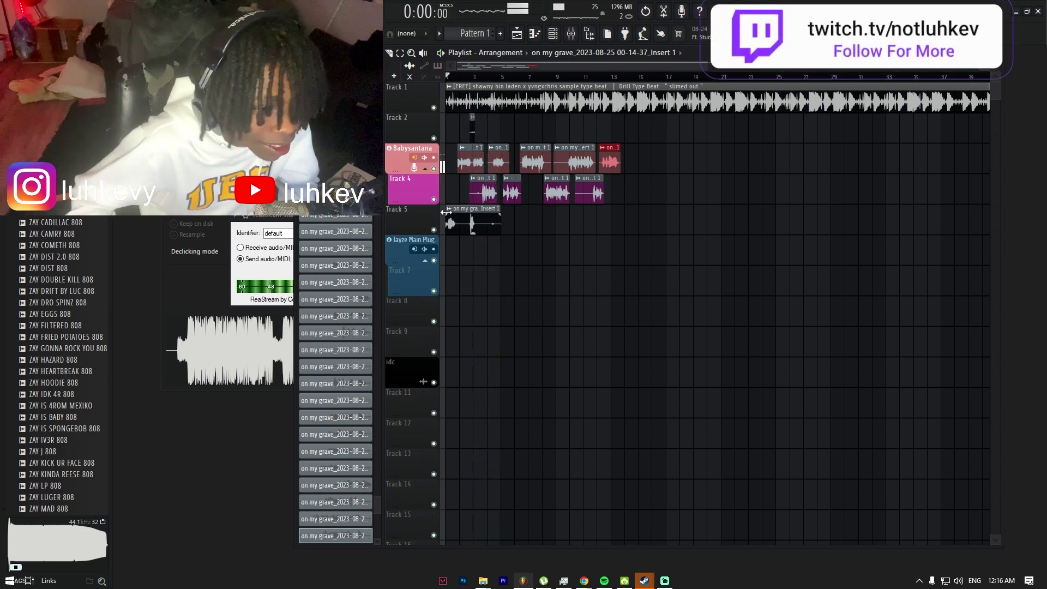
# Step: Trim the start of the new Track 5 take to about bar 2, route it to mixer track 2 and play it back
pyautogui.doubleClick(446, 211)
pyautogui.press('Escape')
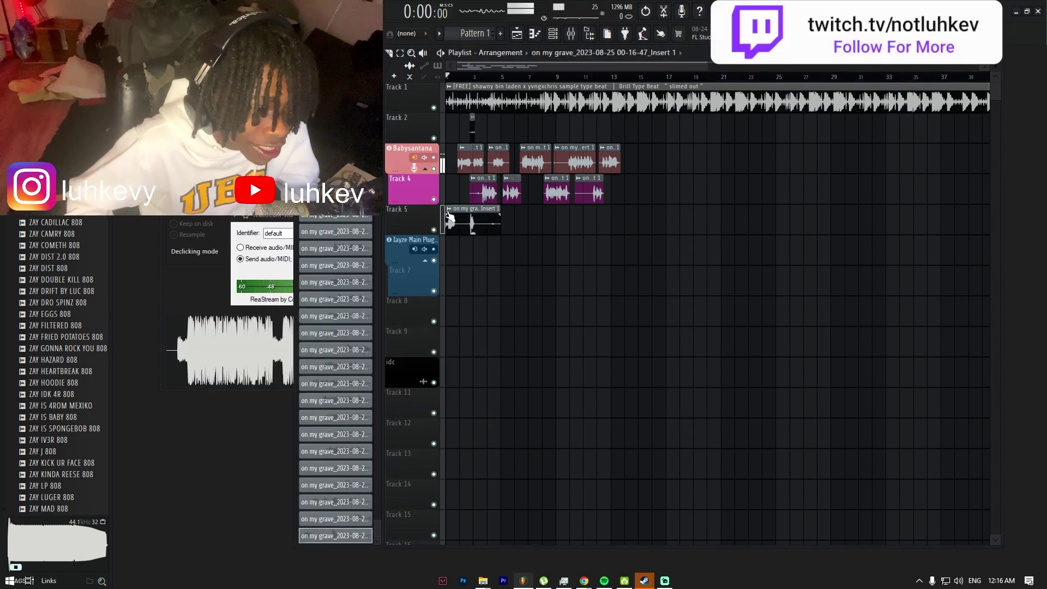
pyautogui.doubleClick(463, 219)
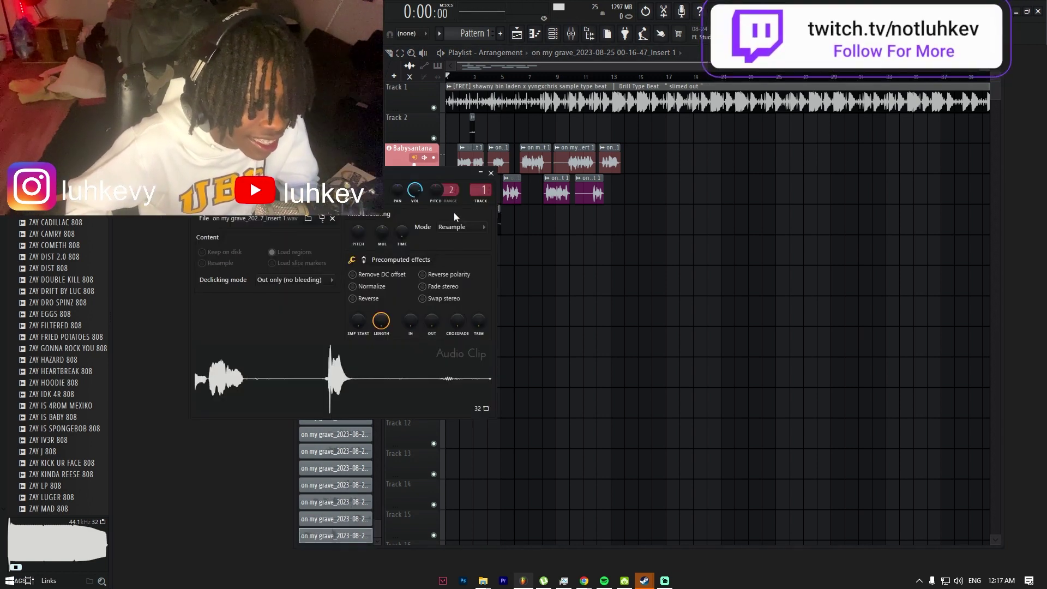
pyautogui.click(491, 173)
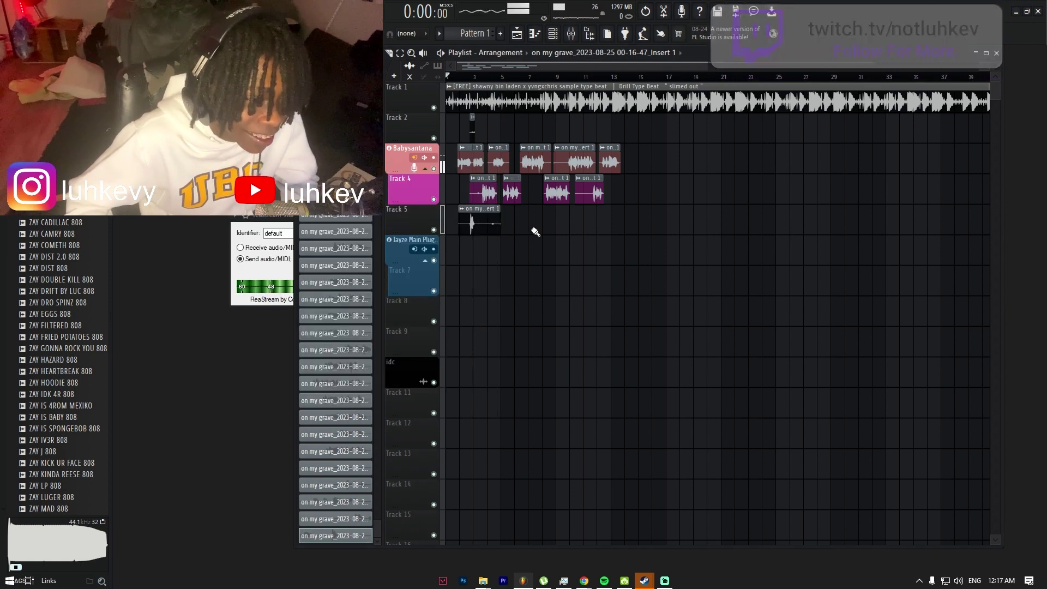
pyautogui.keyDown('ctrl'); pyautogui.click(473, 216); pyautogui.keyUp('ctrl')
pyautogui.hotkey('shift', 'Up')
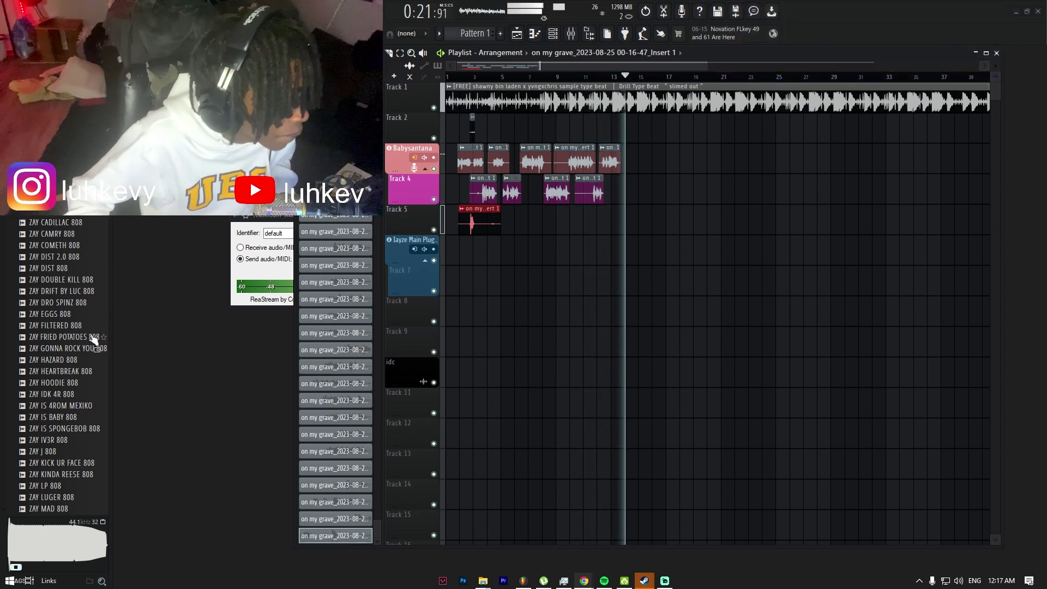
# Step: Replay the opening from bar 1 and adjust the Track 5 take's volume in its clip settings
pyautogui.click(450, 77)
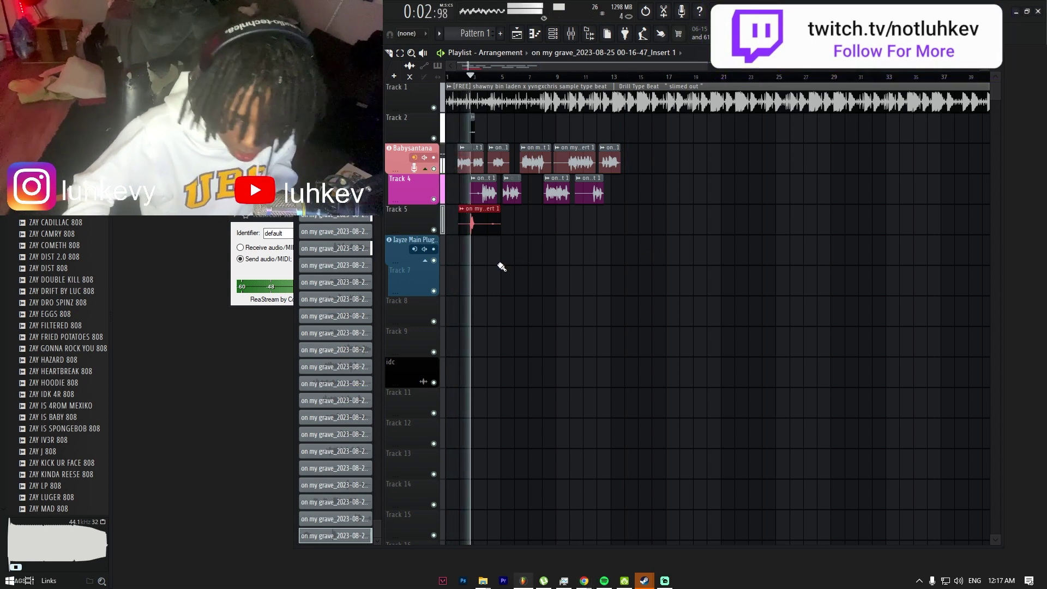
pyautogui.press('F9')
pyautogui.press('F9')
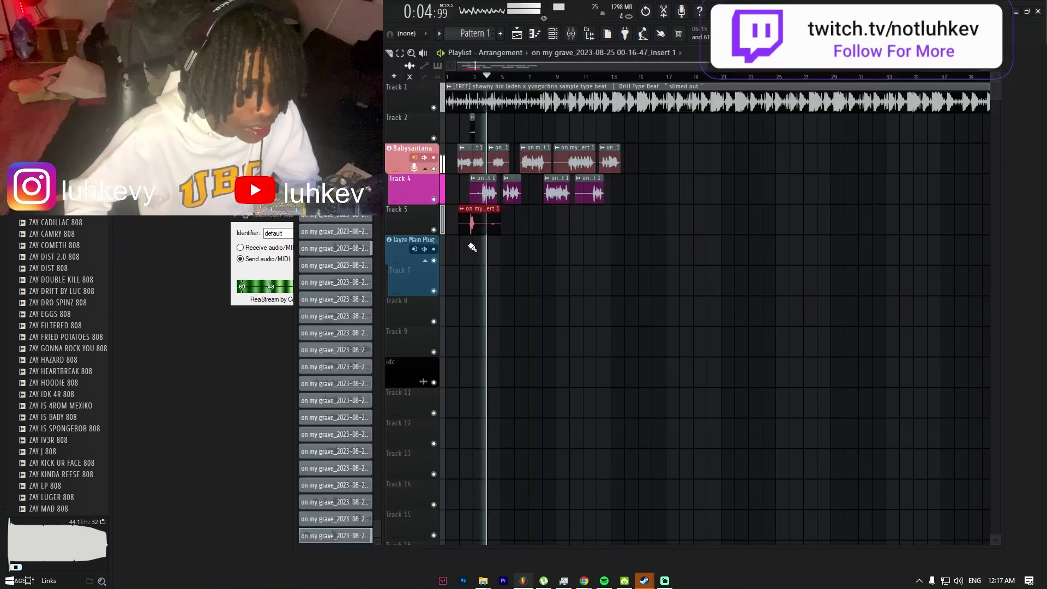
pyautogui.press('space')
pyautogui.doubleClick(472, 231)
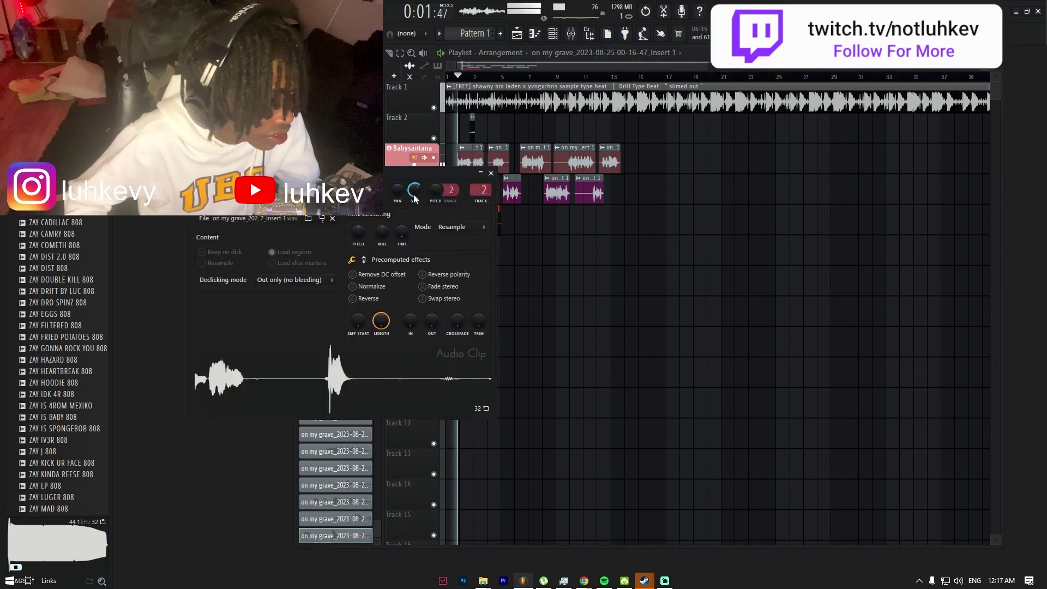
pyautogui.press('Escape')
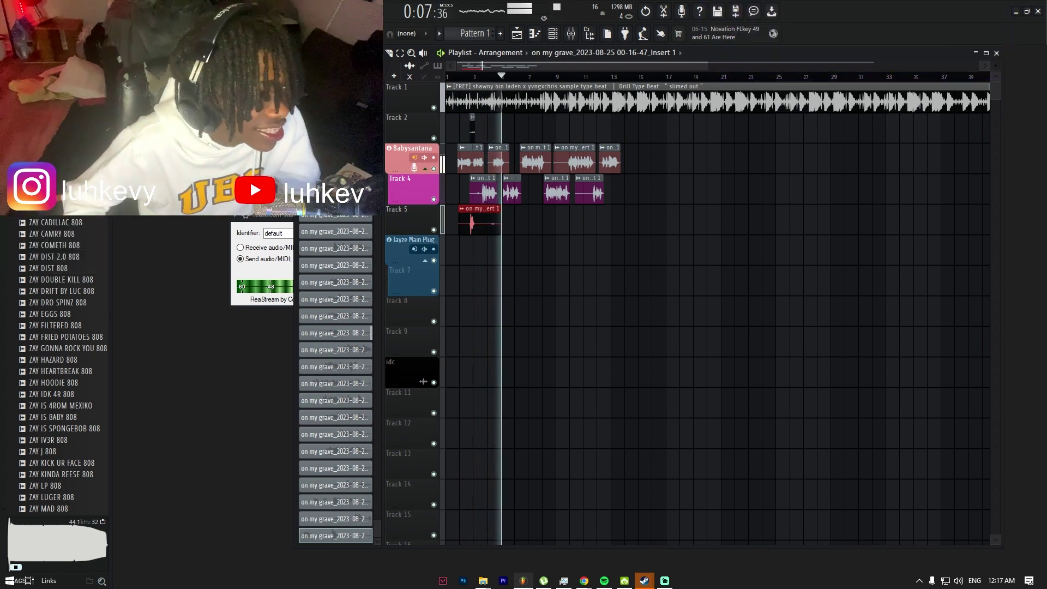
# Step: Save the project as an FL Studio song file under a new name in the goyard bag folder
pyautogui.hotkey('ctrl', 's')
pyautogui.write('N')
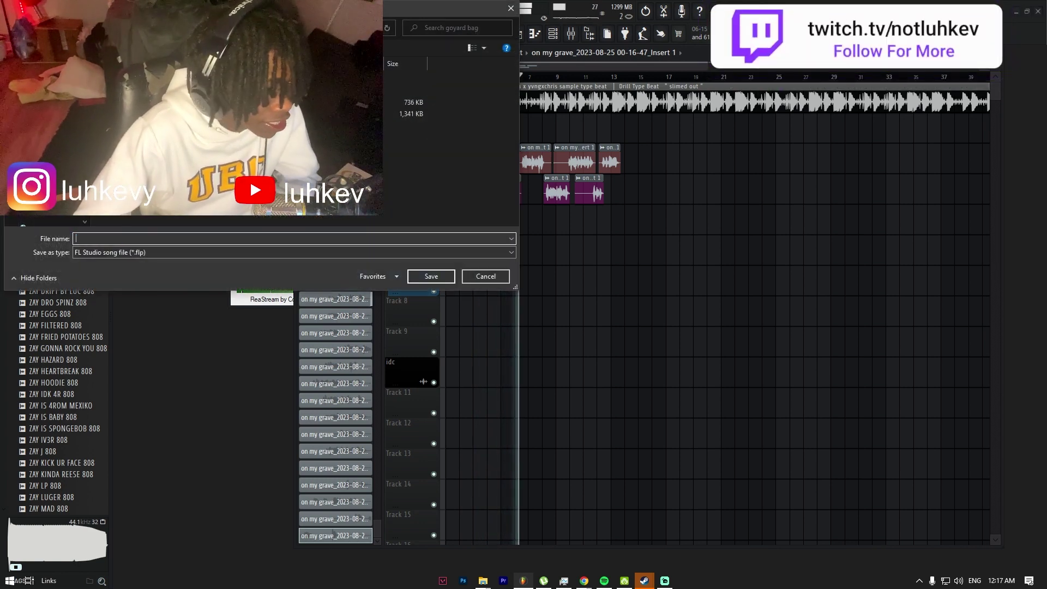
pyautogui.write('UNTITLED')
pyautogui.press('Return')
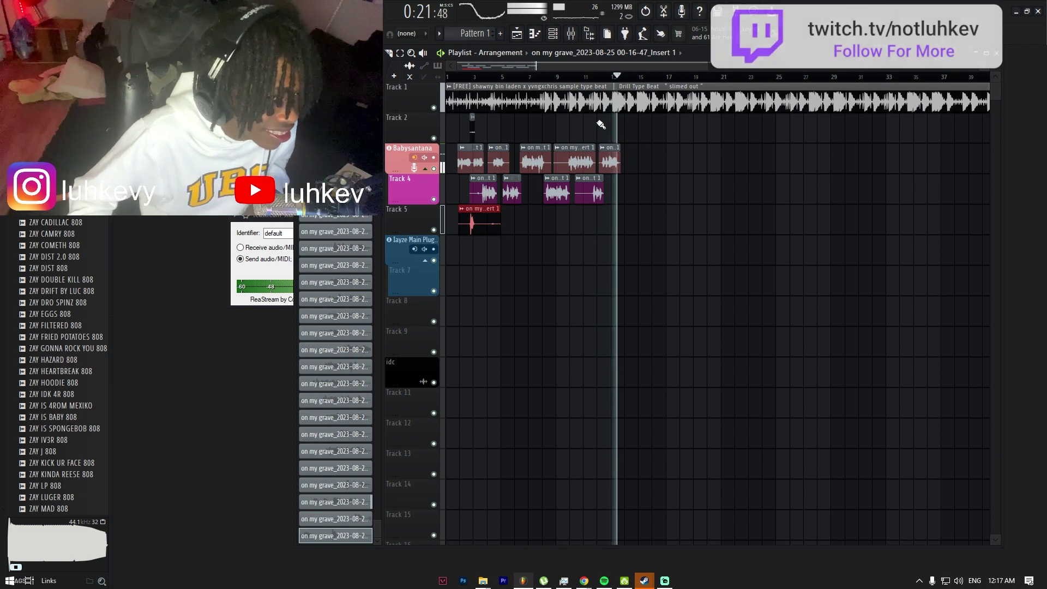
# Step: Record the next line from about bar 13 on Track 2, retaking it once, and move the take down to Track 4
pyautogui.click(613, 77)
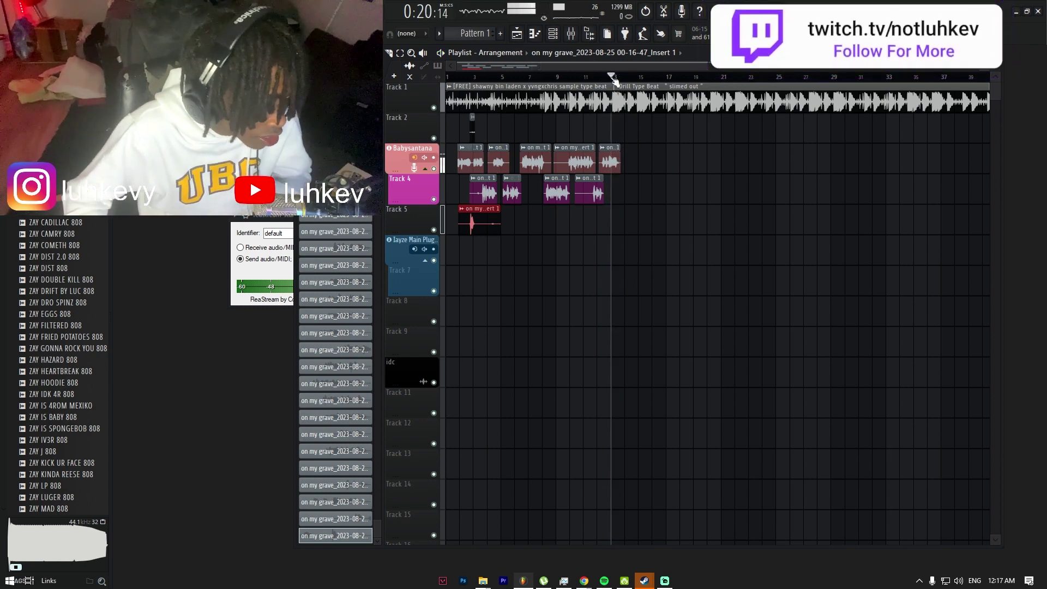
pyautogui.press('space')
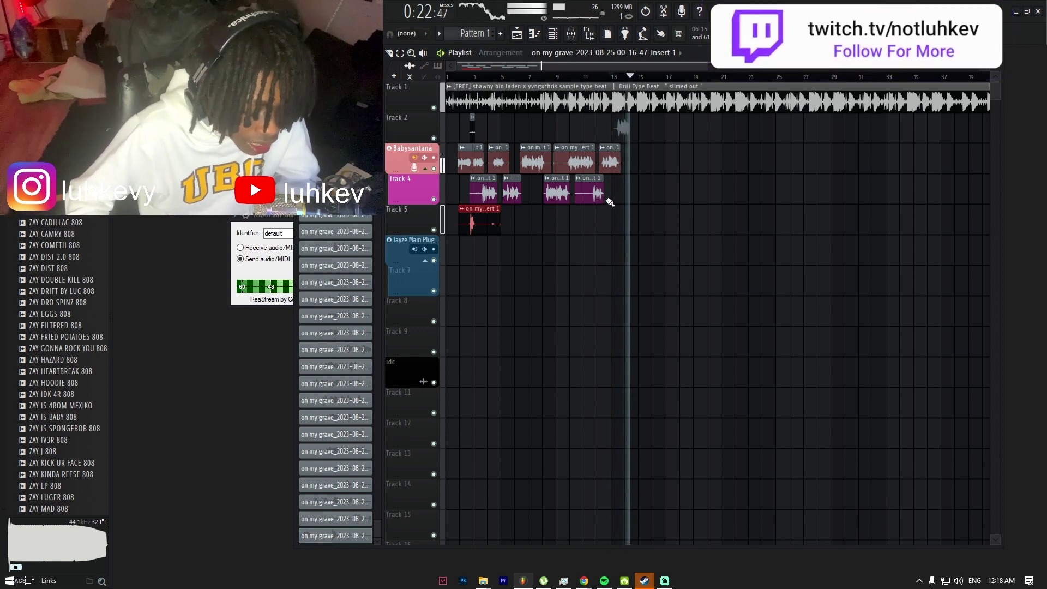
pyautogui.press('space')
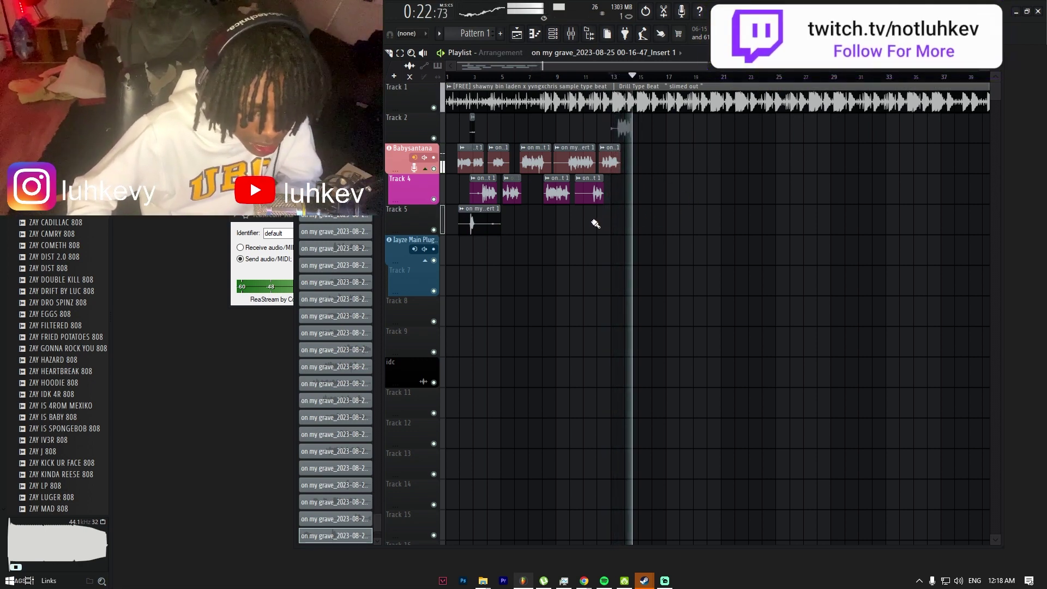
pyautogui.press('space')
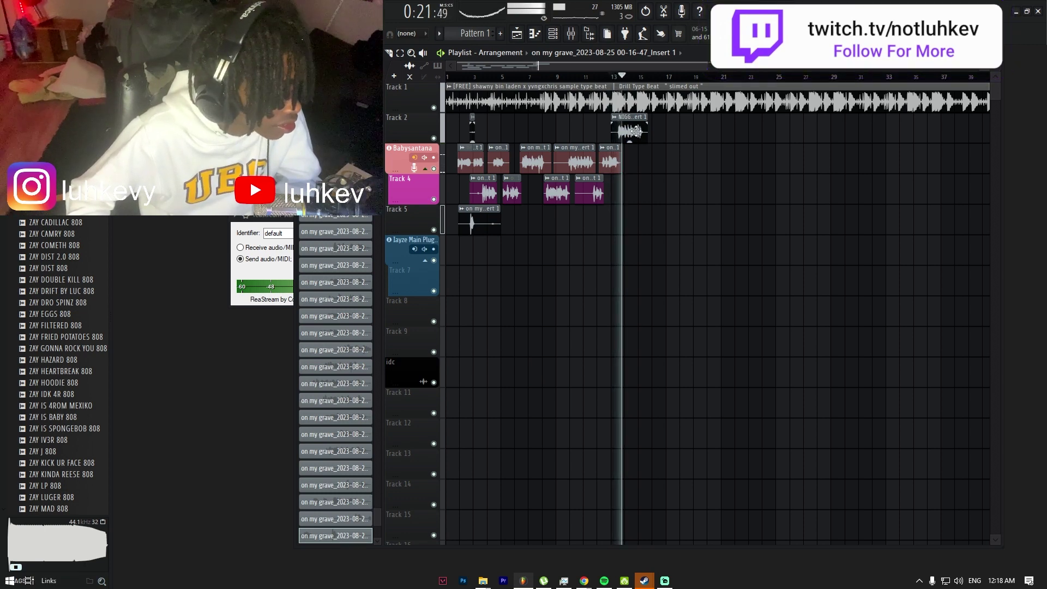
pyautogui.hotkey('shift', 'Down')
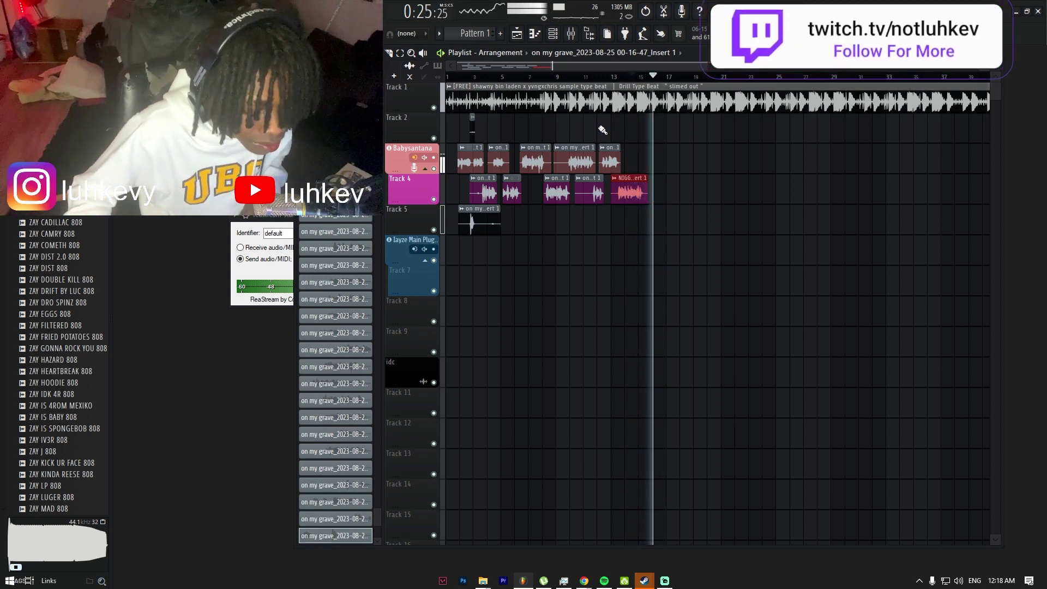
# Step: Record the following line on Track 5 from just before bar 14 and trim its start to just before bar 15
pyautogui.scroll(5, 626, 330)
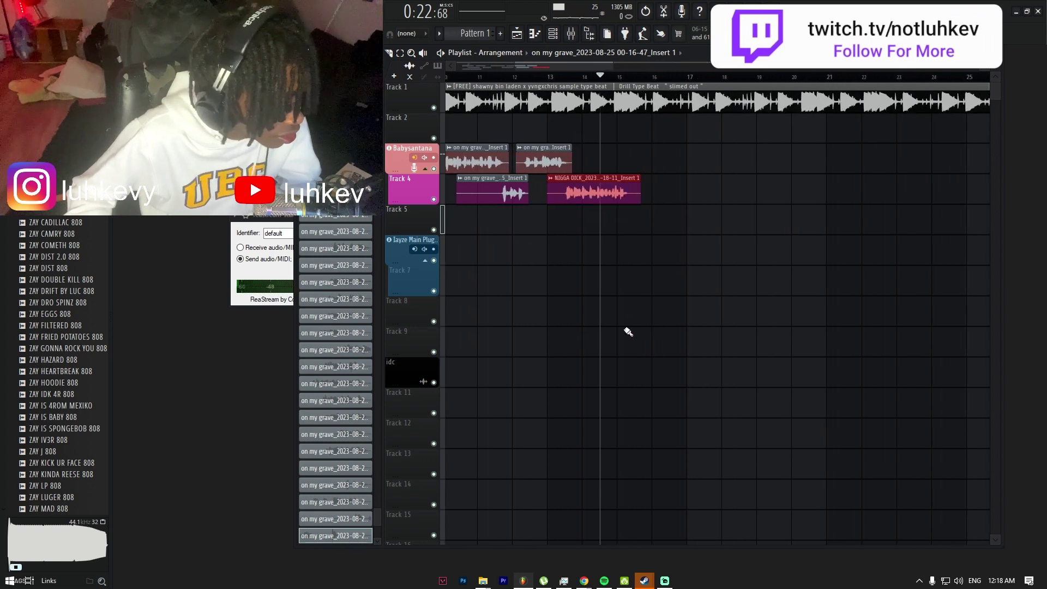
pyautogui.scroll(-4, 602, 305)
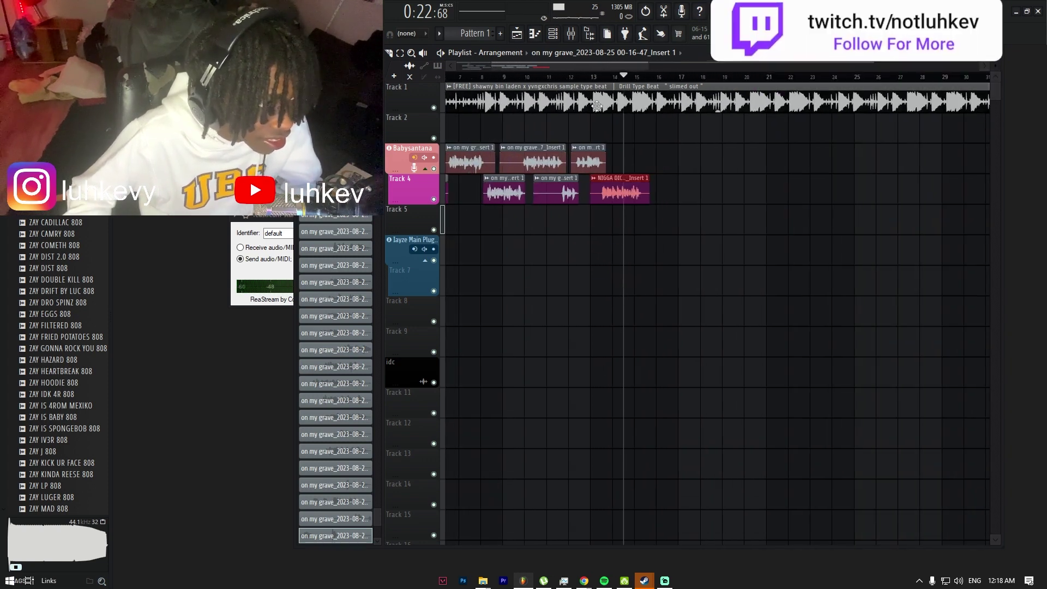
pyautogui.click(615, 79)
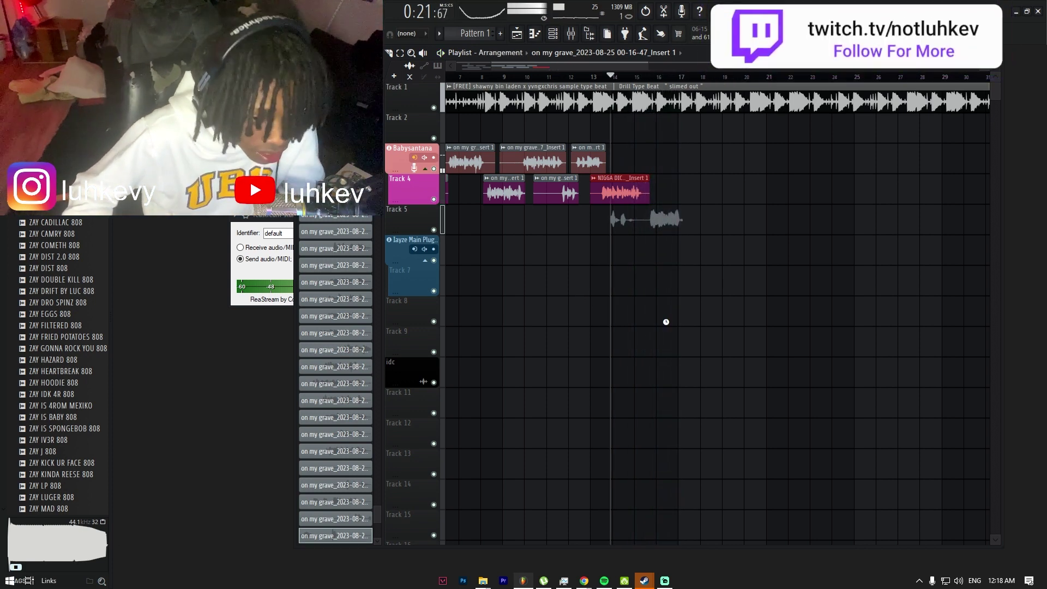
pyautogui.click(618, 220)
pyautogui.moveTo(612, 217); pyautogui.dragTo(631, 212)
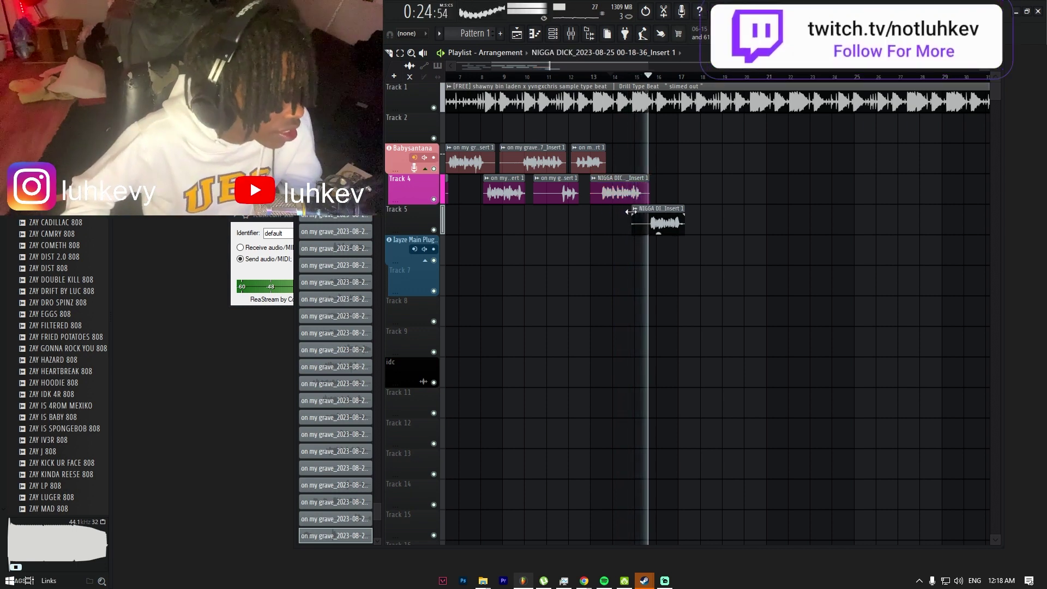
# Step: Record another line on Track 2 from about bar 17 and move both new takes onto the Babysantana track
pyautogui.click(666, 222)
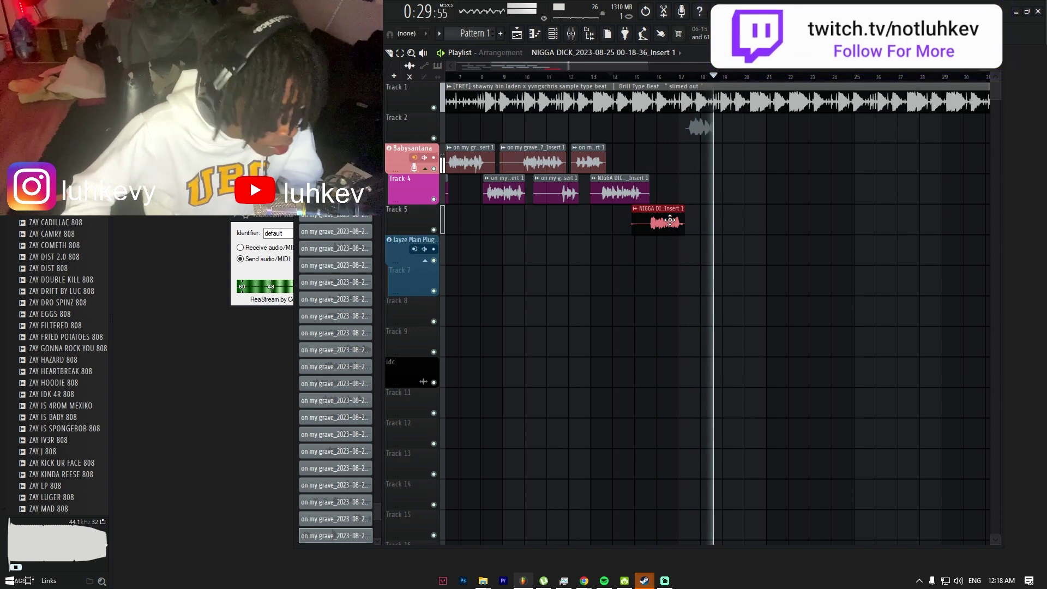
pyautogui.press('space')
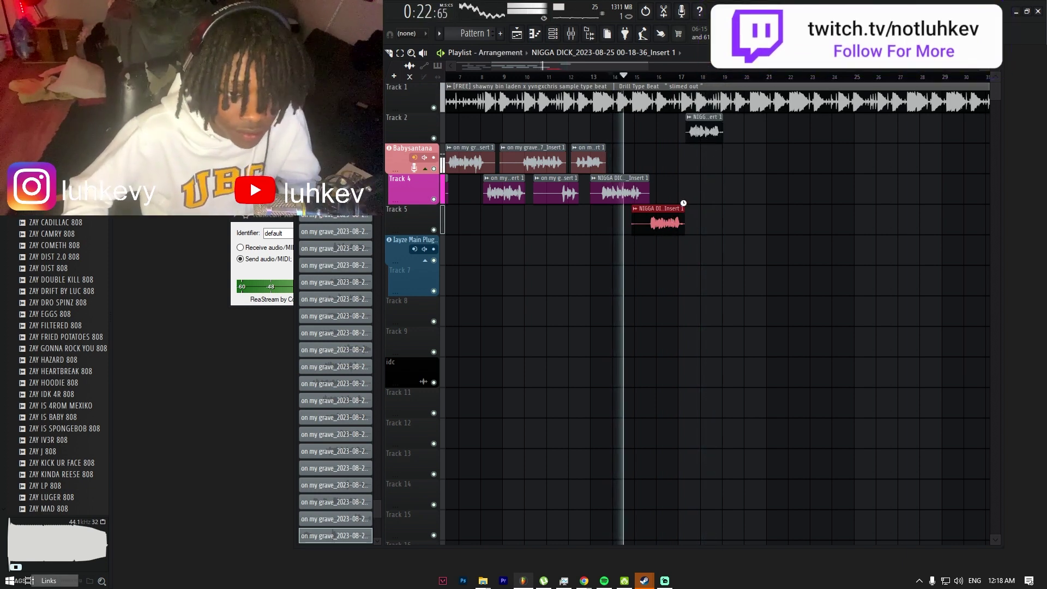
pyautogui.moveTo(663, 223); pyautogui.dragTo(663, 162)
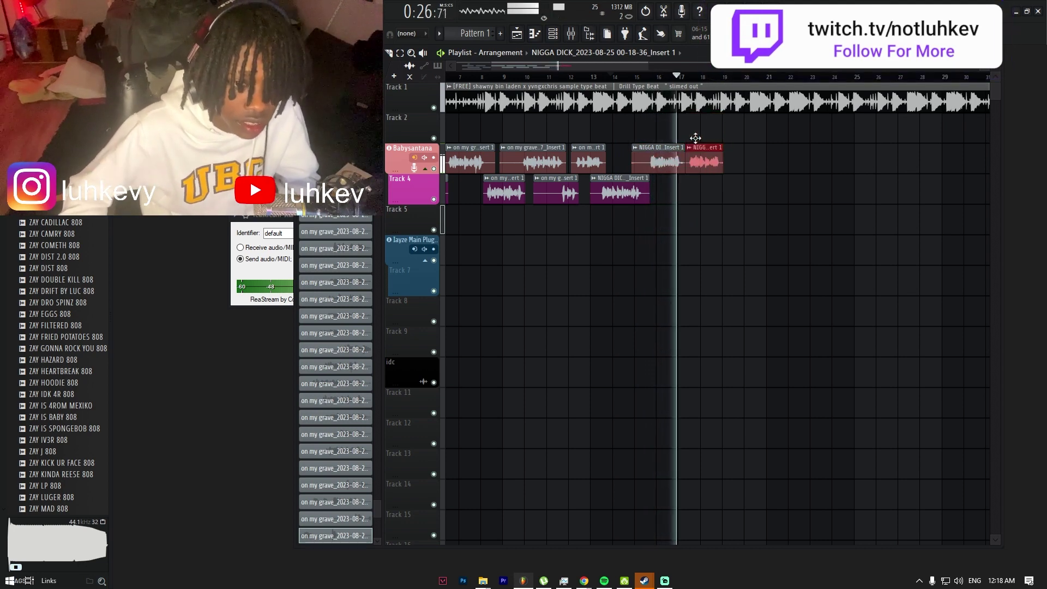
pyautogui.moveTo(695, 138); pyautogui.dragTo(695, 169)
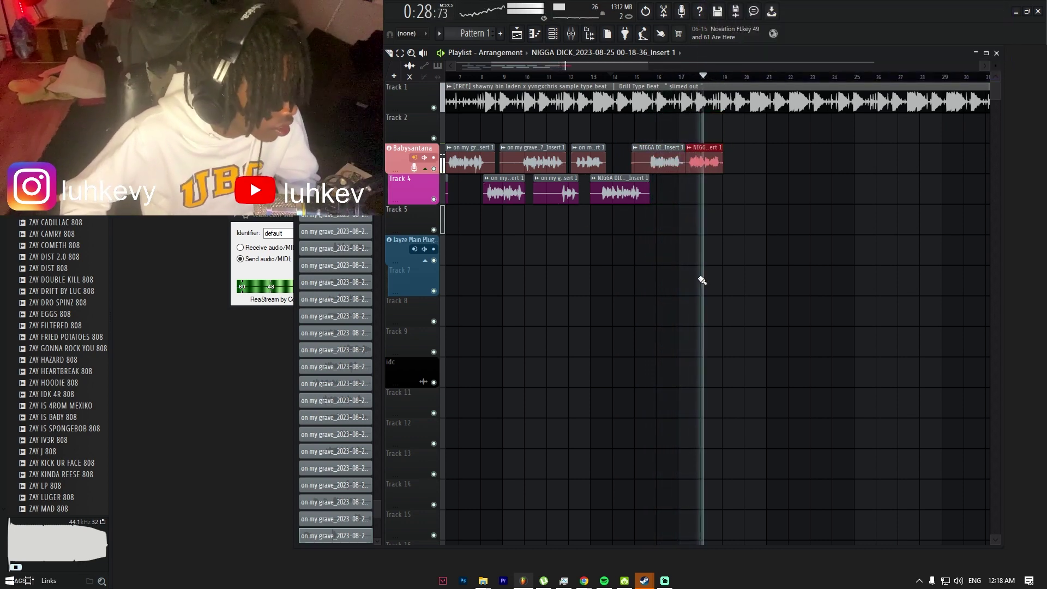
# Step: Play the arrangement from the start and review the opening takes, replaying from just before bar 3
pyautogui.scroll(-3, 520, 227)
pyautogui.scroll(-2, 746, 261)
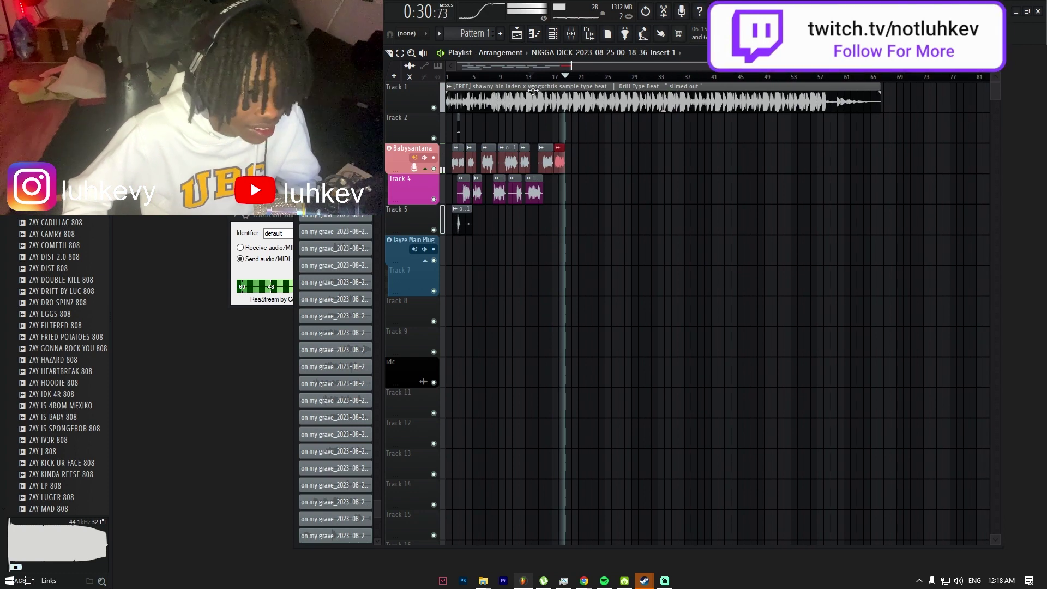
pyautogui.press('space')
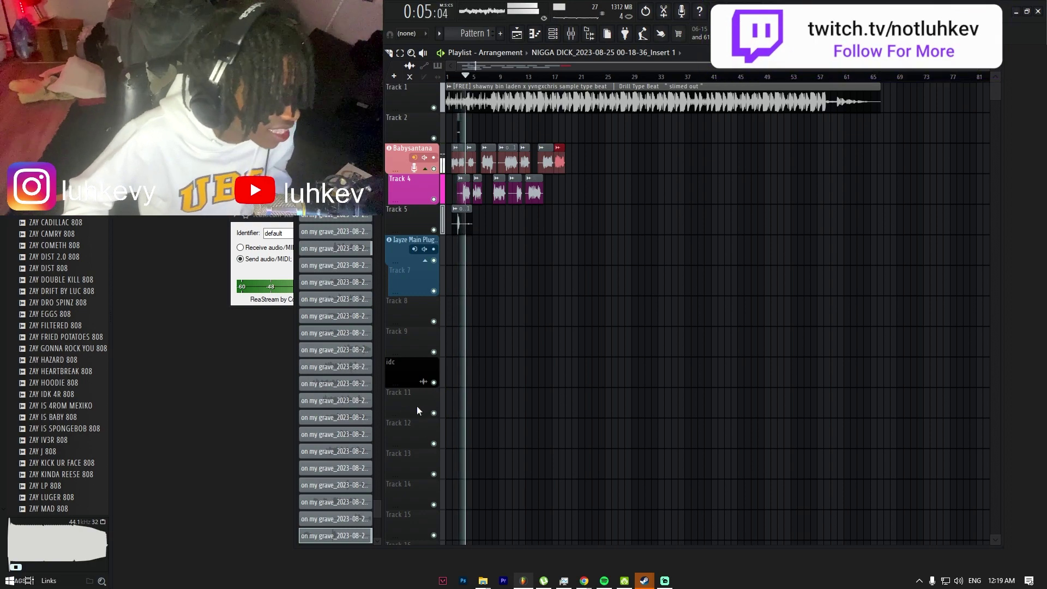
pyautogui.scroll(4, 535, 296)
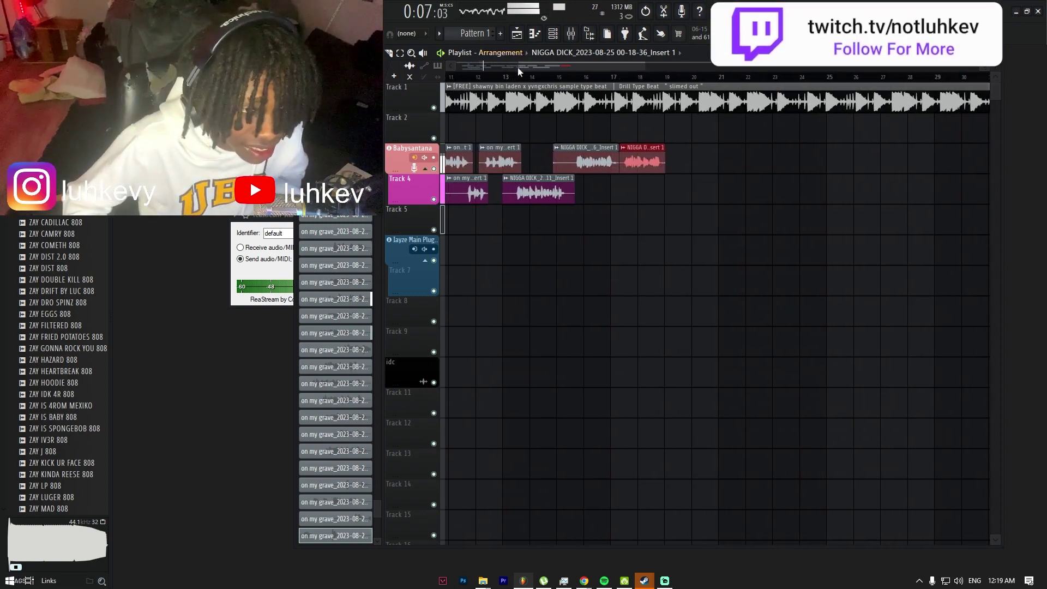
pyautogui.scroll(2, 526, 177)
pyautogui.moveTo(518, 66); pyautogui.dragTo(469, 67)
pyautogui.scroll(2, 525, 177)
pyautogui.click(584, 76)
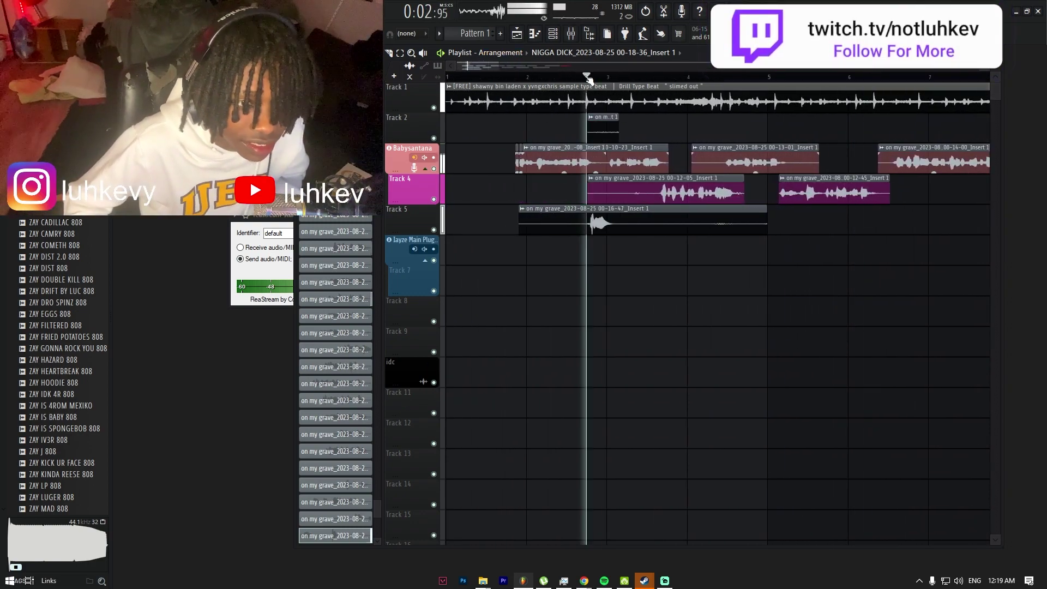
# Step: Slice the first Track 4 take between bars 3 and 4, delete its quiet lead-in and replay the section
pyautogui.scroll(1, 682, 197)
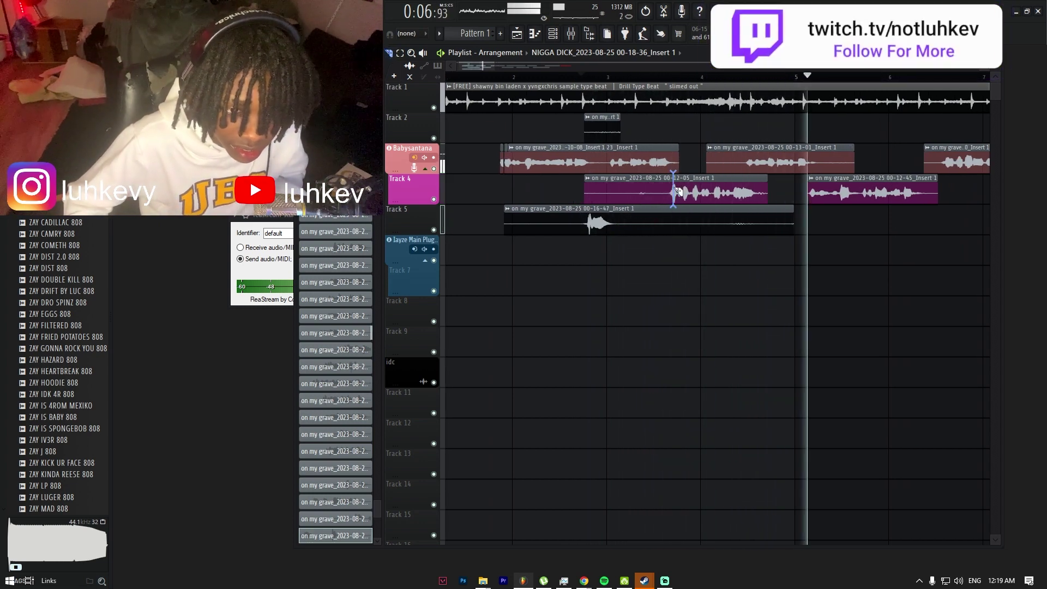
pyautogui.click(677, 190)
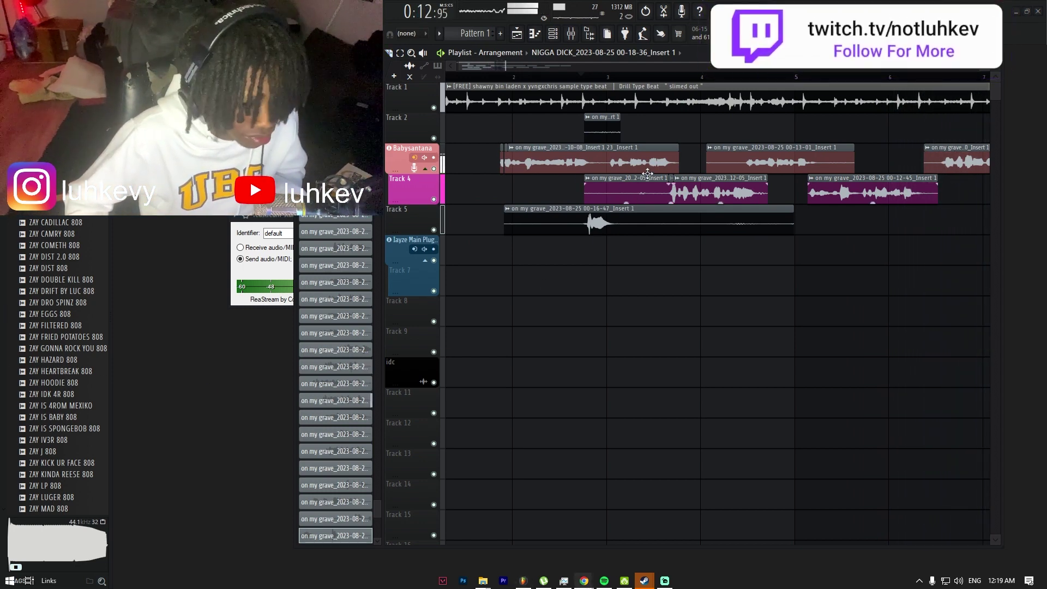
pyautogui.rightClick(638, 188)
pyautogui.scroll(4, 666, 198)
pyautogui.click(622, 192)
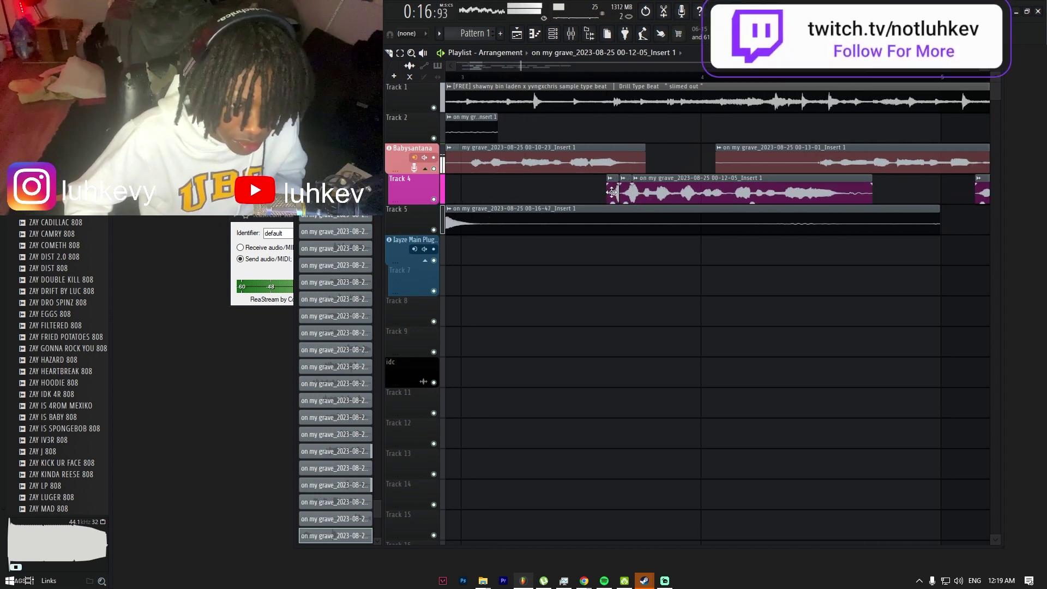
pyautogui.scroll(-4, 638, 148)
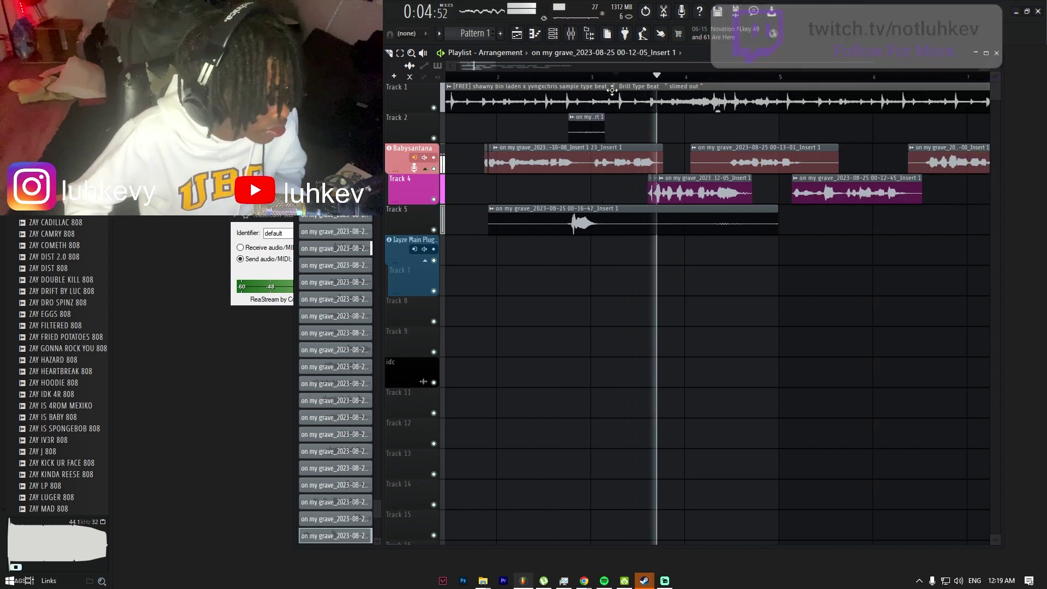
pyautogui.scroll(2, 668, 149)
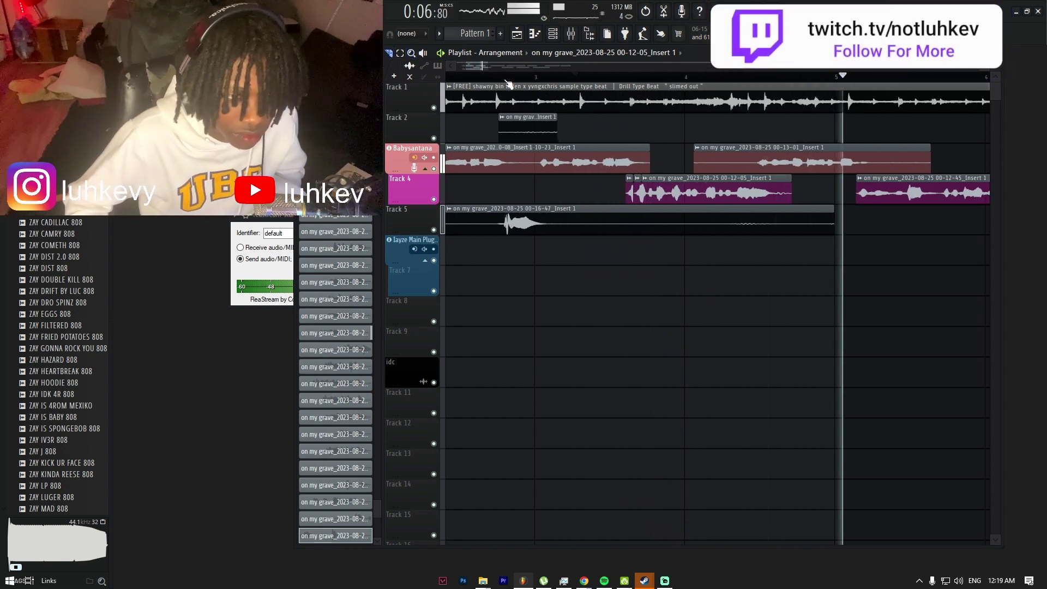
# Step: Slice the Babysantana take between bars 6 and 7 and delete its quiet lead-in
pyautogui.moveTo(476, 67); pyautogui.dragTo(486, 67)
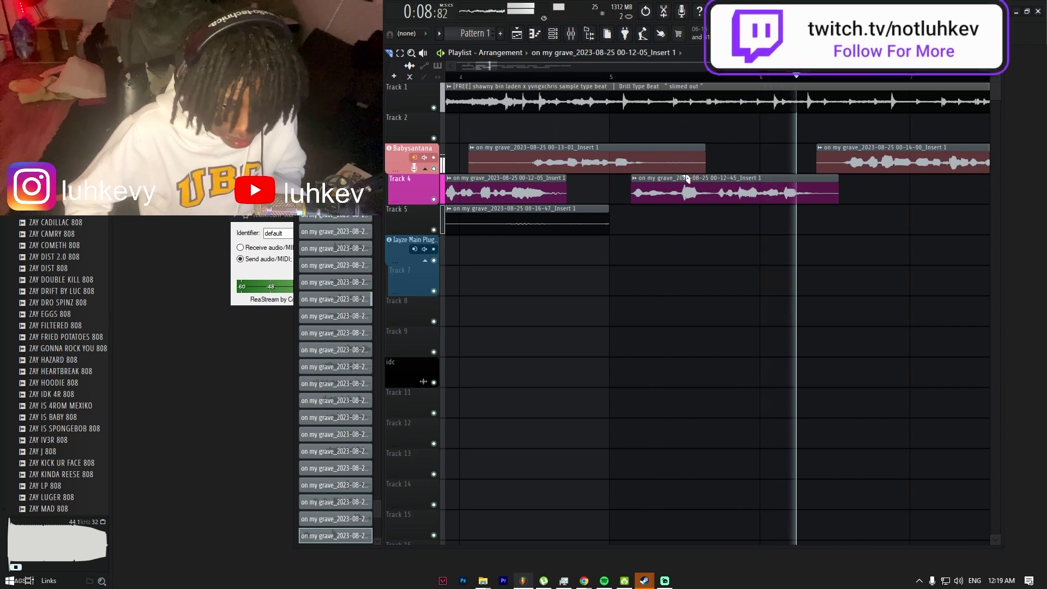
pyautogui.click(855, 164)
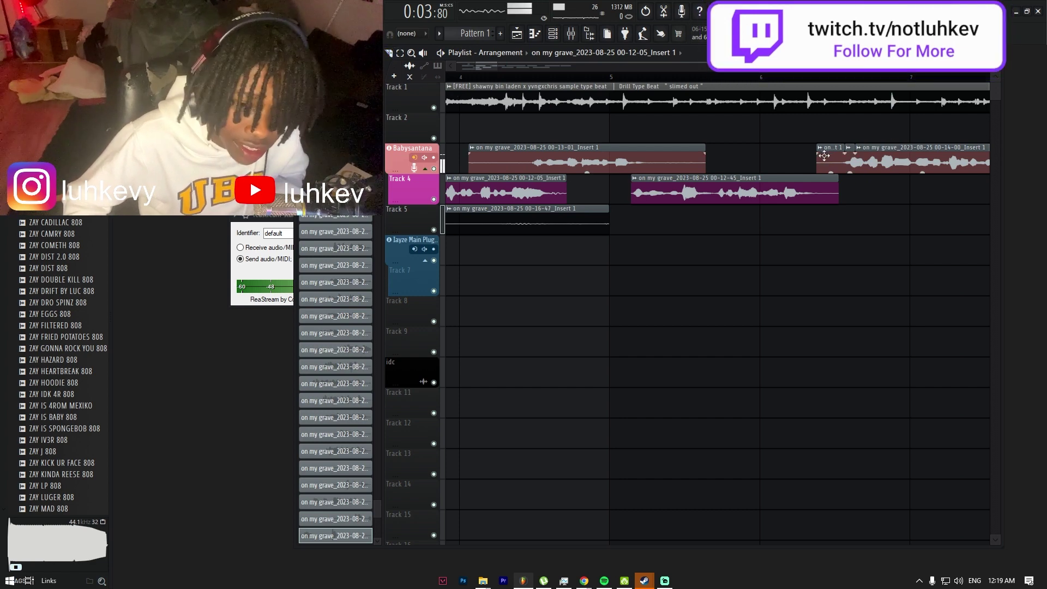
pyautogui.rightClick(824, 156)
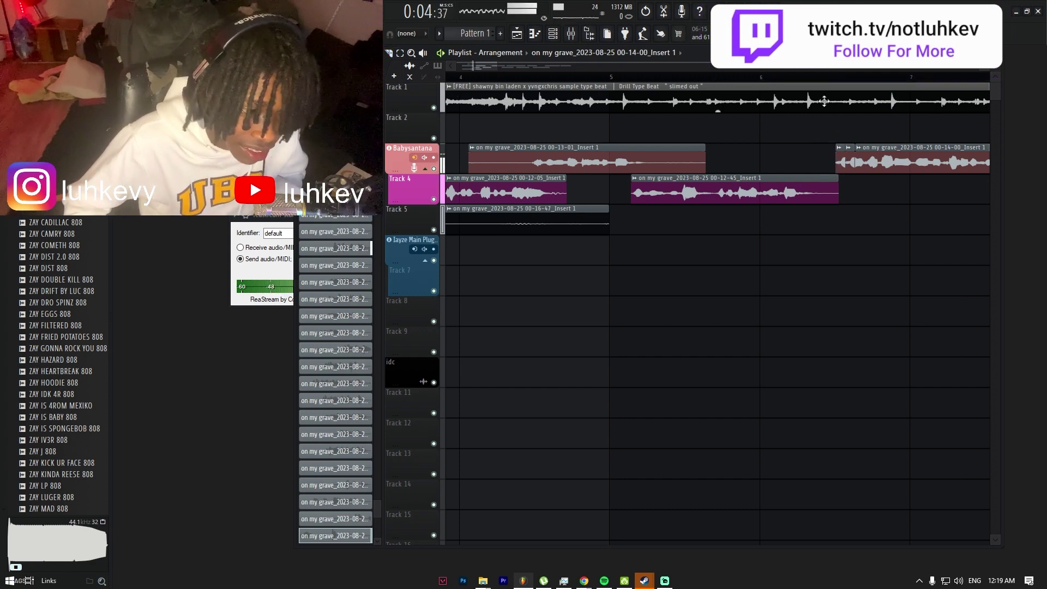
# Step: Play the arrangement from bar 6 through the last vocal take, then replay the opening from bar 1
pyautogui.click(763, 79)
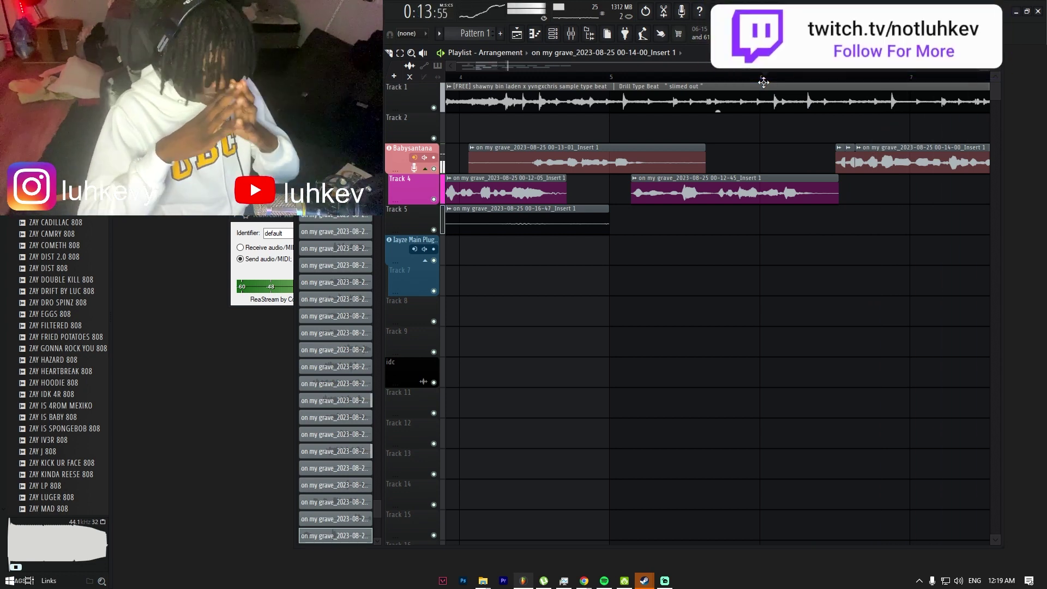
pyautogui.click(763, 80)
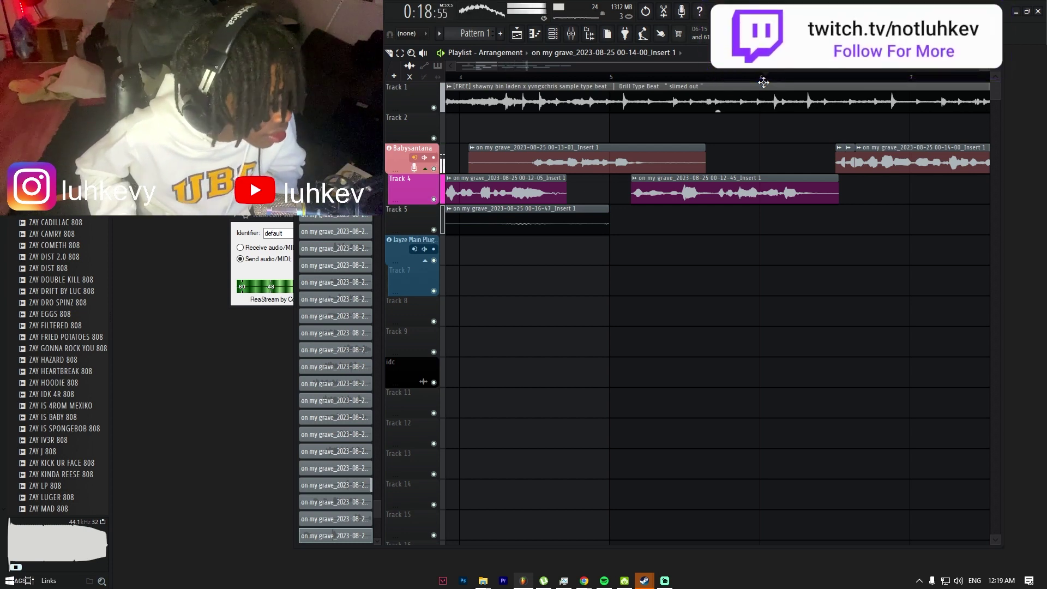
pyautogui.moveTo(763, 82); pyautogui.dragTo(678, 243)
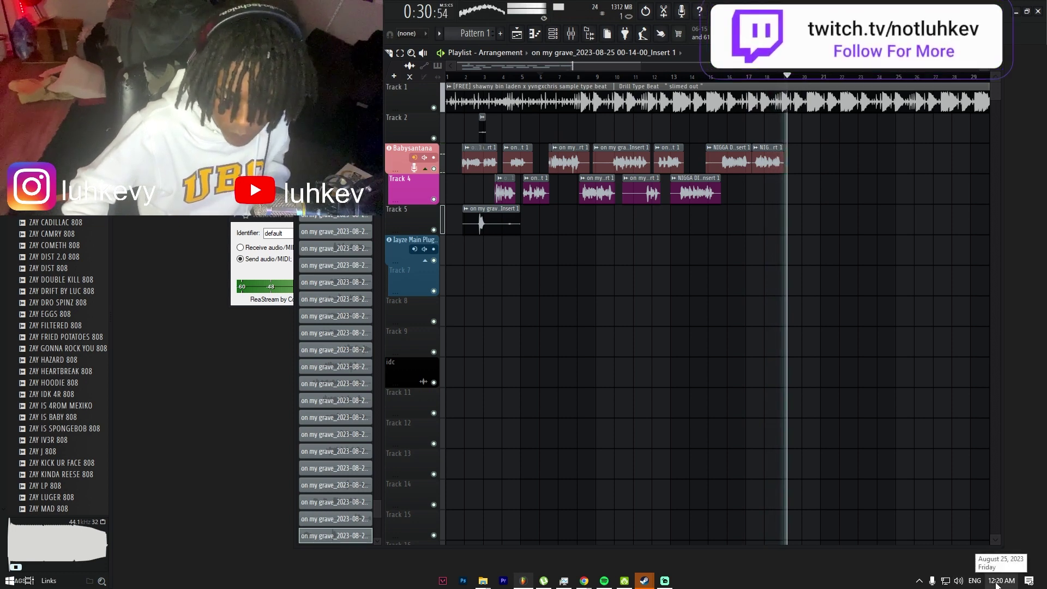
pyautogui.press('space')
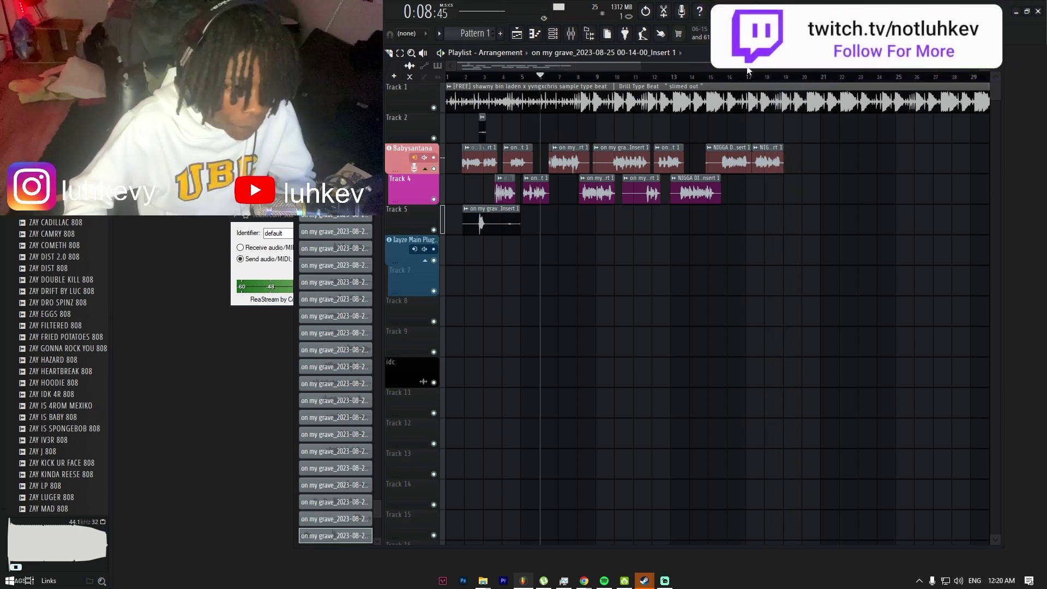
pyautogui.moveTo(762, 79); pyautogui.dragTo(768, 78)
pyautogui.moveTo(464, 78); pyautogui.dragTo(429, 80)
pyautogui.press('space')
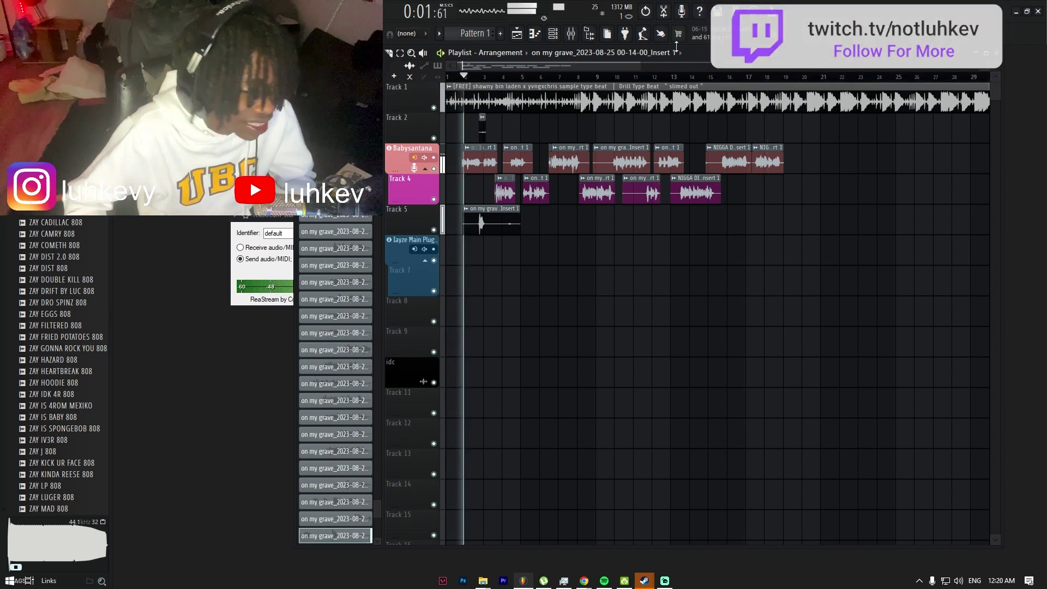
# Step: Try recording the next line from between bars 17 and 18, deleting the takes on Track 2 and Track 5
pyautogui.click(753, 78)
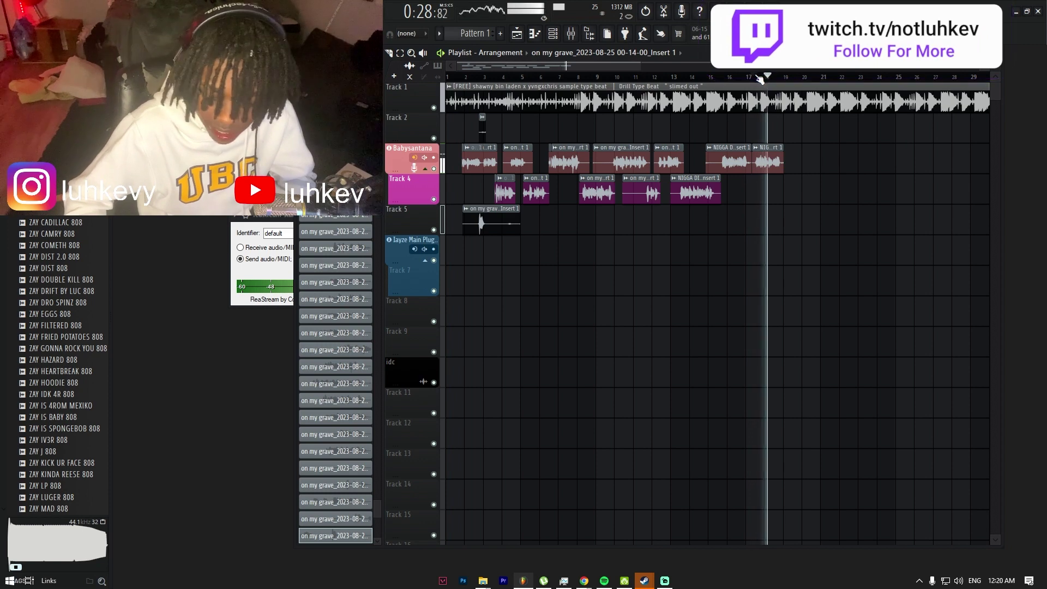
pyautogui.scroll(4, 790, 227)
pyautogui.hscroll(-2, 573, 69)
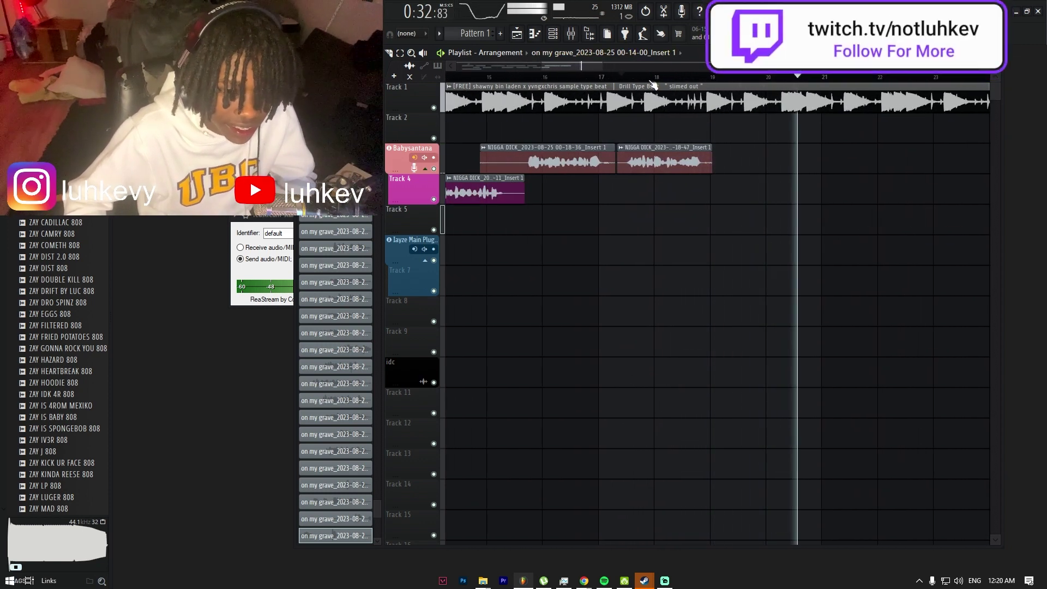
pyautogui.press('space')
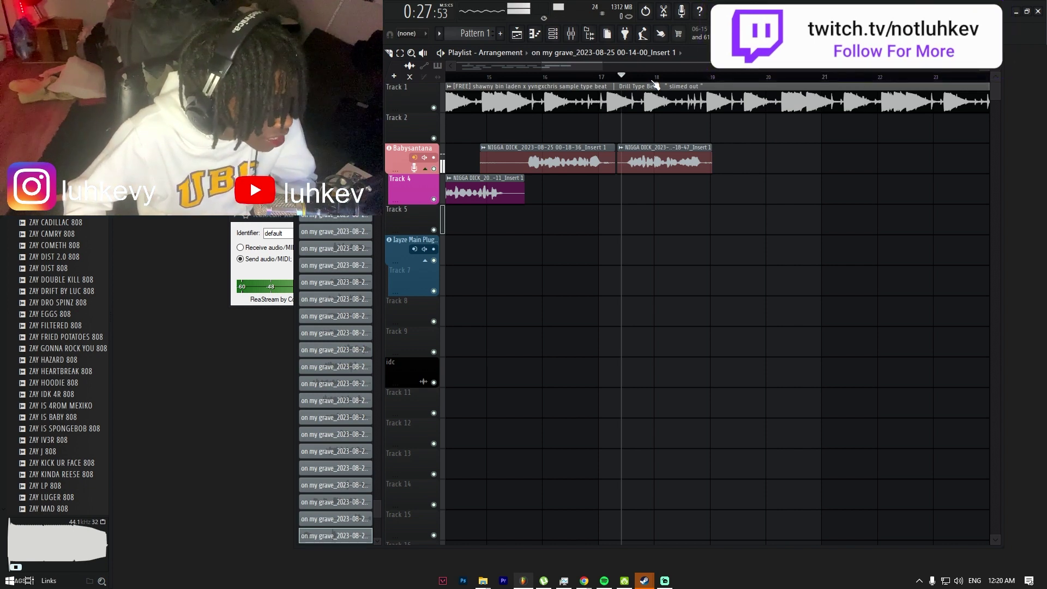
pyautogui.press('space')
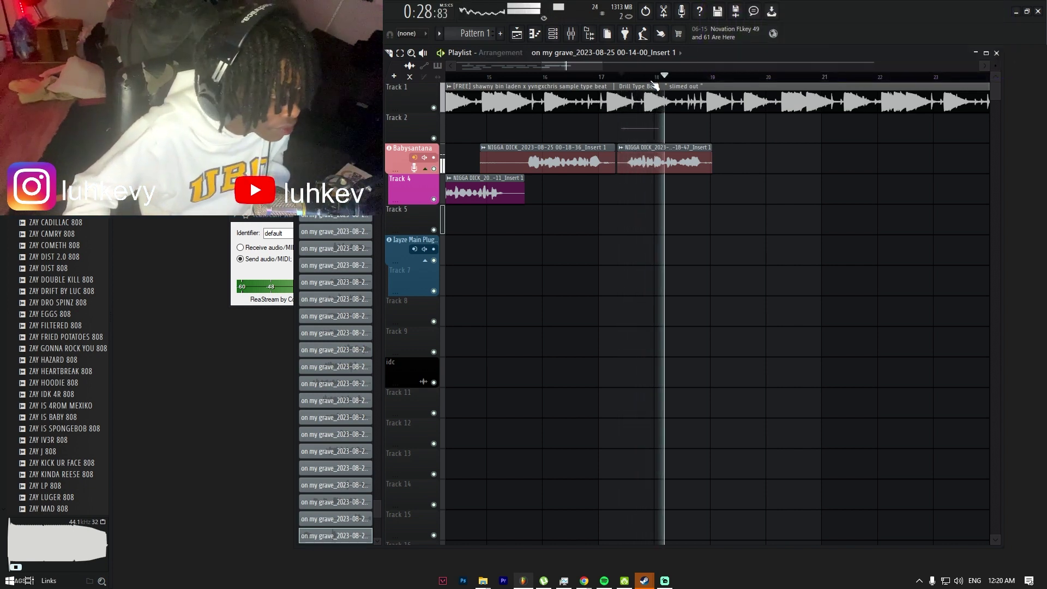
pyautogui.press('space')
pyautogui.rightClick(724, 133)
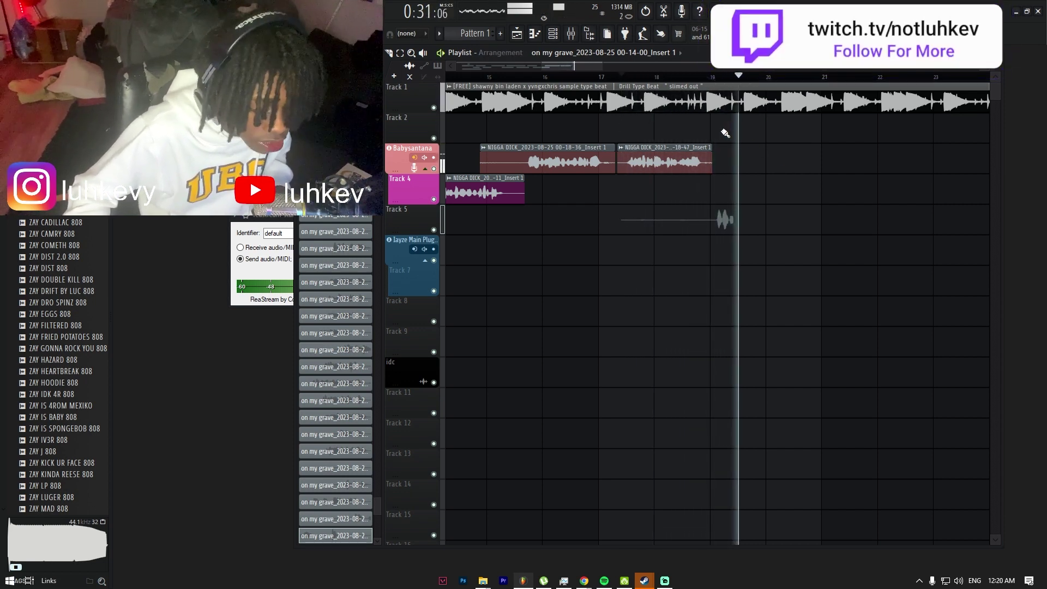
pyautogui.press('space')
pyautogui.rightClick(745, 210)
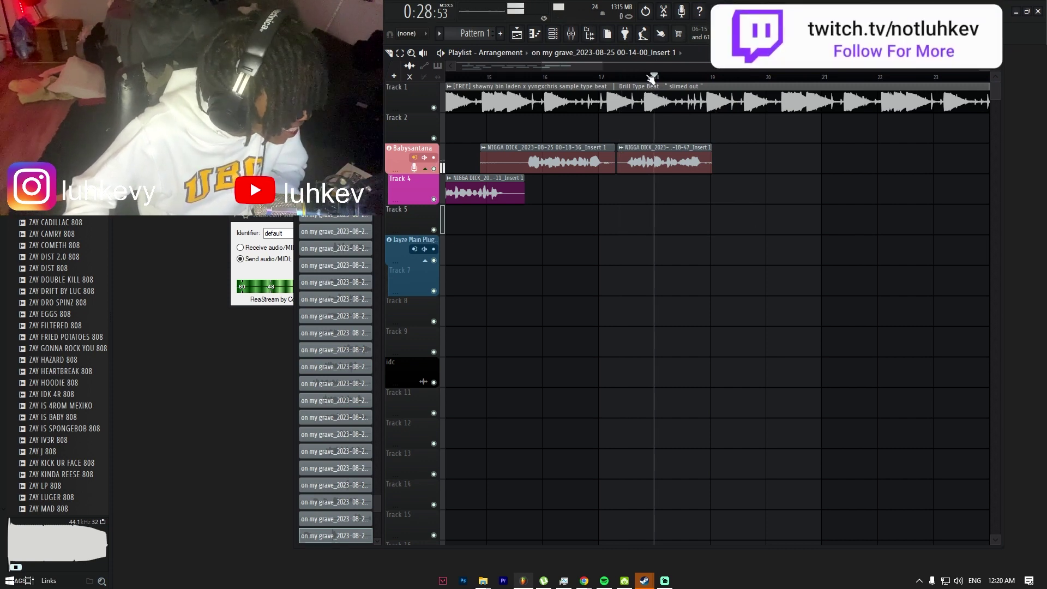
# Step: Try recording the line again from bar 18 on Track 2 and Track 5, removing each take
pyautogui.press('space')
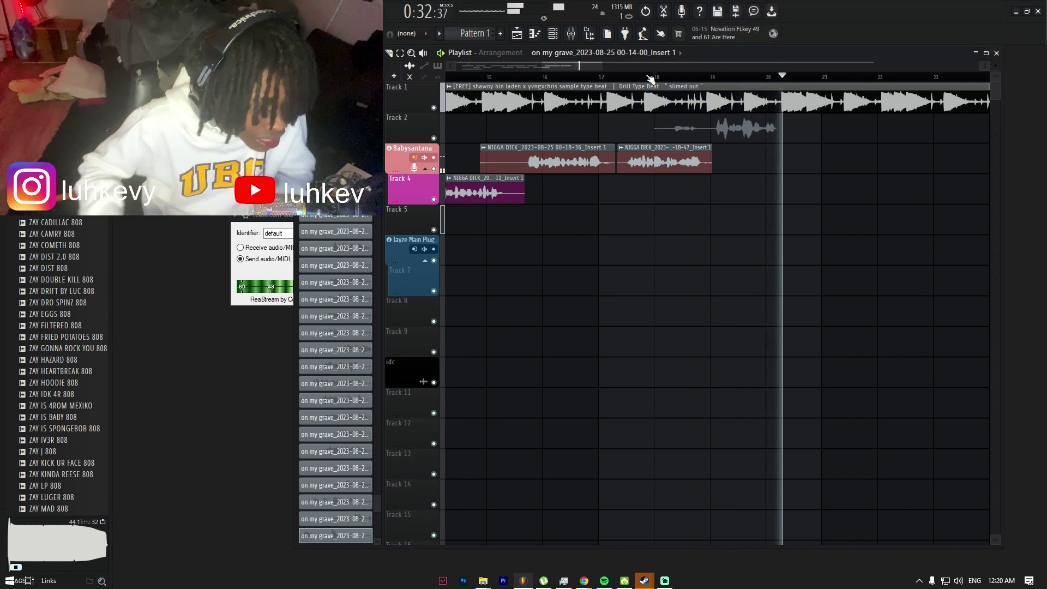
pyautogui.press('space')
pyautogui.press('space')
pyautogui.rightClick(755, 141)
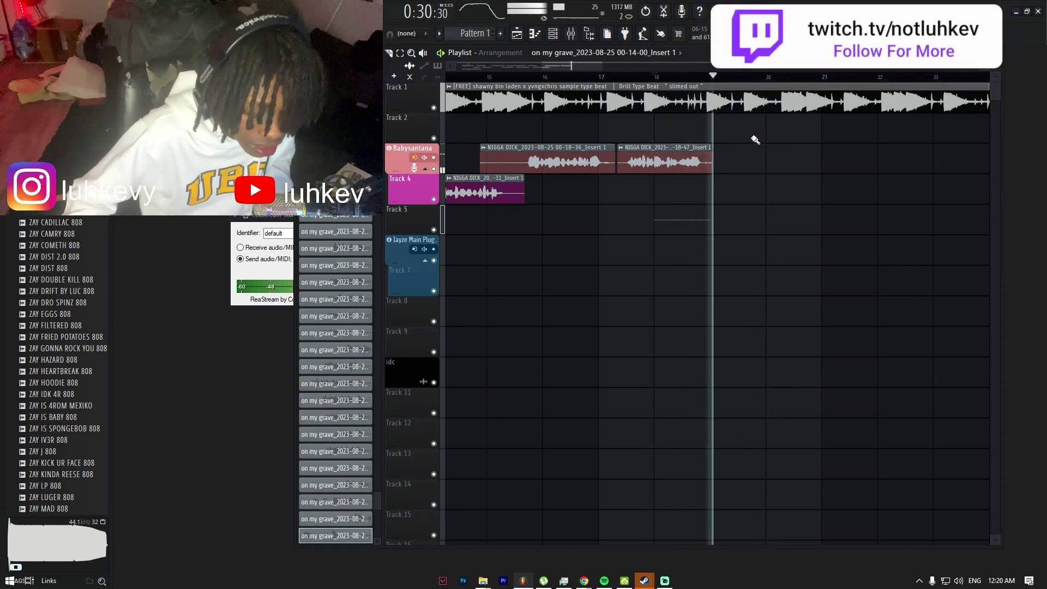
pyautogui.press('space')
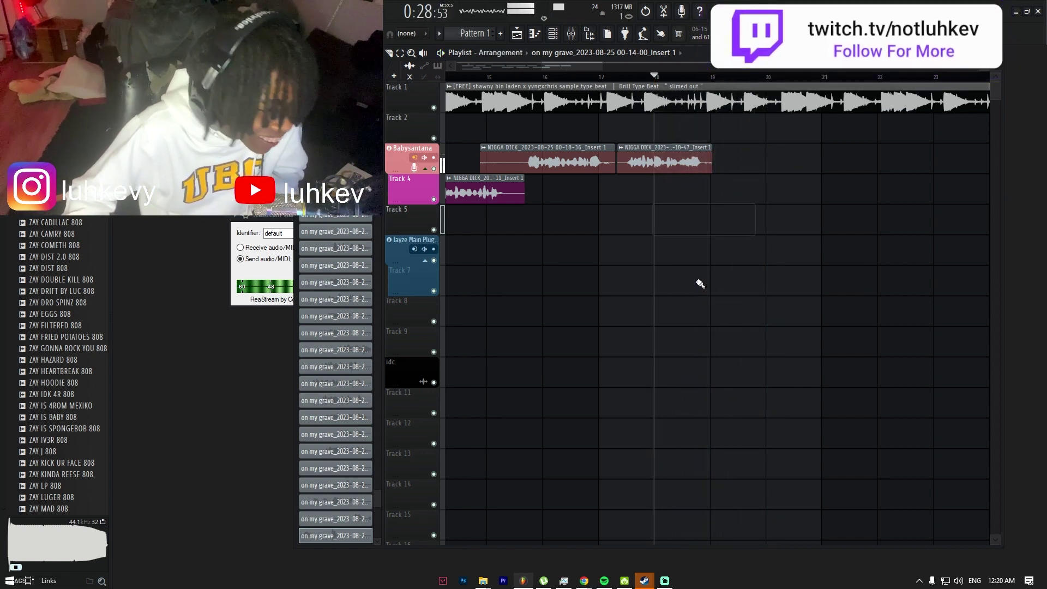
pyautogui.press('space')
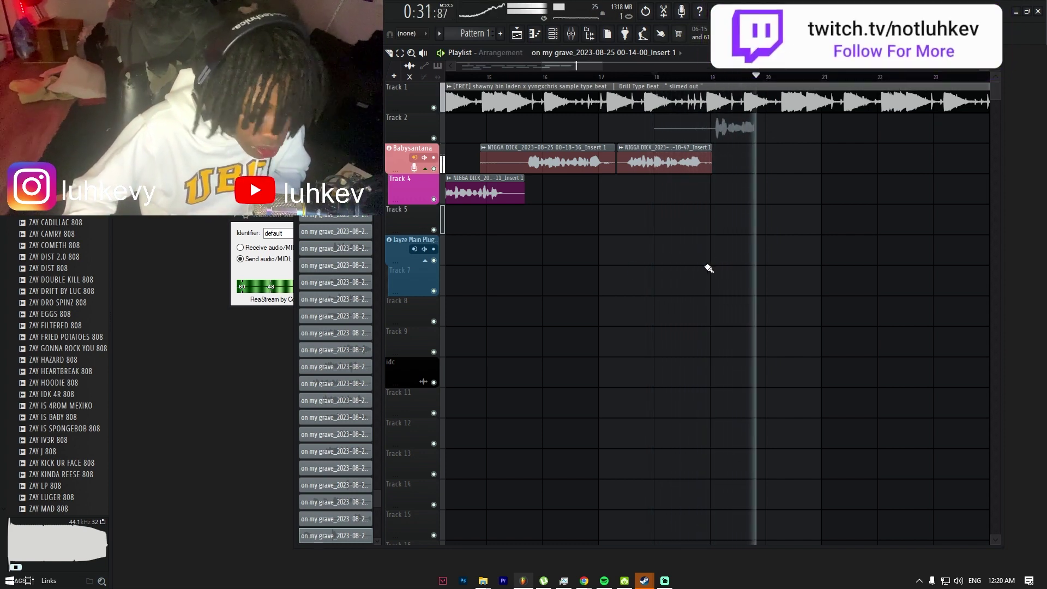
pyautogui.press('space')
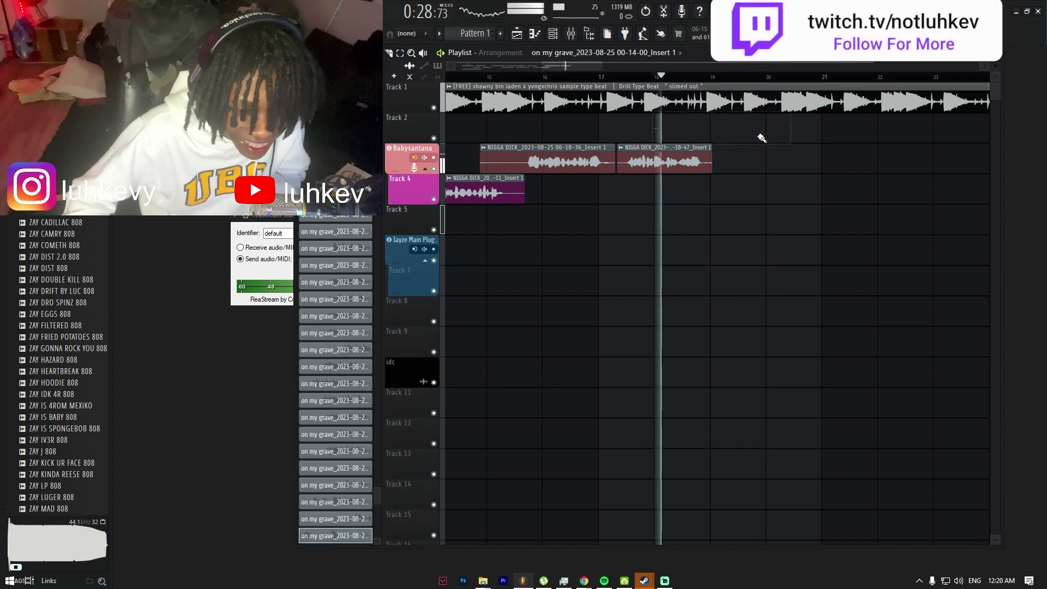
# Step: Make further attempts at the line from bar 18 and discard the takes
pyautogui.press('space')
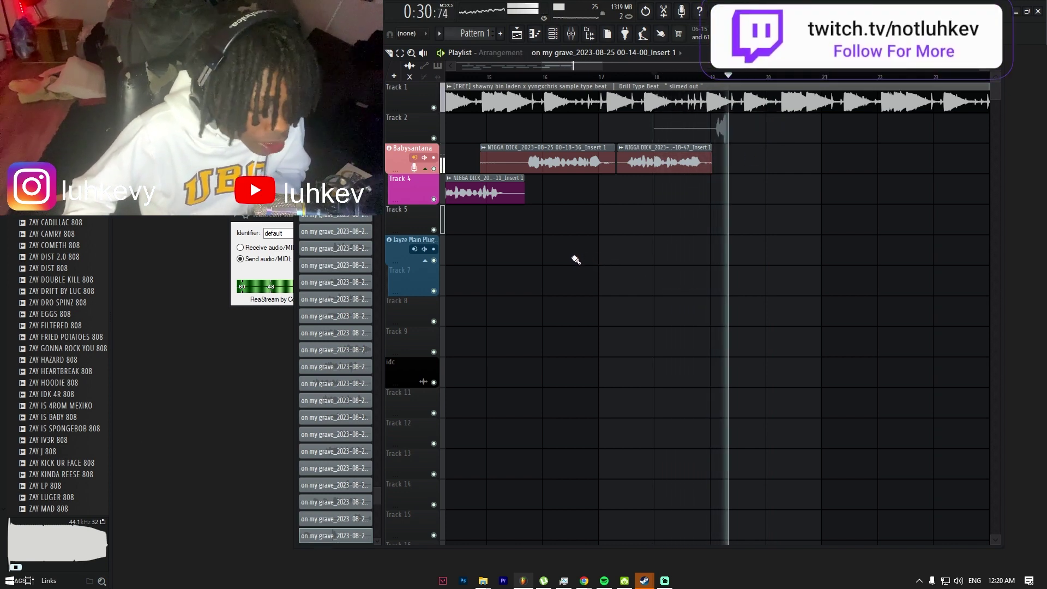
pyautogui.press('space')
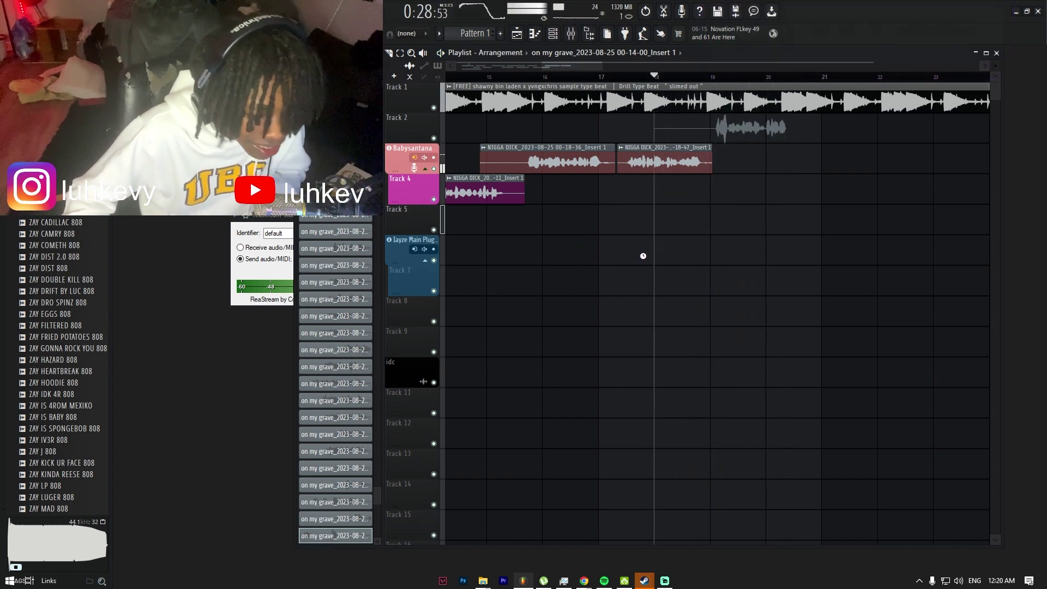
pyautogui.press('space')
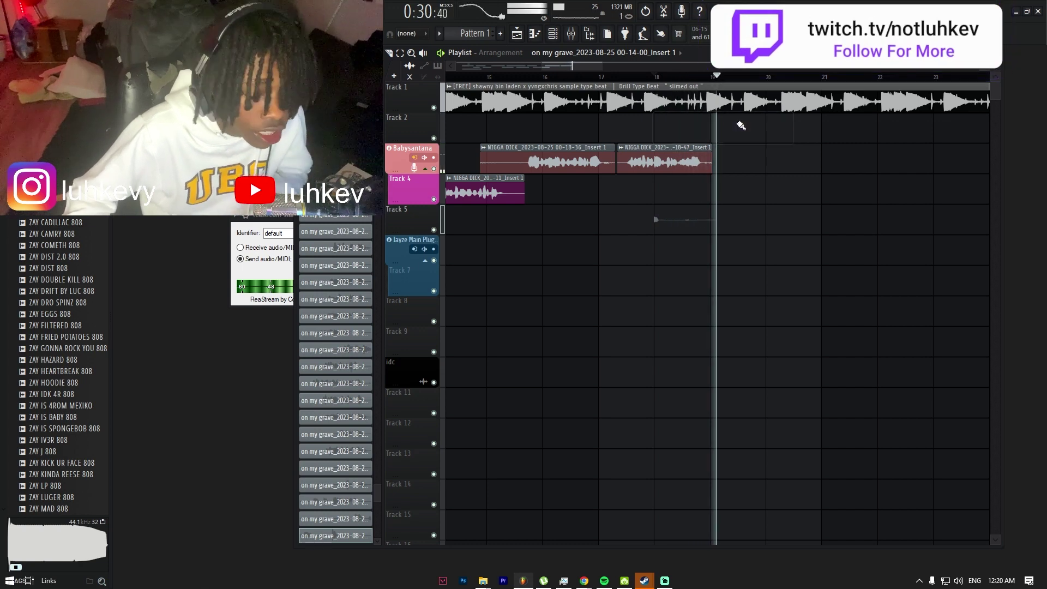
pyautogui.press('space')
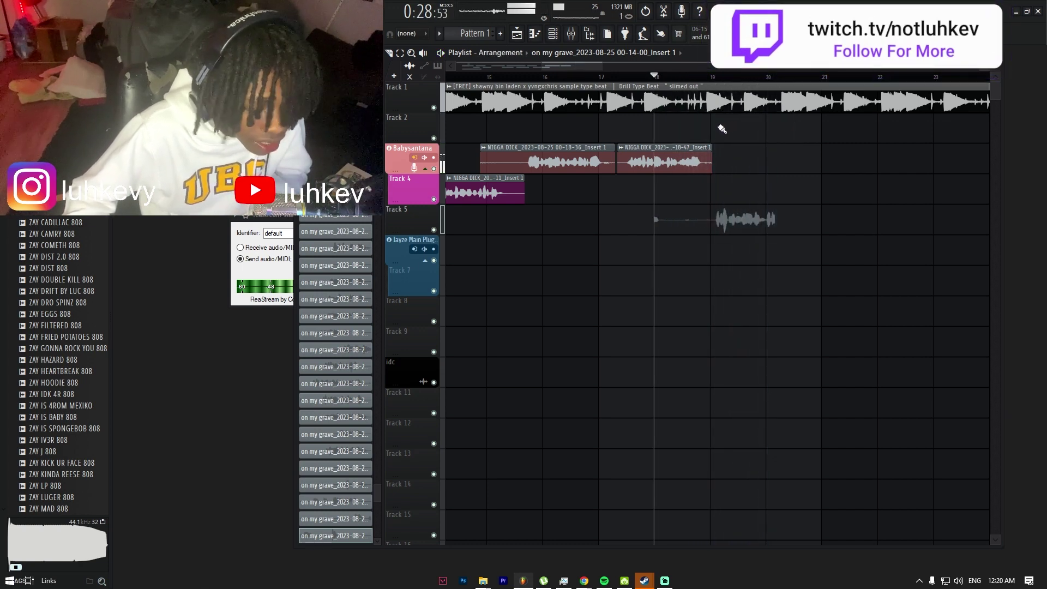
pyautogui.press('space')
pyautogui.press('space')
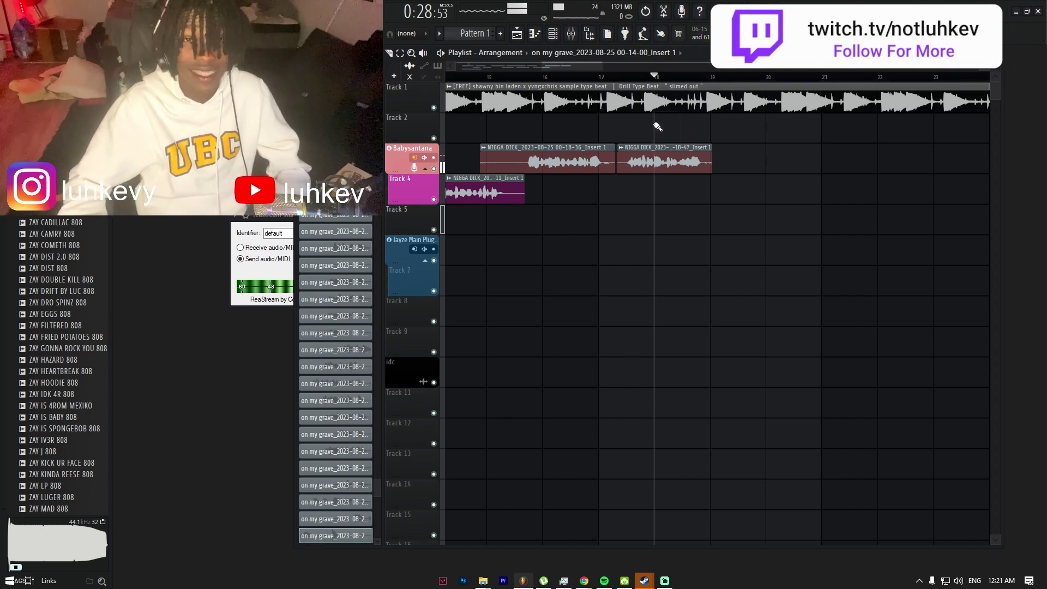
# Step: Record a long take on Track 2 from bar 18 to past bar 23 and delete it
pyautogui.press('space')
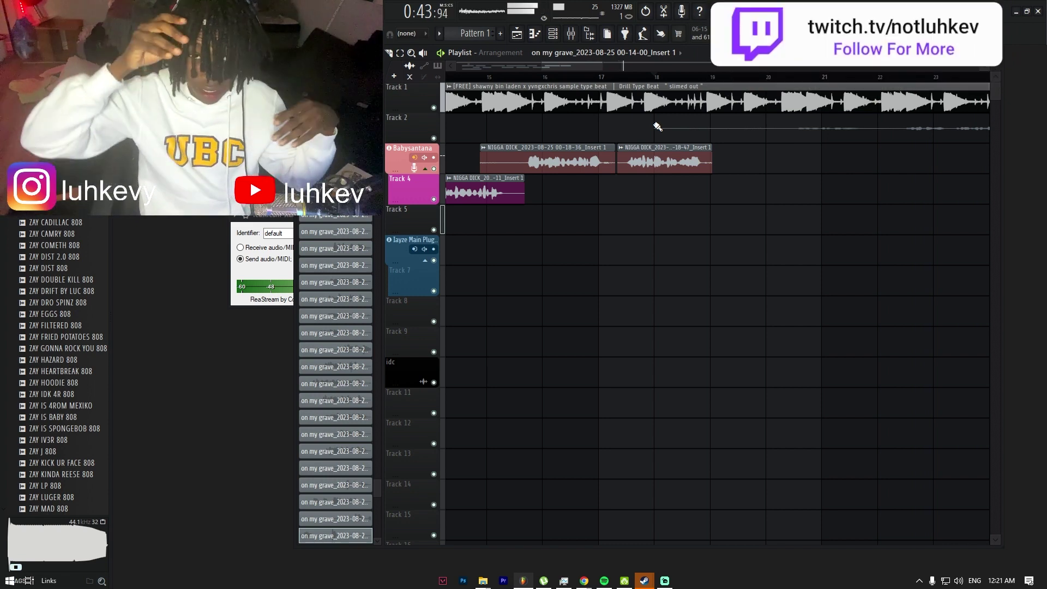
pyautogui.press('space')
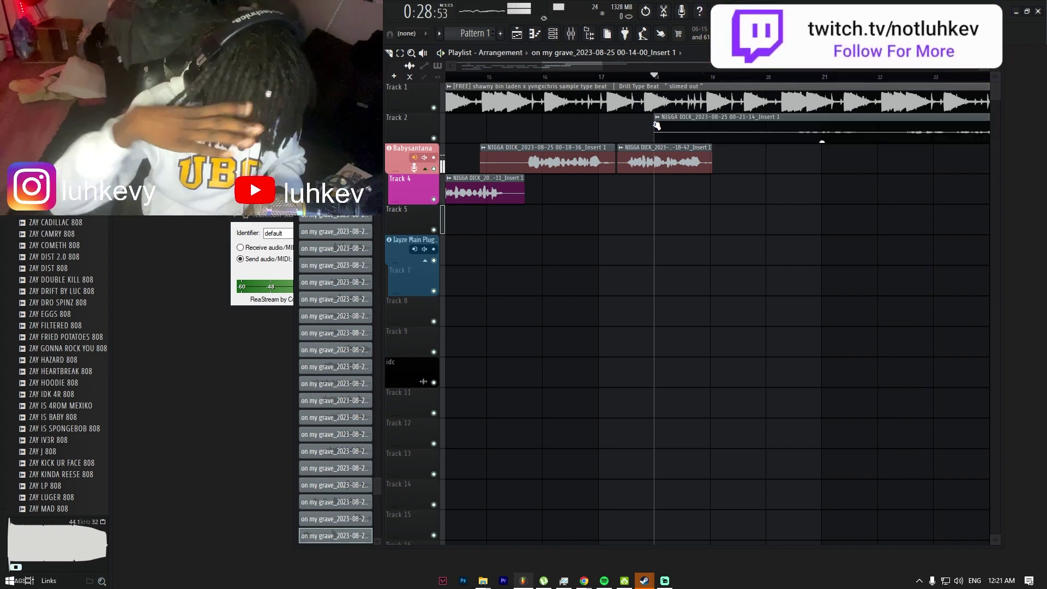
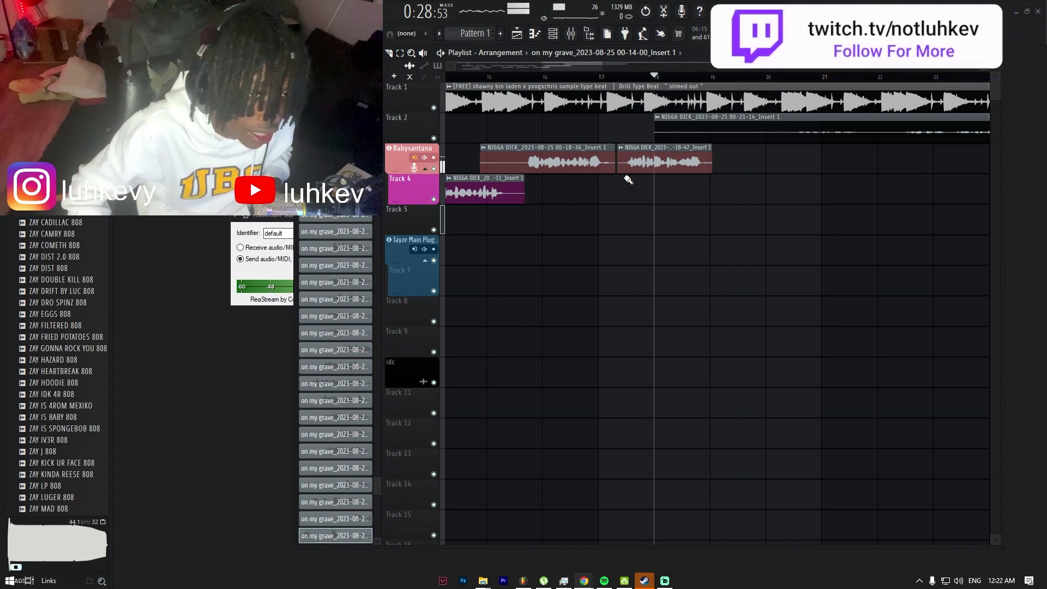
pyautogui.scroll(-2, 803, 157)
pyautogui.scroll(-1, 818, 130)
pyautogui.rightClick(818, 100)
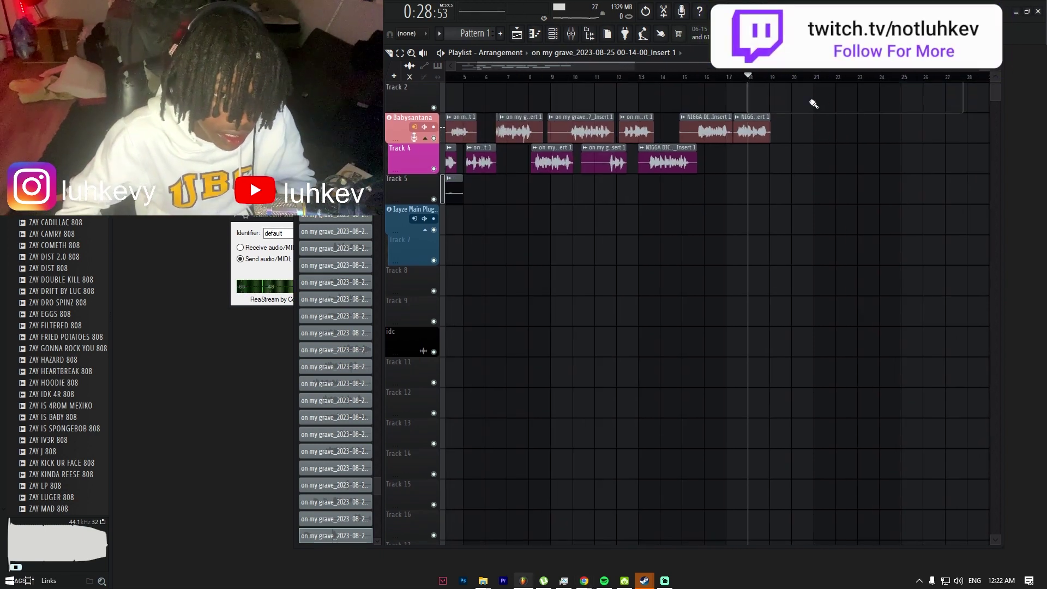
# Step: Replay the last Babysantana take and the empty section of beat following it from about bar 18
pyautogui.press('space')
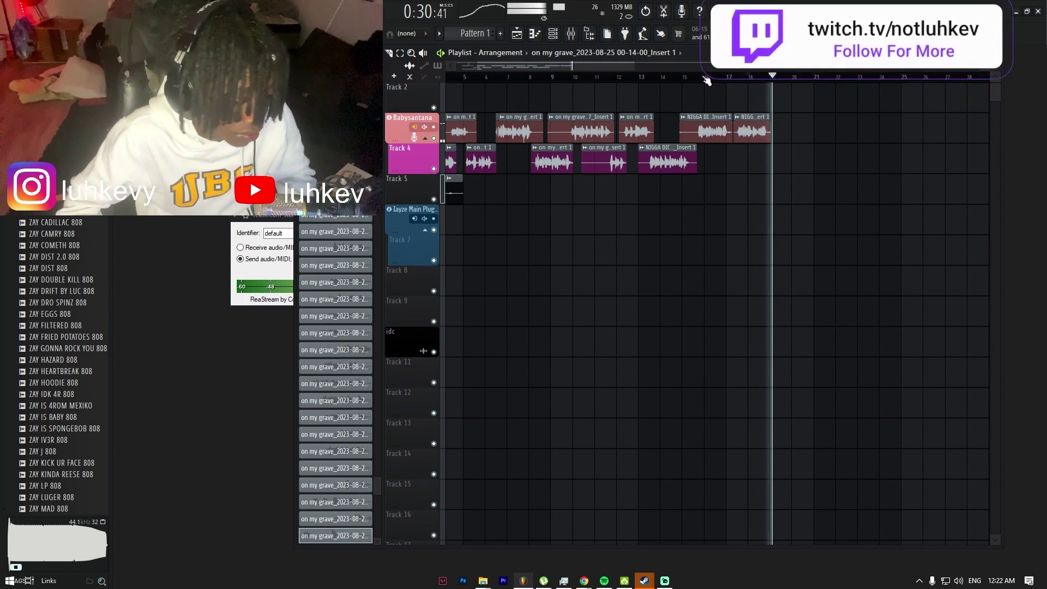
pyautogui.click(750, 79)
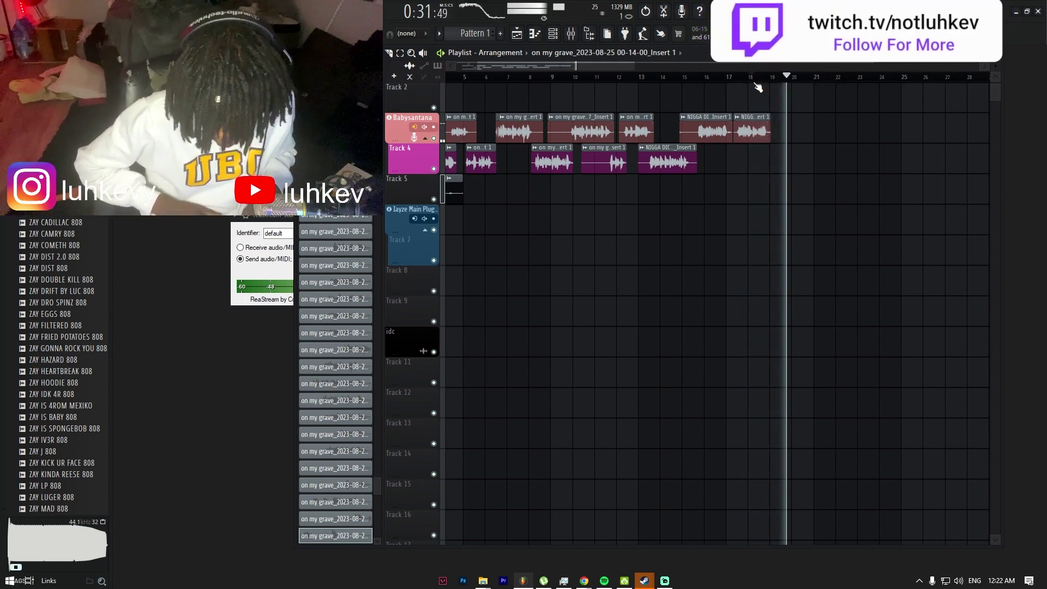
pyautogui.click(755, 79)
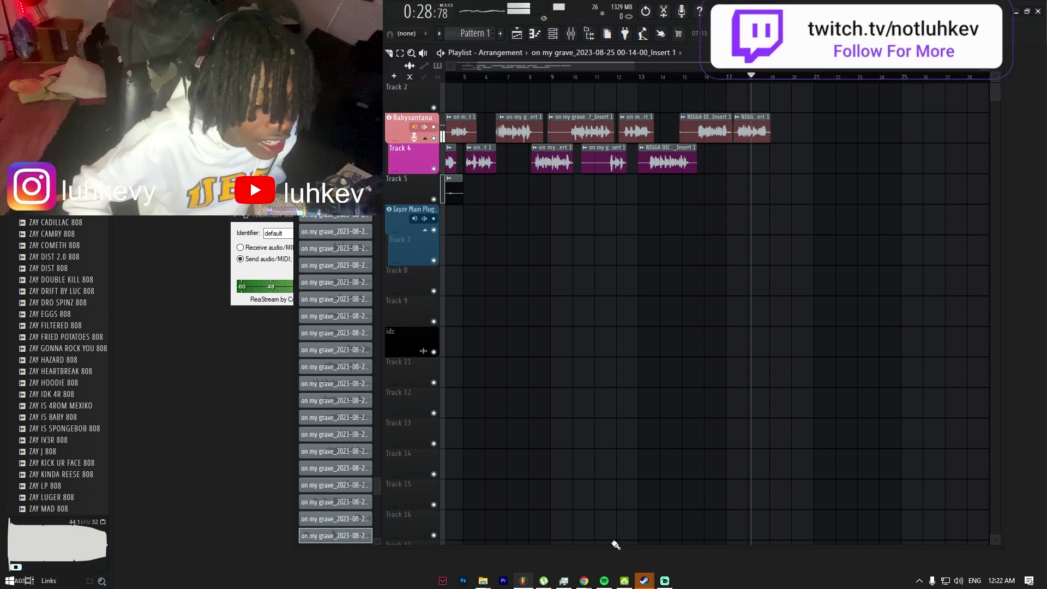
# Step: Play the arrangement from the start and review all vocal takes up to the last one near bar 18
pyautogui.moveTo(664, 580)
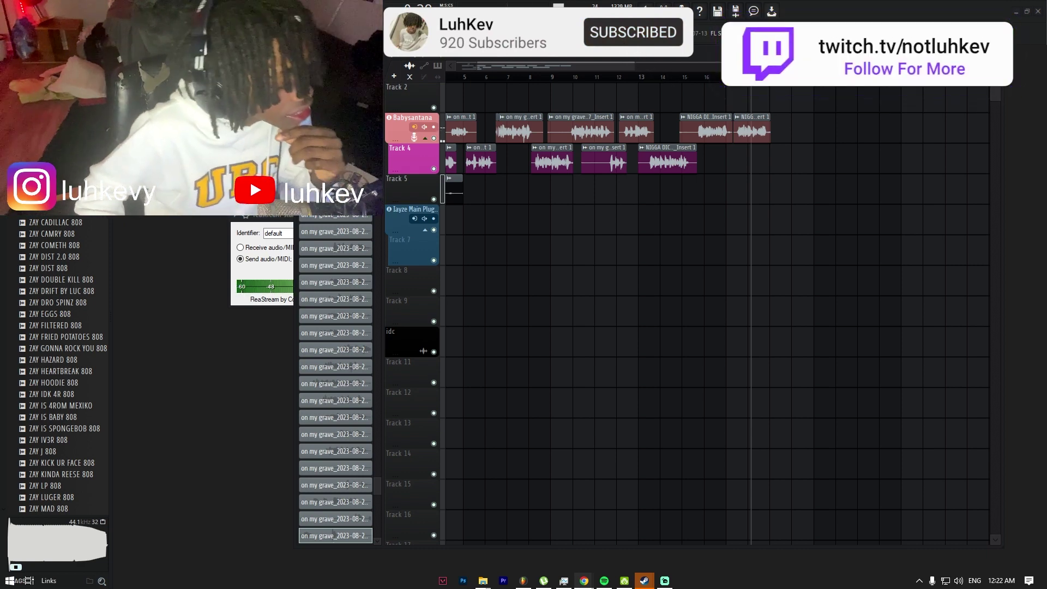
pyautogui.moveTo(505, 78); pyautogui.dragTo(413, 102)
pyautogui.press('space')
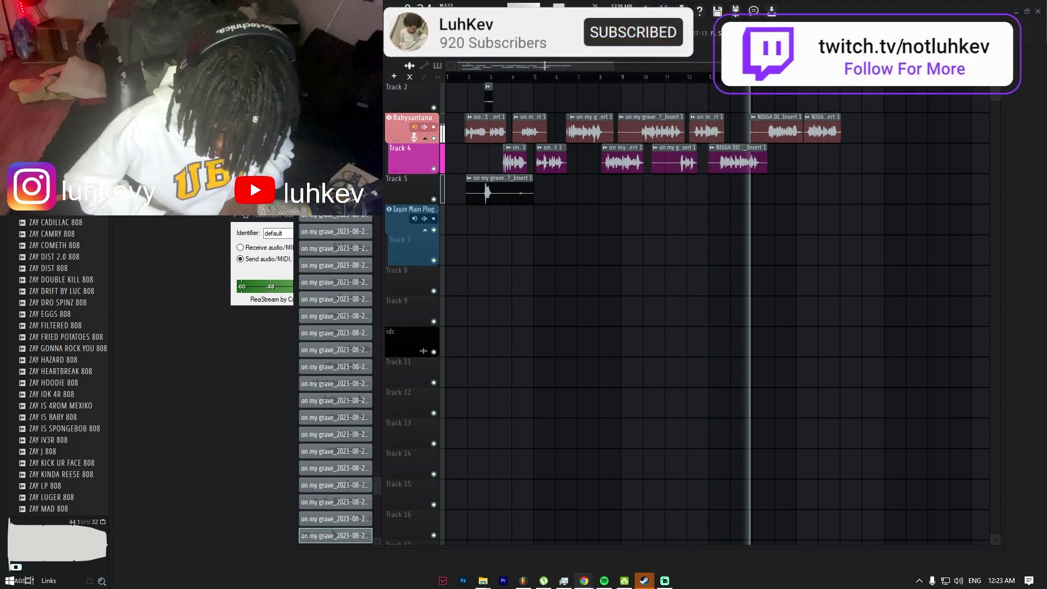
pyautogui.scroll(3, 809, 303)
pyautogui.scroll(1, 650, 321)
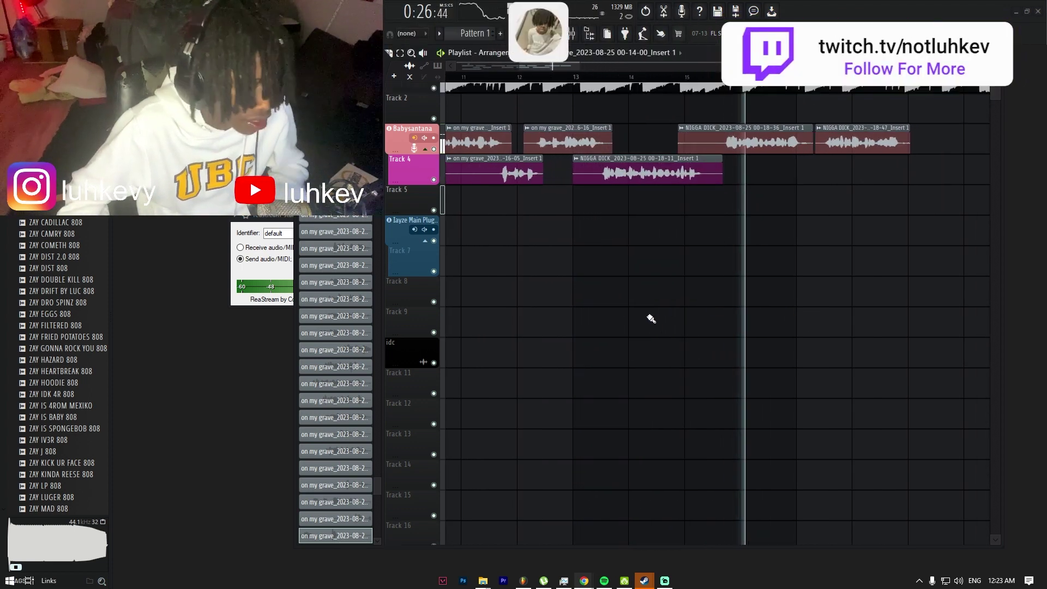
pyautogui.scroll(-2, 651, 321)
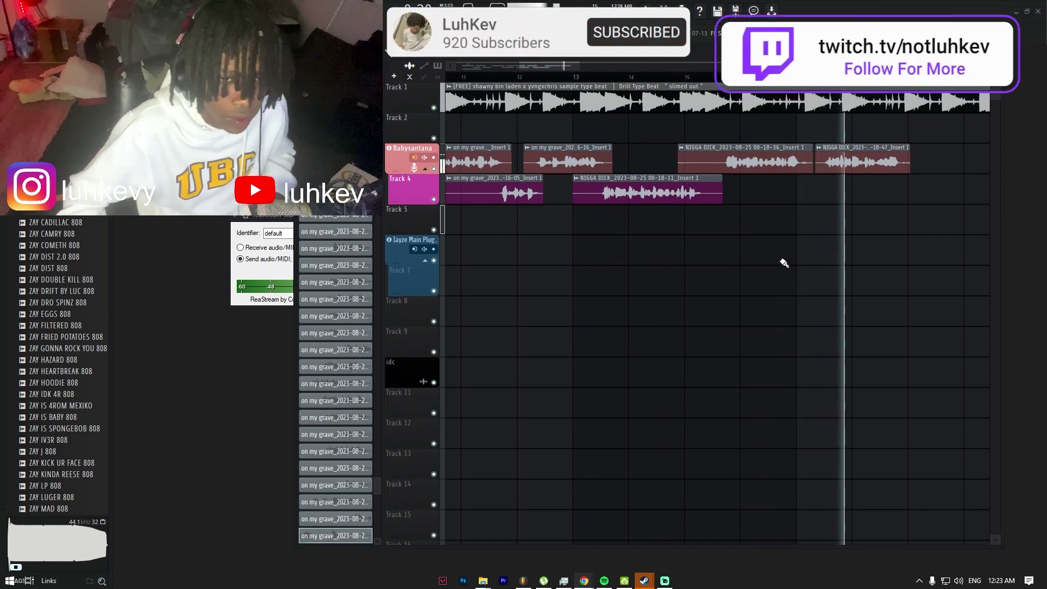
# Step: Adjust the start of the last Babysantana take, near bar 17.5, and replay the arrangement from about bar 14.5
pyautogui.scroll(3, 865, 211)
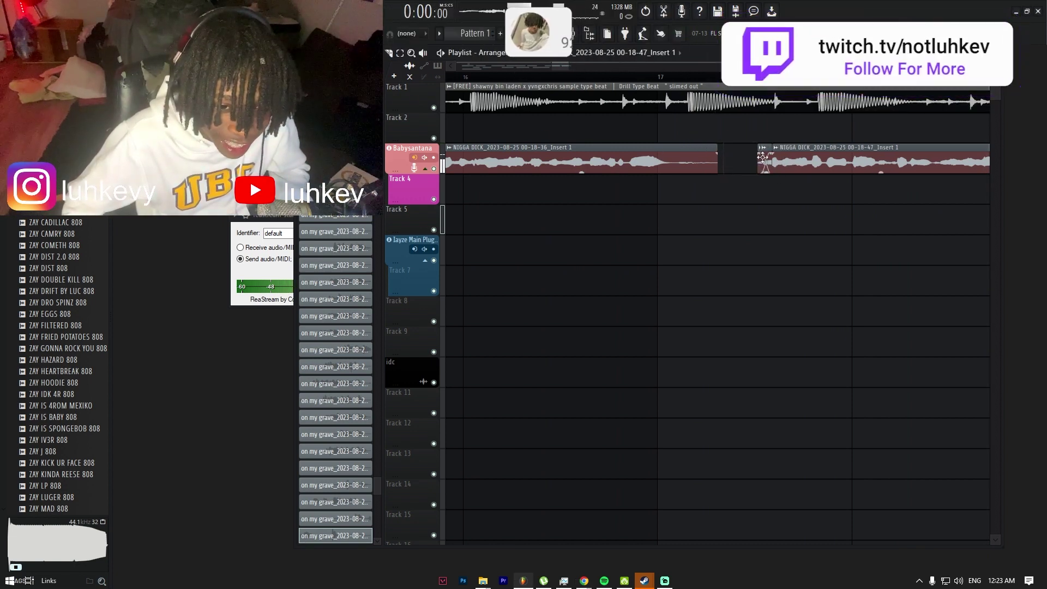
pyautogui.moveTo(752, 157); pyautogui.dragTo(755, 157)
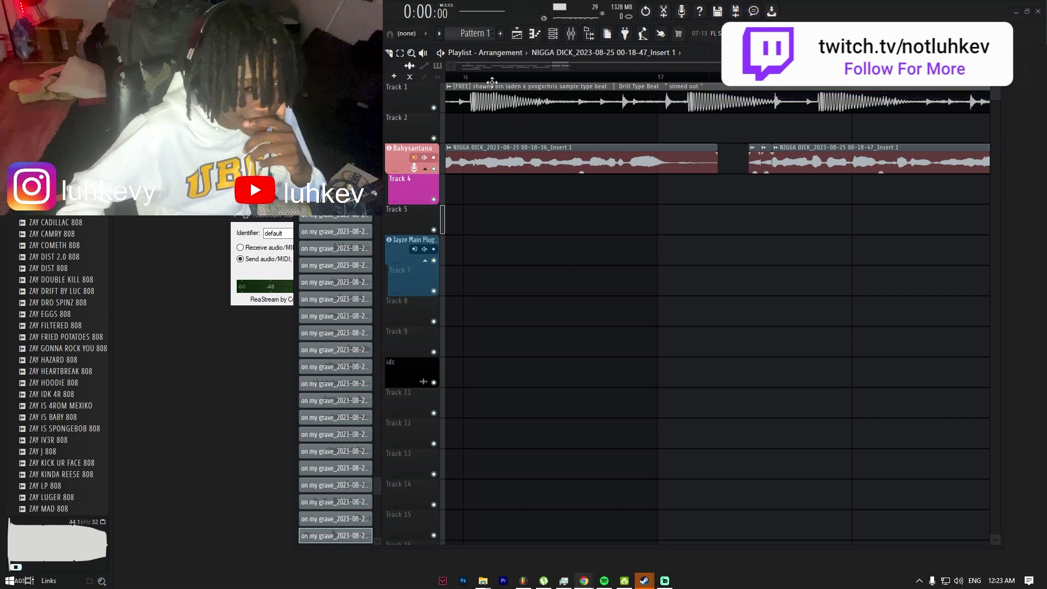
pyautogui.scroll(-4, 525, 269)
pyautogui.scroll(-3, 491, 163)
pyautogui.scroll(3, 485, 135)
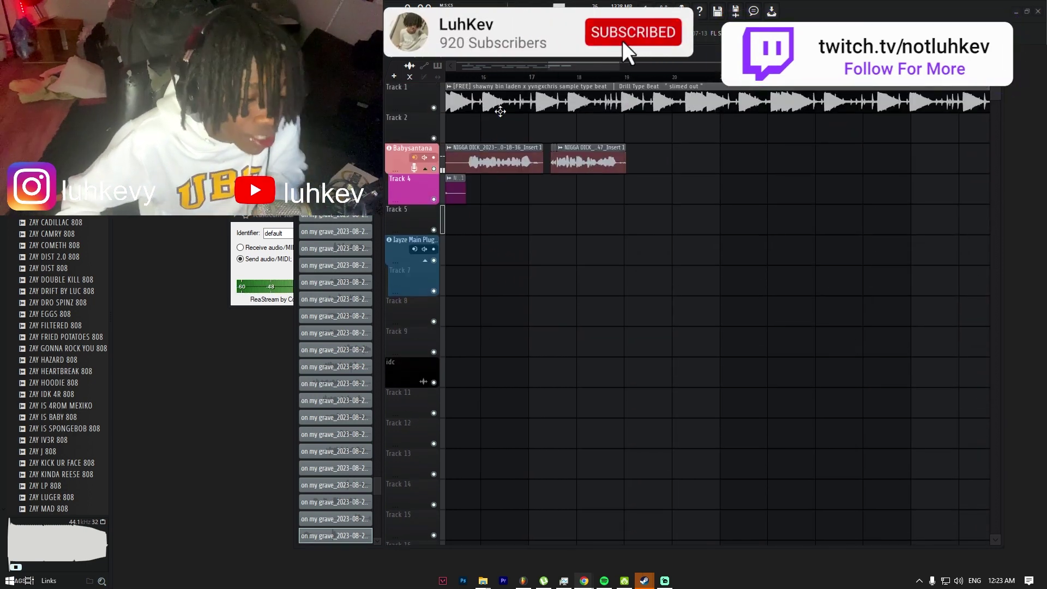
pyautogui.hscroll(-4, 531, 70)
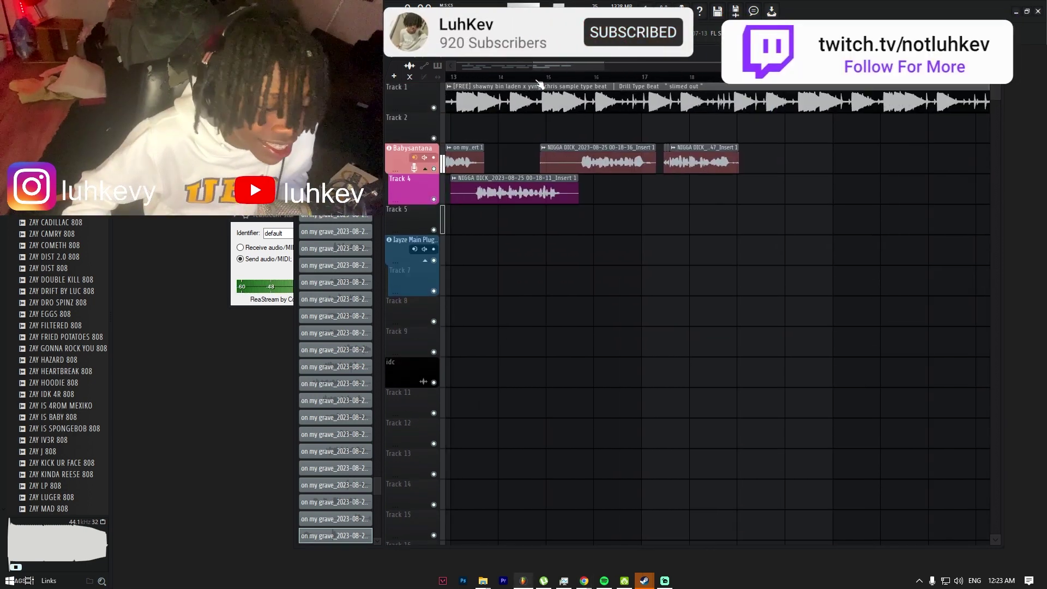
pyautogui.click(522, 77)
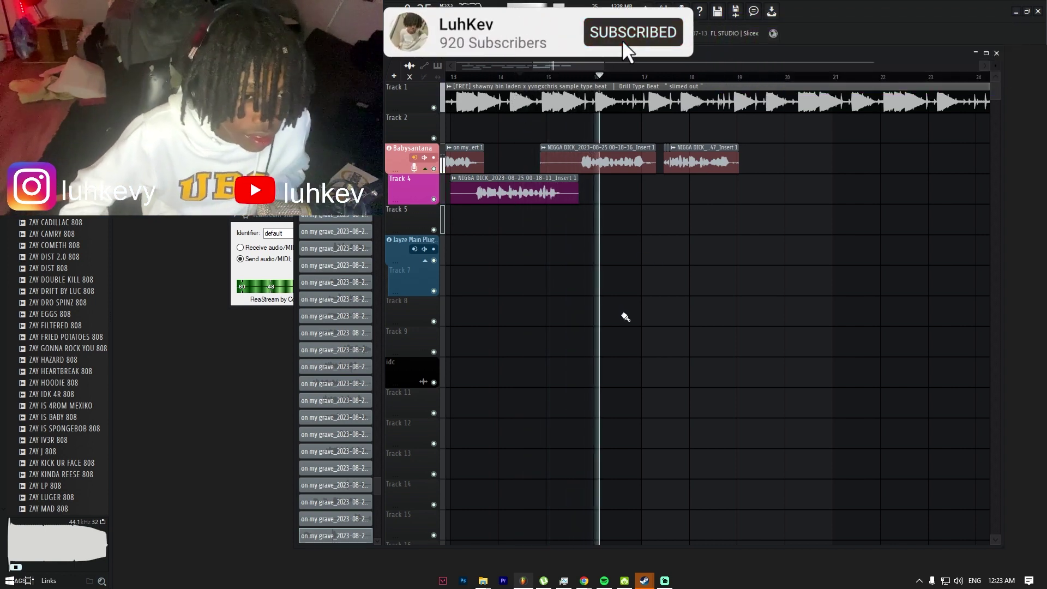
# Step: Slice off and delete the silent lead-in of the Babysantana take before about bar 15.7, and play the edit back
pyautogui.scroll(3, 625, 286)
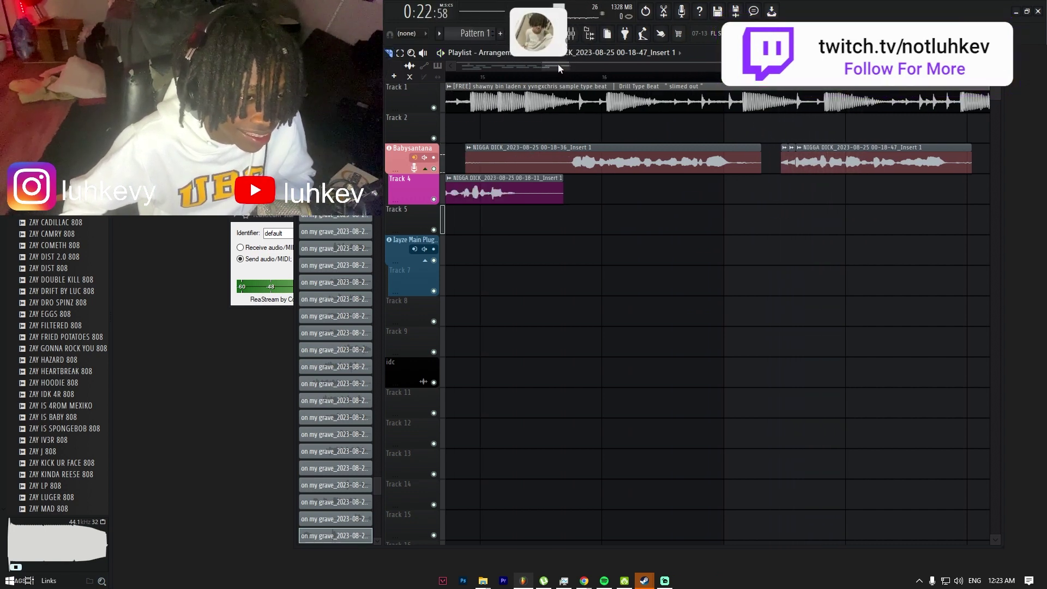
pyautogui.click(636, 161)
pyautogui.click(632, 159)
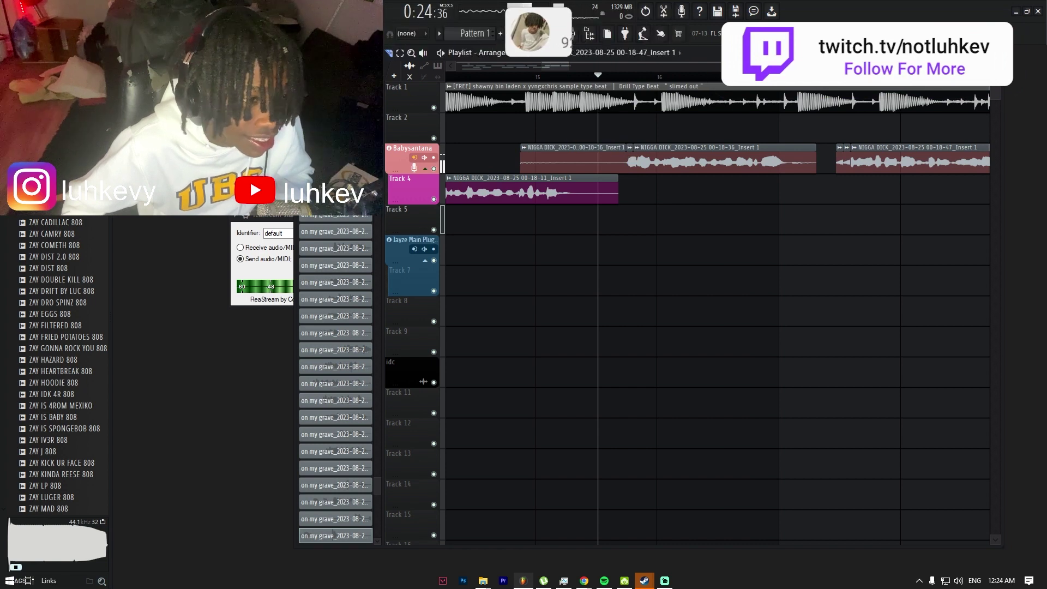
pyautogui.rightClick(615, 158)
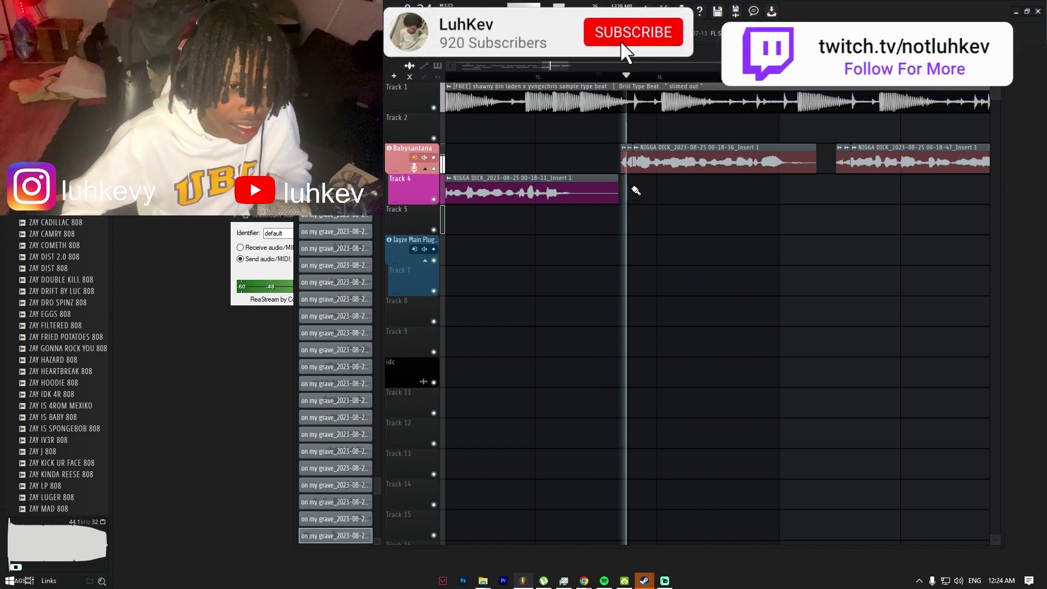
pyautogui.scroll(2, 635, 195)
pyautogui.scroll(-3, 709, 207)
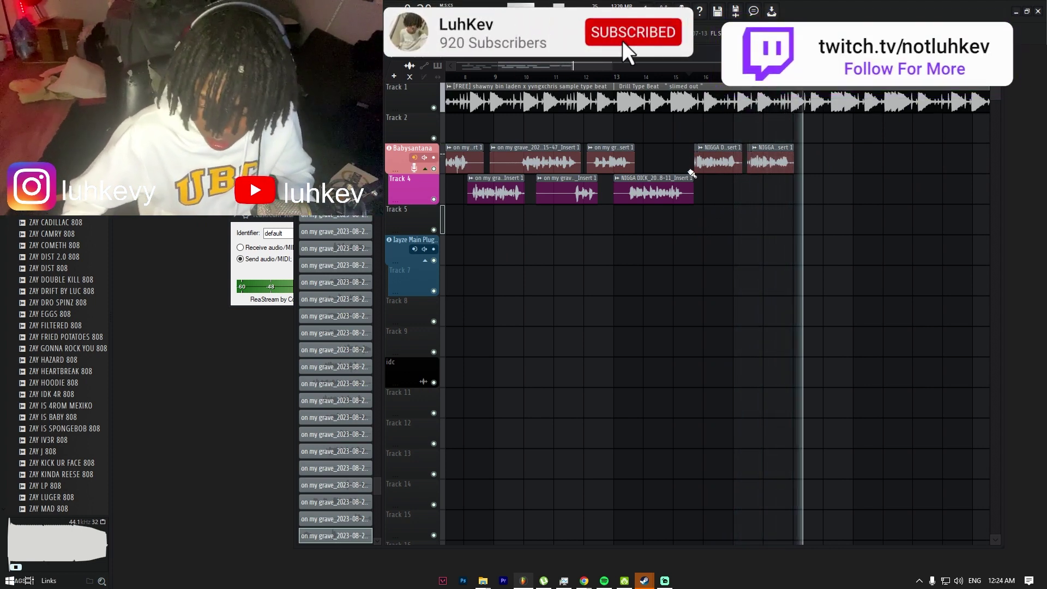
pyautogui.press('space')
# Step: Record a new line on Track 2 from about bar 18 to bar 20 and trim its start to bar 19
pyautogui.scroll(3, 737, 146)
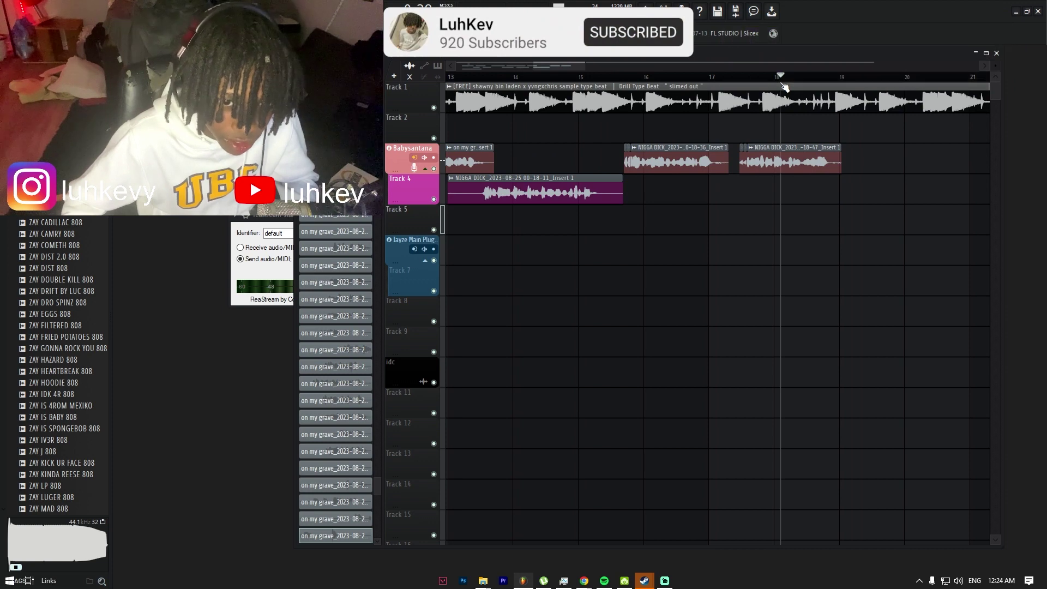
pyautogui.press('space')
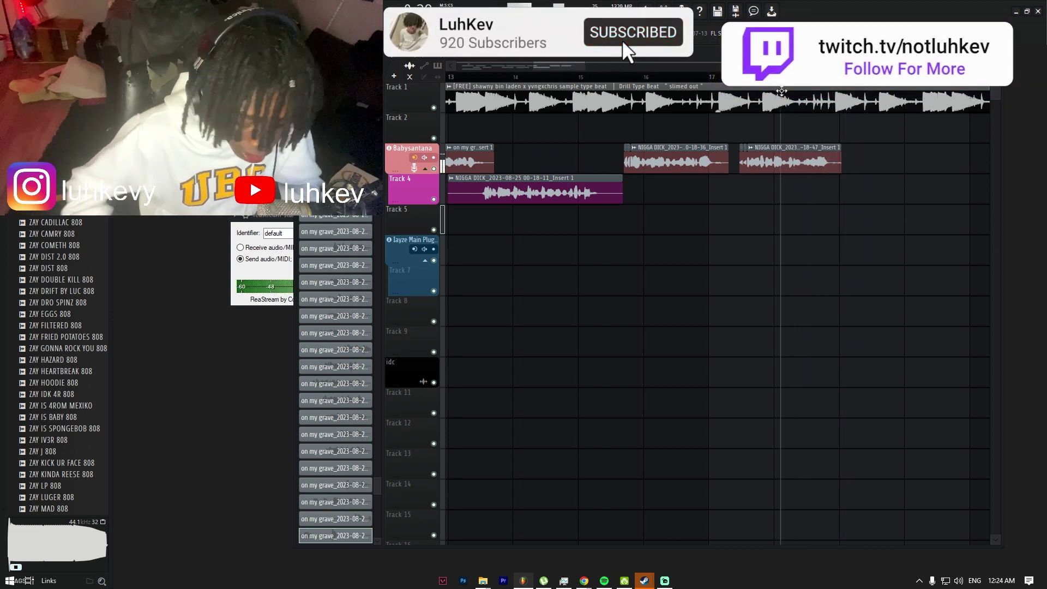
pyautogui.press('space')
pyautogui.press('F9')
pyautogui.press('F9')
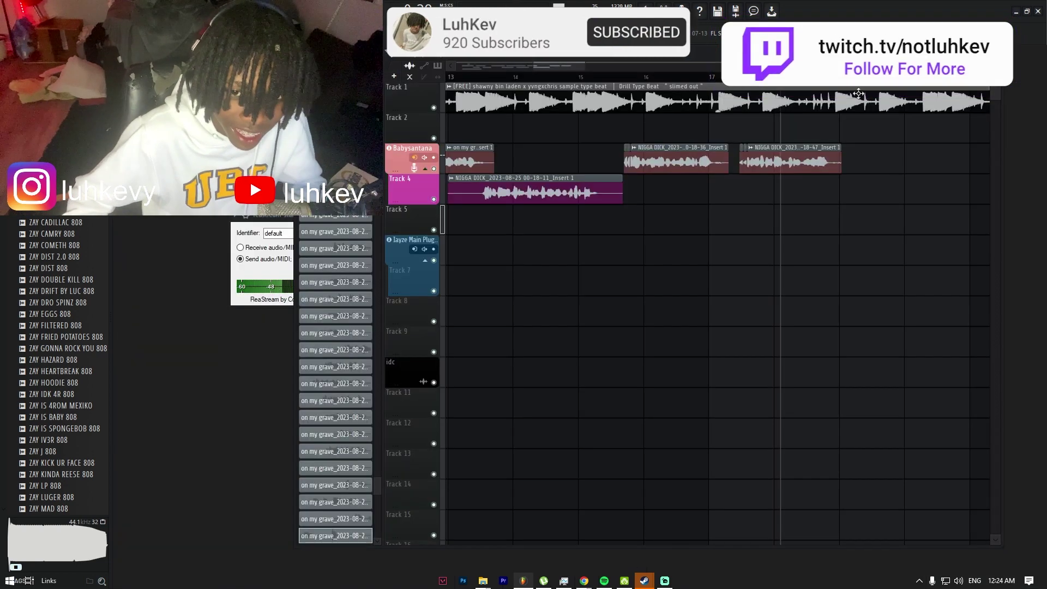
pyautogui.press('space')
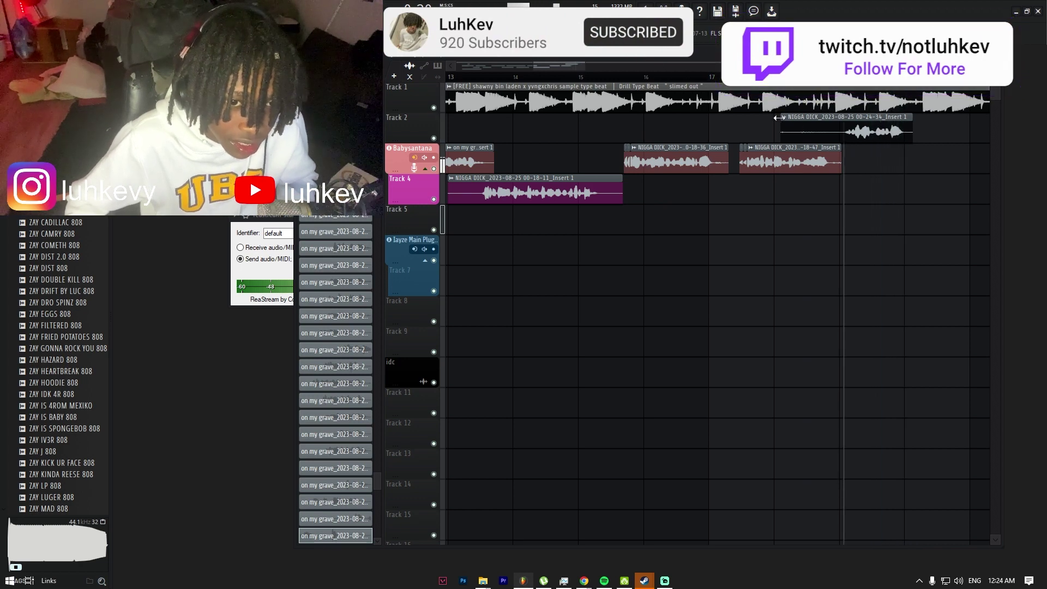
pyautogui.moveTo(846, 126); pyautogui.dragTo(839, 126)
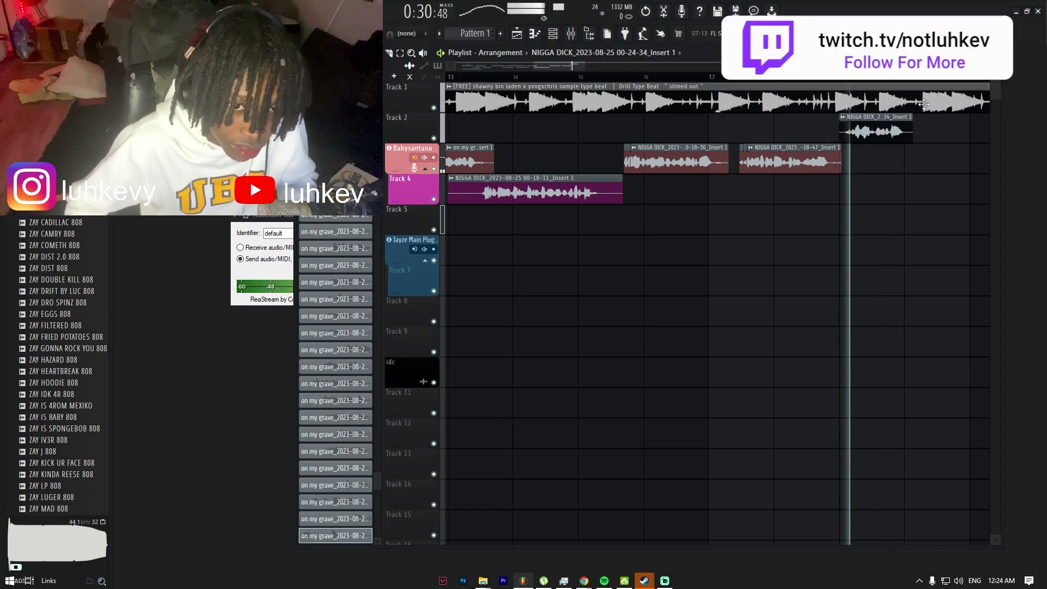
# Step: Delete the stray clip on Track 5, record the next line from bar 19, and trim its start to about bar 19.6
pyautogui.click(894, 215)
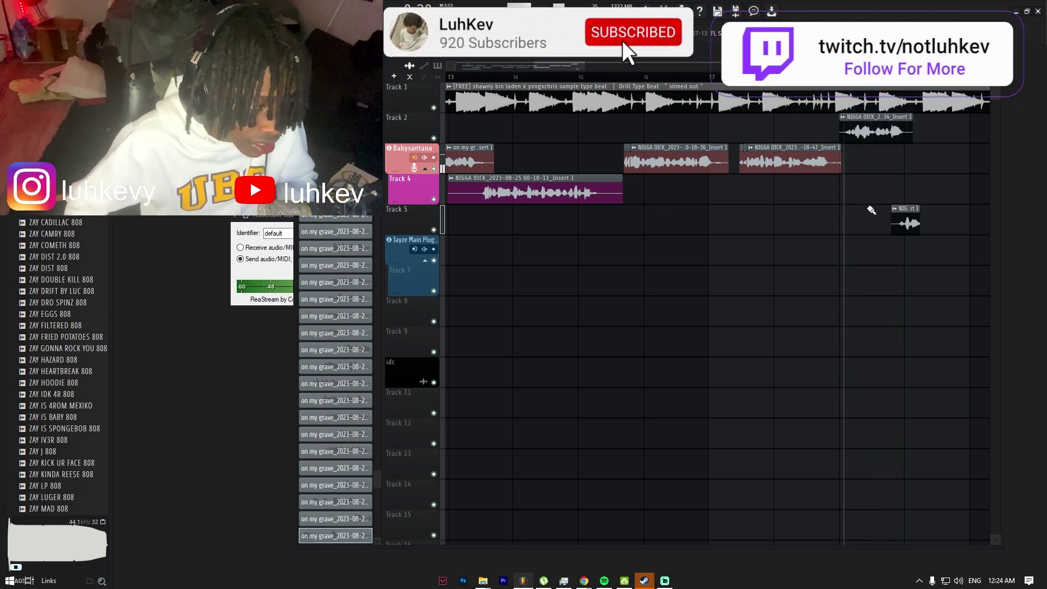
pyautogui.rightClick(902, 223)
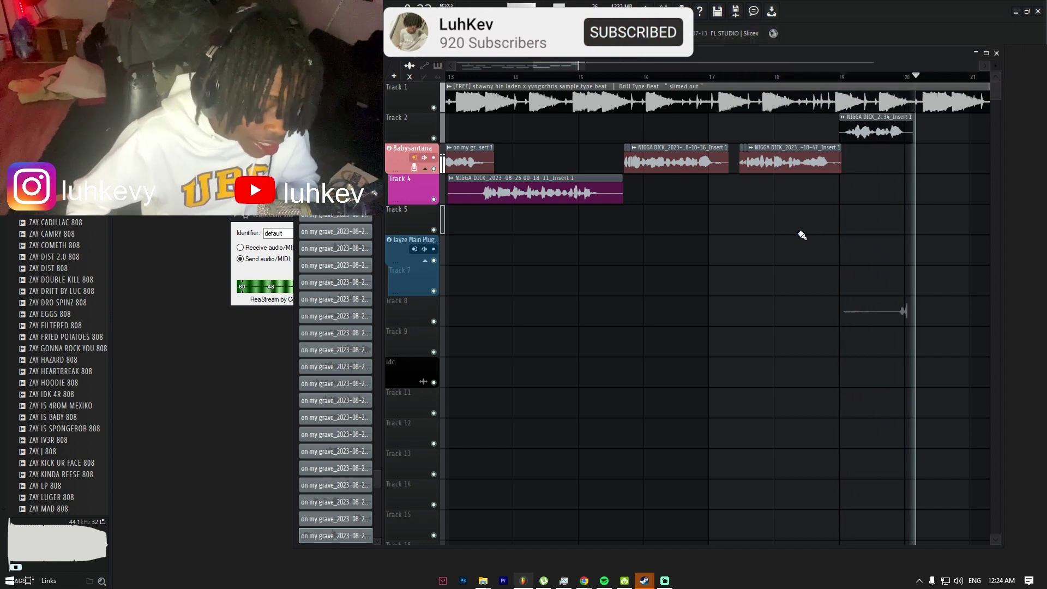
pyautogui.press('space')
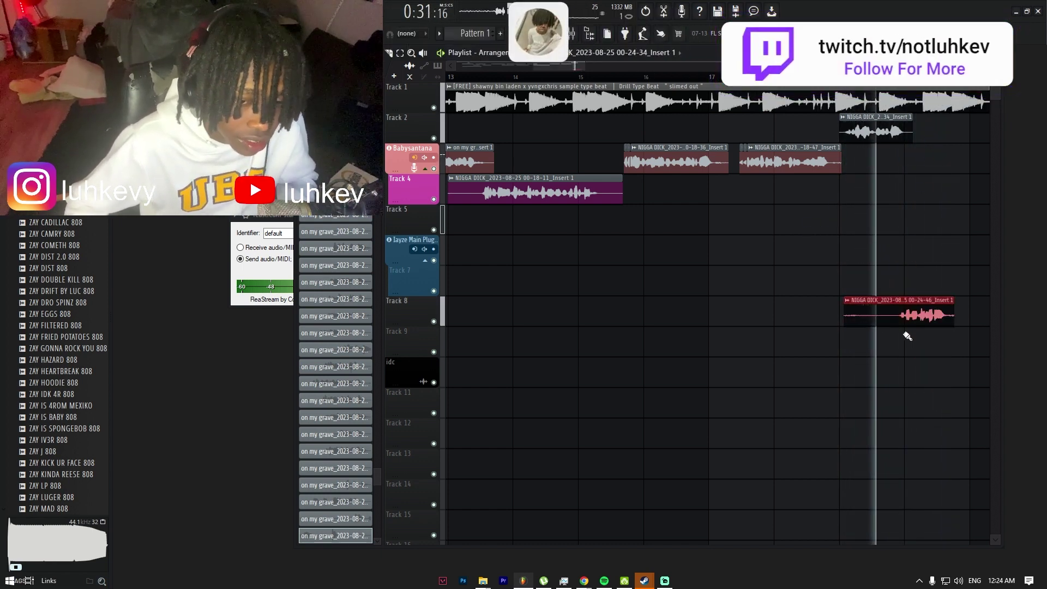
pyautogui.moveTo(847, 303); pyautogui.dragTo(881, 308)
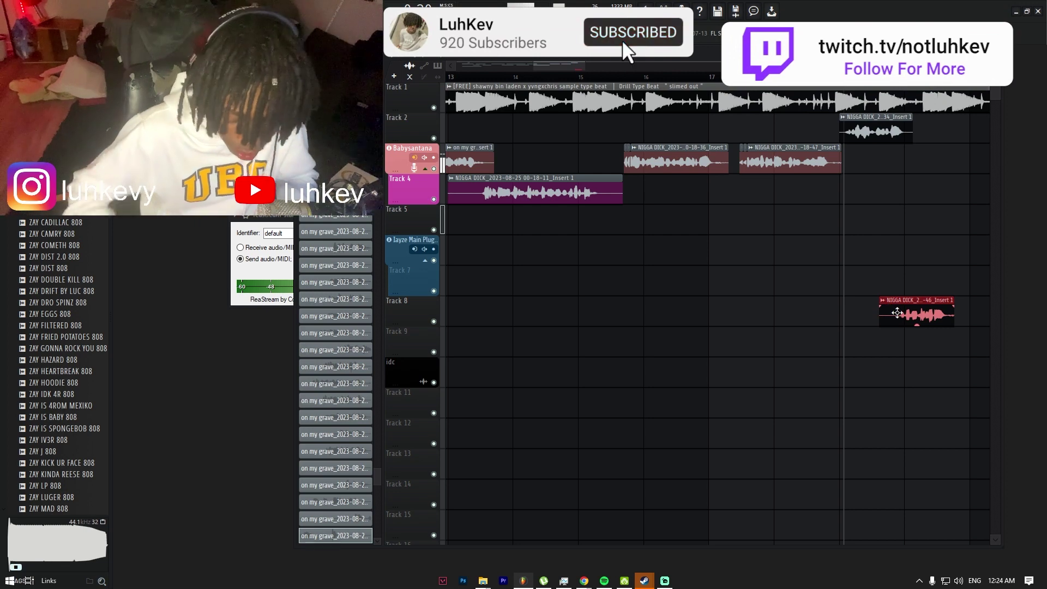
# Step: Move the take from Track 8 up to Babysantana and the Track 2 take down to Track 4
pyautogui.hotkey('shift', 'Up')
pyautogui.hotkey('shift', 'Up')
pyautogui.hotkey('shift', 'Up')
pyautogui.hotkey('shift', 'Up')
pyautogui.keyDown('ctrl'); pyautogui.click(867, 137); pyautogui.keyUp('ctrl')
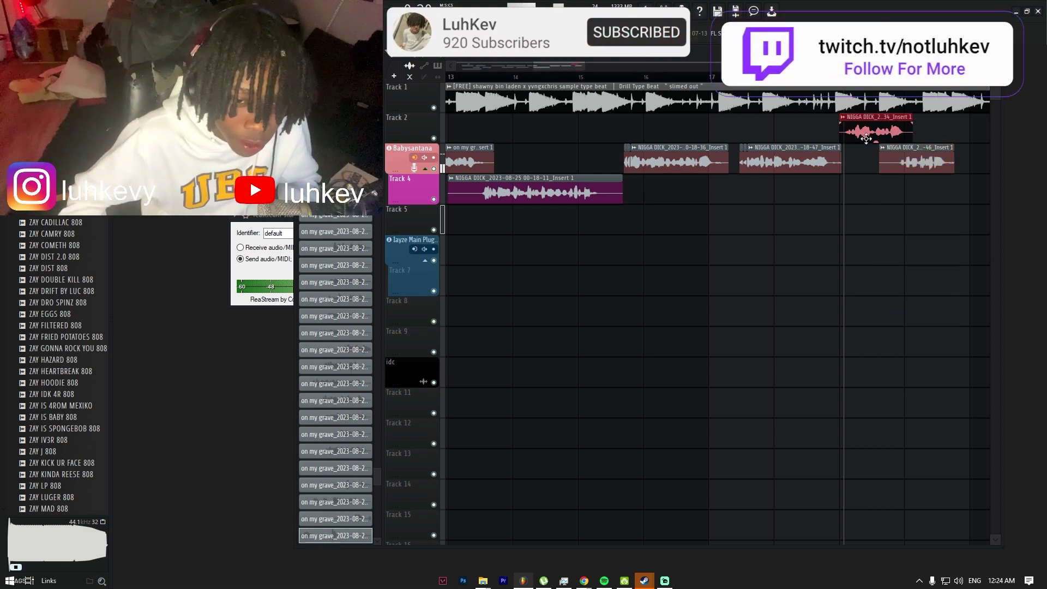
pyautogui.hotkey('shift', 'Down')
pyautogui.hotkey('shift', 'Down')
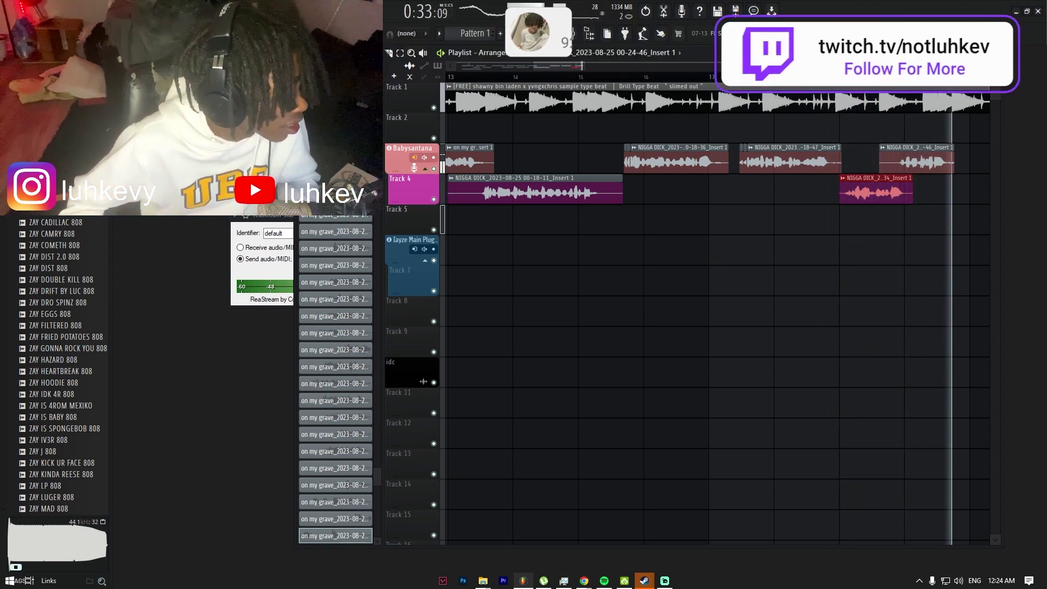
# Step: Replay the newest takes around bars 19 to 20 and play the whole arrangement from the start
pyautogui.press('space')
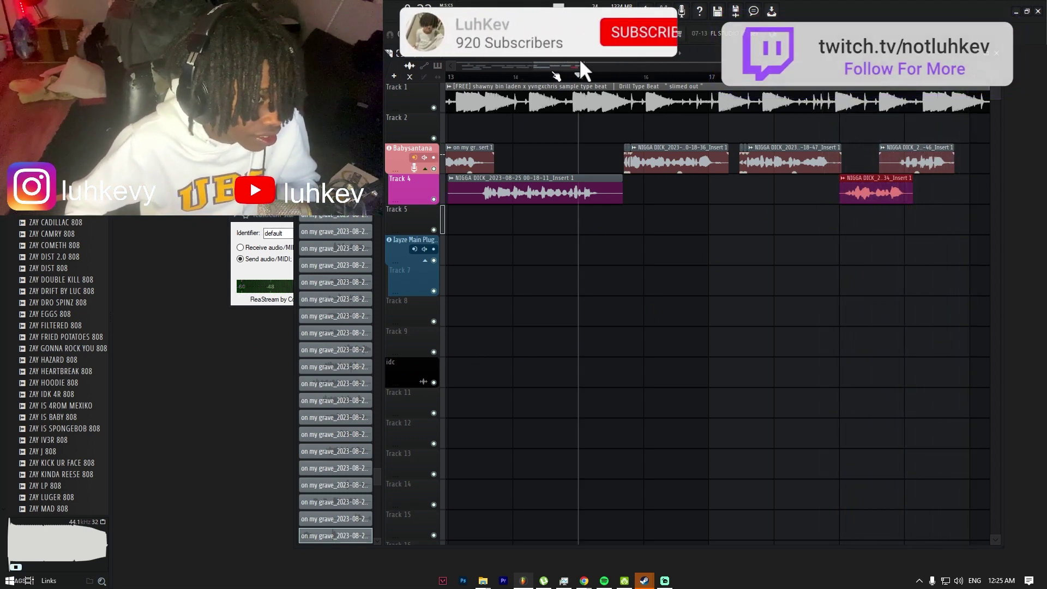
pyautogui.moveTo(530, 74); pyautogui.dragTo(597, 68)
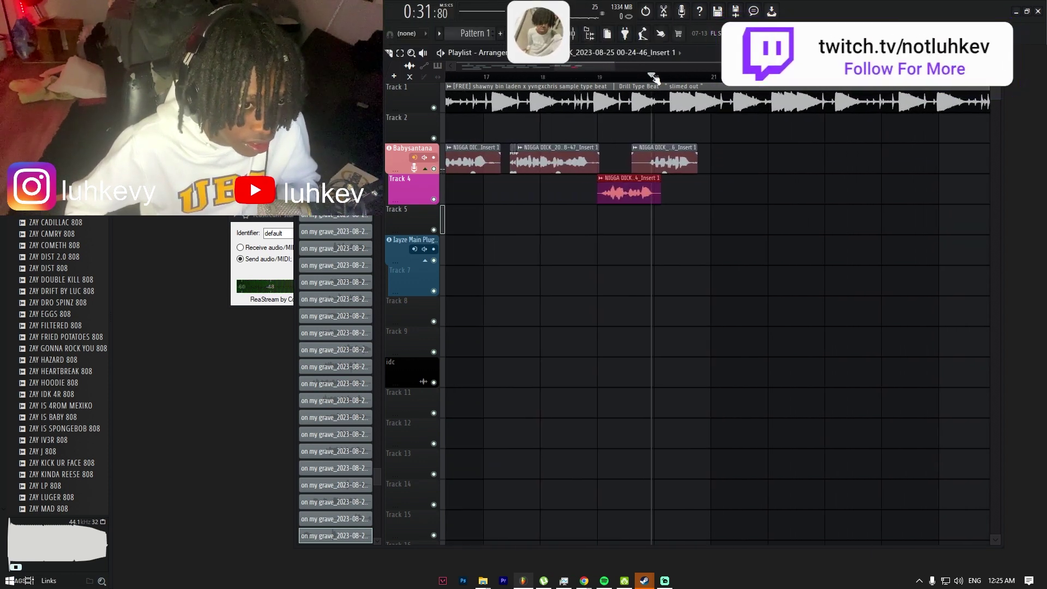
pyautogui.press('space')
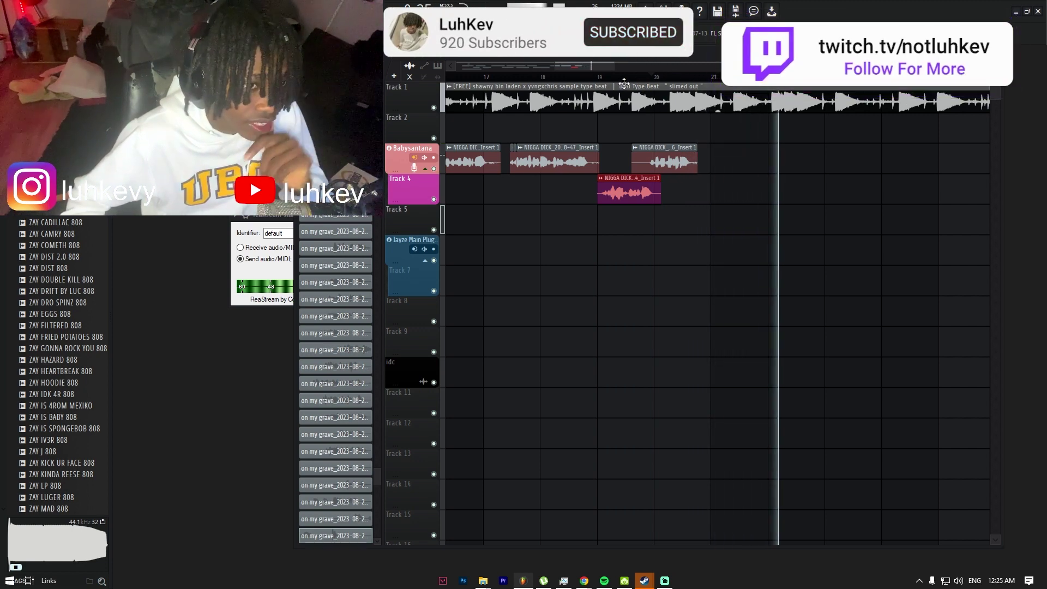
pyautogui.scroll(-6, 624, 83)
pyautogui.press('space')
pyautogui.click(447, 76)
pyautogui.press('space')
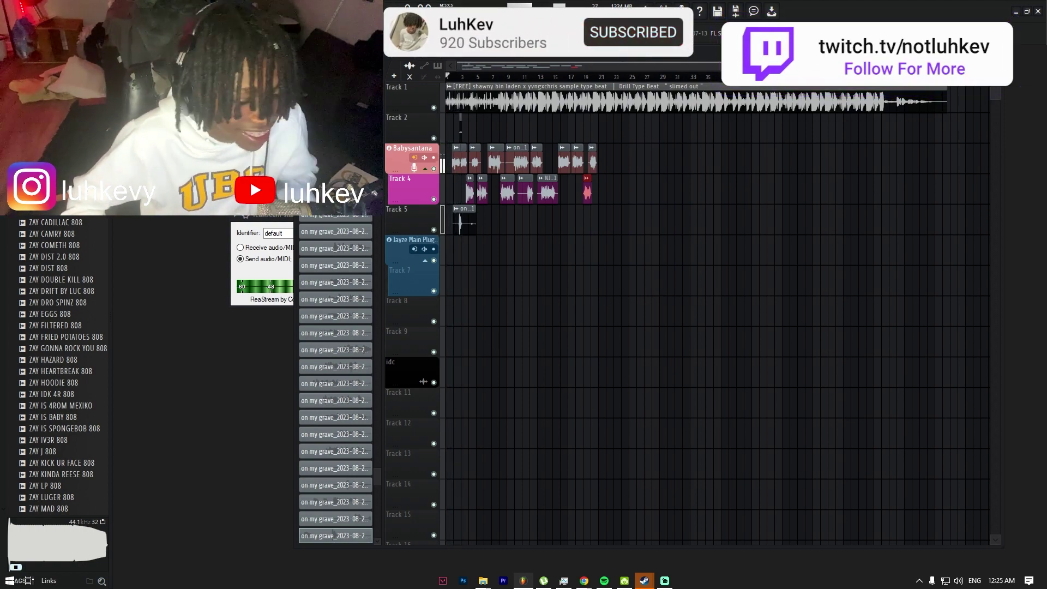
# Step: Switch to Chrome and open YouTube in a new tab
pyautogui.moveTo(436, 588); pyautogui.dragTo(681, 0)
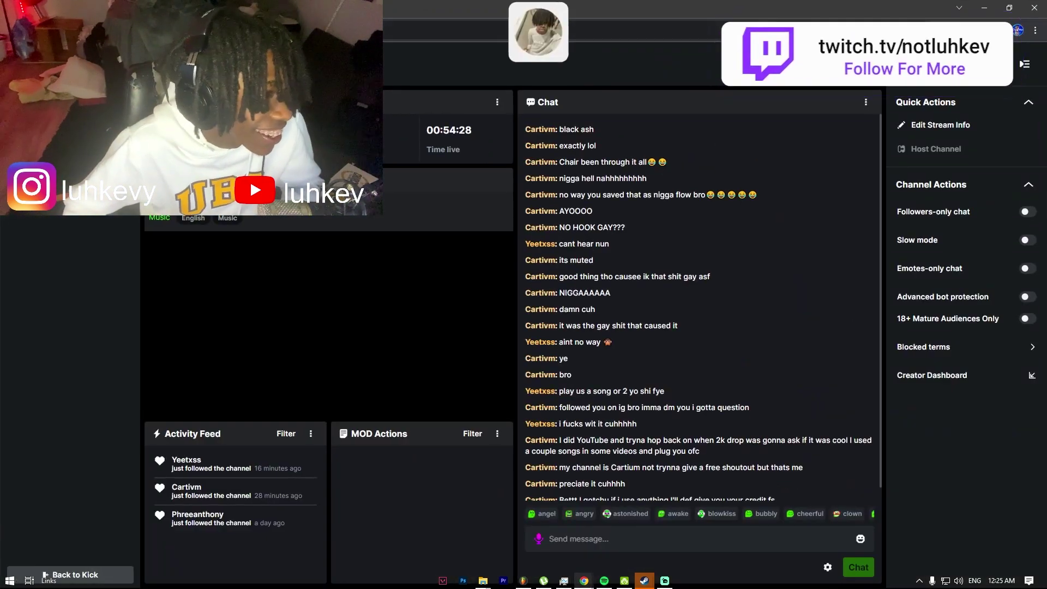
pyautogui.hotkey('ctrl', 't')
pyautogui.write('you')
pyautogui.press('Return')
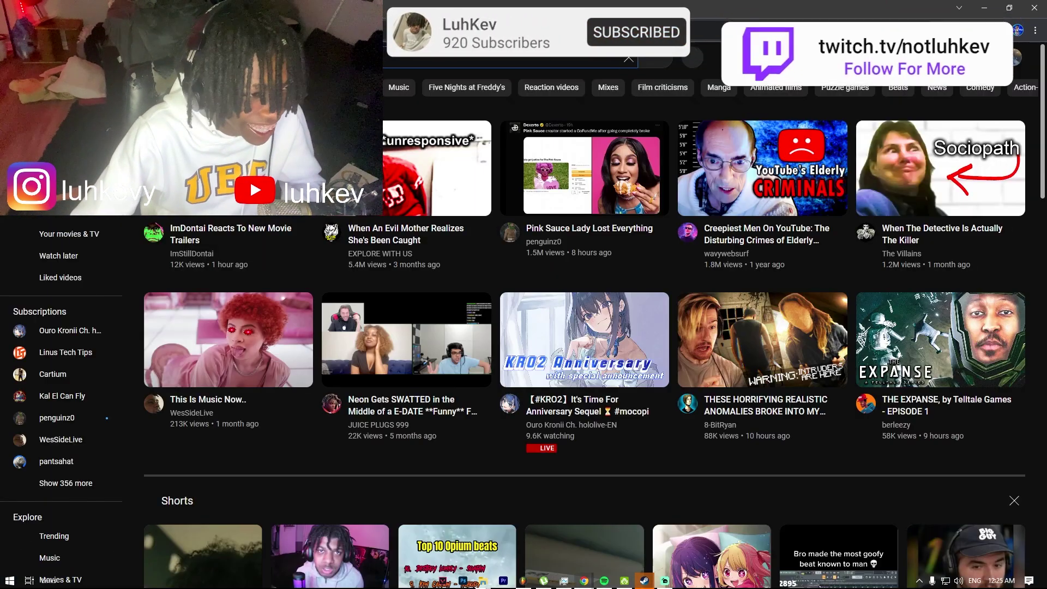
# Step: Search YouTube for a doorbell ring sound effect and copy the link of the "Doorbell sound effect" video
pyautogui.write('rb')
pyautogui.press('BackSpace')
pyautogui.press('BackSpace')
pyautogui.write('OOR BELL RING SO')
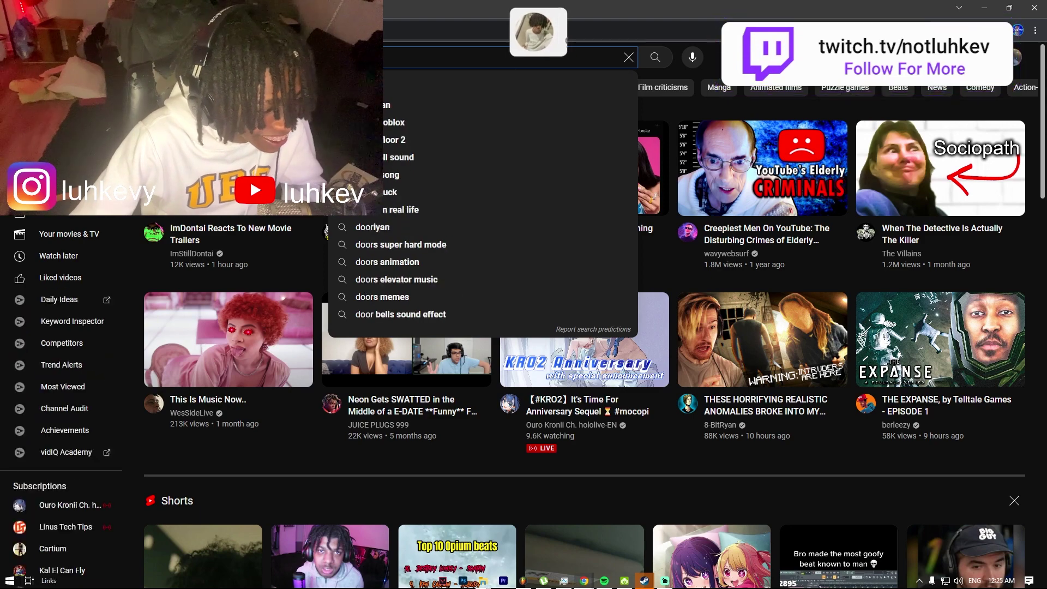
pyautogui.write('ND EFCEFT')
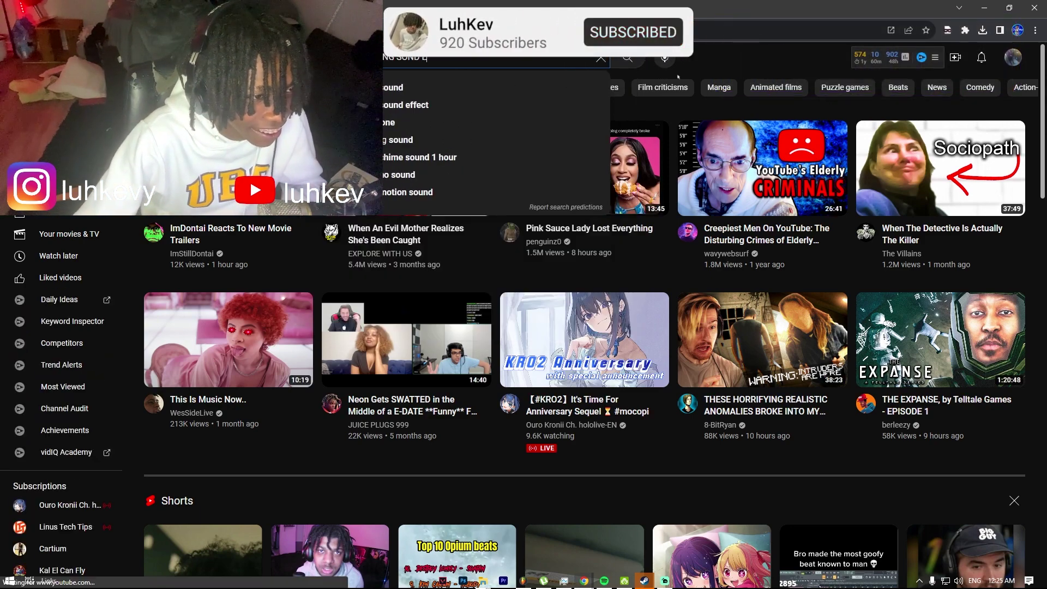
pyautogui.press('Return')
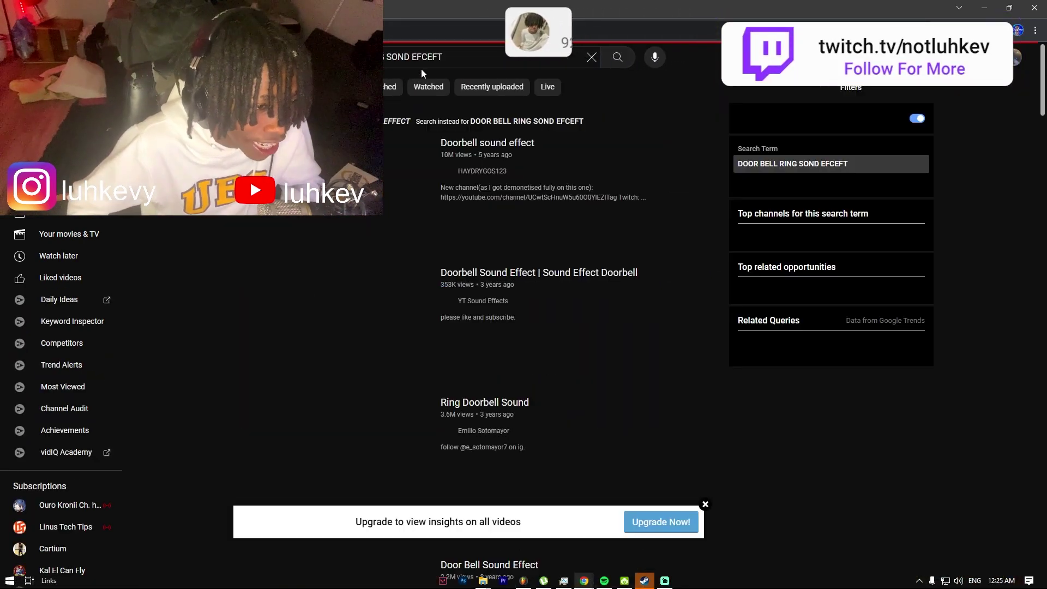
pyautogui.rightClick(355, 188)
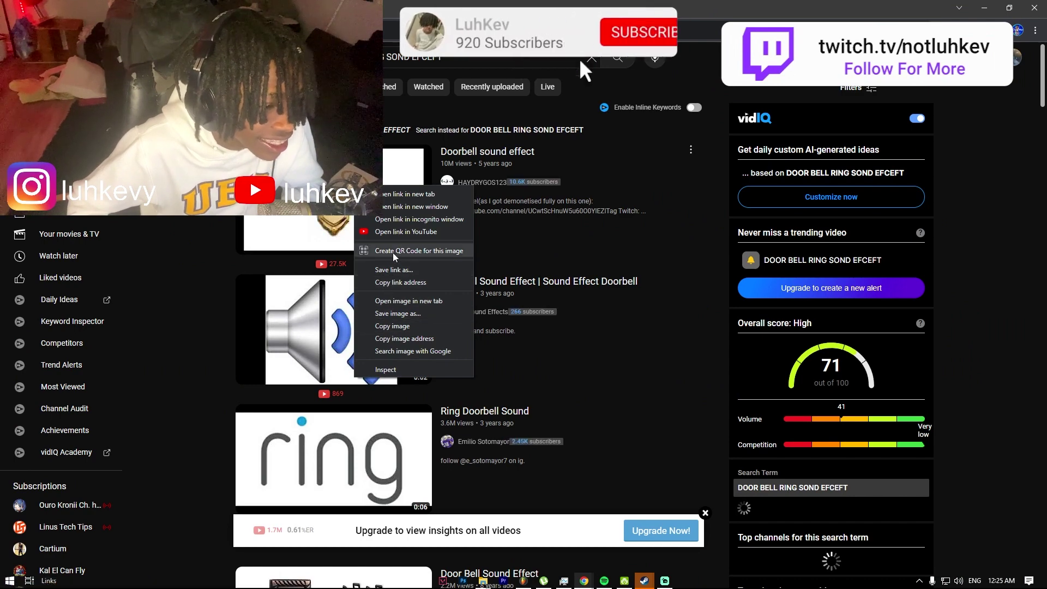
pyautogui.click(398, 282)
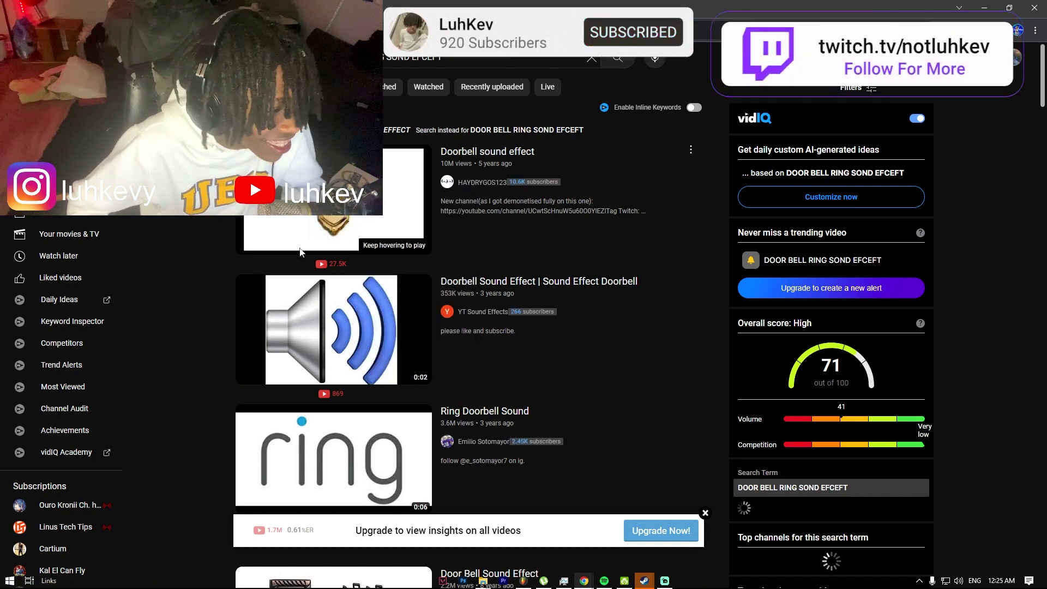
# Step: Open loader.to in a new tab and convert the copied doorbell video link to MP3
pyautogui.hotkey('ctrl', 't')
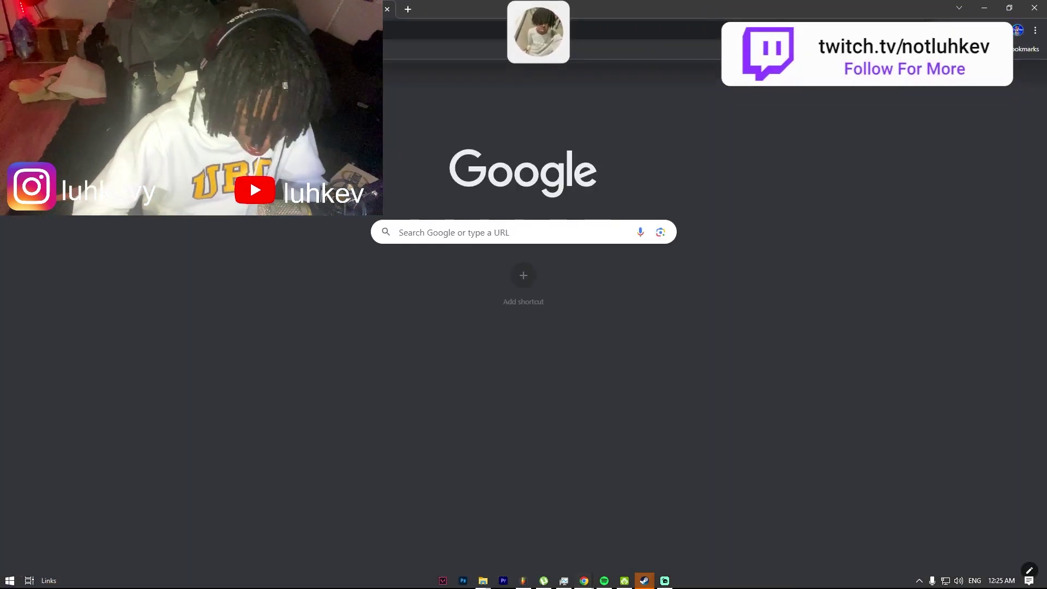
pyautogui.write('loader.to')
pyautogui.press('Return')
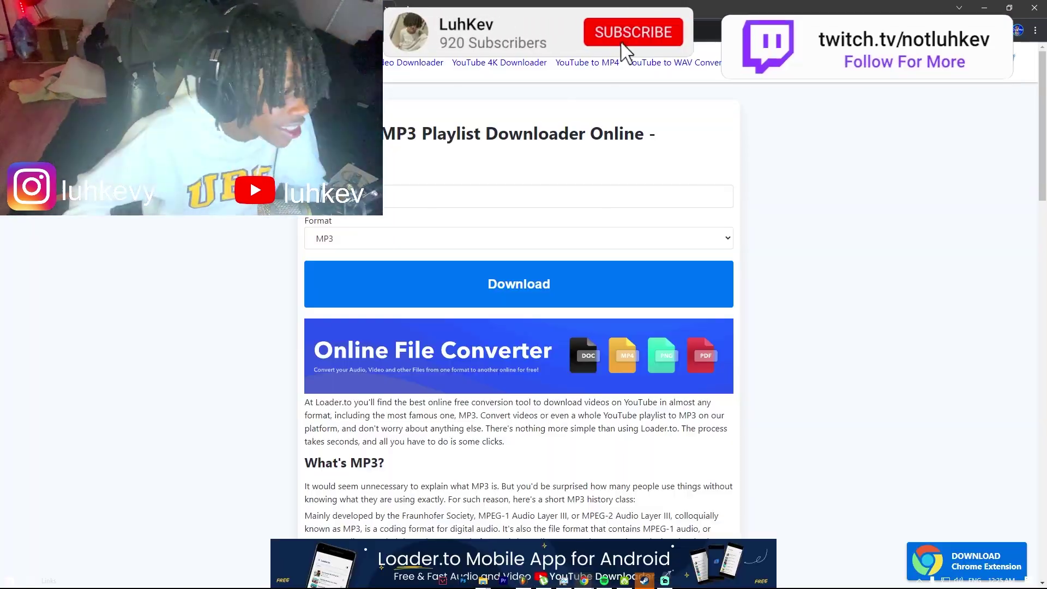
pyautogui.click(393, 286)
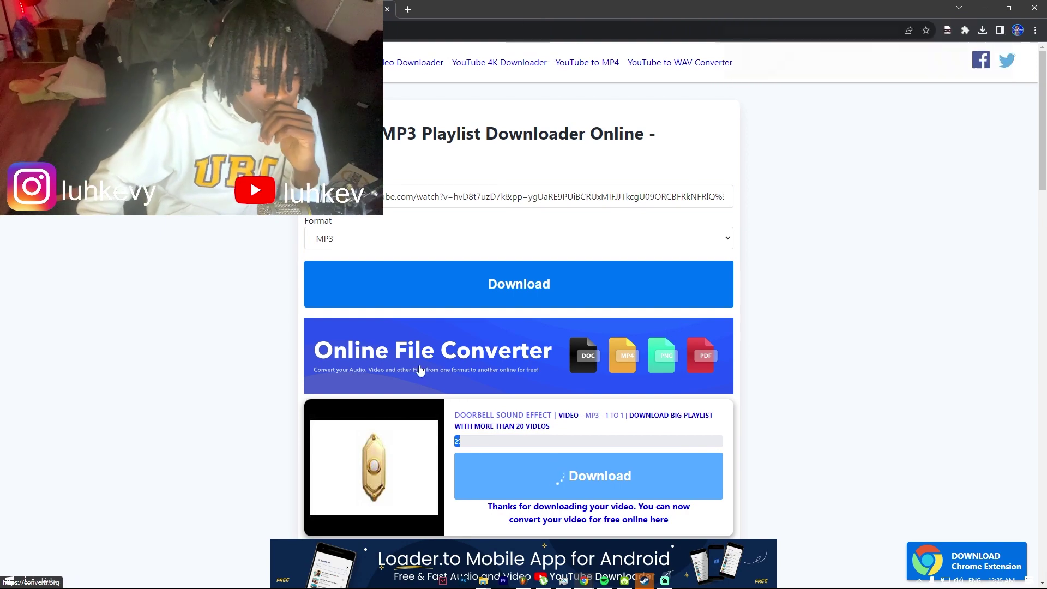
pyautogui.scroll(-4, 420, 371)
pyautogui.scroll(3, 510, 332)
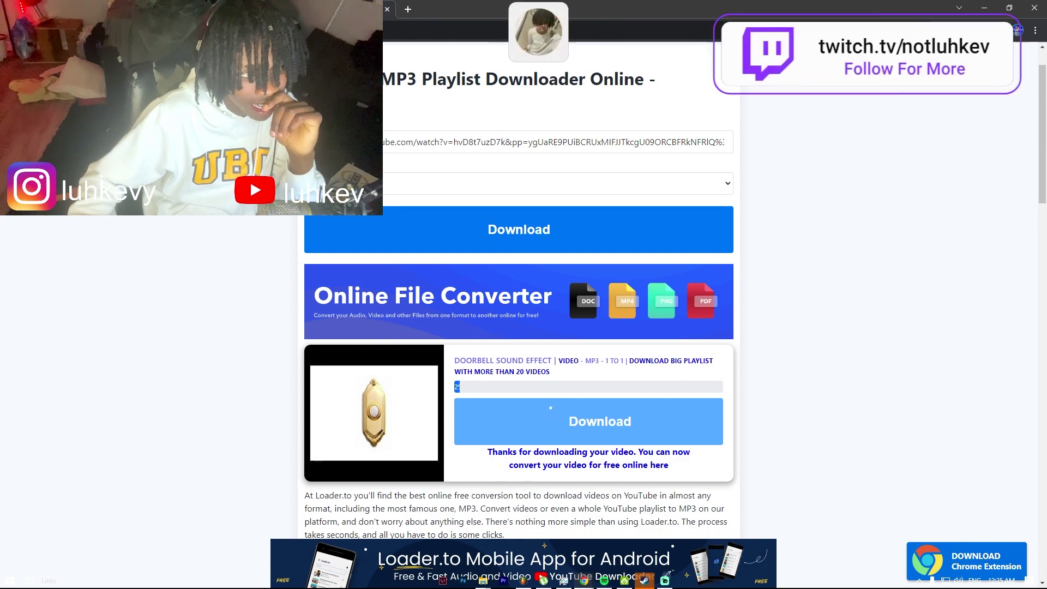
# Step: Try the copied doorbell video link on the y2mate downloader in another new tab
pyautogui.click(407, 9)
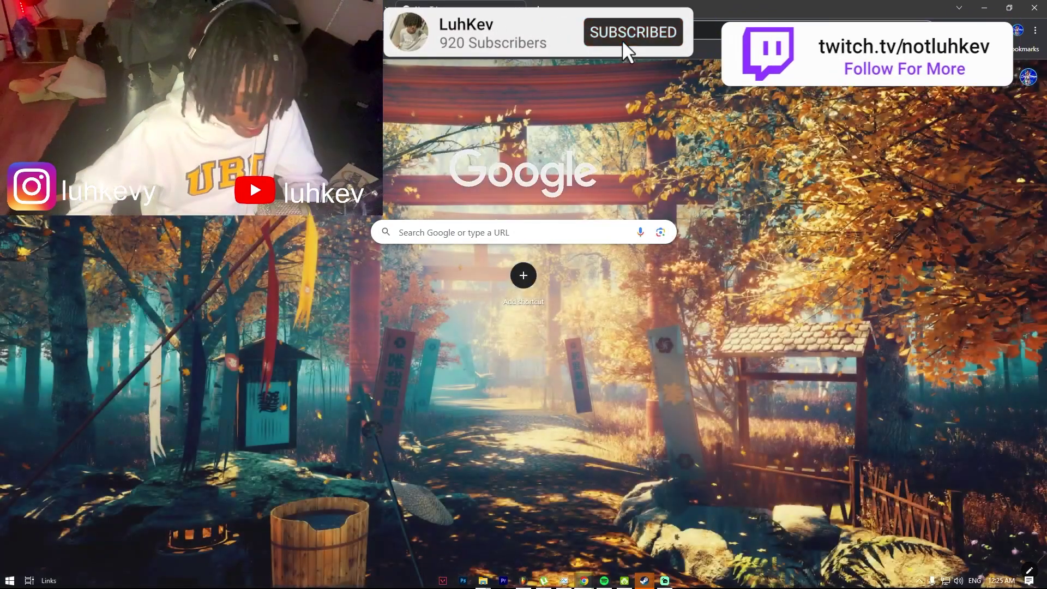
pyautogui.write('y2')
pyautogui.press('Return')
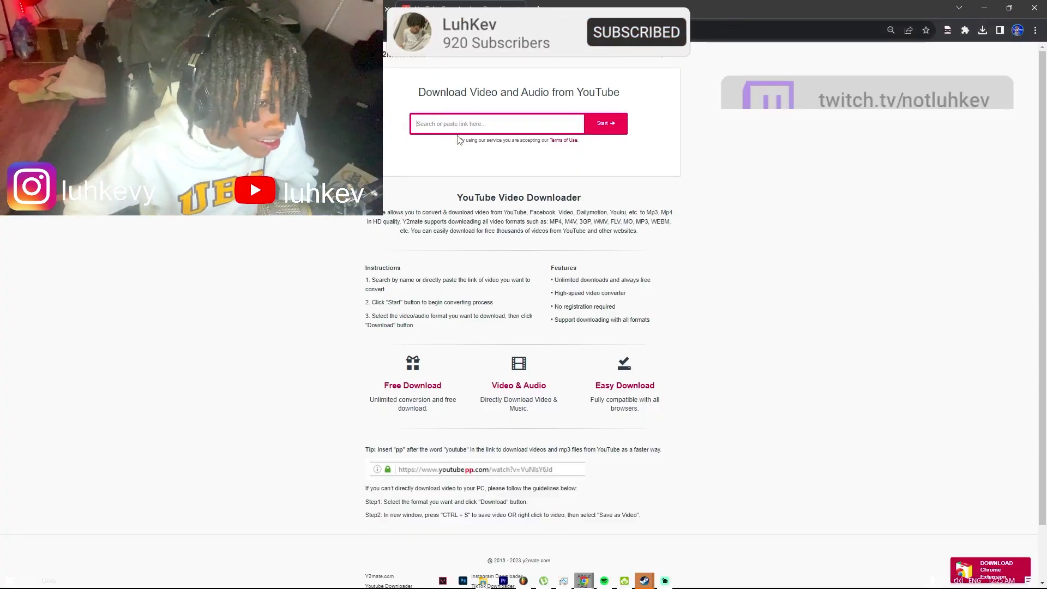
pyautogui.hotkey('ctrl', 'v')
pyautogui.click(562, 168)
pyautogui.click(630, 212)
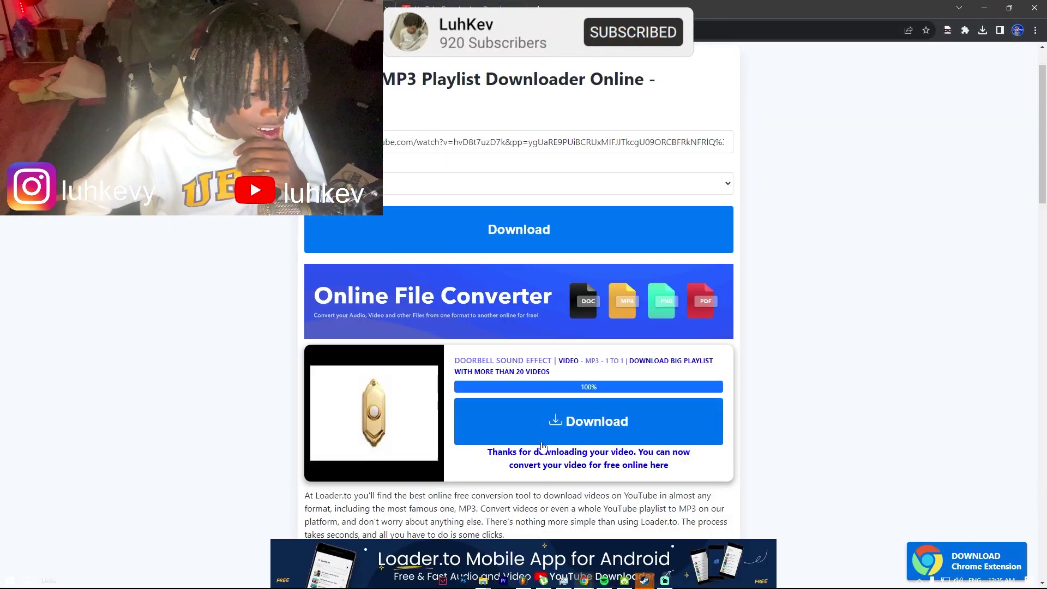
# Step: Download the converted doorbell MP3 from loader.to and place the file on Track 2 of the FL Studio playlist around bar 18
pyautogui.click(519, 425)
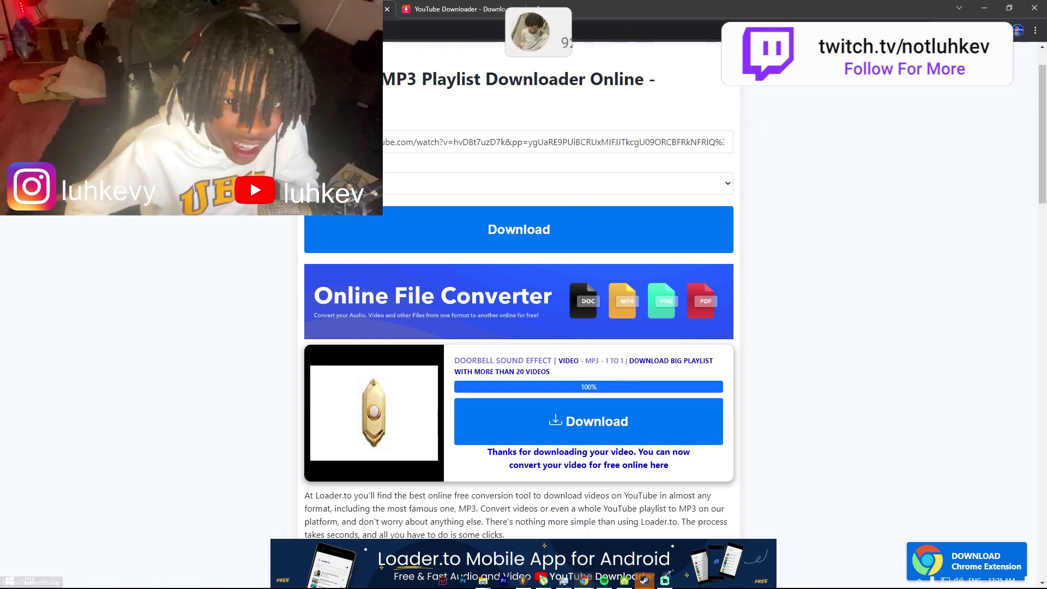
pyautogui.hotkey('alt', 'Tab')
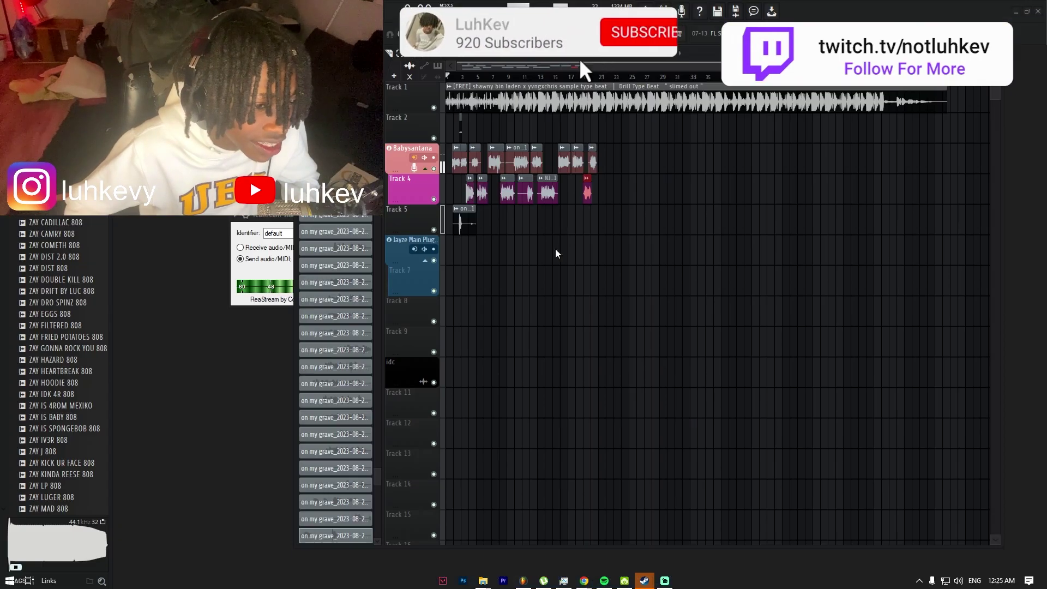
pyautogui.hotkey('alt', 'Tab')
pyautogui.moveTo(818, 7); pyautogui.dragTo(563, 162)
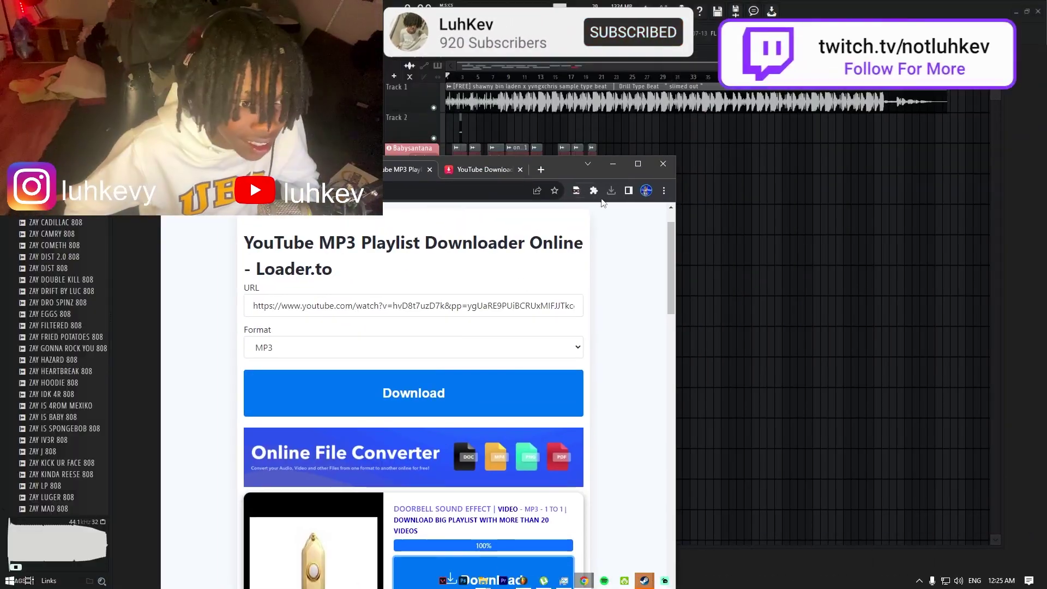
pyautogui.click(629, 190)
pyautogui.click(611, 190)
pyautogui.moveTo(551, 240); pyautogui.dragTo(581, 128)
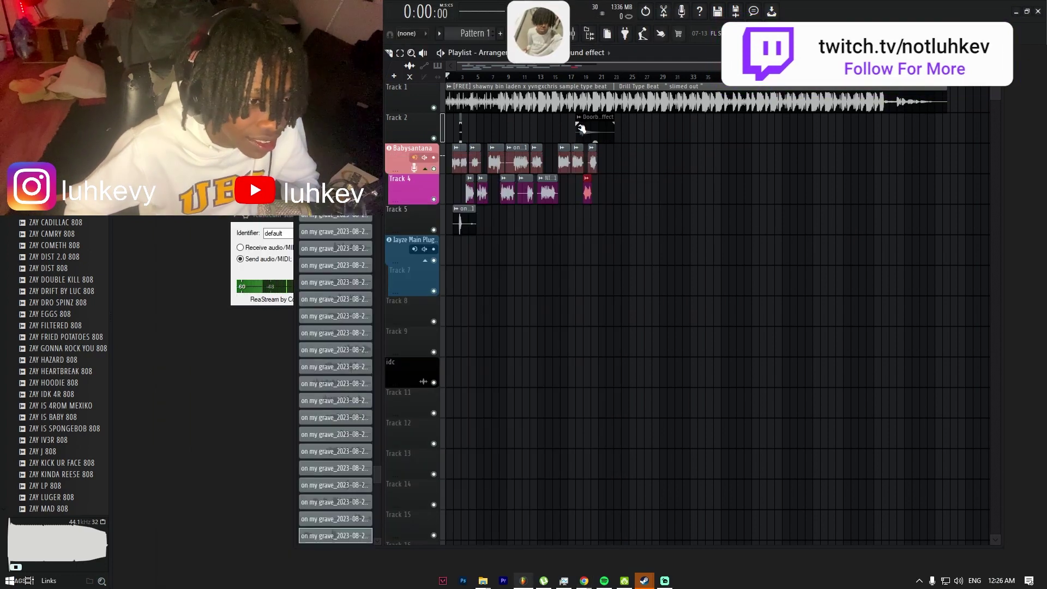
# Step: Move the doorbell clip to the beginning of Track 2 and play the opening
pyautogui.press('space')
pyautogui.scroll(3, 530, 72)
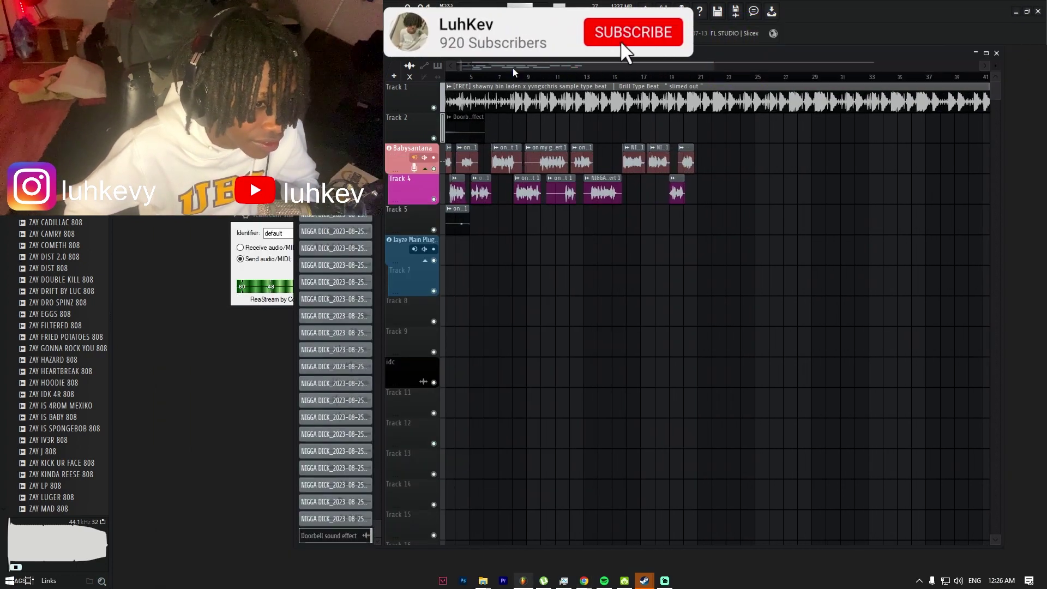
pyautogui.press('space')
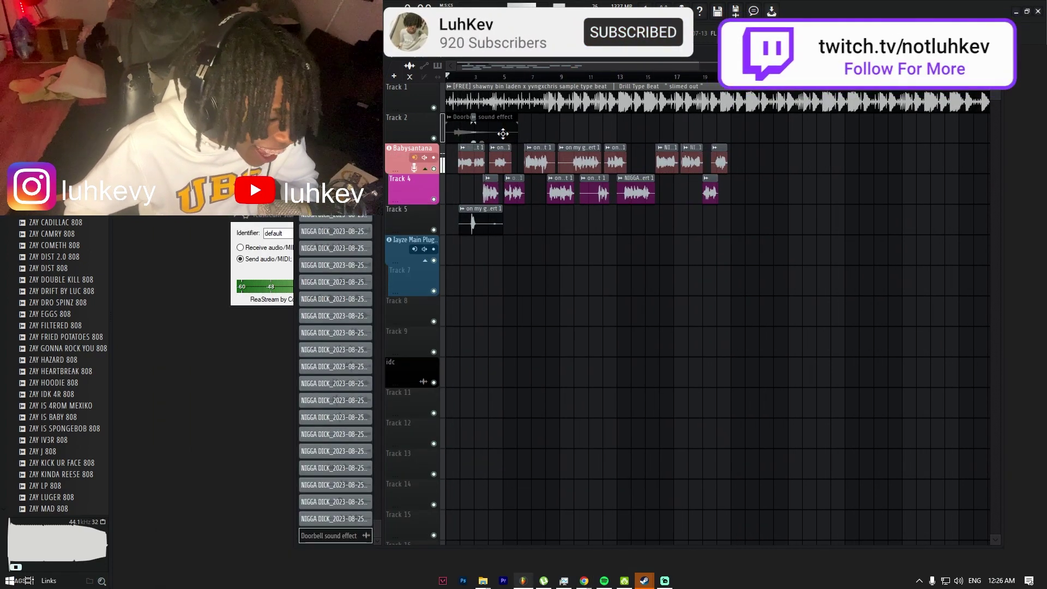
pyautogui.hotkey('alt', 'Tab')
pyautogui.hotkey('alt', 'Tab')
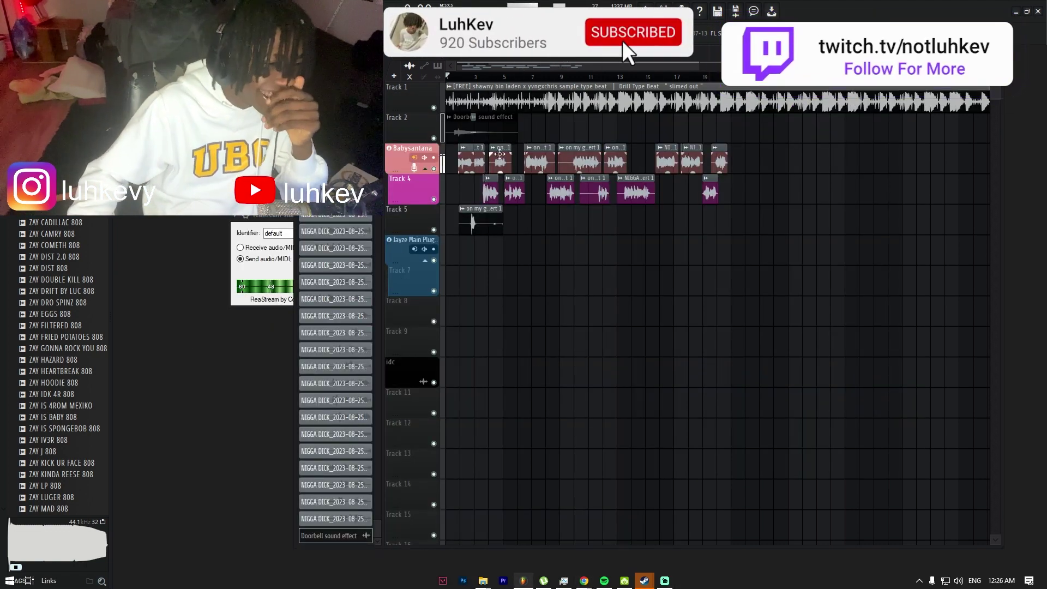
# Step: Shift the doorbell clip on Track 2 to start at about bar 2 and replay the opening to check its timing
pyautogui.doubleClick(496, 132)
pyautogui.press('space')
pyautogui.scroll(3, 491, 134)
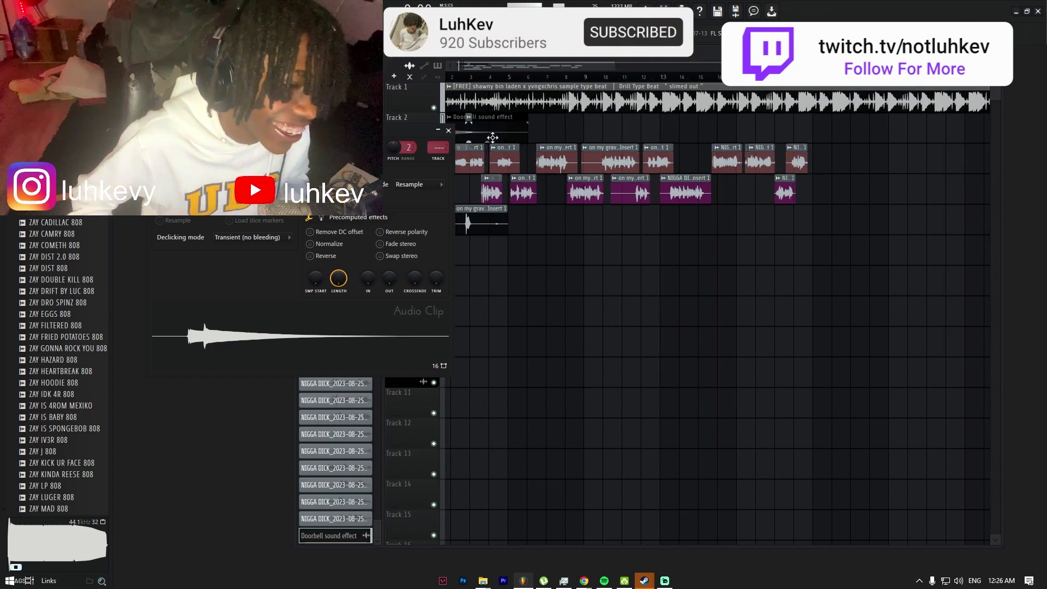
pyautogui.moveTo(492, 133); pyautogui.dragTo(512, 129)
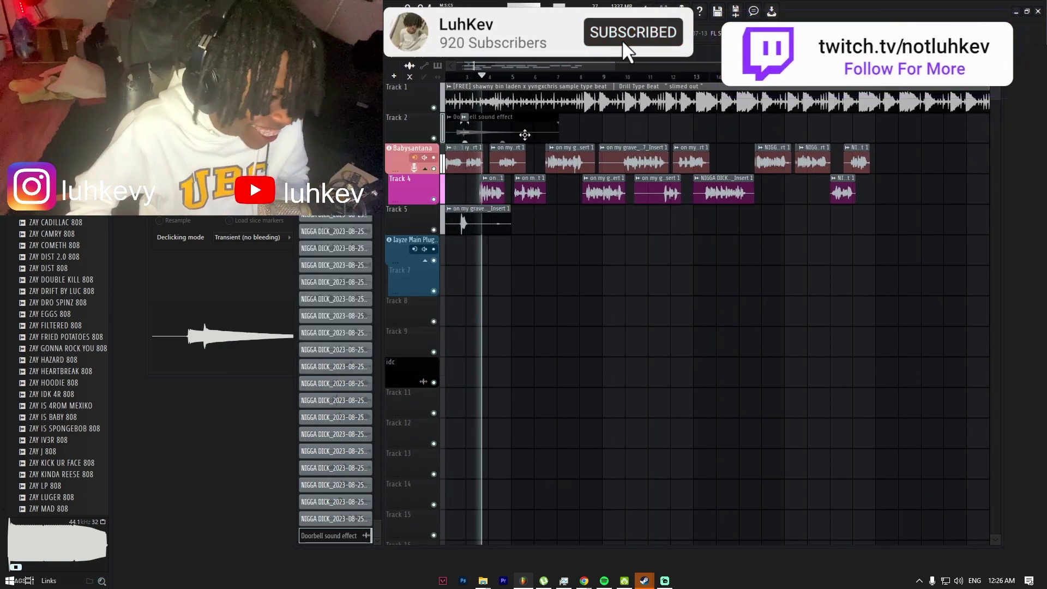
pyautogui.scroll(-3, 507, 142)
pyautogui.scroll(3, 507, 143)
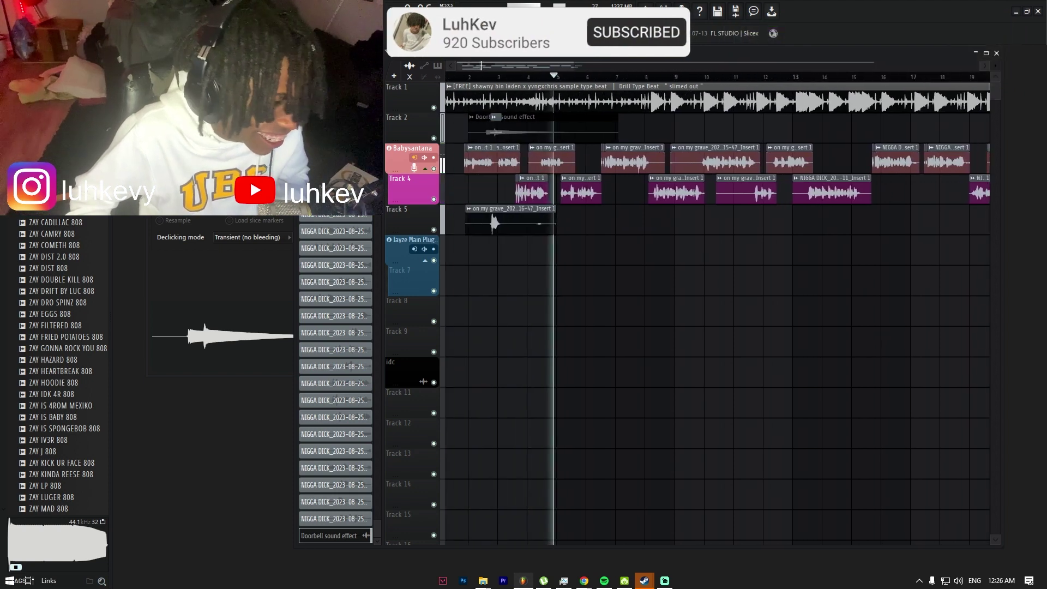
pyautogui.press('space')
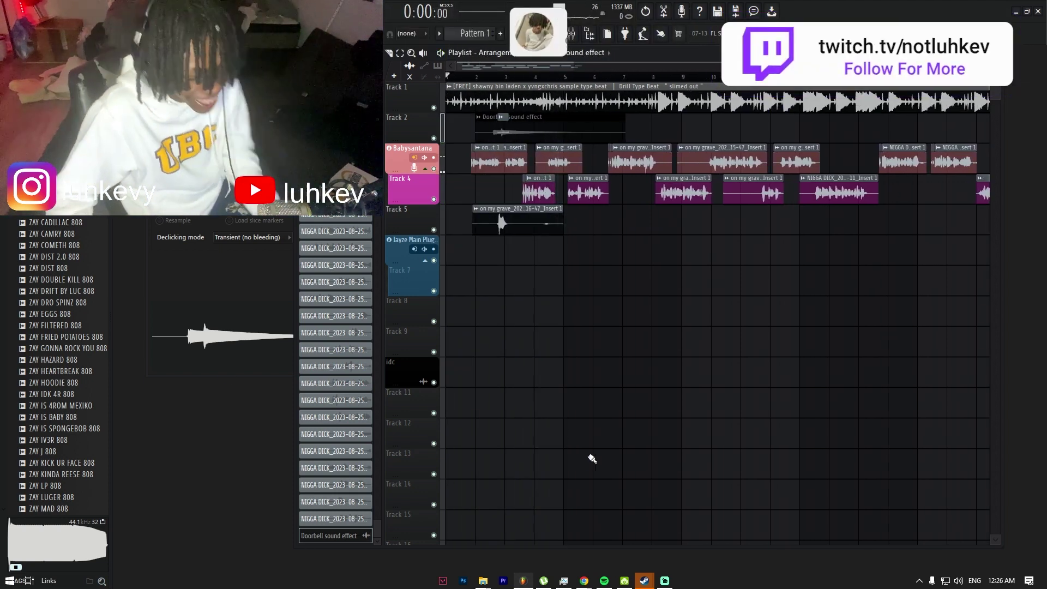
pyautogui.press('super+Tab')
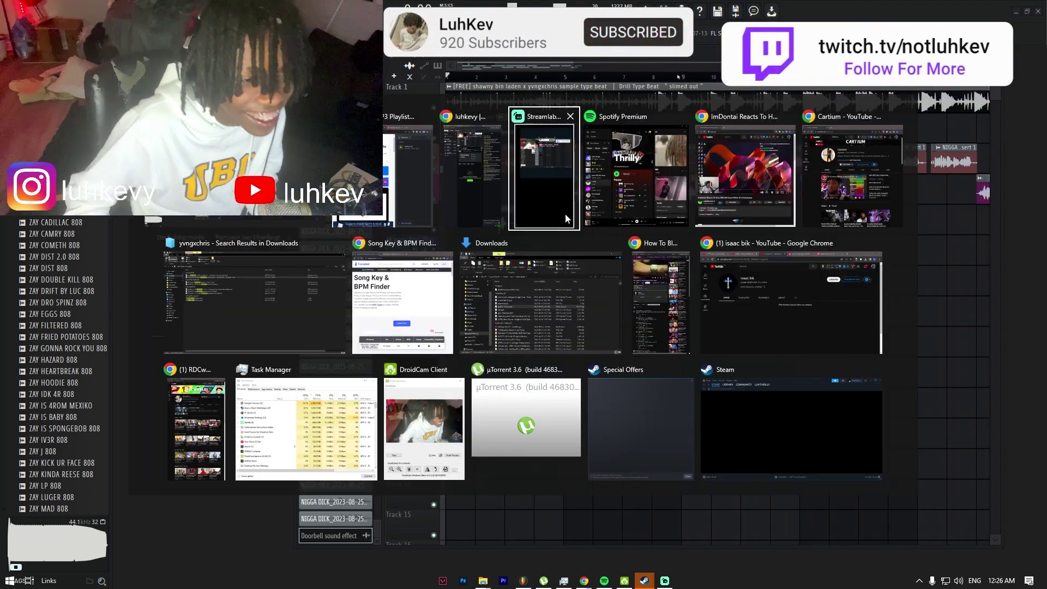
pyautogui.click(562, 196)
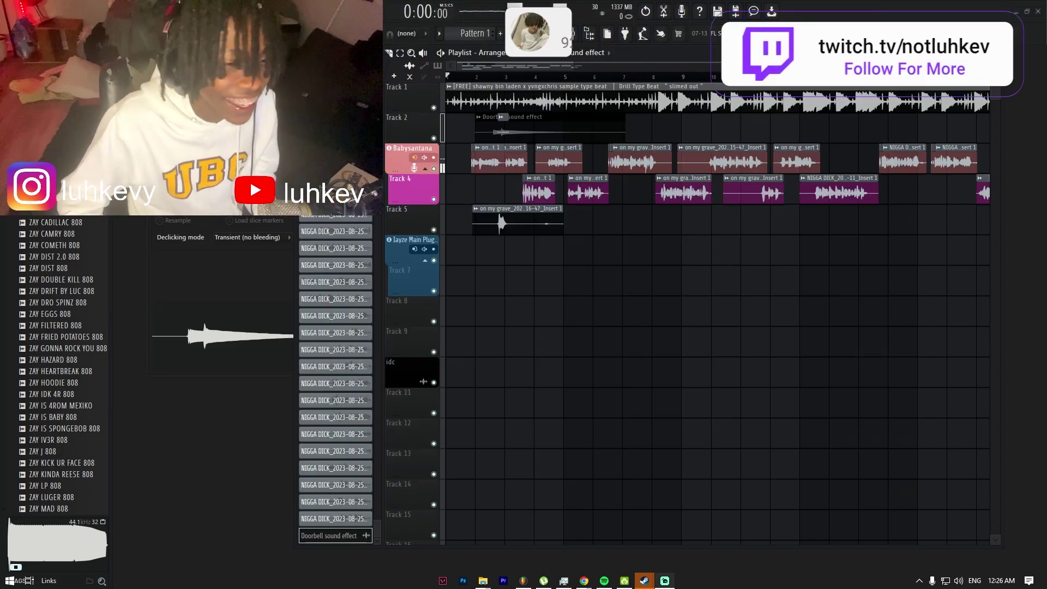
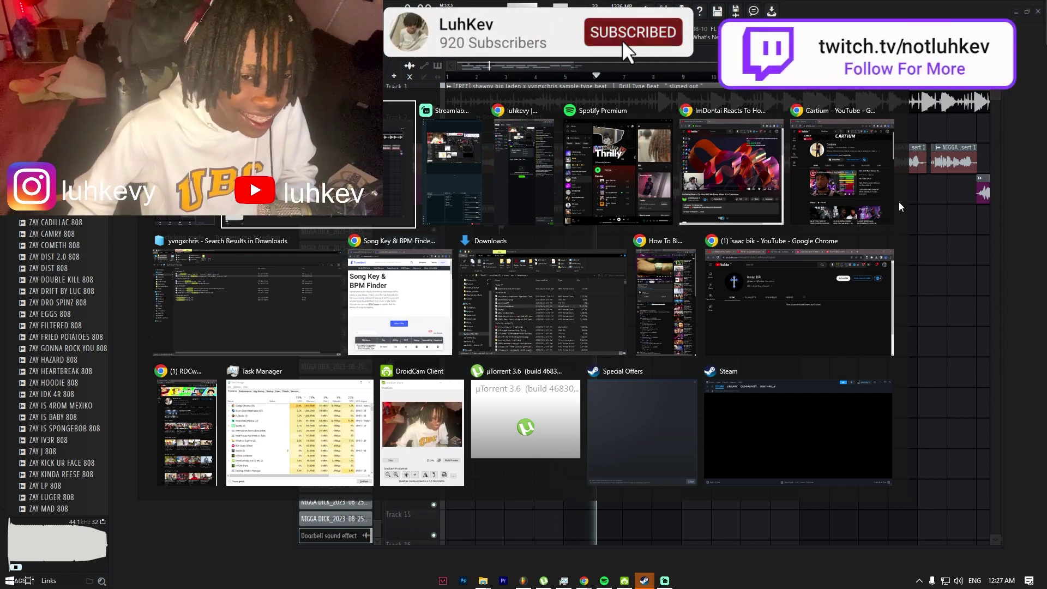
pyautogui.click(849, 142)
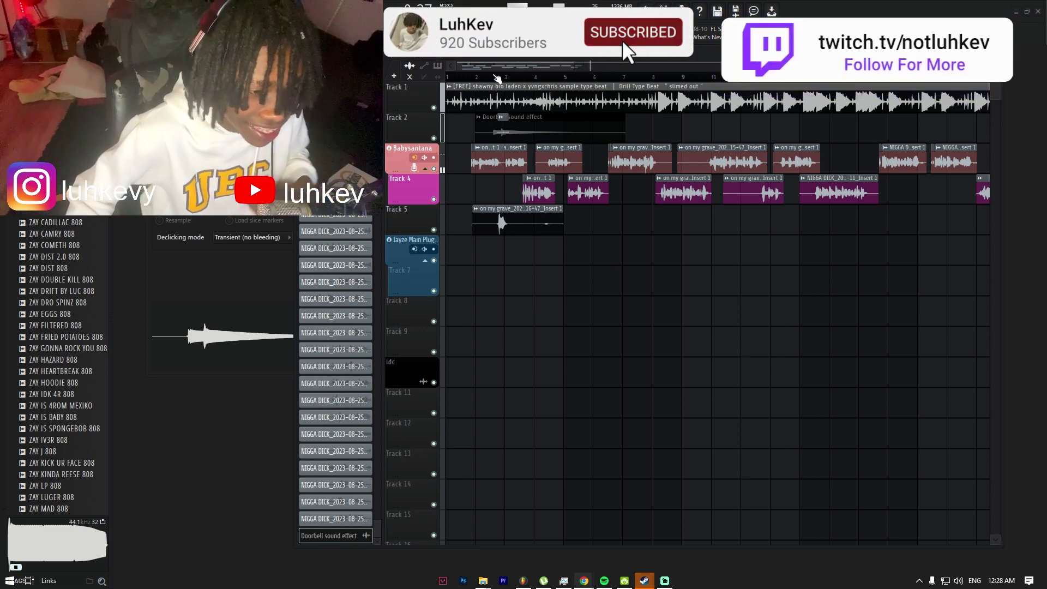
# Step: Delete the doorbell clip from Track 2, undo the deletion and play from bar 2
pyautogui.click(476, 77)
pyautogui.rightClick(589, 133)
pyautogui.hotkey('ctrl', 'z')
pyautogui.press('space')
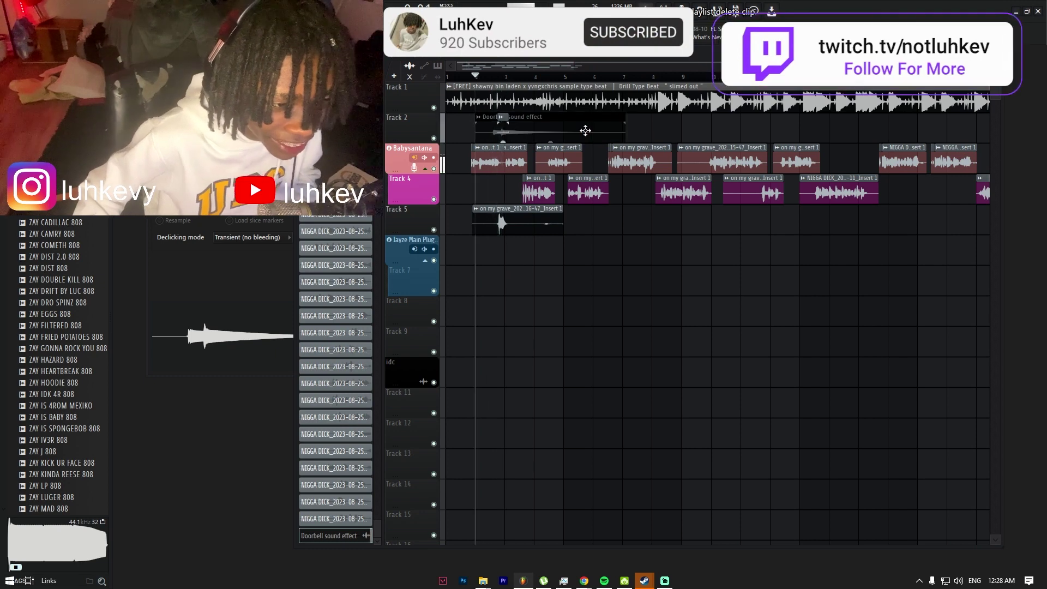
# Step: Normalize the doorbell sound effect in its clip settings, replay it from bar 2 and close the settings
pyautogui.doubleClick(585, 131)
pyautogui.press('space')
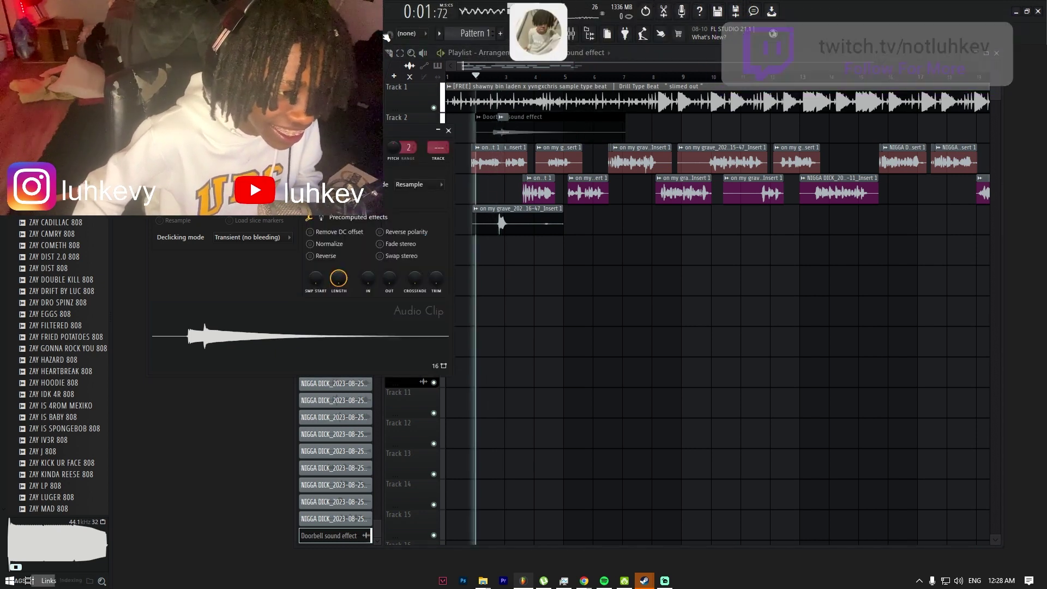
pyautogui.press('space')
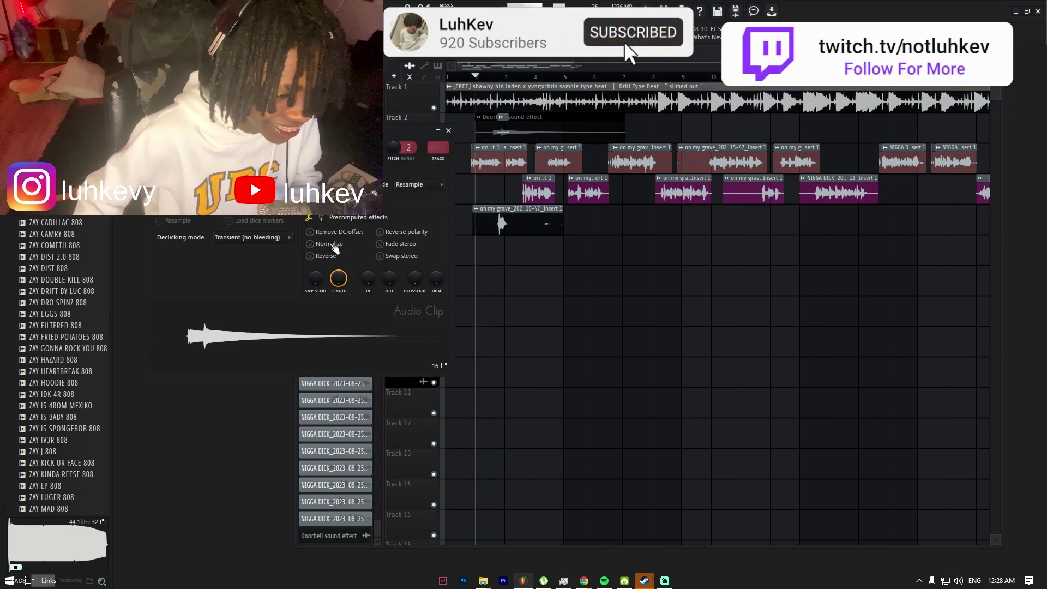
pyautogui.click(335, 248)
pyautogui.press('space')
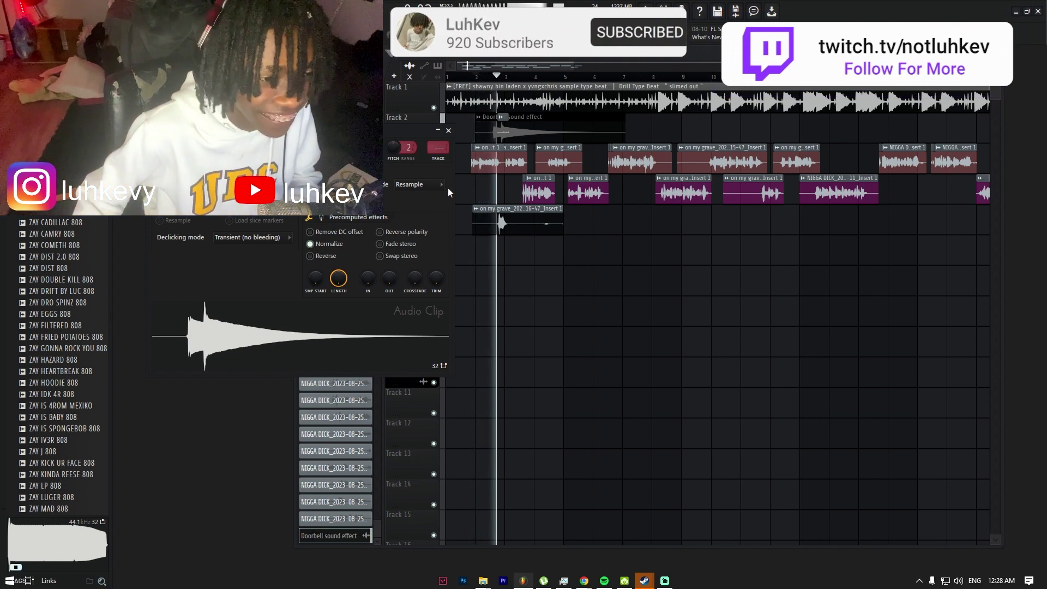
pyautogui.click(448, 130)
pyautogui.press('space')
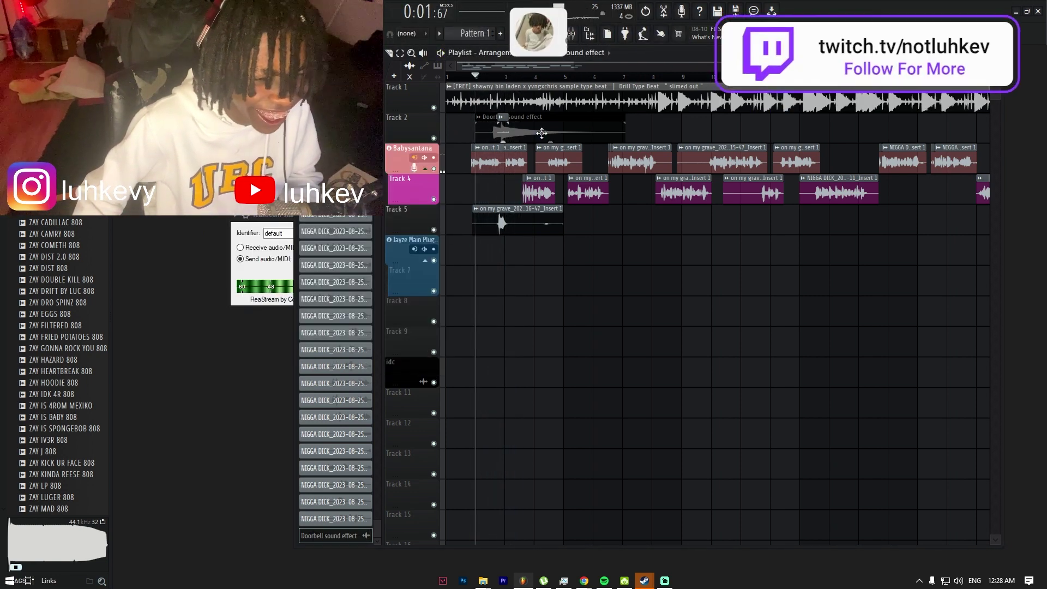
# Step: Delete the doorbell sound effect clip from Track 2 and play the arrangement from bar 2
pyautogui.rightClick(550, 129)
pyautogui.press('space')
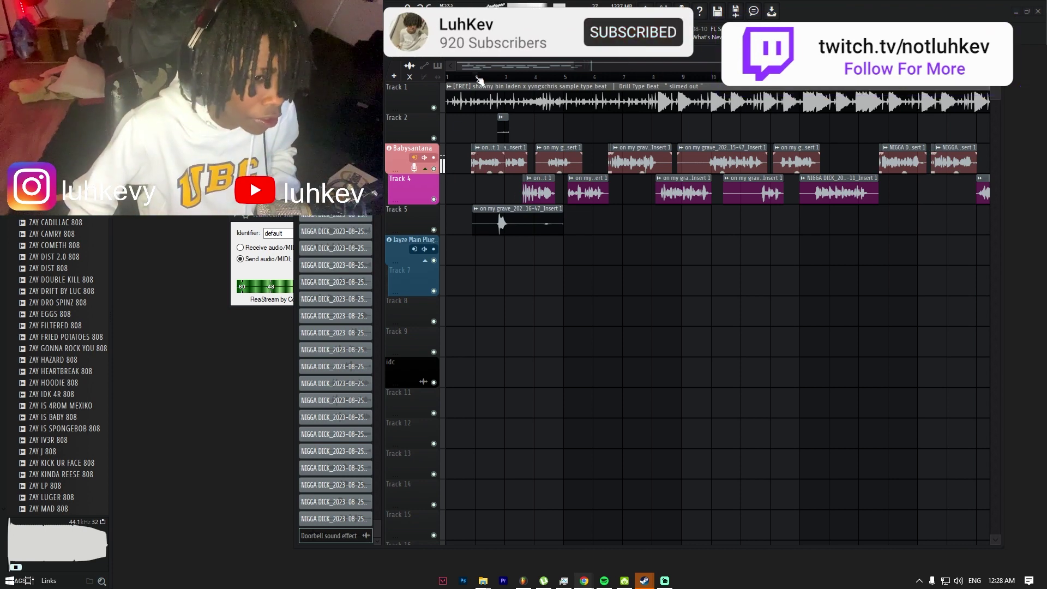
# Step: Play the newest vocal takes from about bar 19 to find where the next line starts
pyautogui.scroll(-3, 693, 279)
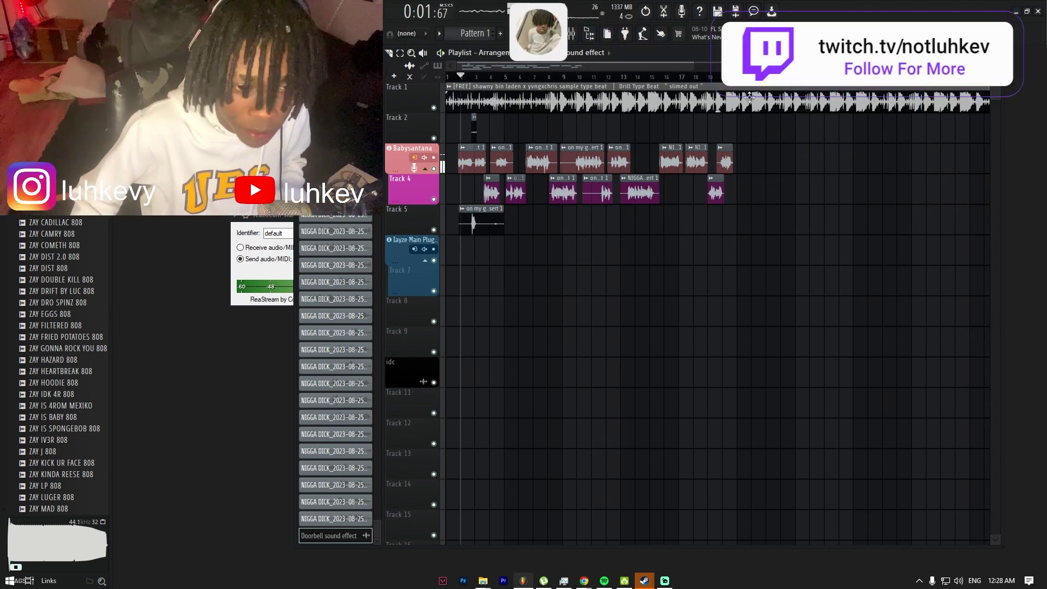
pyautogui.click(722, 80)
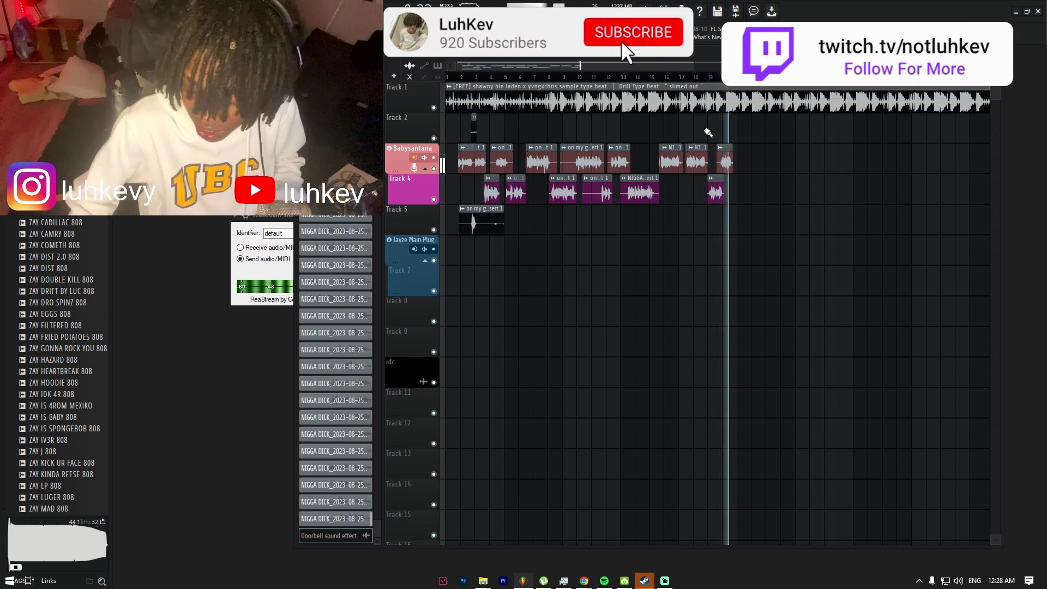
pyautogui.press('space')
pyautogui.scroll(4, 769, 316)
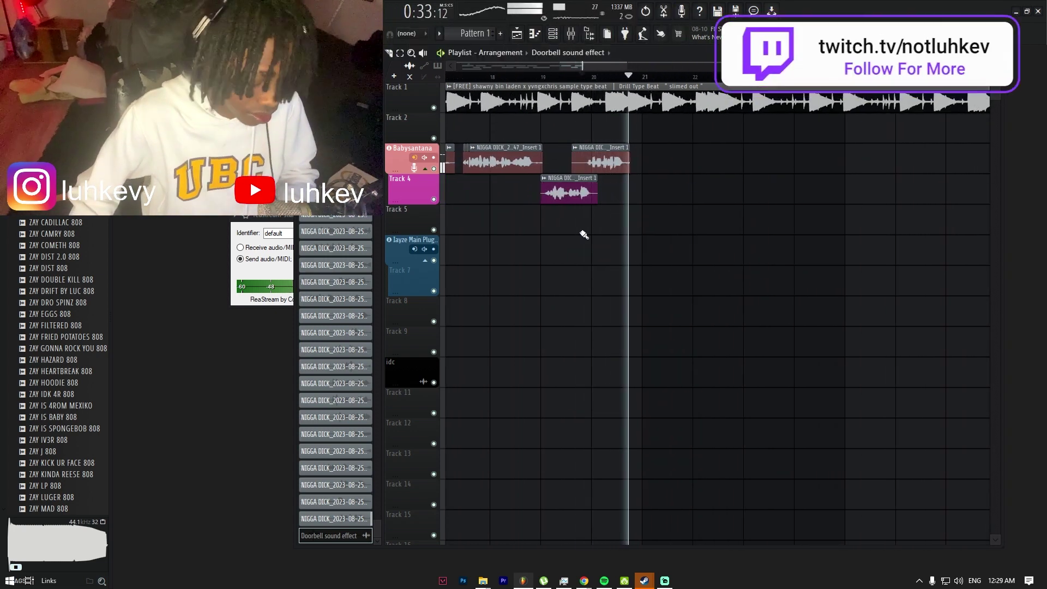
# Step: Record the next vocal line onto Track 5 from just before bar 20 and trim the take's start to about bar 21
pyautogui.press('r')
pyautogui.press('space')
pyautogui.press('space')
pyautogui.rightClick(642, 134)
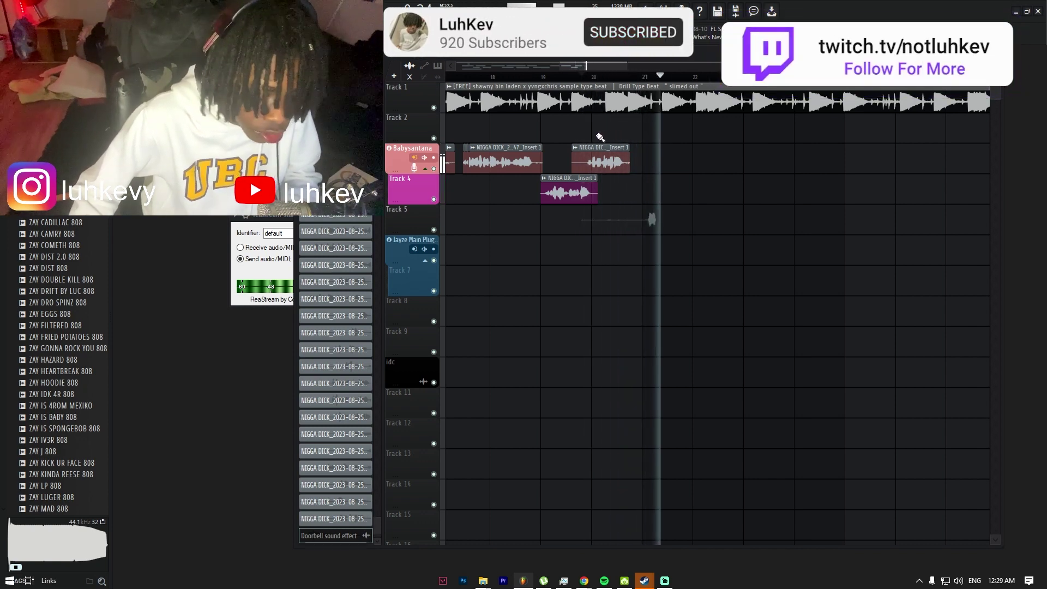
pyautogui.press('space')
pyautogui.press('space')
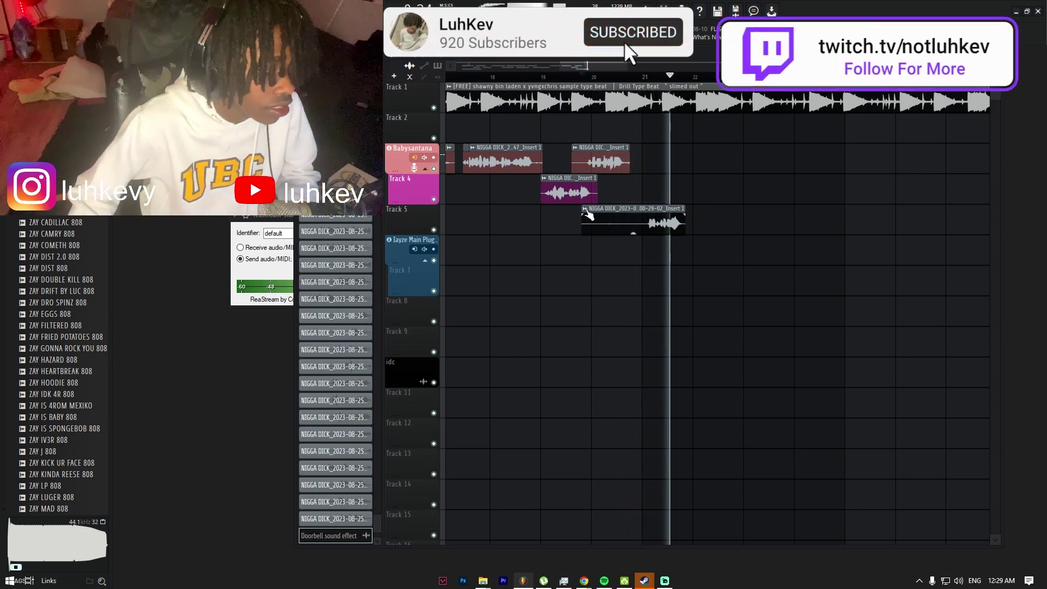
pyautogui.click(584, 213)
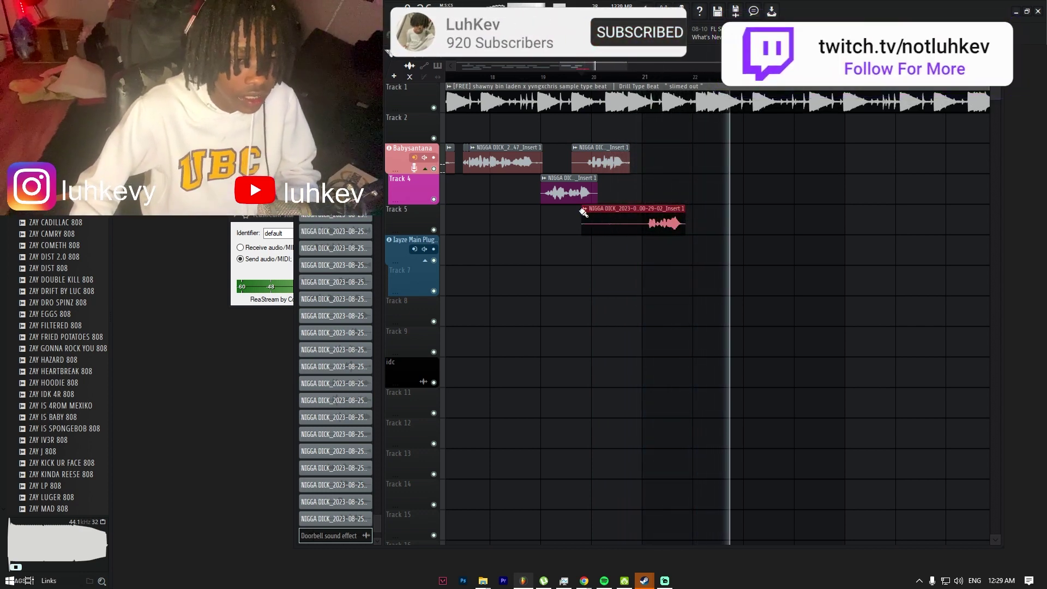
pyautogui.moveTo(584, 213); pyautogui.dragTo(640, 213)
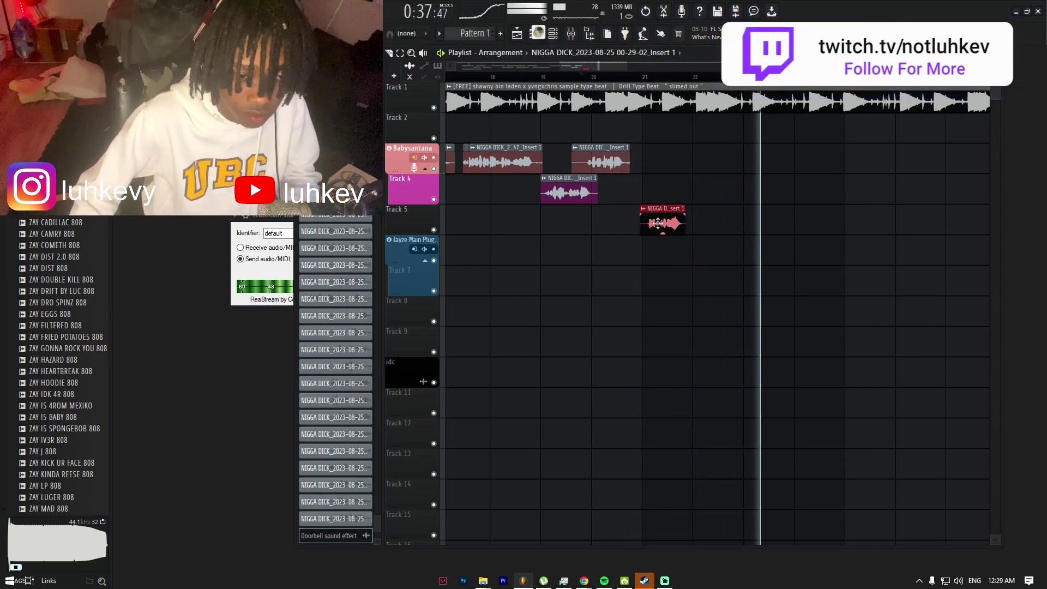
# Step: Record the next vocal line onto Track 2 from about bar 21
pyautogui.click(649, 77)
pyautogui.press('space')
pyautogui.press('space')
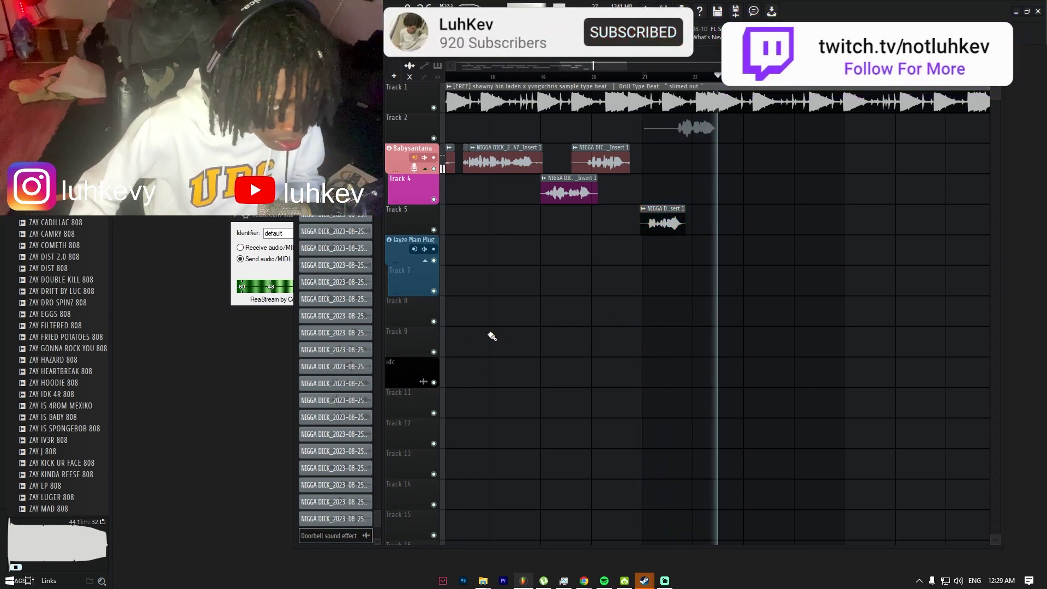
pyautogui.press('r')
pyautogui.moveTo(681, 187); pyautogui.dragTo(658, 219)
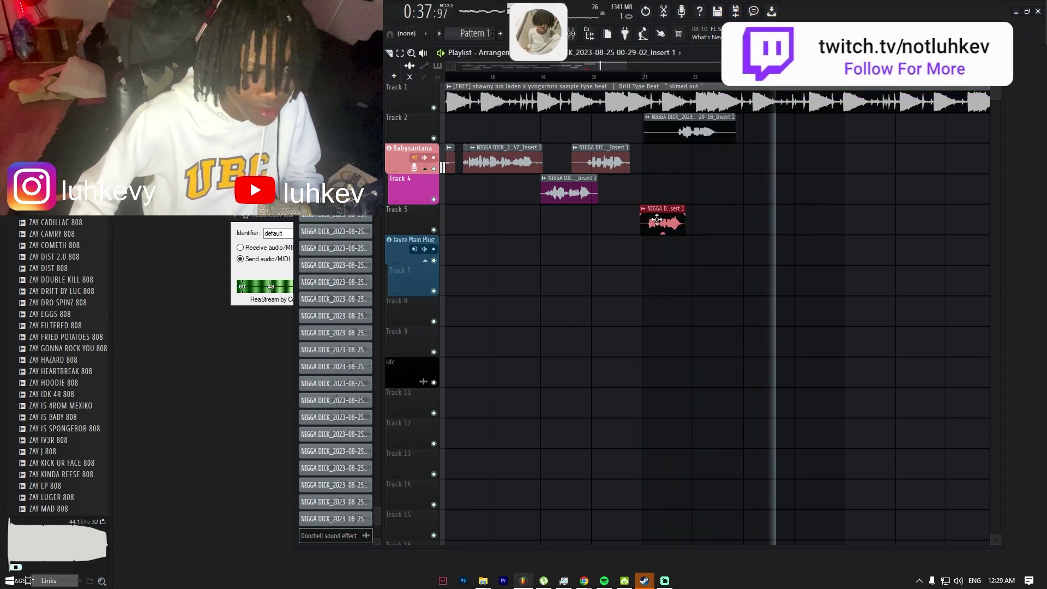
# Step: Move the Track 5 vocal take up to the Babysantana track and the new Track 2 take down to Track 4
pyautogui.hotkey('shift', 'Up')
pyautogui.hotkey('shift', 'Up')
pyautogui.keyDown('ctrl'); pyautogui.click(698, 128); pyautogui.keyUp('ctrl')
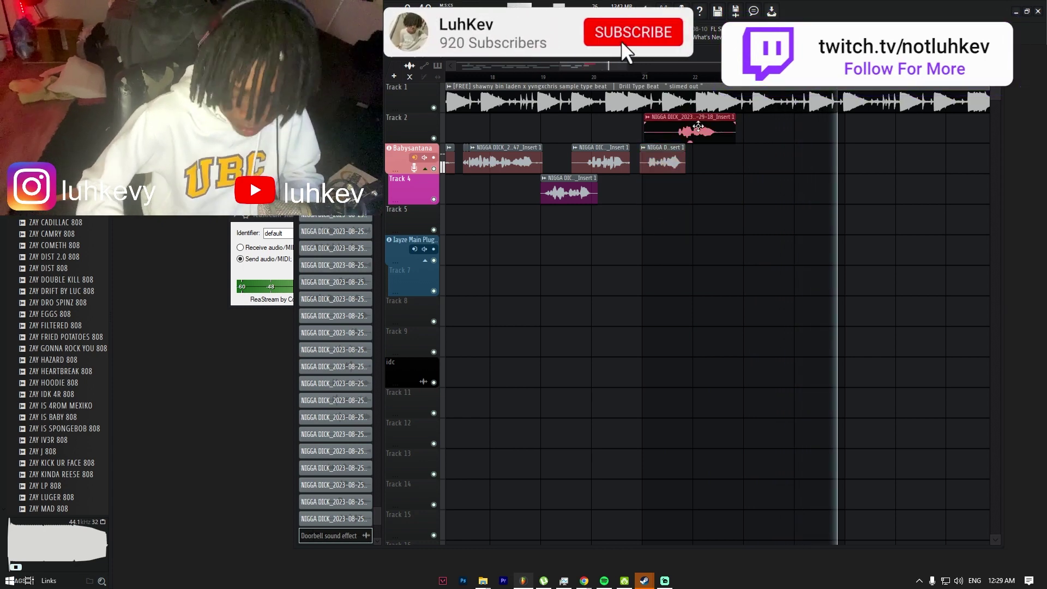
pyautogui.hotkey('shift', 'Down')
pyautogui.hotkey('shift', 'Down')
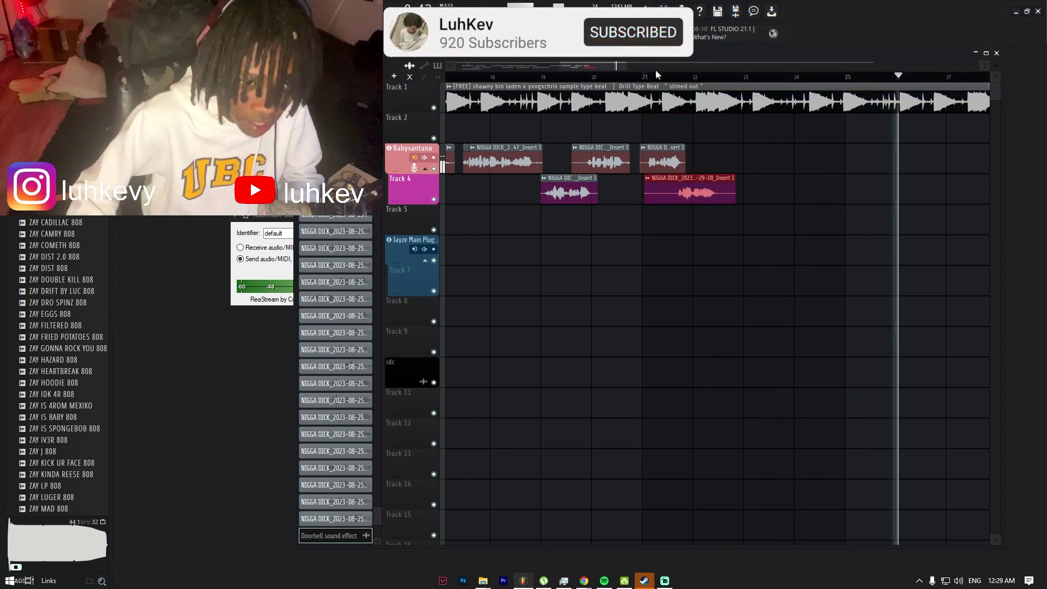
# Step: Play the arrangement from its opening bars and again from around bar 22 to compare the sections
pyautogui.scroll(-5, 655, 71)
pyautogui.click(485, 76)
pyautogui.moveTo(486, 77); pyautogui.dragTo(417, 77)
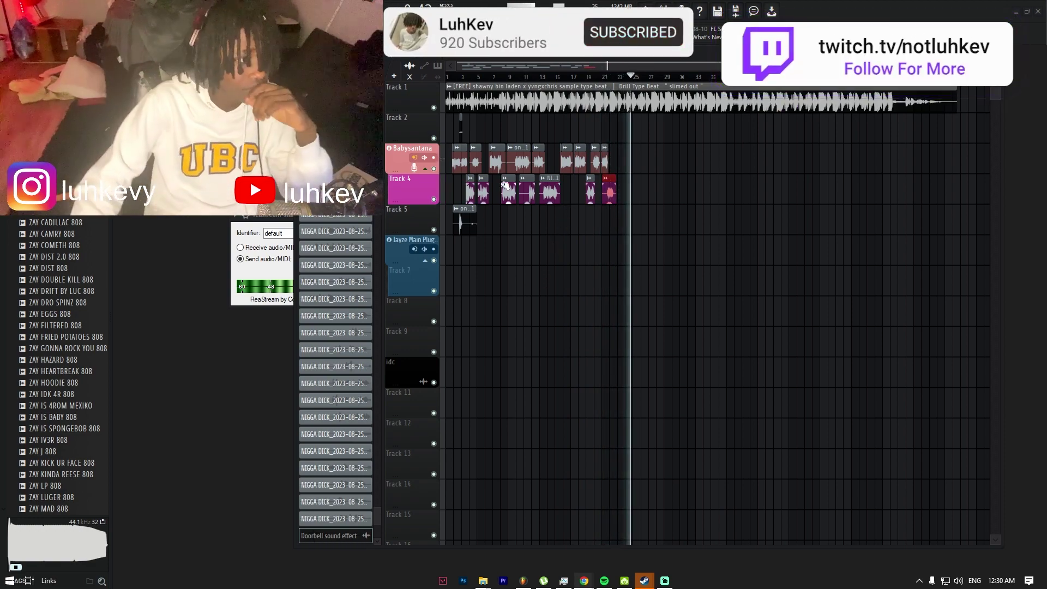
pyautogui.click(611, 78)
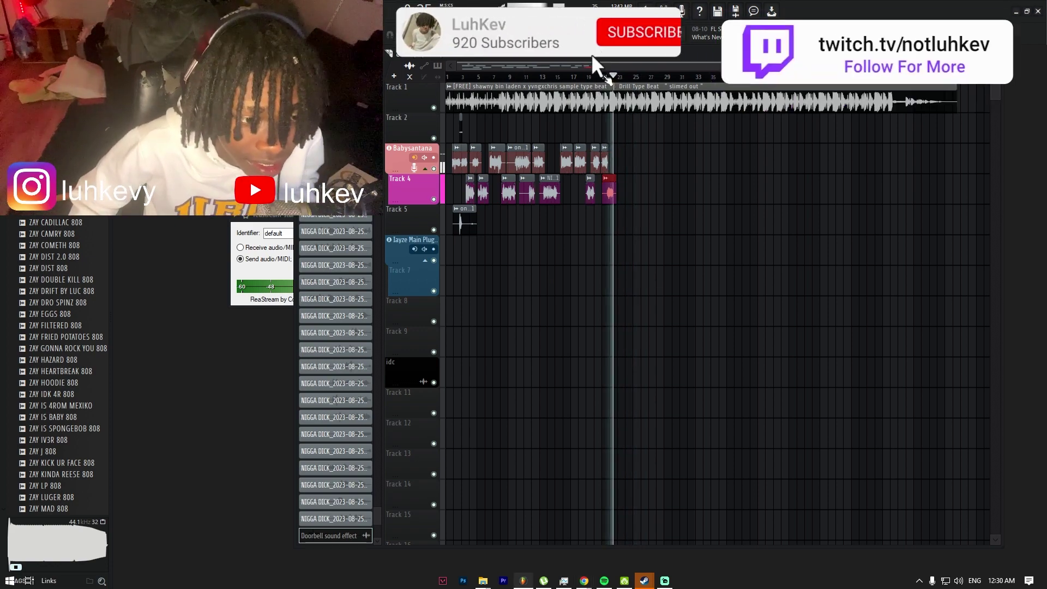
pyautogui.click(456, 78)
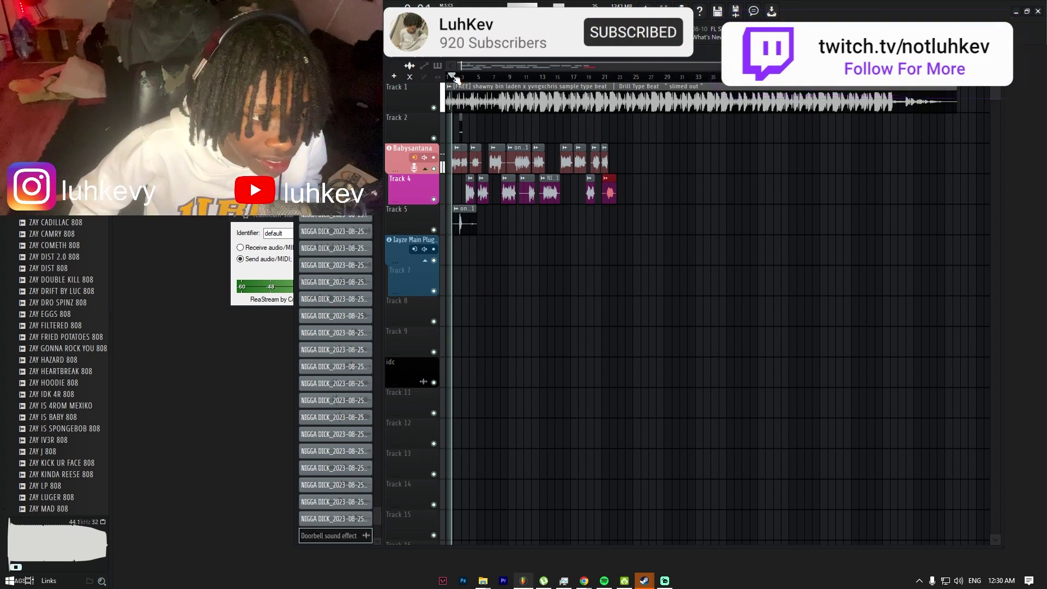
pyautogui.click(613, 78)
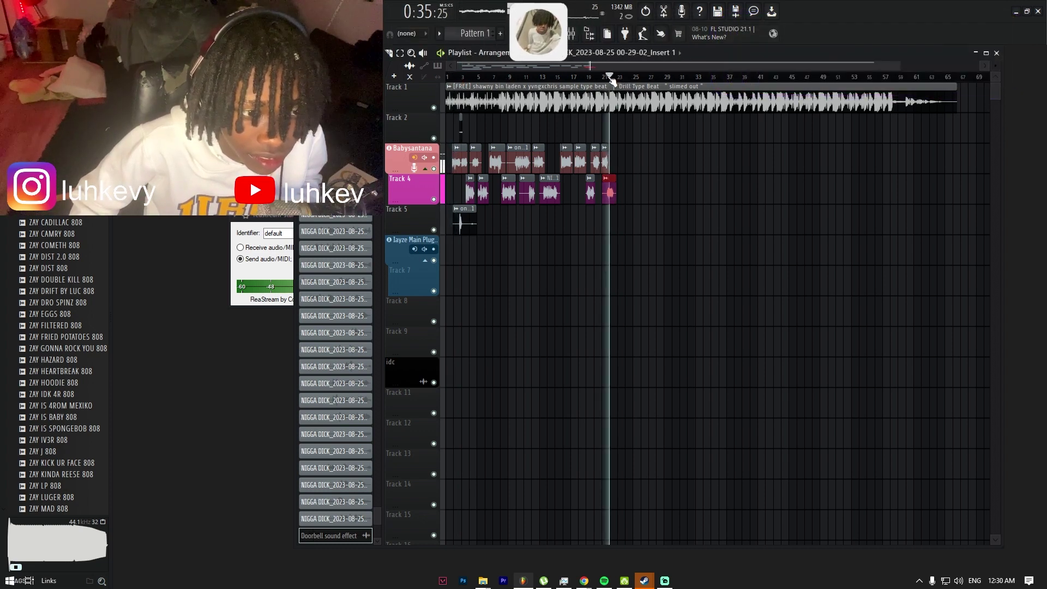
# Step: Duplicate the opening vocal clips across Tracks 2 to 5 and shift the copies to start at about bar 23
pyautogui.moveTo(452, 135); pyautogui.dragTo(497, 175)
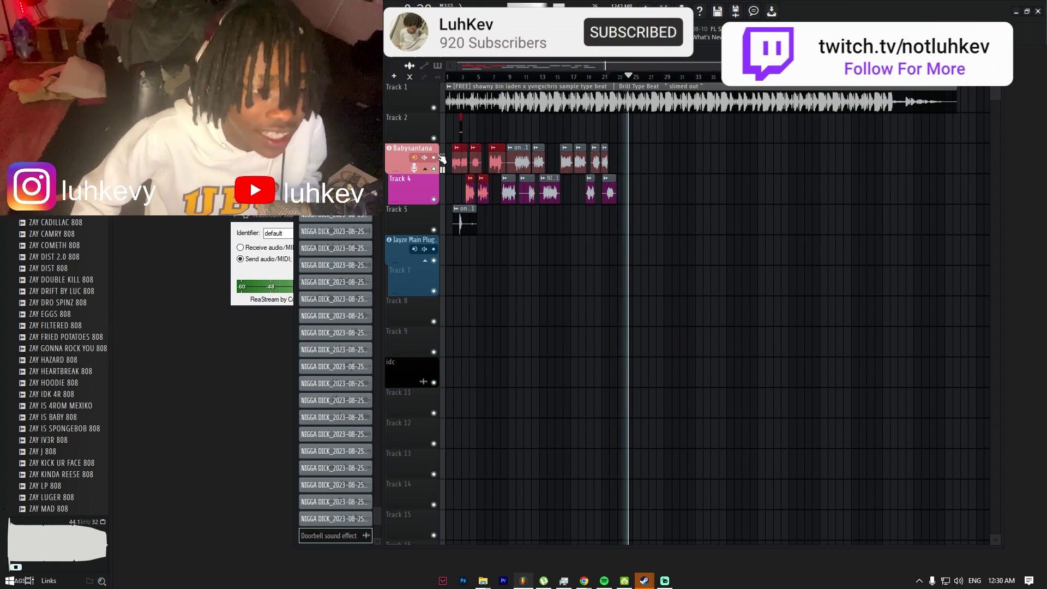
pyautogui.moveTo(445, 159); pyautogui.dragTo(461, 242)
pyautogui.moveTo(453, 136); pyautogui.dragTo(516, 236)
pyautogui.hotkey('ctrl', 'b')
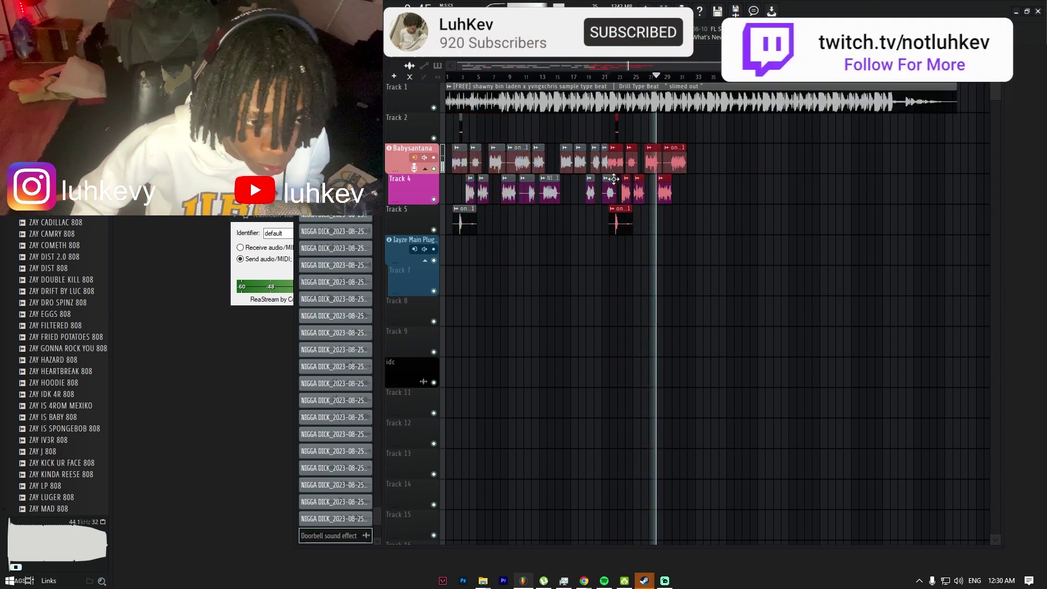
pyautogui.scroll(4, 593, 164)
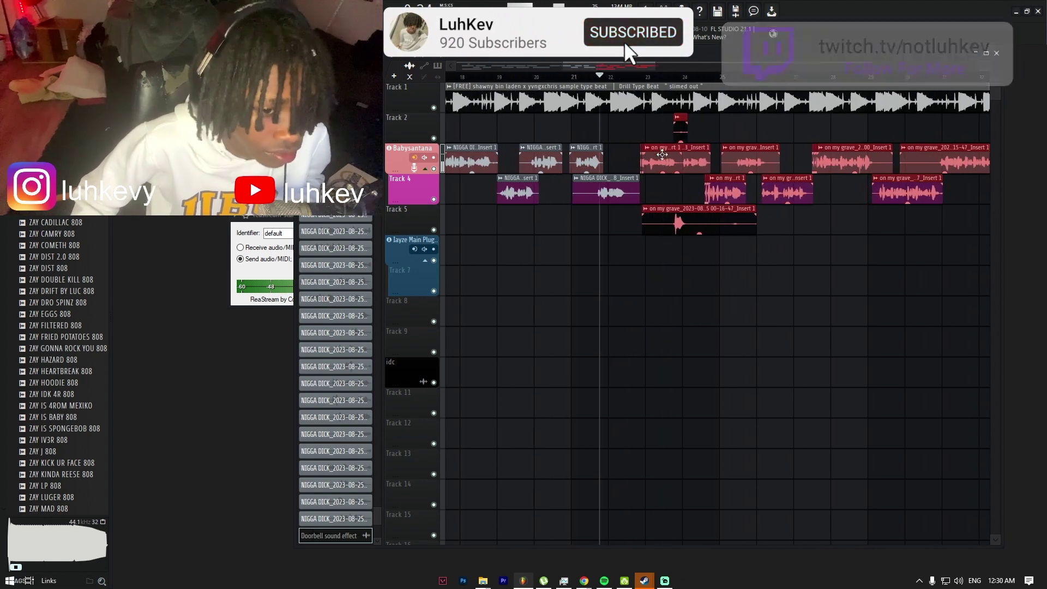
pyautogui.scroll(3, 649, 157)
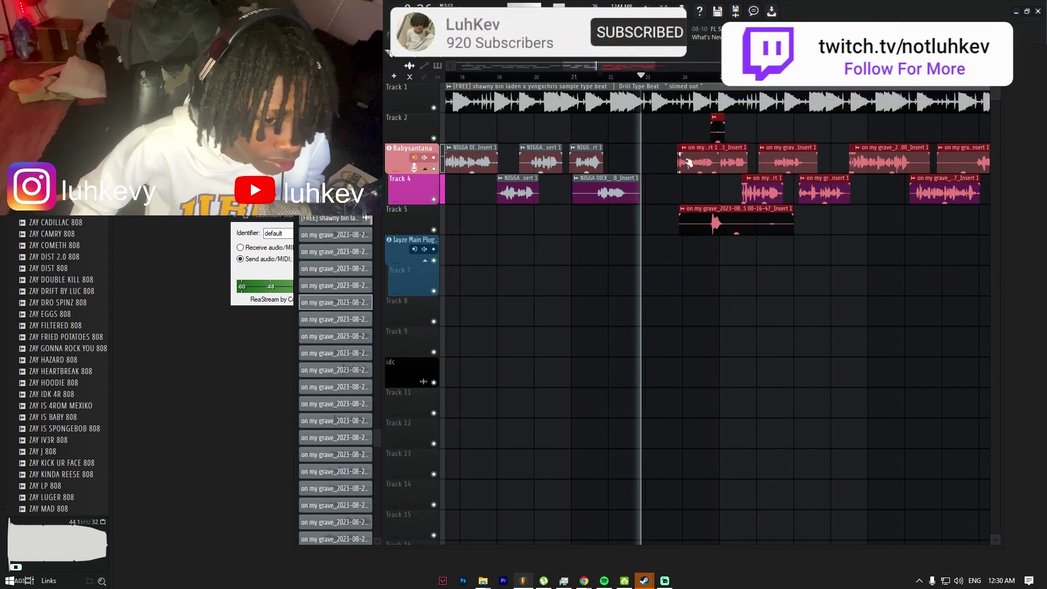
pyautogui.moveTo(692, 159); pyautogui.dragTo(678, 162)
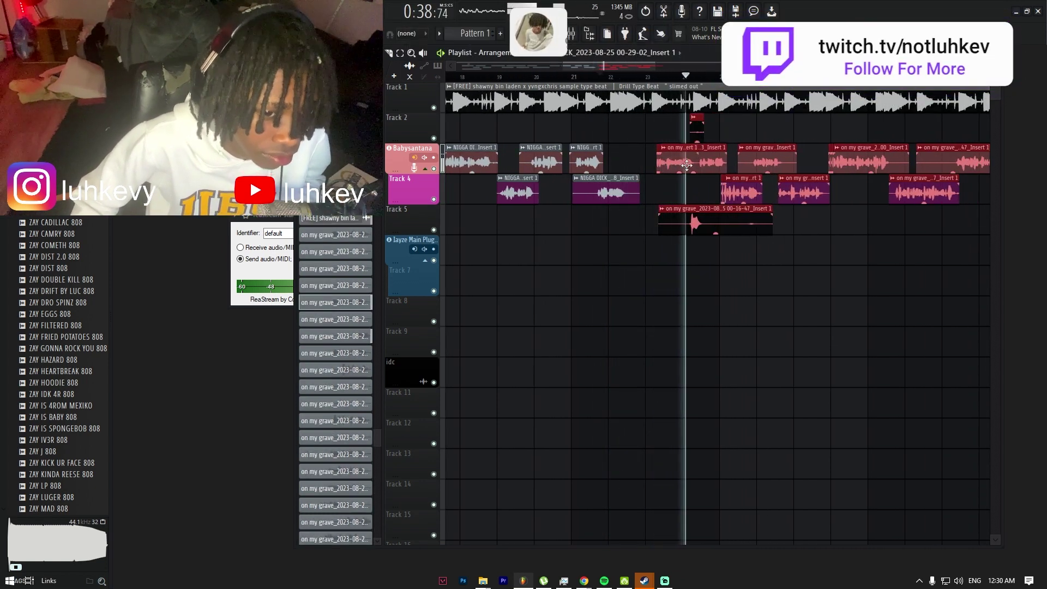
# Step: Delete the copied Track 2 clip and the last copied clip on both Track 4 and the Babysantana track
pyautogui.rightClick(703, 127)
pyautogui.click(692, 129)
pyautogui.rightClick(694, 129)
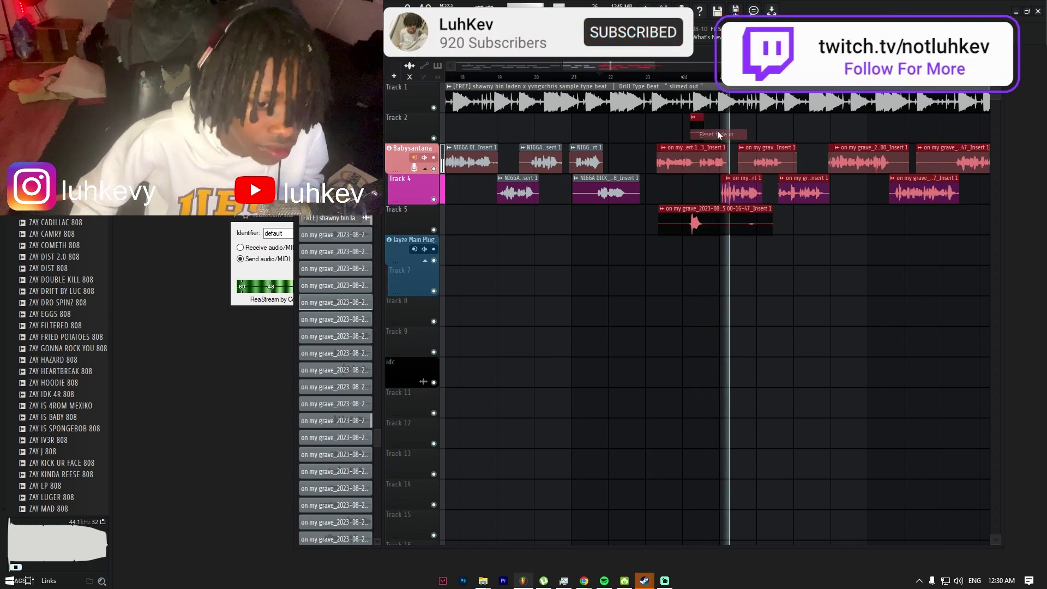
pyautogui.click(718, 130)
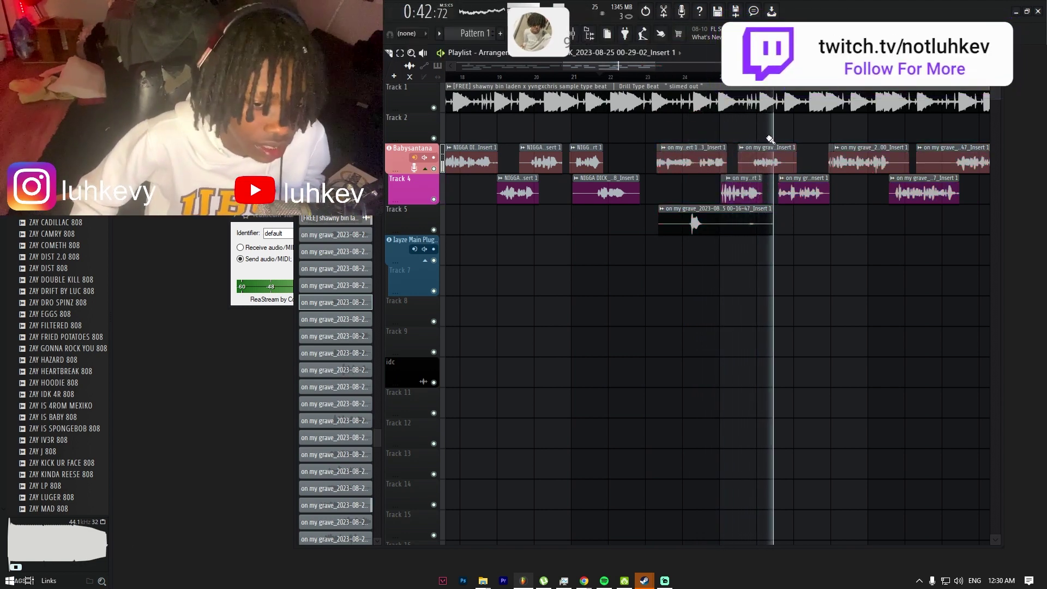
pyautogui.scroll(-5, 741, 130)
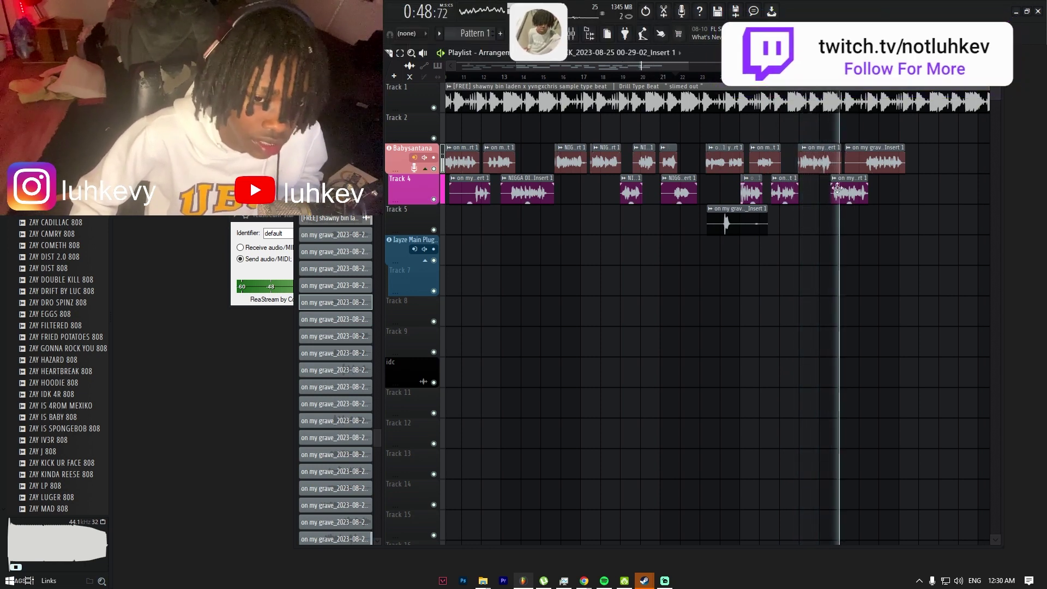
pyautogui.rightClick(854, 188)
pyautogui.rightClick(882, 157)
pyautogui.press('space')
pyautogui.press('space')
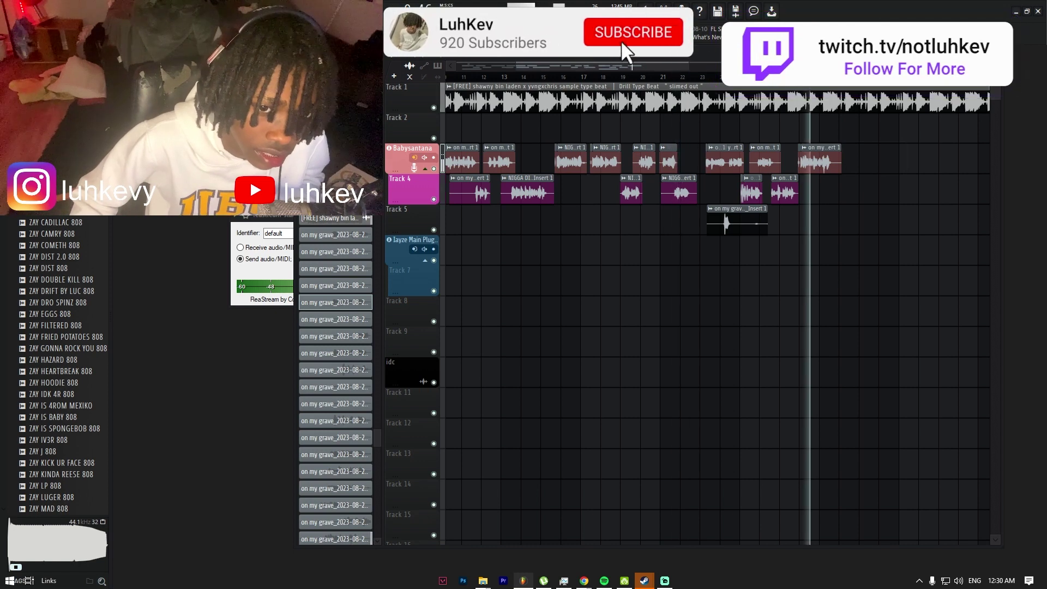
# Step: Play the last copied vocal clip from about bar 27 while switching the beat track's mute on and off
pyautogui.click(435, 108)
pyautogui.click(434, 108)
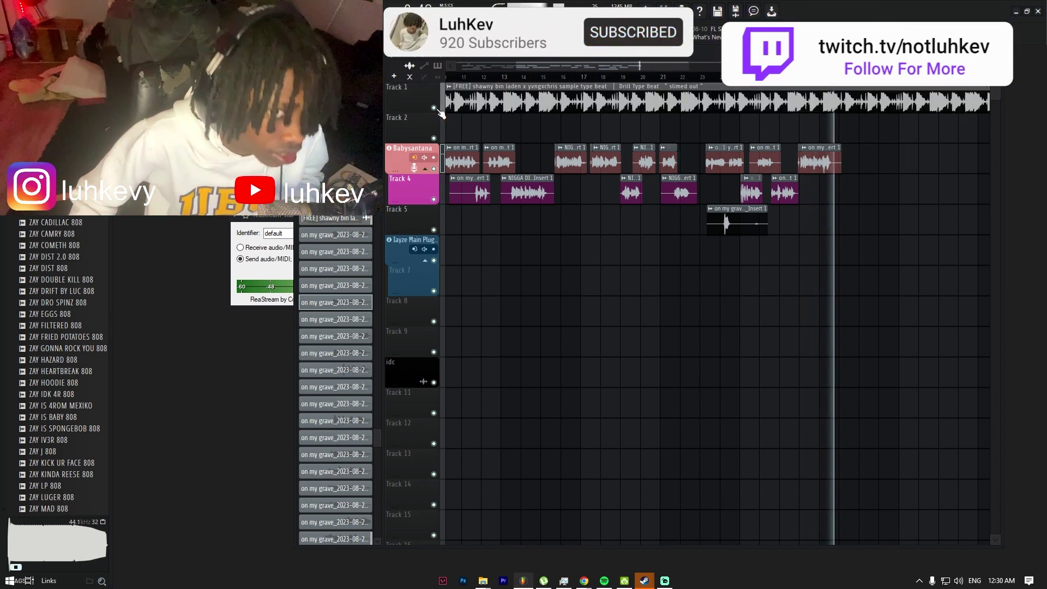
pyautogui.scroll(3, 818, 140)
pyautogui.click(720, 77)
pyautogui.click(434, 108)
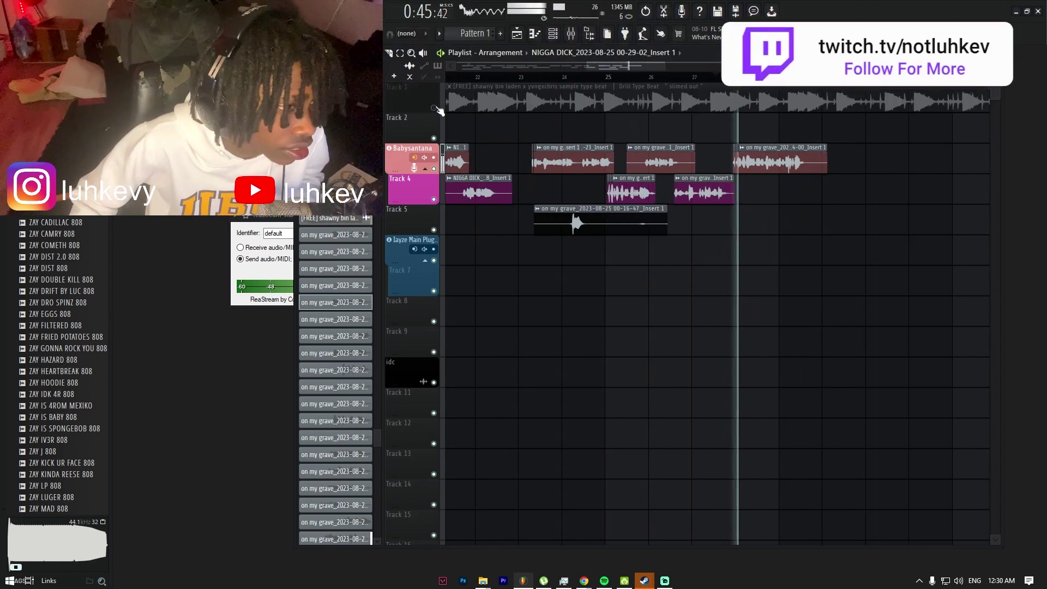
pyautogui.press('space')
pyautogui.press('space')
pyautogui.click(435, 108)
pyautogui.click(434, 108)
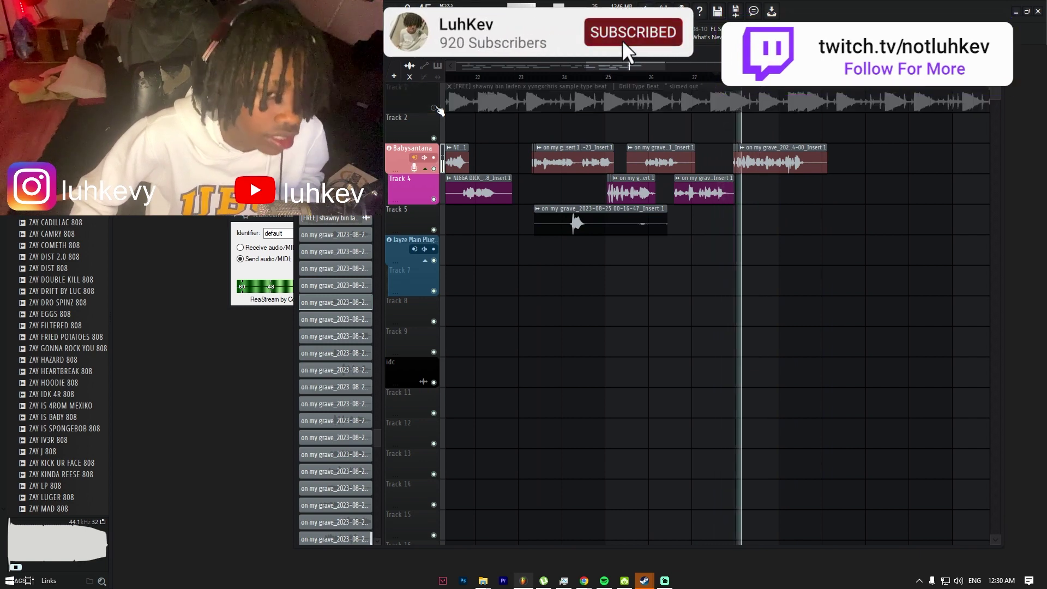
pyautogui.click(434, 108)
pyautogui.click(435, 108)
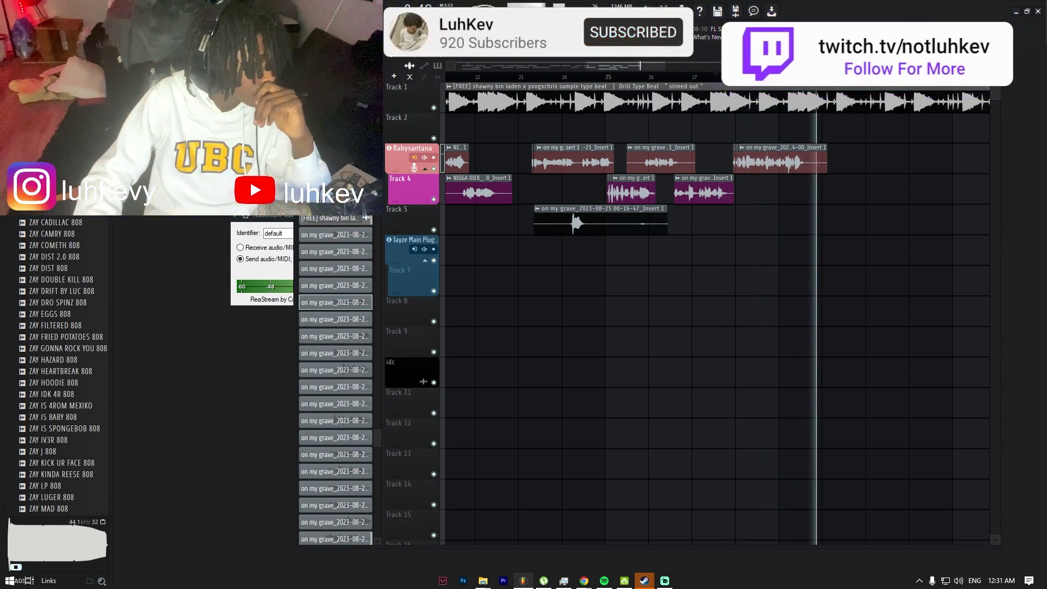
# Step: Record the next vocal line and place its take on Track 4 from about bar 29
pyautogui.press('space')
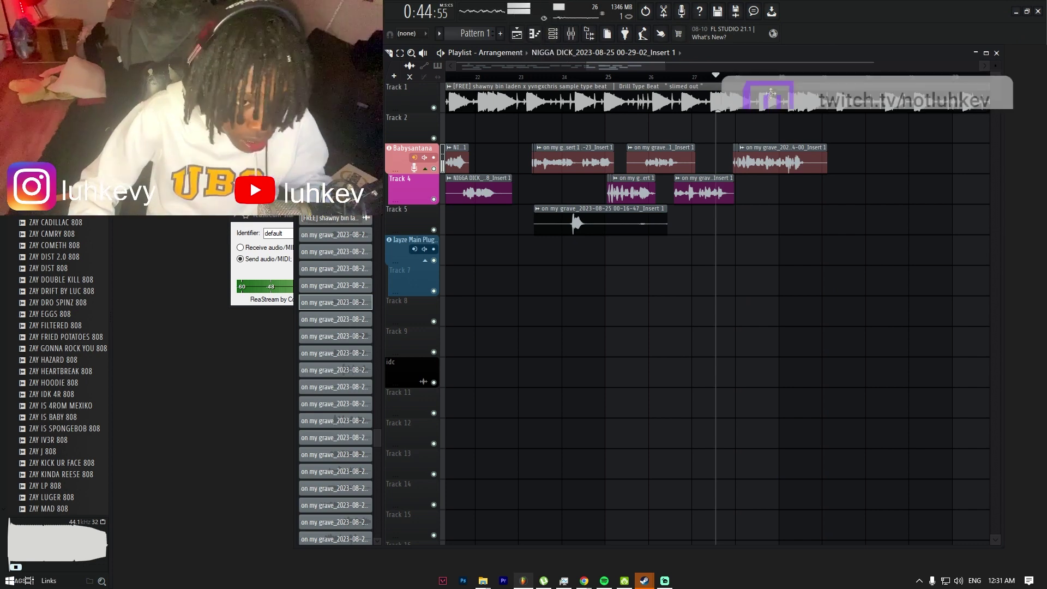
pyautogui.press('space')
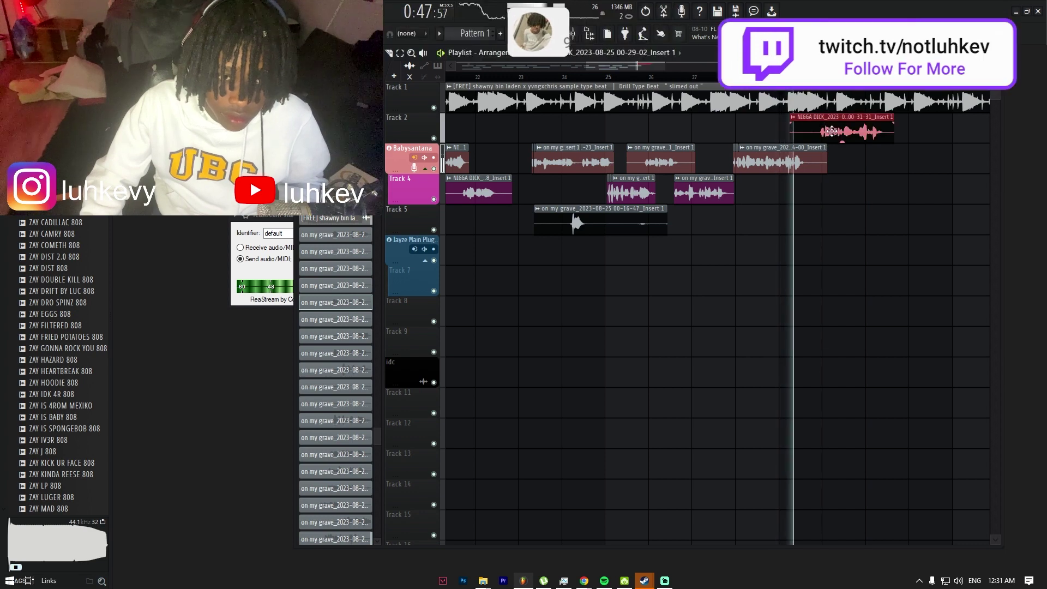
pyautogui.moveTo(832, 118); pyautogui.dragTo(814, 141)
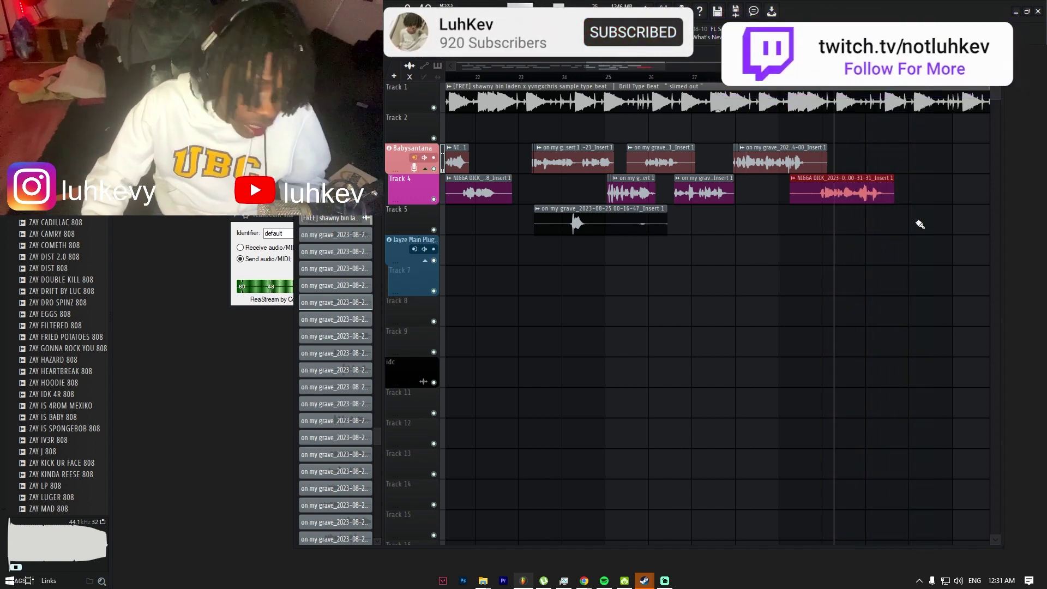
pyautogui.rightClick(918, 140)
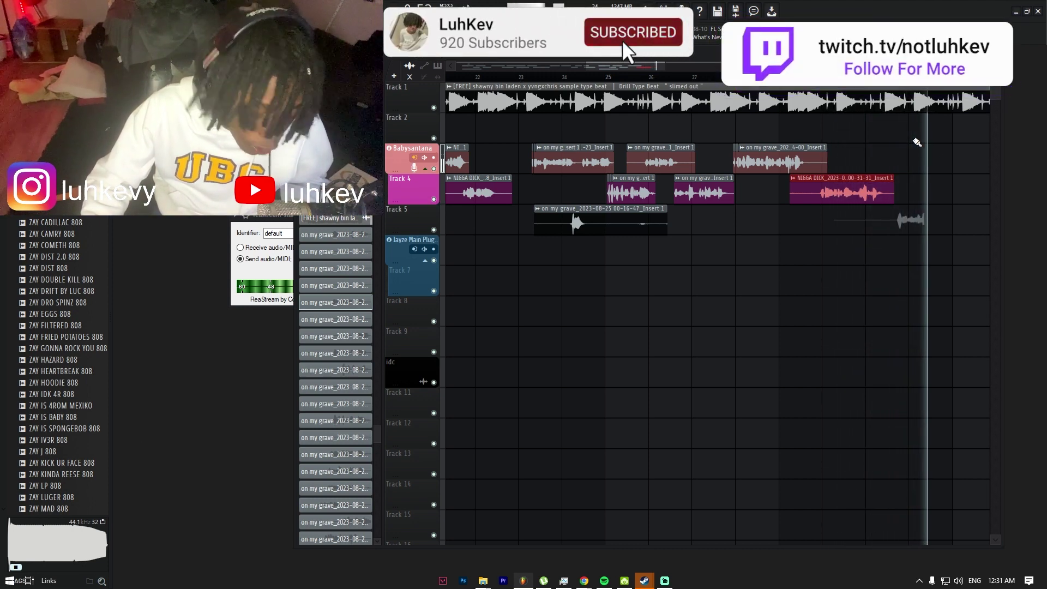
pyautogui.press('space')
pyautogui.rightClick(932, 221)
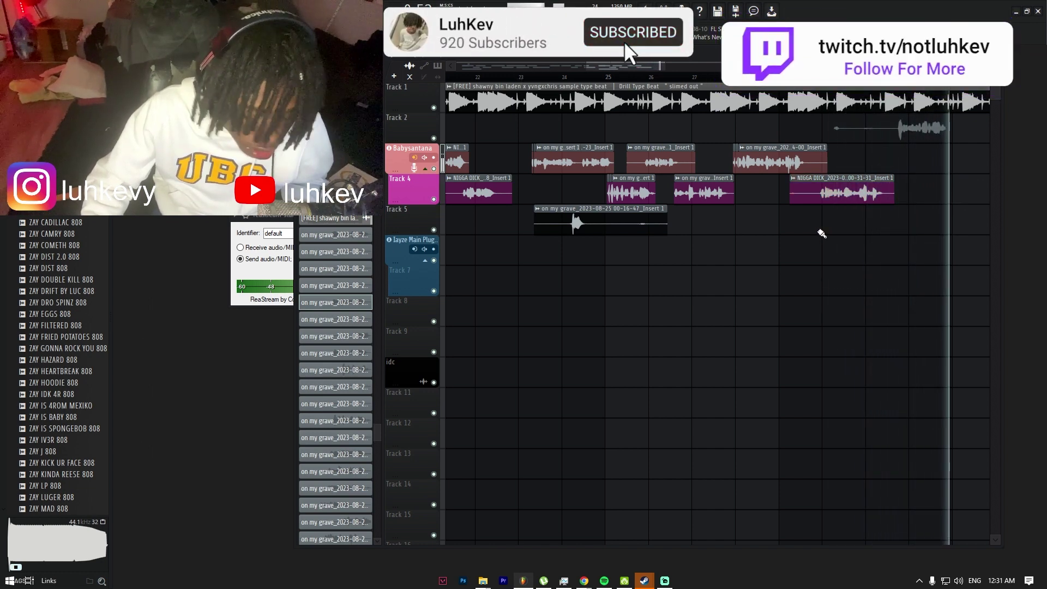
# Step: Trim the start of the new Track 2 take to about bar 31 and move it to the Babysantana track
pyautogui.keyDown('ctrl'); pyautogui.scroll(-3, 820, 241); pyautogui.keyUp('ctrl')
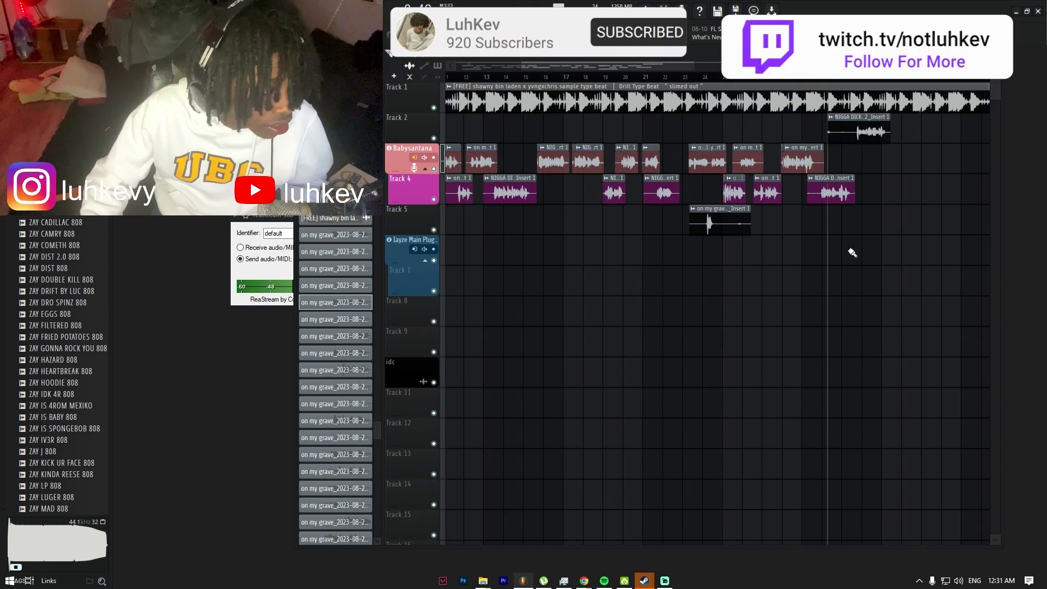
pyautogui.click(851, 78)
pyautogui.press('space')
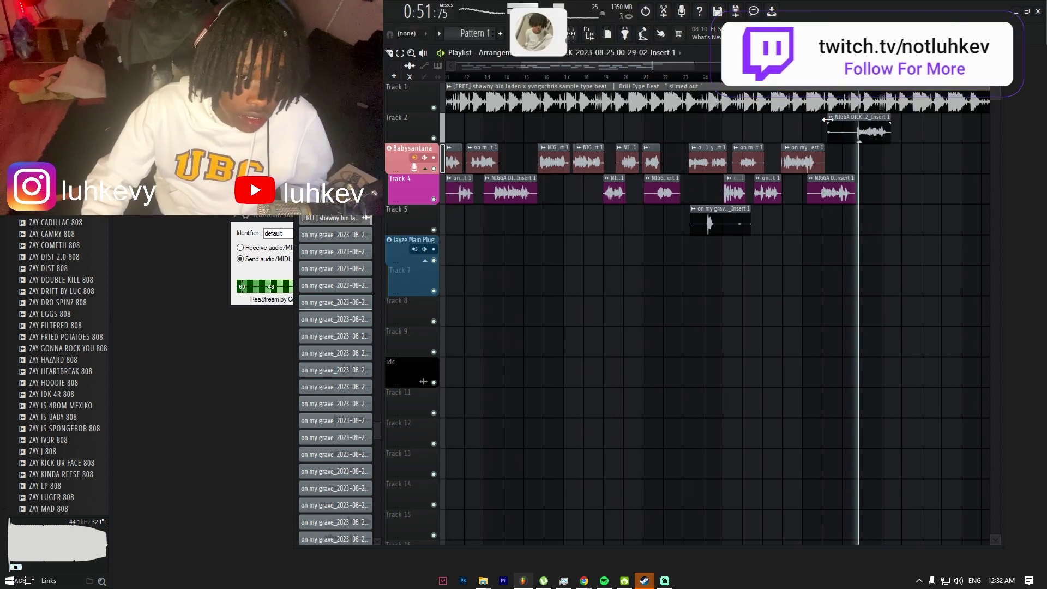
pyautogui.moveTo(829, 129); pyautogui.dragTo(845, 128)
pyautogui.hotkey('shift', 'Down')
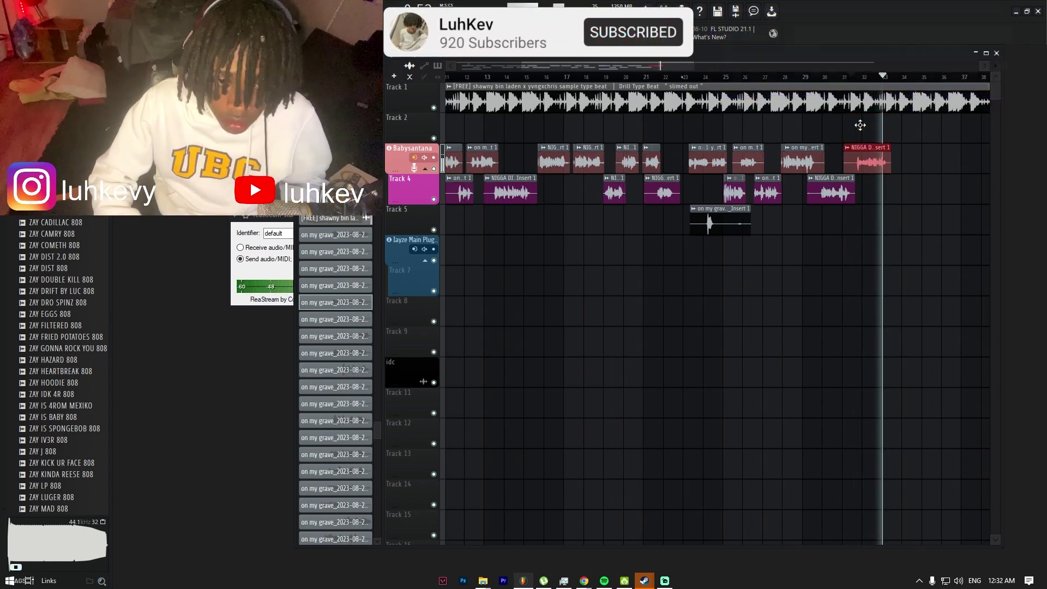
# Step: Replay the newest vocal takes around bar 31 and the arrangement from bar 1
pyautogui.keyDown('ctrl'); pyautogui.scroll(3, 860, 125); pyautogui.keyUp('ctrl')
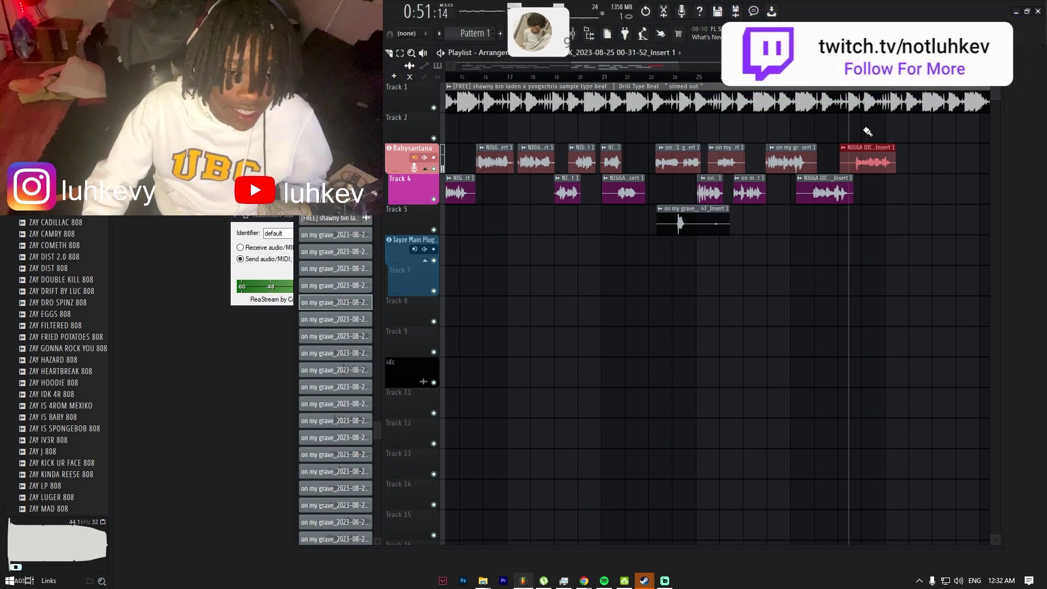
pyautogui.keyDown('ctrl'); pyautogui.scroll(-2, 752, 128); pyautogui.keyUp('ctrl')
pyautogui.keyDown('ctrl'); pyautogui.scroll(5, 819, 155); pyautogui.keyUp('ctrl')
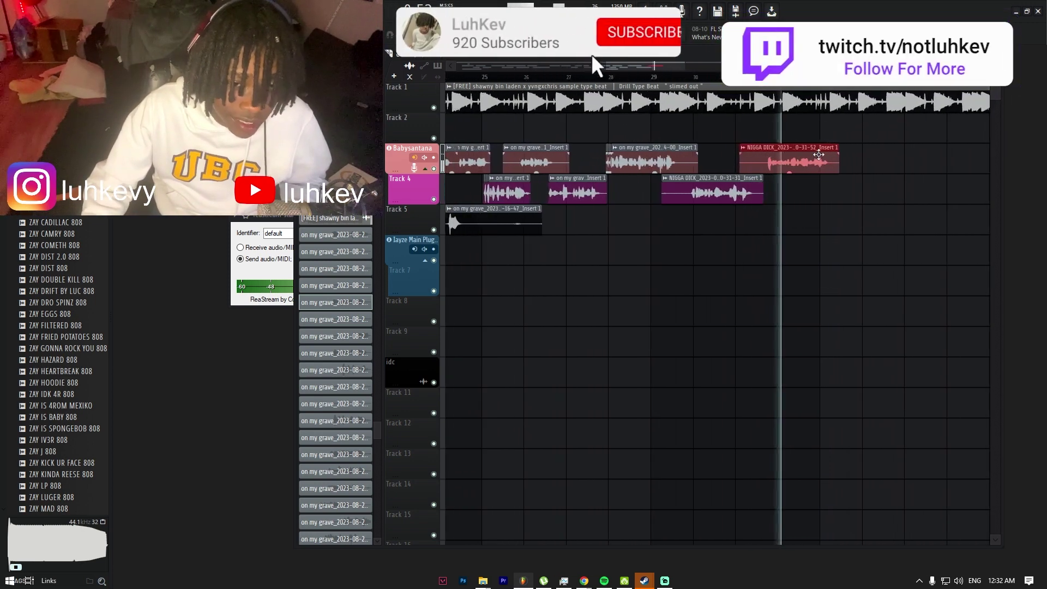
pyautogui.keyDown('ctrl'); pyautogui.scroll(2, 615, 155); pyautogui.keyUp('ctrl')
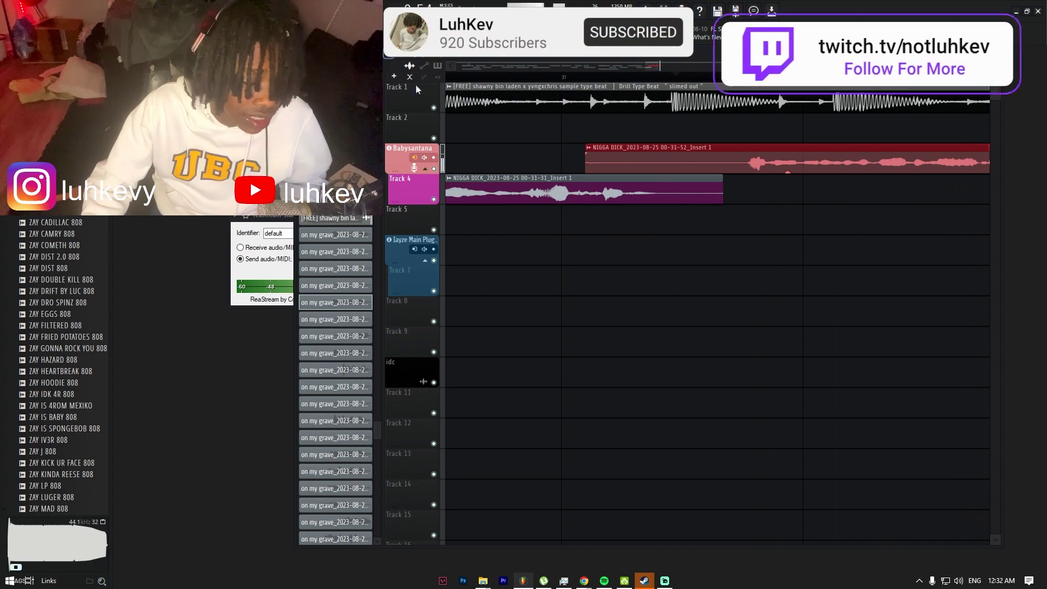
pyautogui.keyDown('ctrl'); pyautogui.scroll(-8, 568, 148); pyautogui.keyUp('ctrl')
pyautogui.click(529, 77)
pyautogui.click(530, 54)
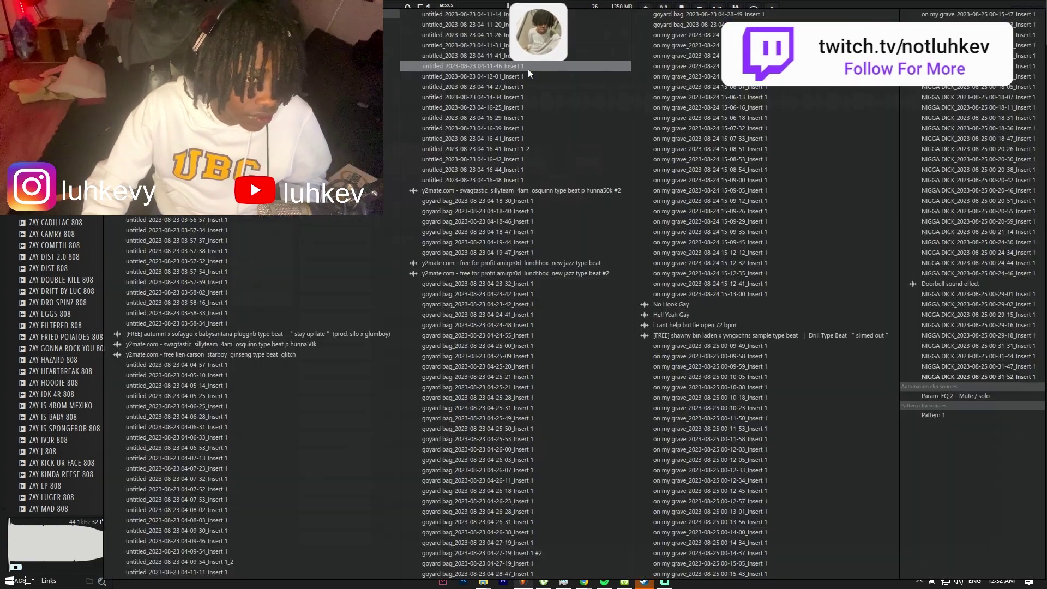
pyautogui.click(528, 69)
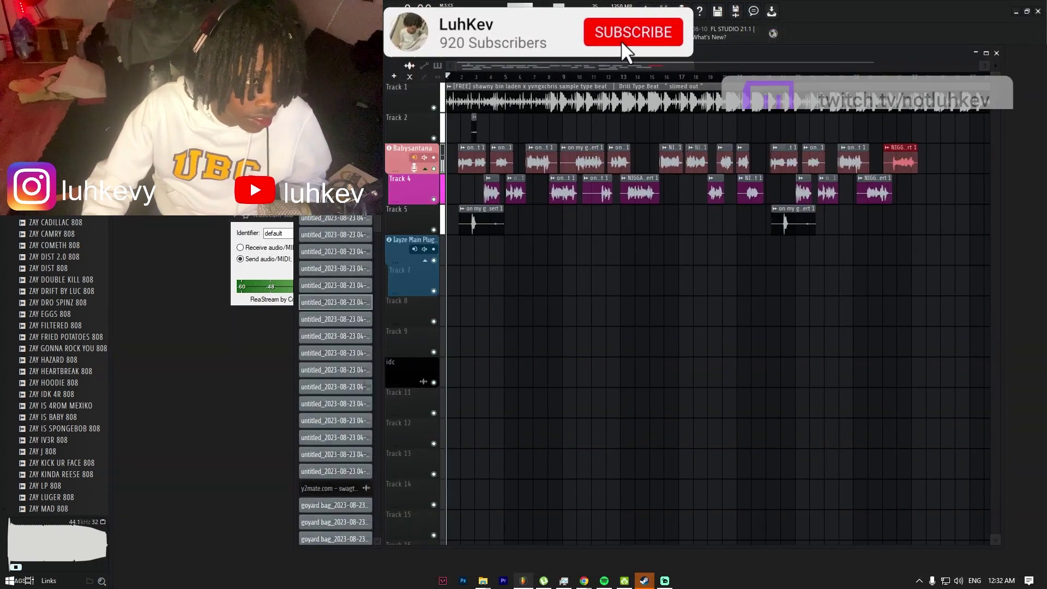
pyautogui.keyDown('ctrl'); pyautogui.scroll(-4, 743, 161); pyautogui.keyUp('ctrl')
pyautogui.keyDown('ctrl'); pyautogui.scroll(5, 676, 120); pyautogui.keyUp('ctrl')
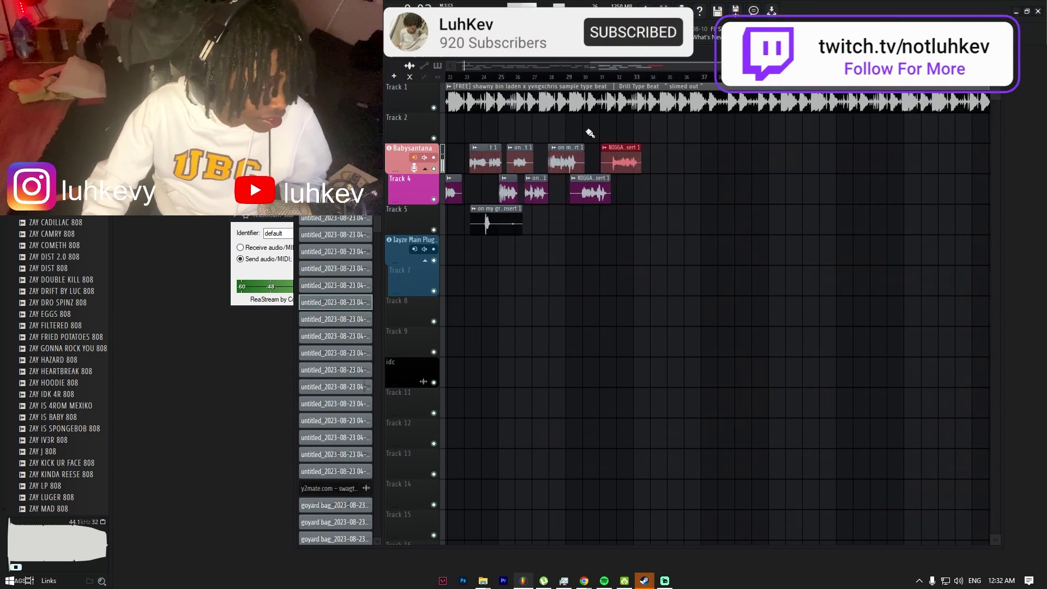
# Step: Play the current arrangement and the vocals over the "tradition" beat from about bar 18
pyautogui.press('space')
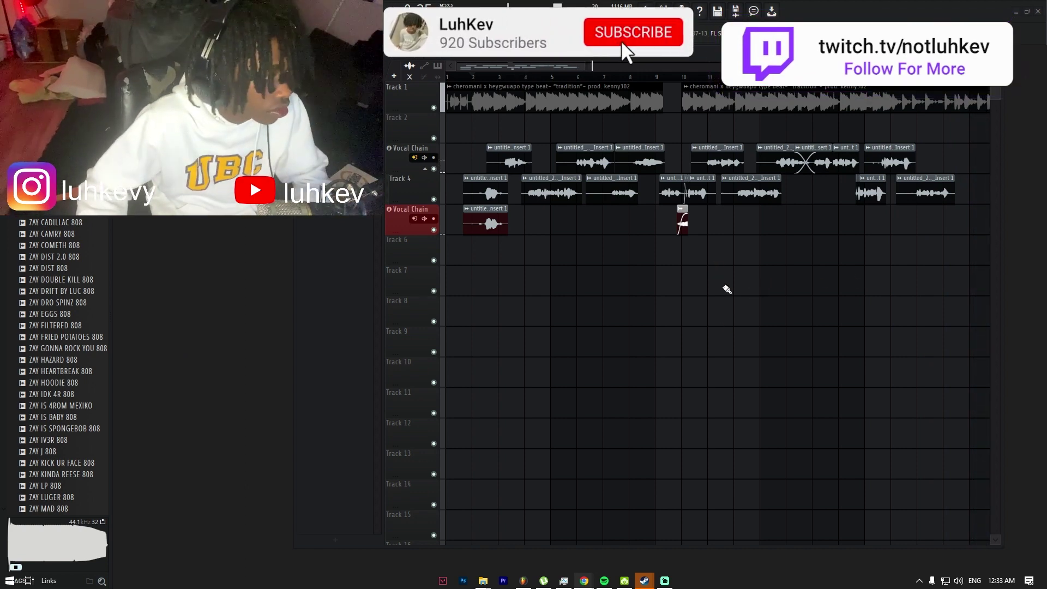
pyautogui.scroll(-2, 867, 210)
pyautogui.click(759, 78)
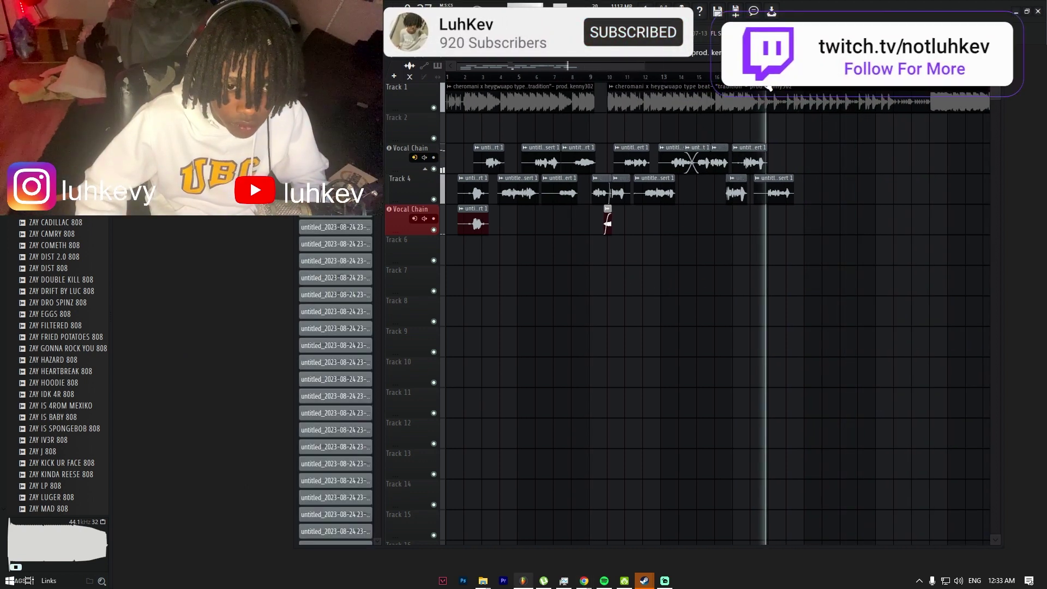
# Step: Arm mixer Insert 1 for recording and return to the playlist
pyautogui.press('F9')
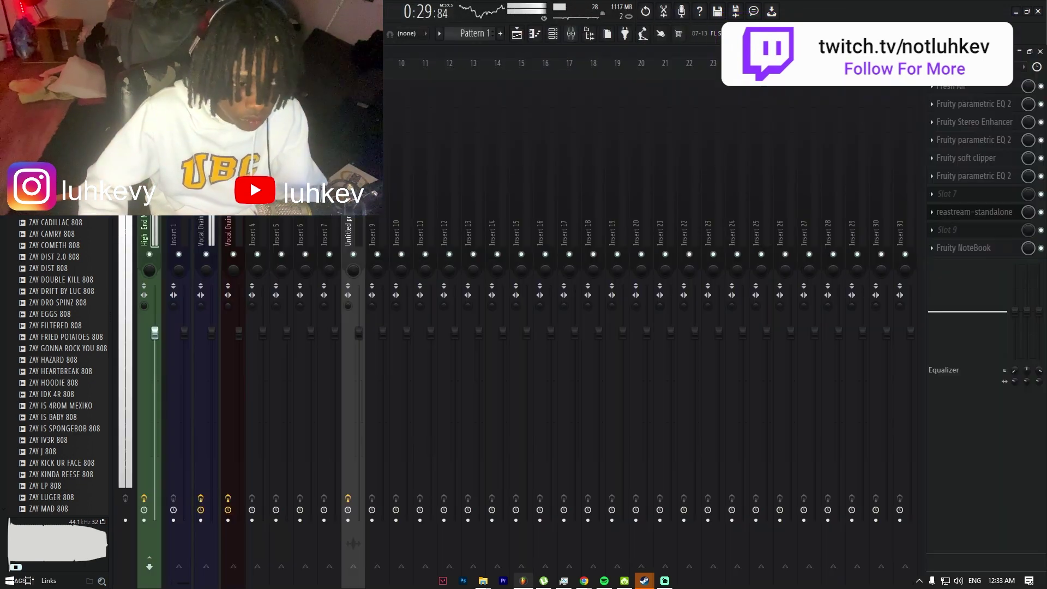
pyautogui.scroll(-2, 519, 74)
pyautogui.scroll(1, 609, 134)
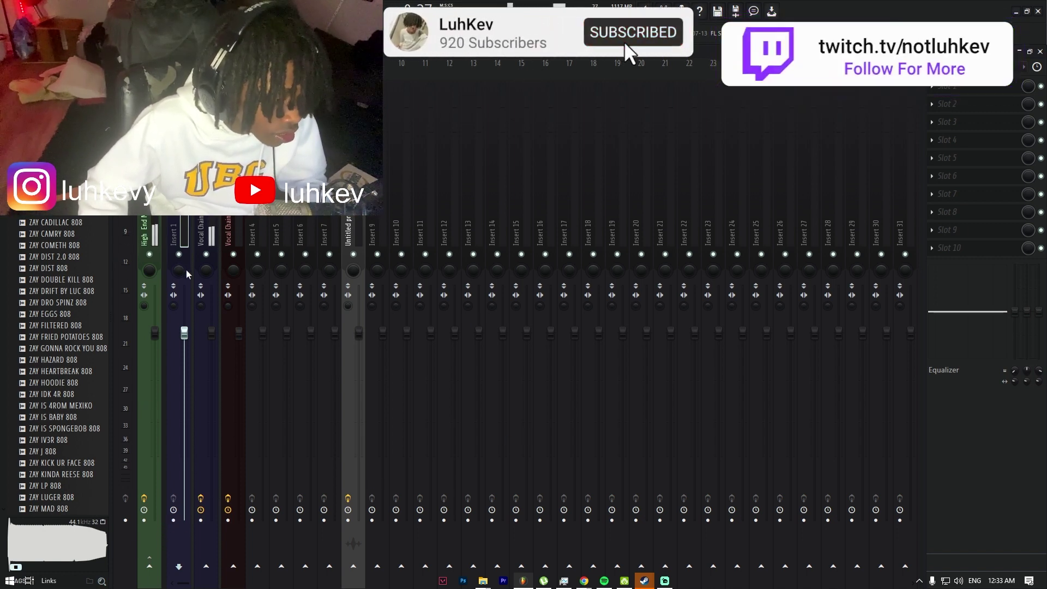
pyautogui.press('F9')
pyautogui.press('F9')
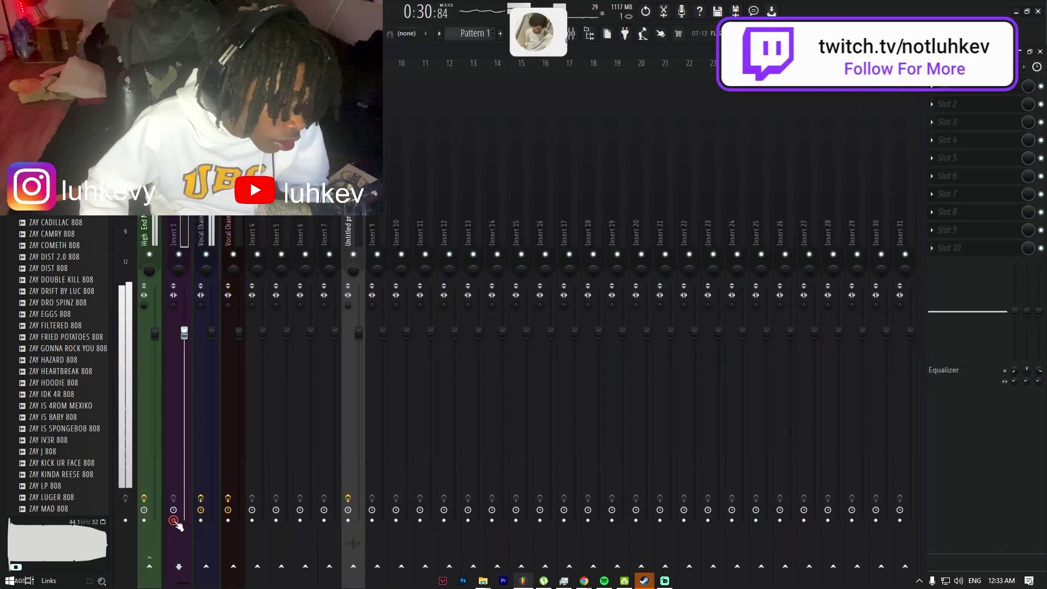
pyautogui.press('F9')
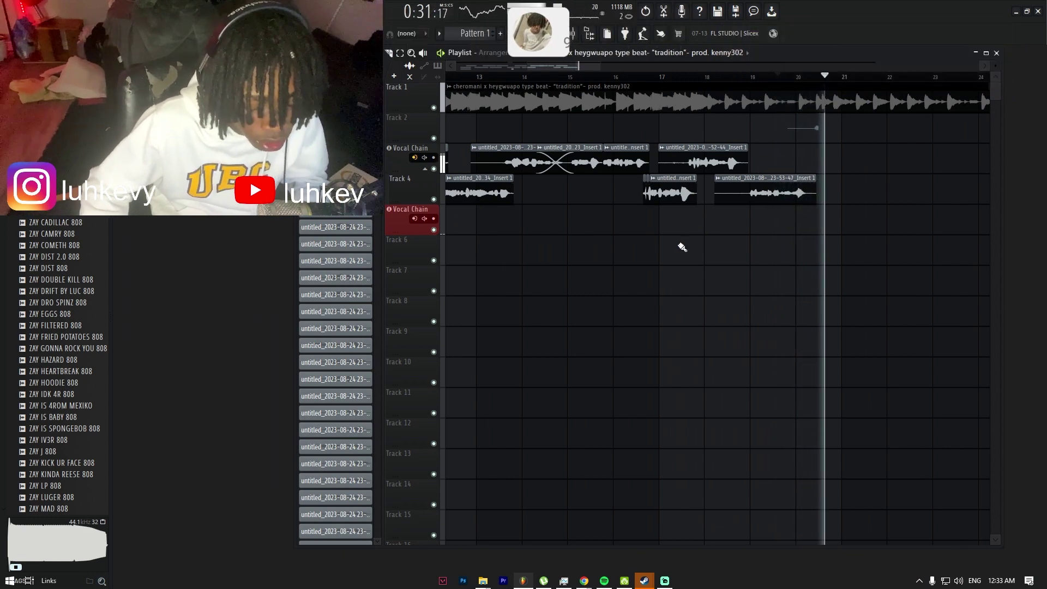
# Step: Record trial takes of the next vocal line from about bar 20 over the "tradition" beat and delete them
pyautogui.press('space')
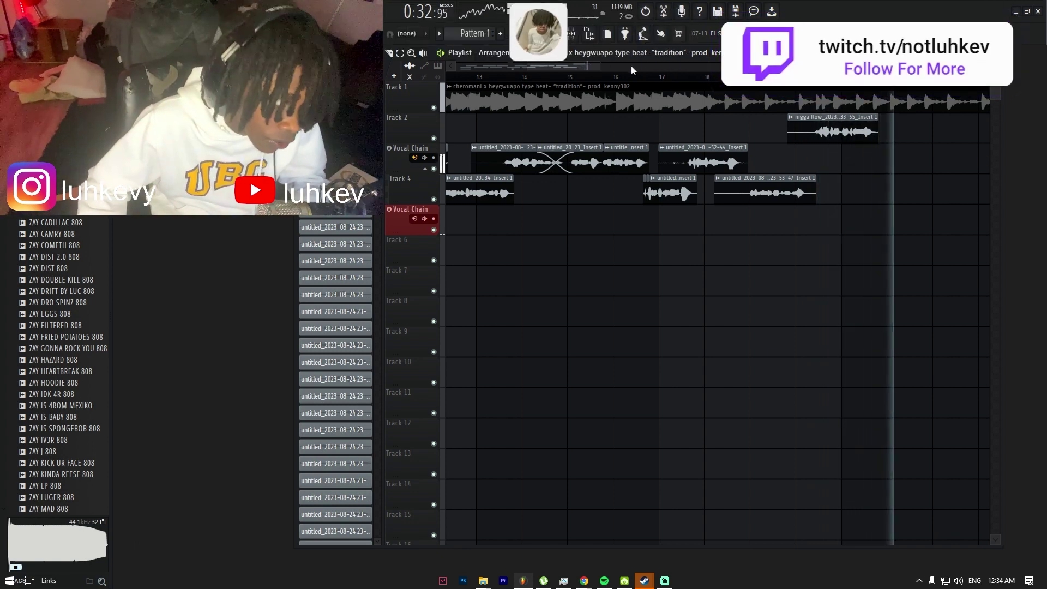
pyautogui.press('space')
pyautogui.press('space')
pyautogui.rightClick(857, 132)
pyautogui.press('space')
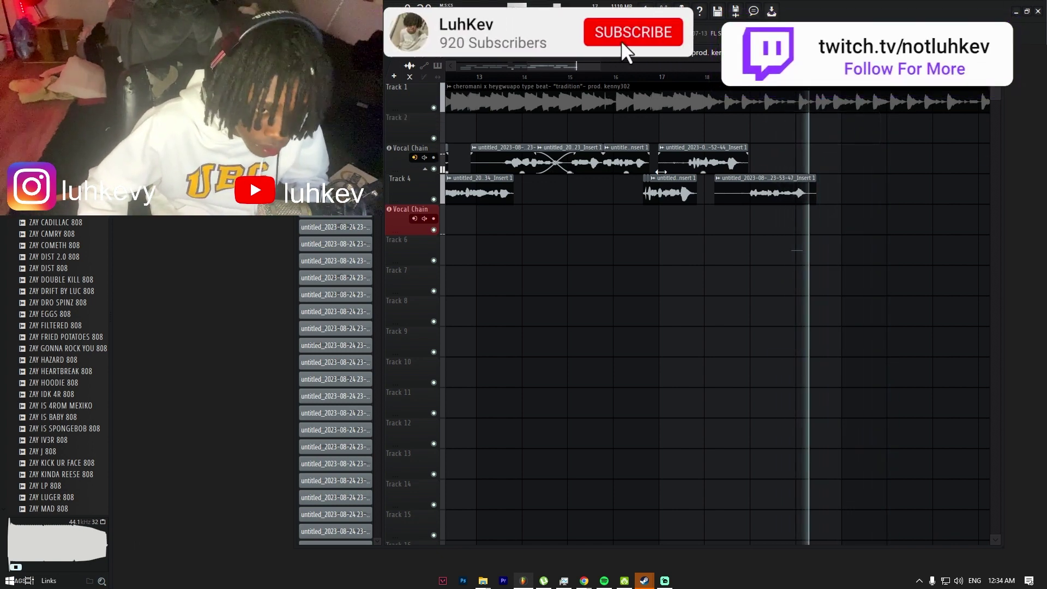
pyautogui.press('space')
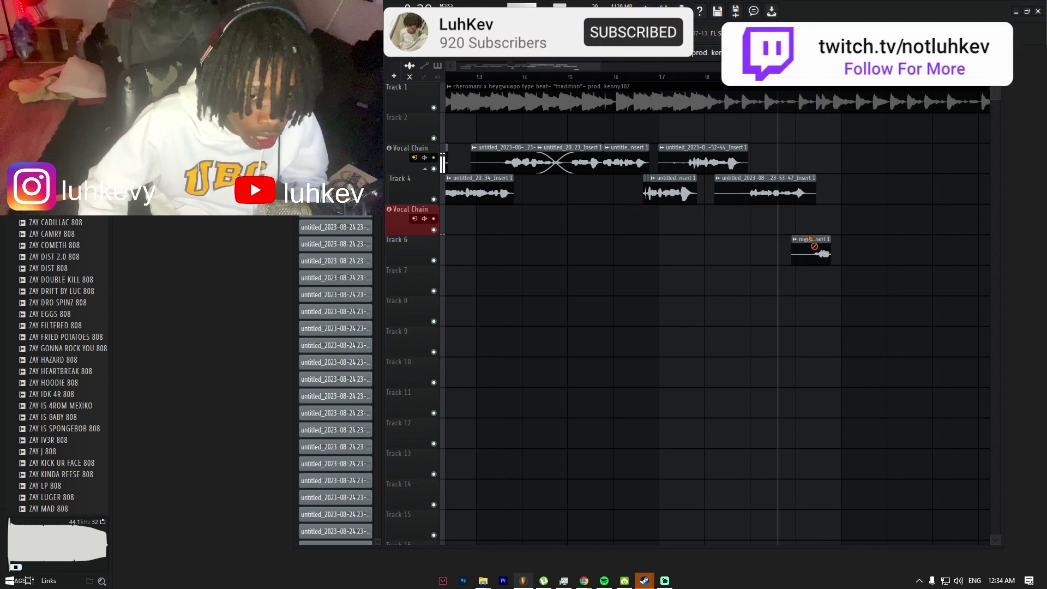
pyautogui.rightClick(810, 238)
pyautogui.press('space')
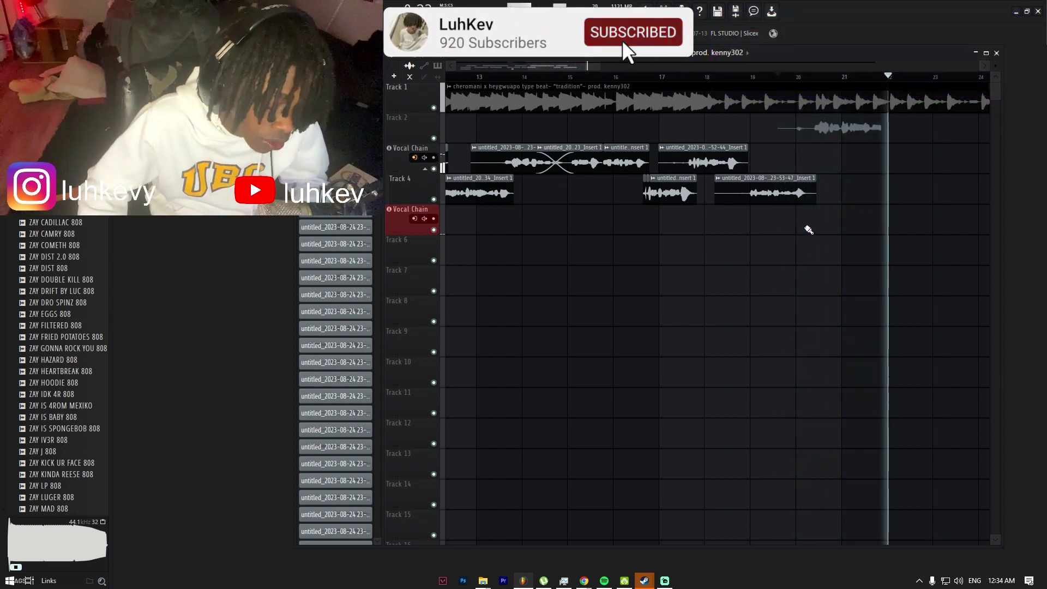
pyautogui.press('space')
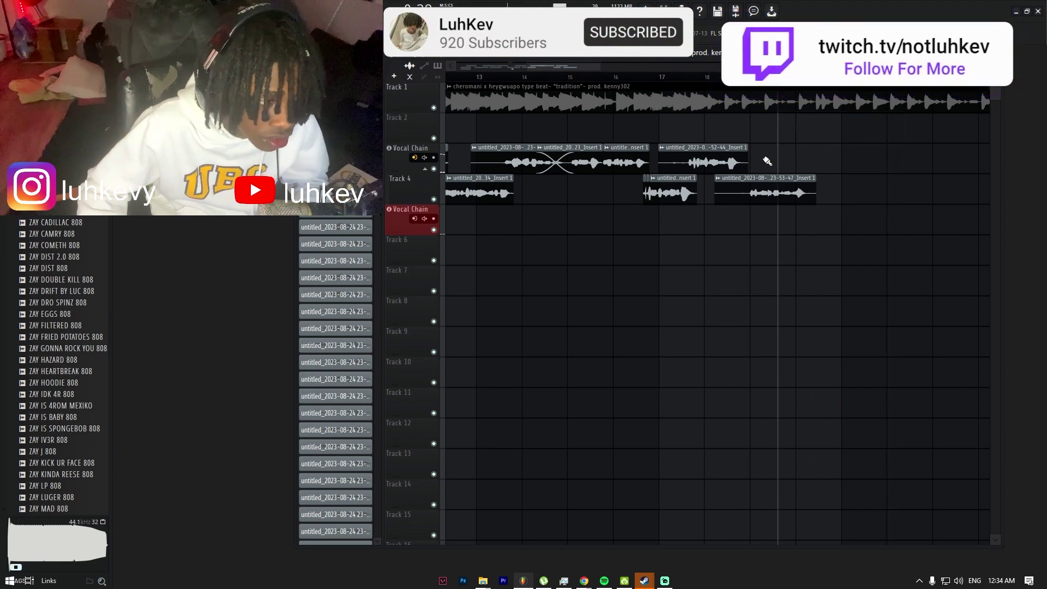
# Step: Re-record the vocal line from about bar 19.5 and delete the rejected takes from Track 2 and Track 6
pyautogui.press('space')
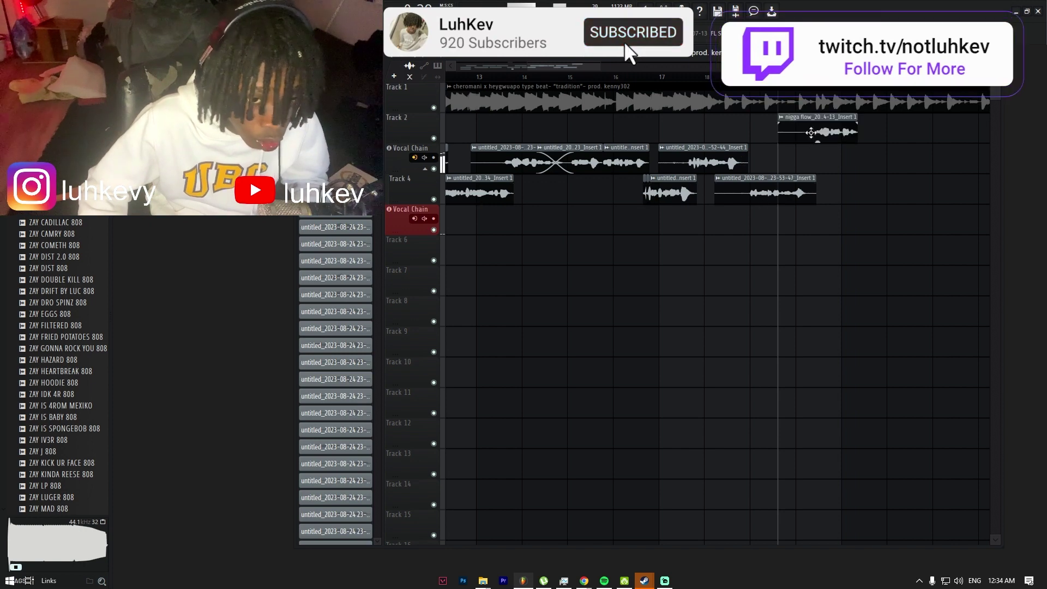
pyautogui.rightClick(816, 131)
pyautogui.press('space')
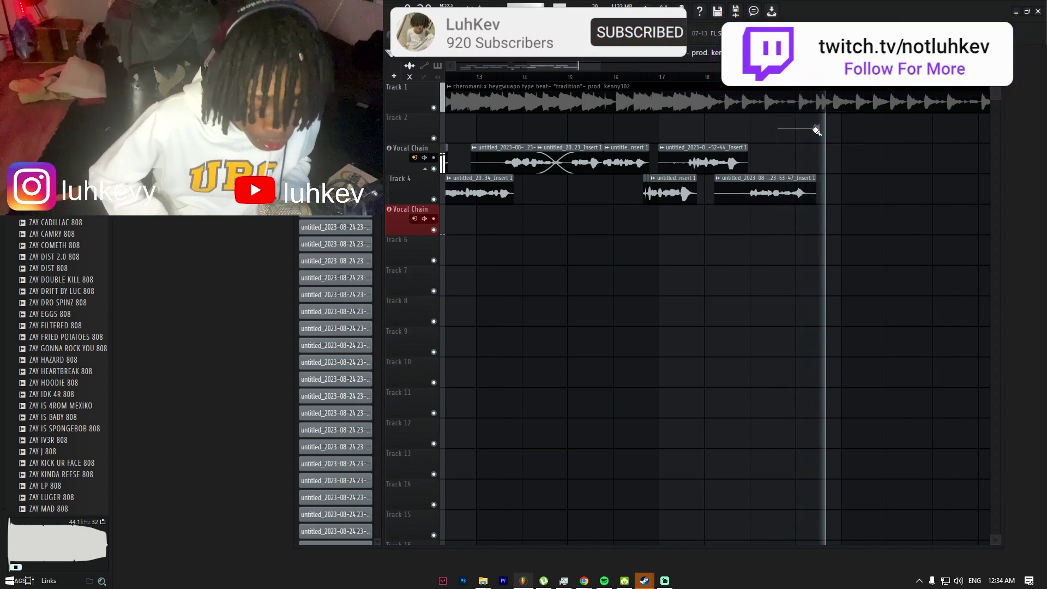
pyautogui.press('space')
pyautogui.rightClick(813, 128)
pyautogui.press('space')
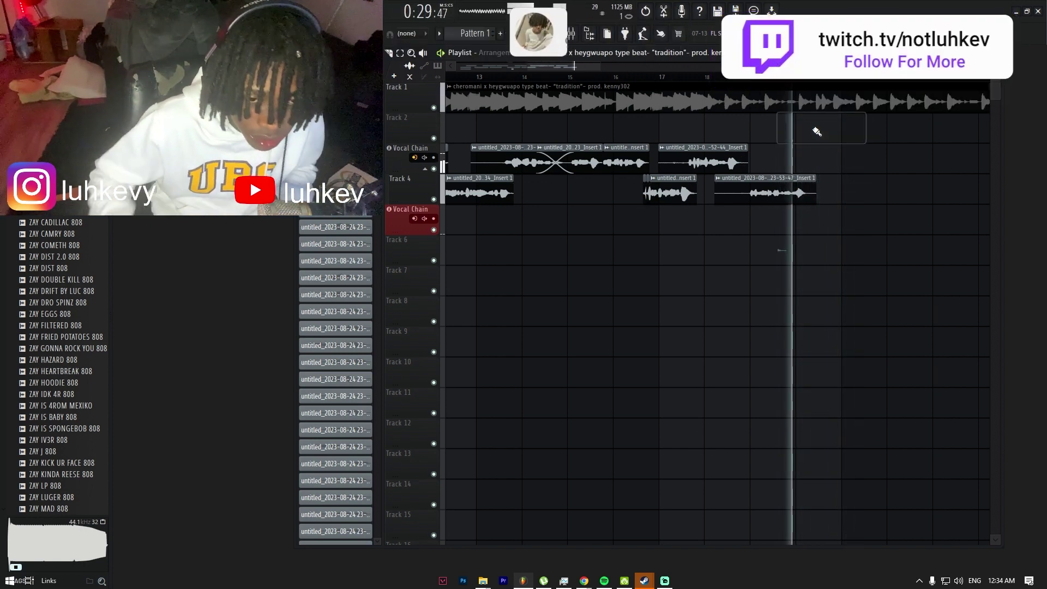
pyautogui.press('space')
pyautogui.press('space')
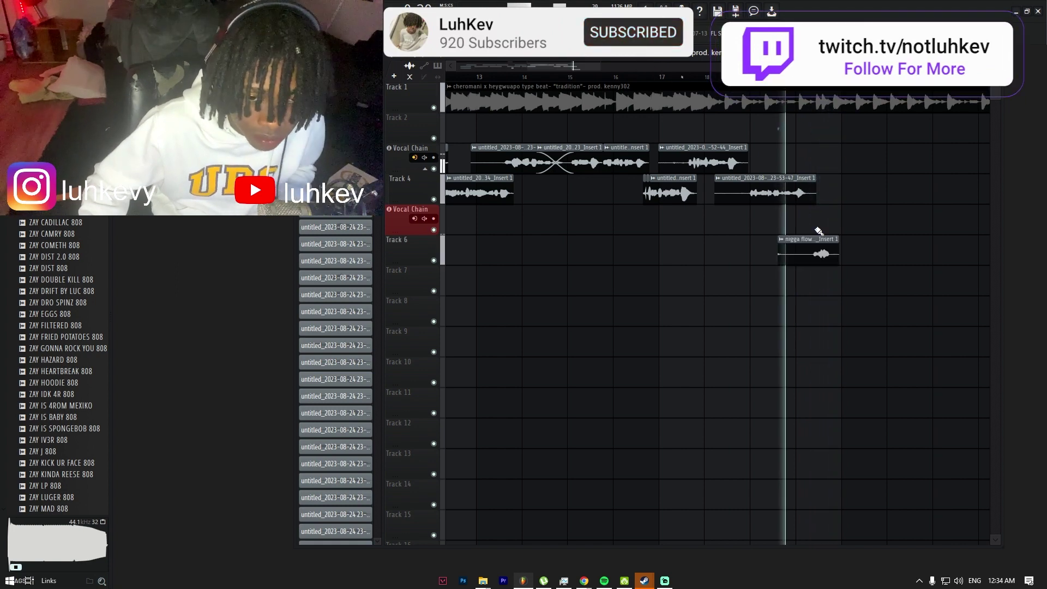
pyautogui.rightClick(812, 260)
pyautogui.click(799, 308)
pyautogui.rightClick(836, 248)
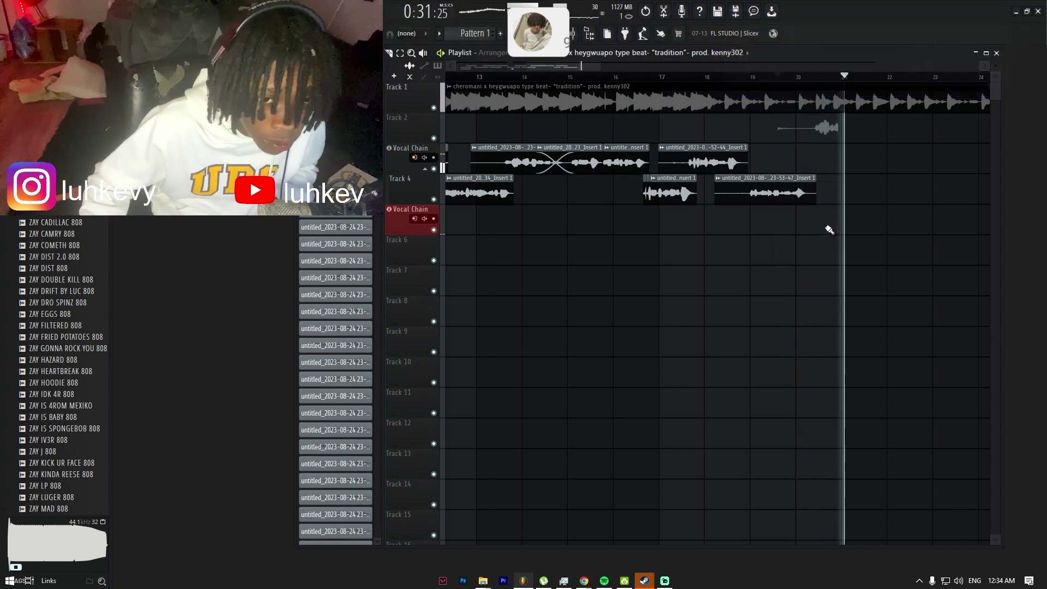
# Step: Retry the same vocal line in several more takes from about bar 19.5, discarding each one
pyautogui.press('space')
pyautogui.press('space')
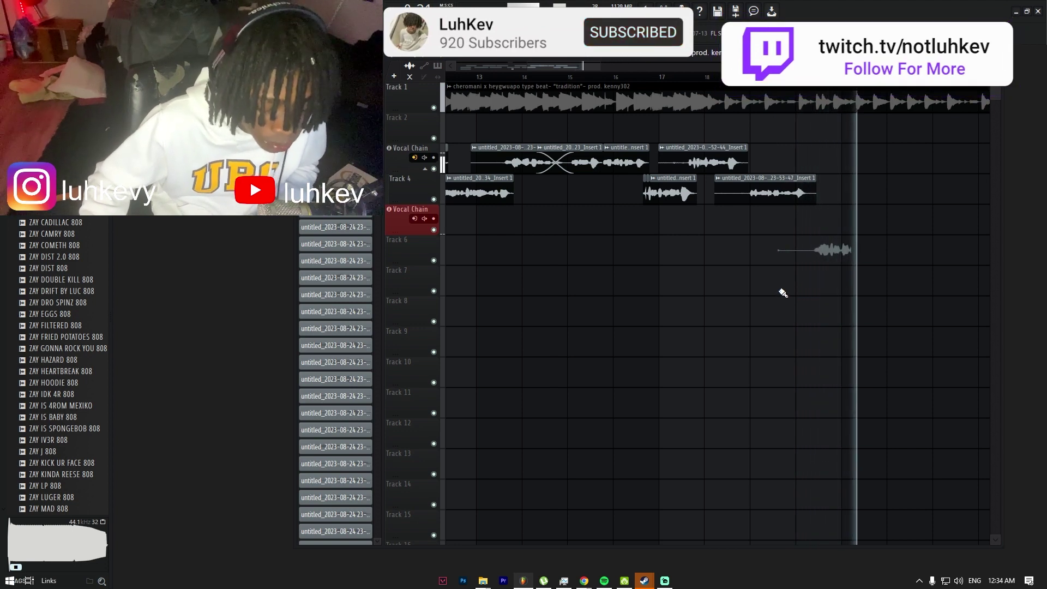
pyautogui.press('space')
pyautogui.press('space')
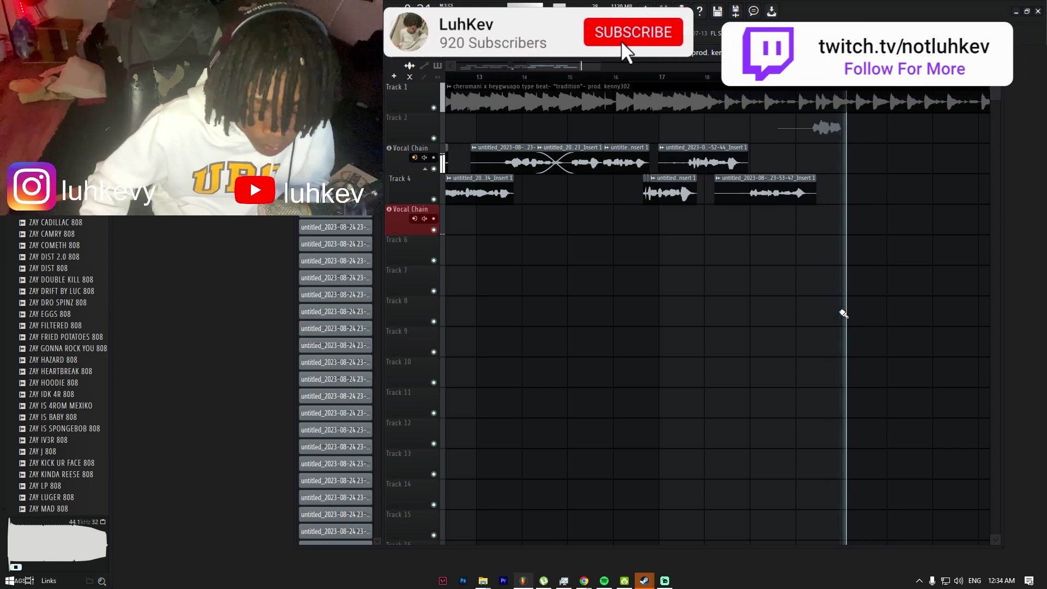
pyautogui.press('space')
pyautogui.press('space')
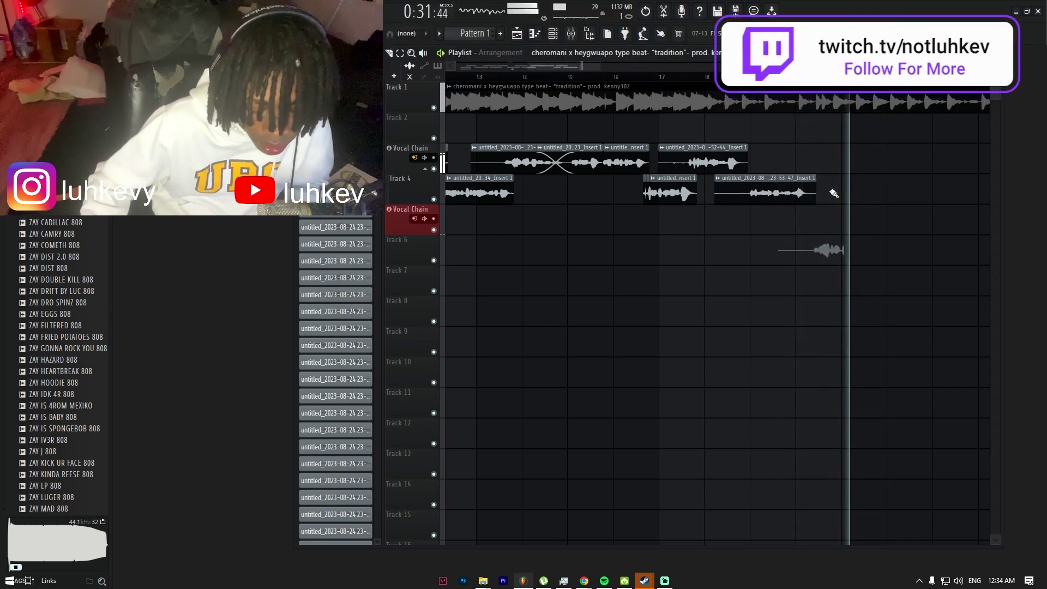
pyautogui.press('space')
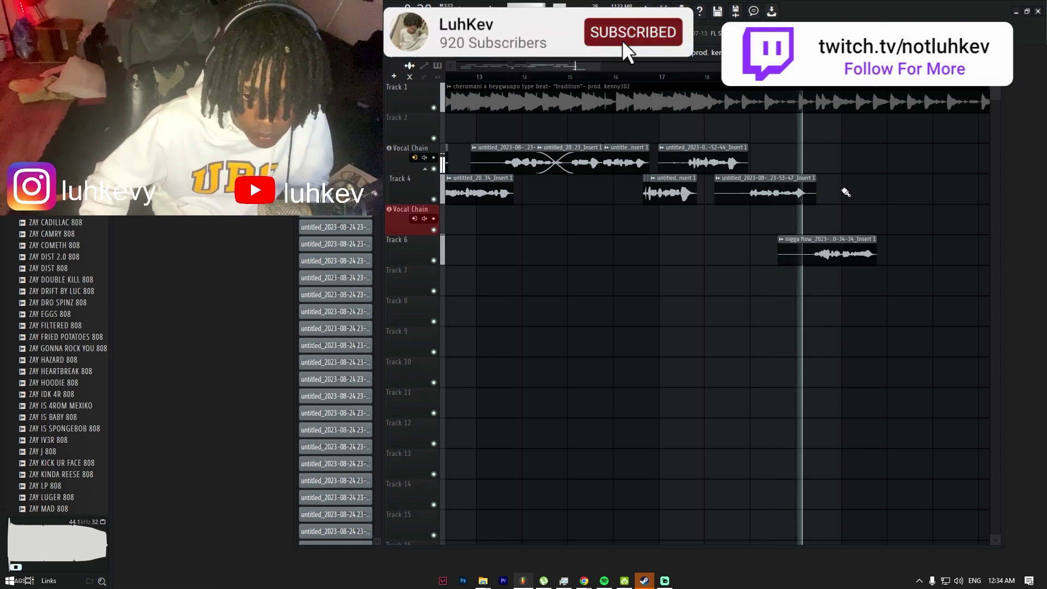
pyautogui.press('space')
pyautogui.rightClick(838, 251)
# Step: Record the vocal line on Track 2 from about bar 19.5 and a follow-up line on Track 6 from about bar 21
pyautogui.press('space')
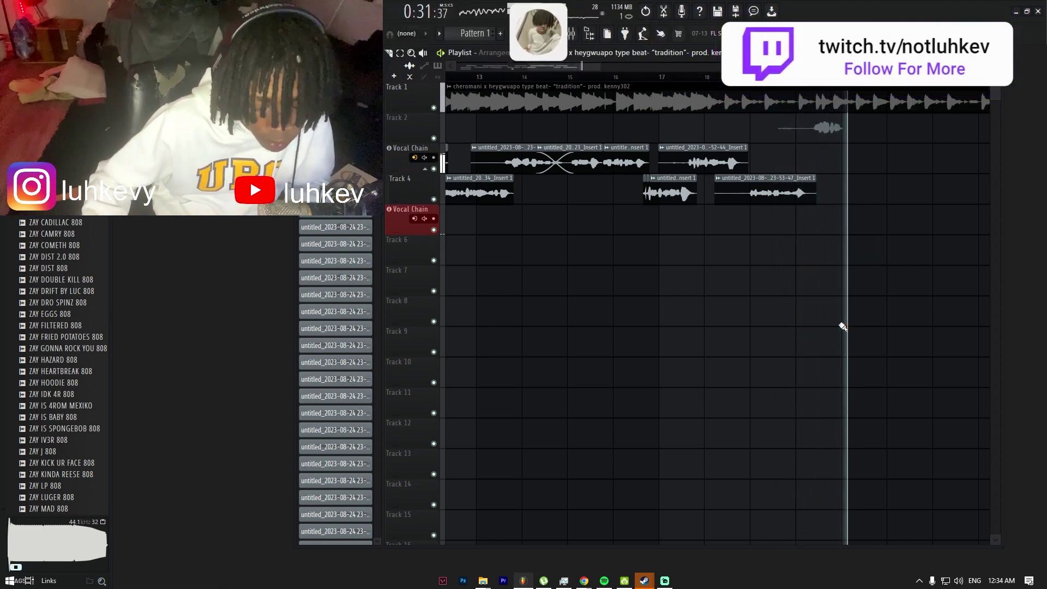
pyautogui.press('space')
pyautogui.press('space')
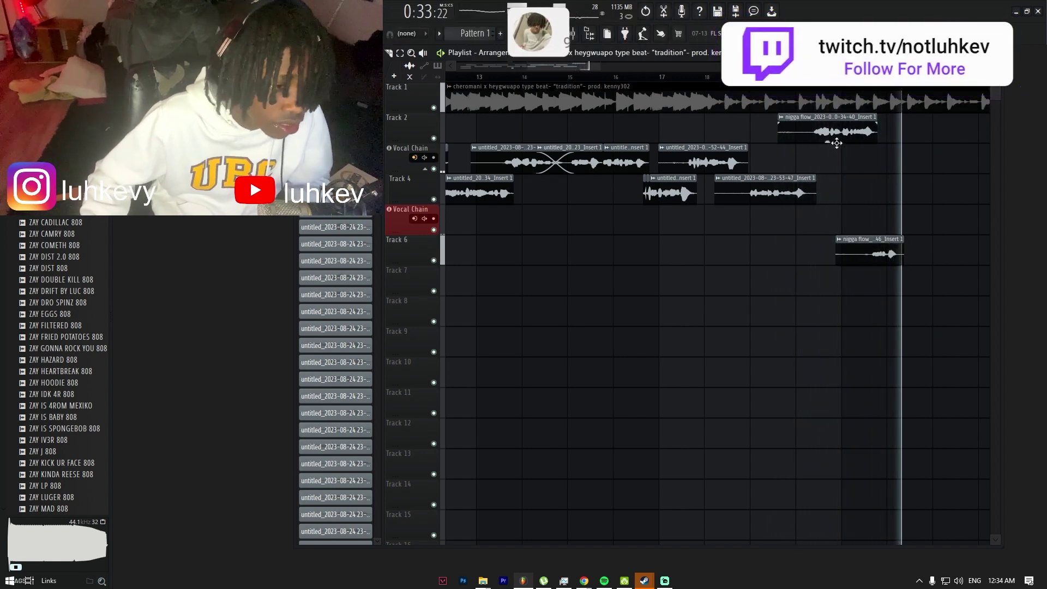
# Step: Move the new Track 2 take to the upper Vocal Chain track and the Track 6 take to Track 4, keeping their timing
pyautogui.click(834, 129)
pyautogui.moveTo(834, 129); pyautogui.dragTo(834, 221)
pyautogui.hotkey('shift', 'Up')
pyautogui.hotkey('shift', 'Up')
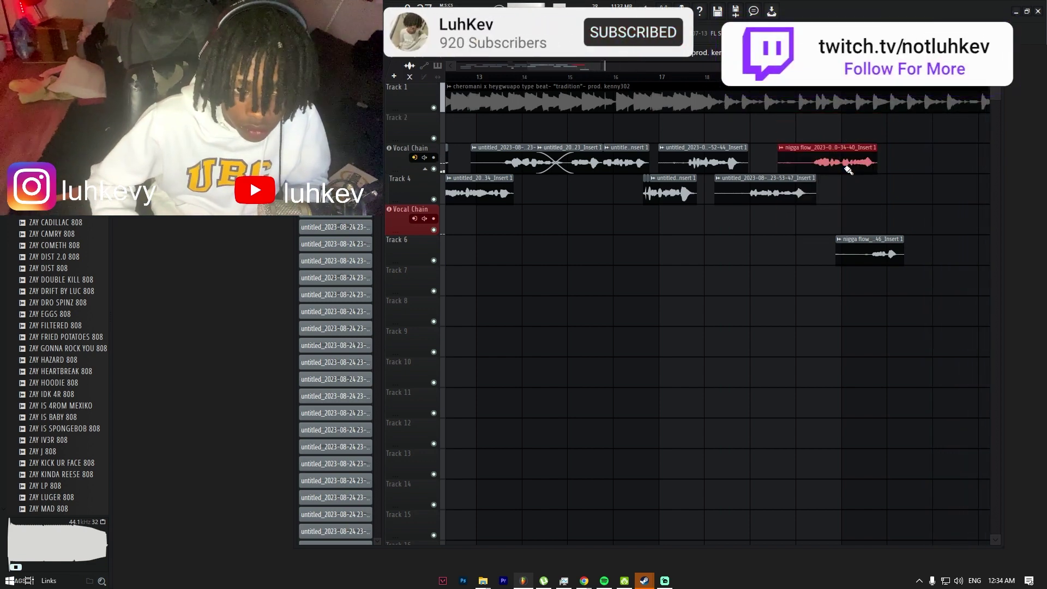
pyautogui.keyDown('ctrl'); pyautogui.click(888, 248); pyautogui.keyUp('ctrl')
pyautogui.hotkey('shift', 'Up')
pyautogui.hotkey('shift', 'Up')
pyautogui.scroll(-4, 887, 248)
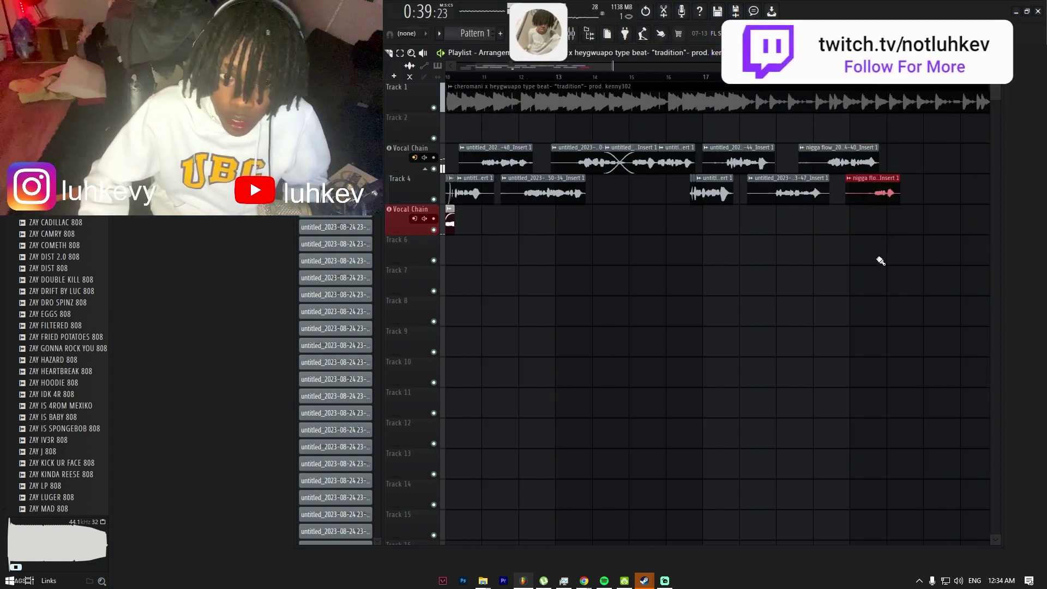